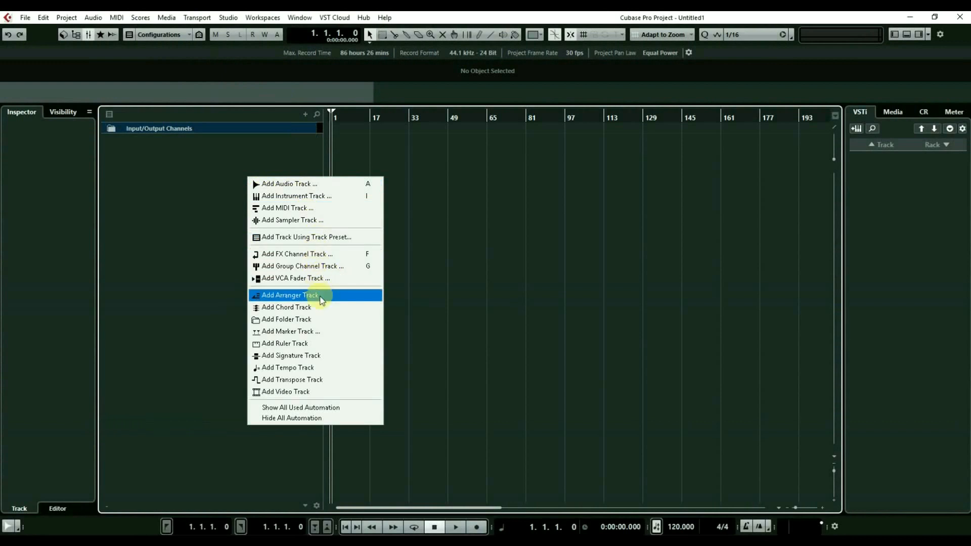
Add a folder track, place it above the Input/Output Channels folder, and duplicate it six times
{"action": "left_click", "coordinate": [307, 319]}
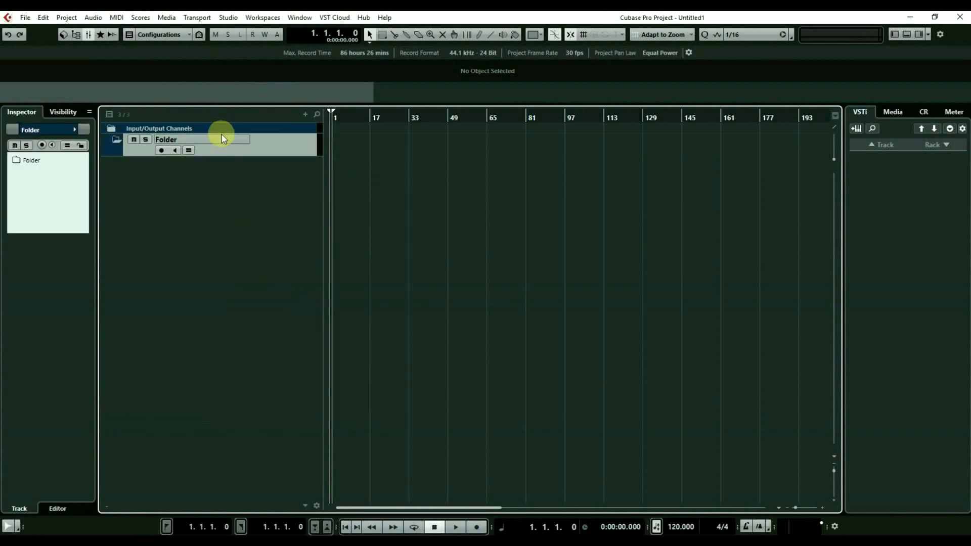
{"action": "left_click_drag", "start_coordinate": [221, 135], "coordinate": [229, 124]}
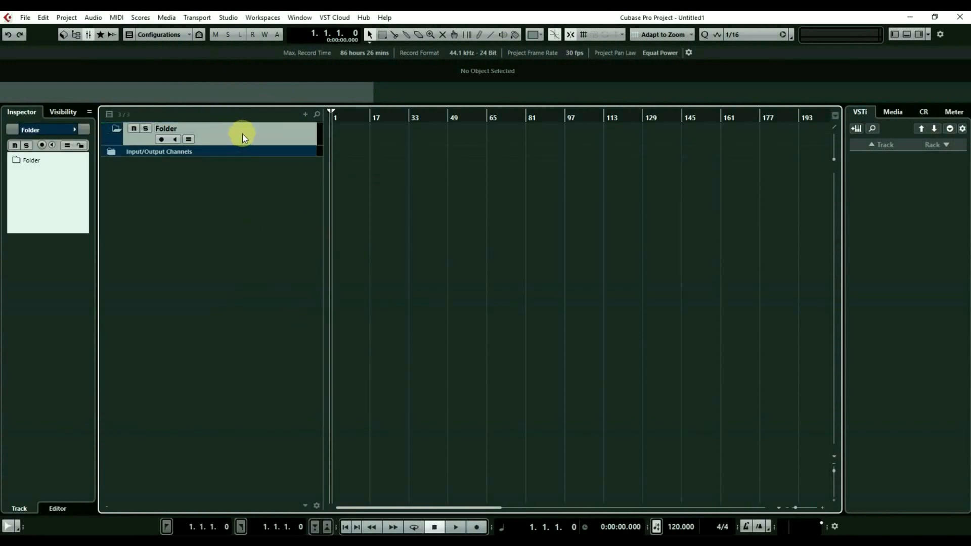
{"action": "key", "text": "ctrl+d"}
{"action": "key", "text": "ctrl+d"}
{"action": "key", "text": "ctrl+d"}
{"action": "key", "text": "ctrl+d"}
{"action": "key", "text": "ctrl+d"}
{"action": "key", "text": "ctrl+d"}
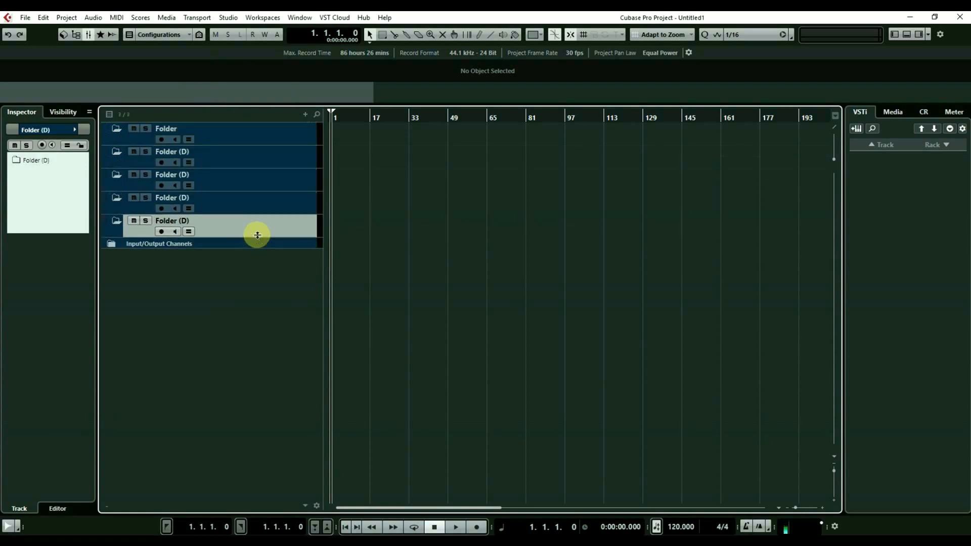
Rename the first folder track DRUMS and assign it the RED project colour
{"action": "double_click", "coordinate": [161, 129]}
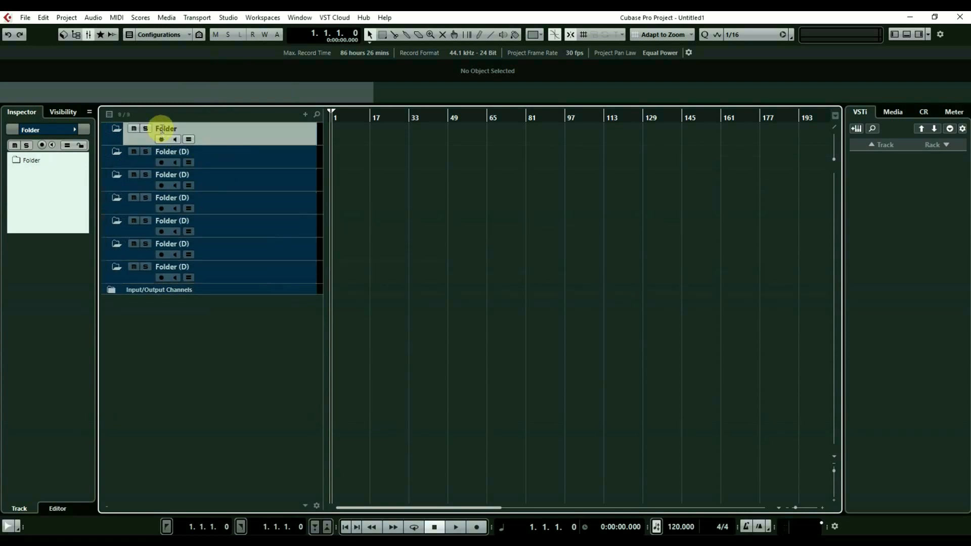
{"action": "type", "text": "DRUMS"}
{"action": "key", "text": "Return"}
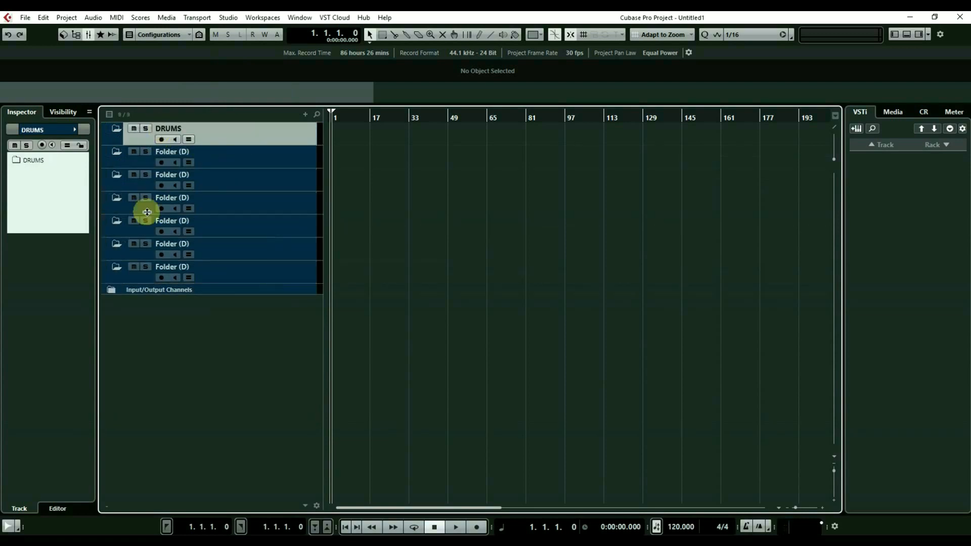
{"action": "left_click", "coordinate": [539, 36]}
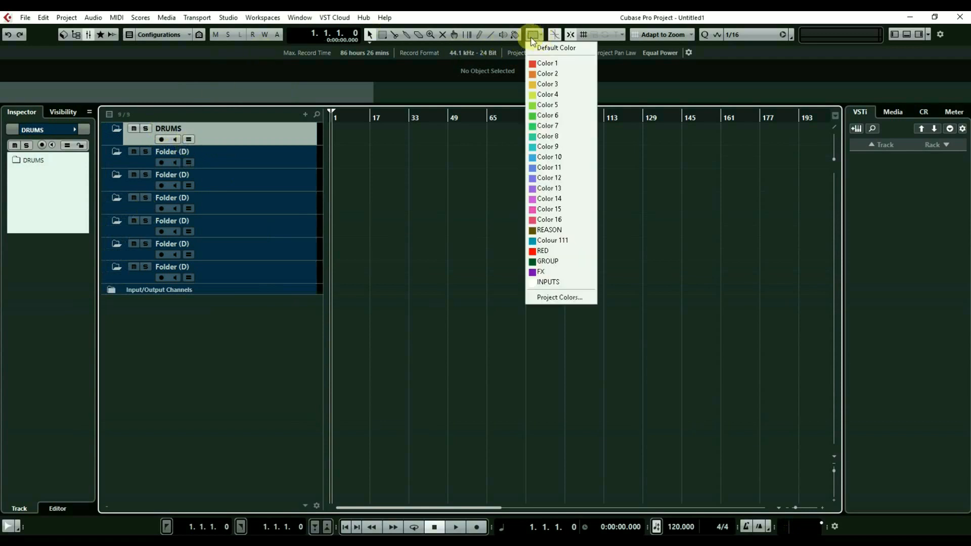
{"action": "left_click", "coordinate": [545, 65]}
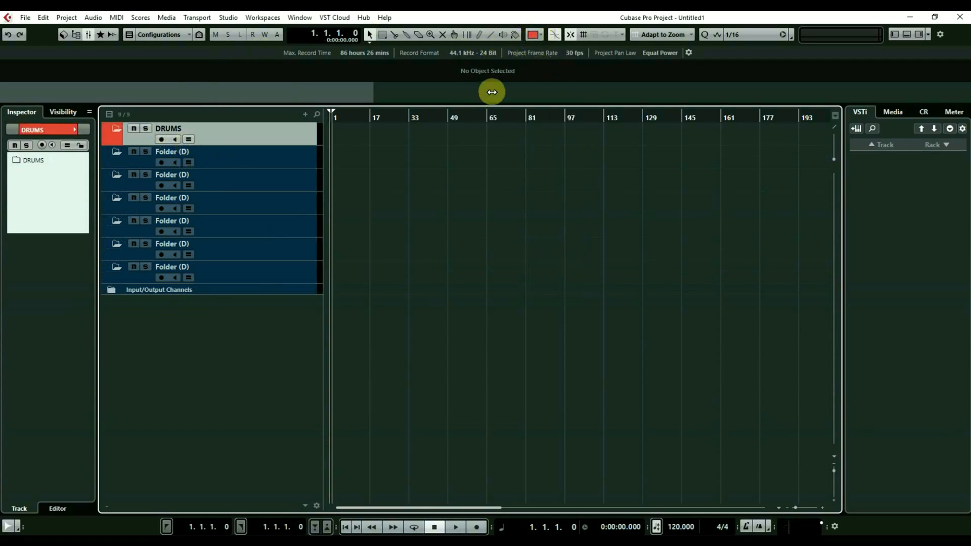
{"action": "left_click", "coordinate": [533, 35]}
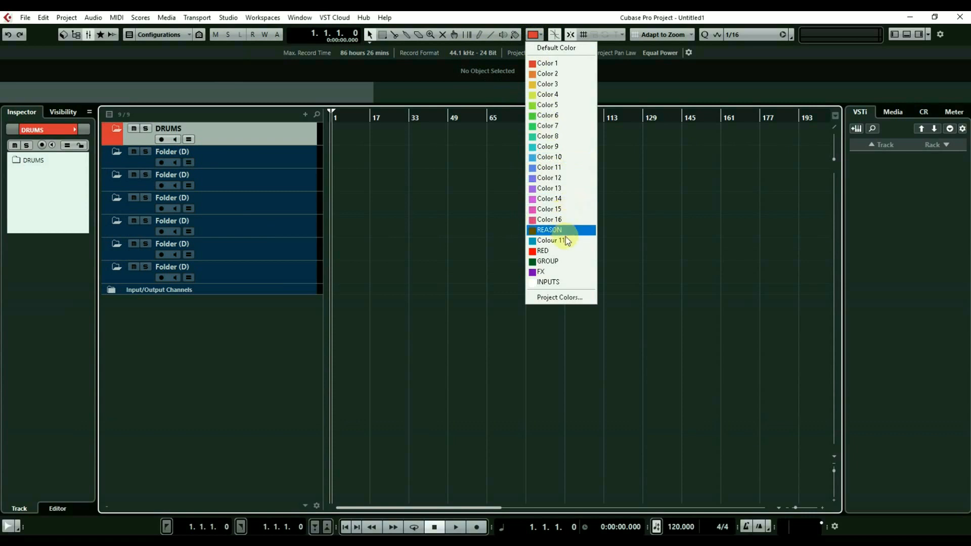
{"action": "left_click", "coordinate": [550, 250]}
Rename the folder track below DRUMS to BASS and colour it light blue
{"action": "left_click", "coordinate": [295, 164]}
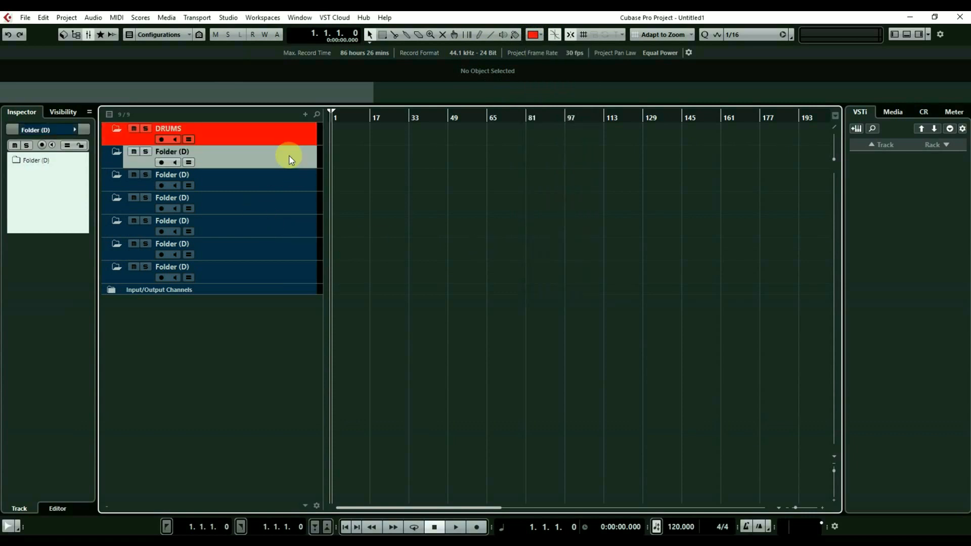
{"action": "double_click", "coordinate": [177, 152]}
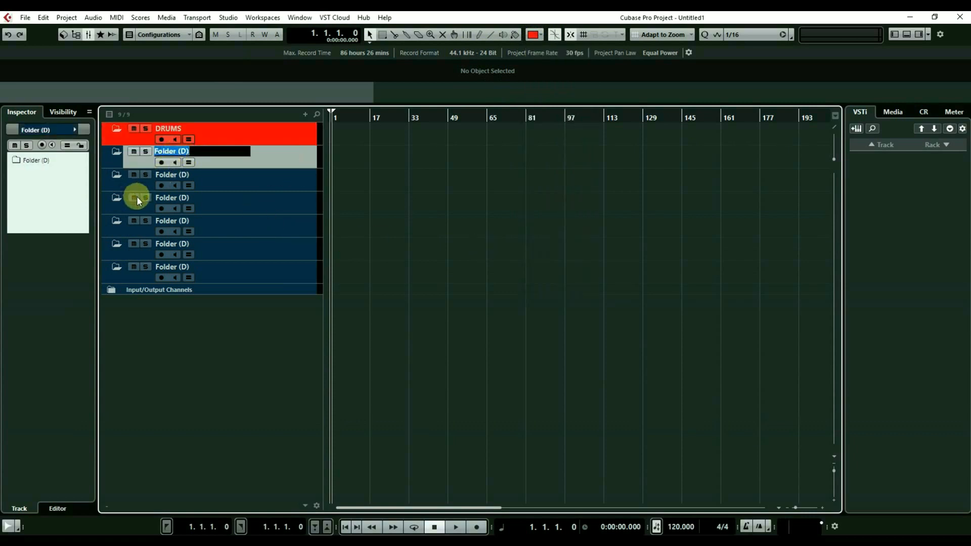
{"action": "type", "text": "BASS"}
{"action": "key", "text": "Return"}
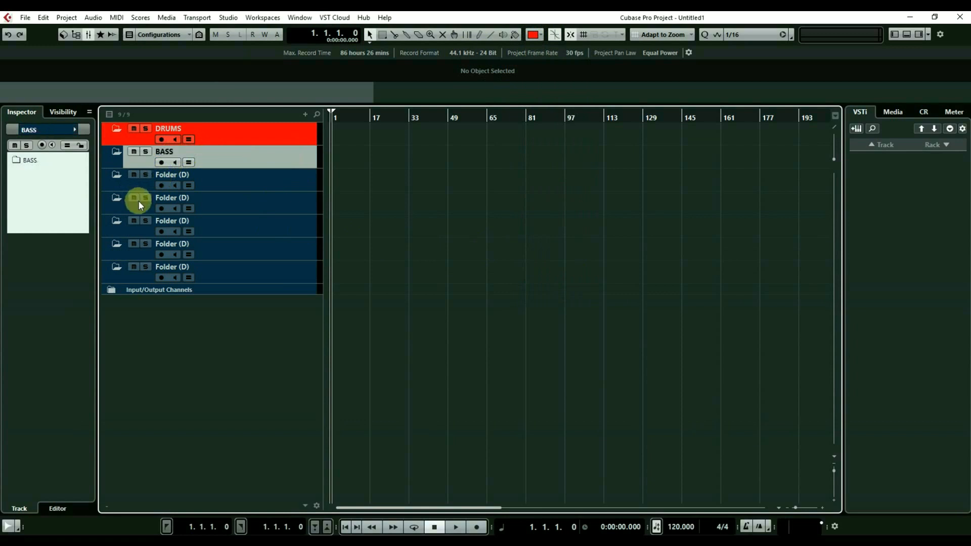
{"action": "left_click", "coordinate": [536, 37]}
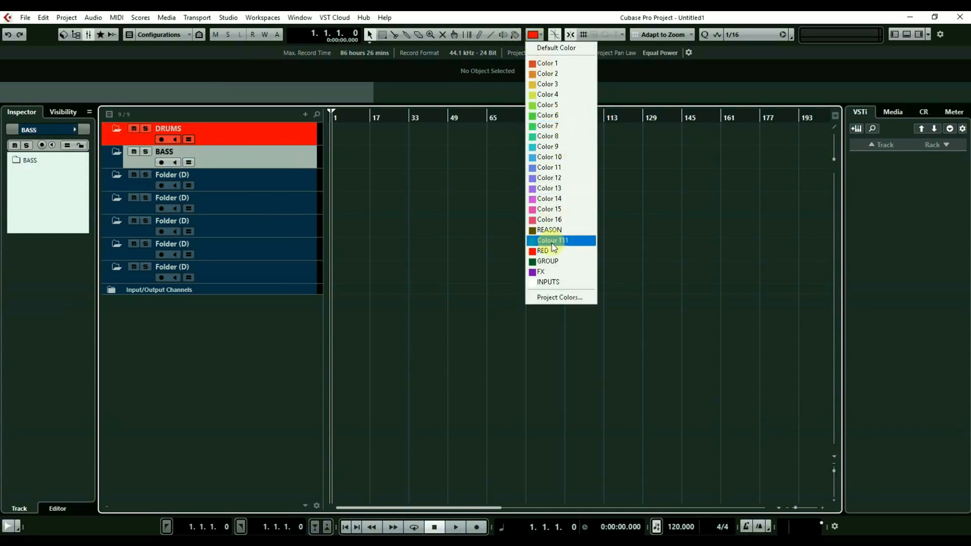
{"action": "left_click", "coordinate": [548, 146]}
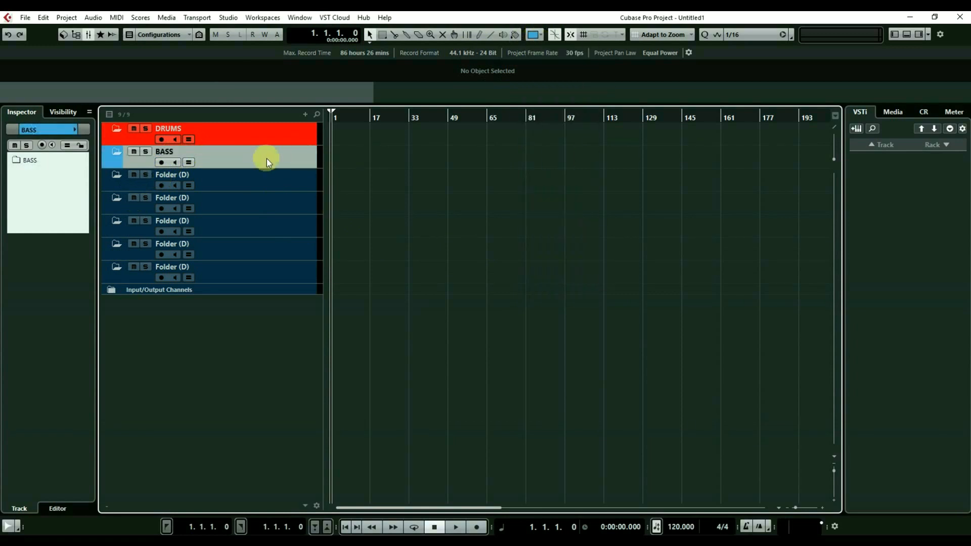
Rename the folder track below BASS to LEADS
{"action": "left_click", "coordinate": [253, 173]}
{"action": "double_click", "coordinate": [192, 174]}
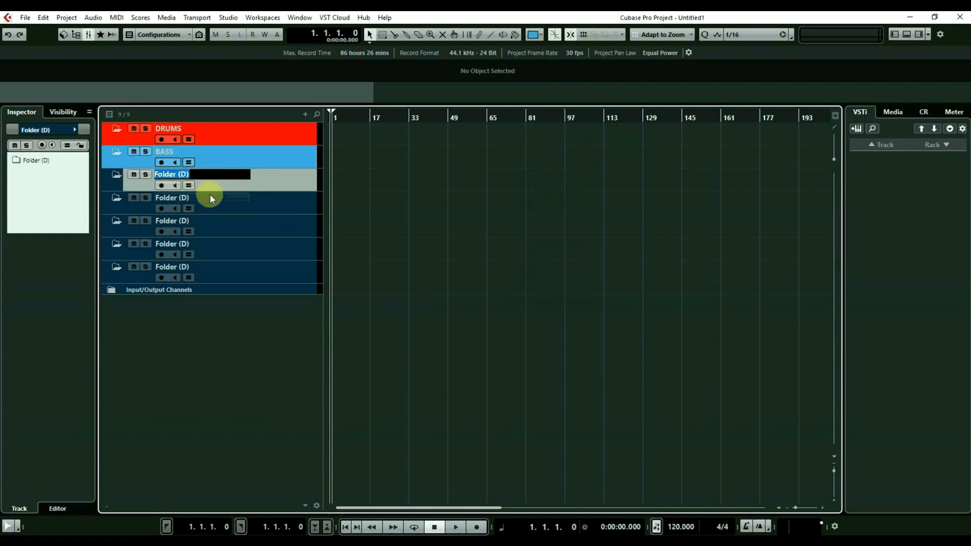
{"action": "type", "text": "LKEADS"}
{"action": "key", "text": "Return"}
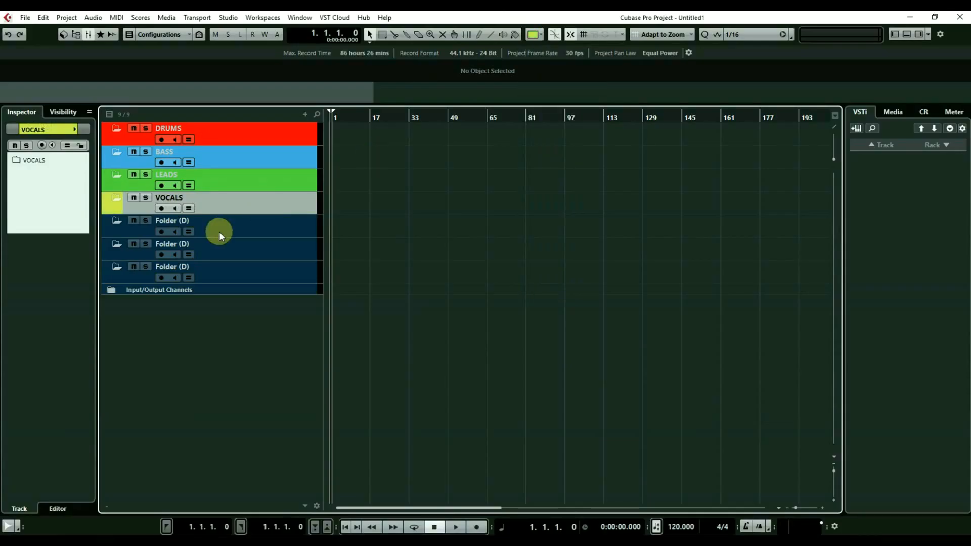
Rename the folder track below VOCALS to SFX and assign it Color 16
{"action": "left_click", "coordinate": [217, 226]}
{"action": "double_click", "coordinate": [172, 221]}
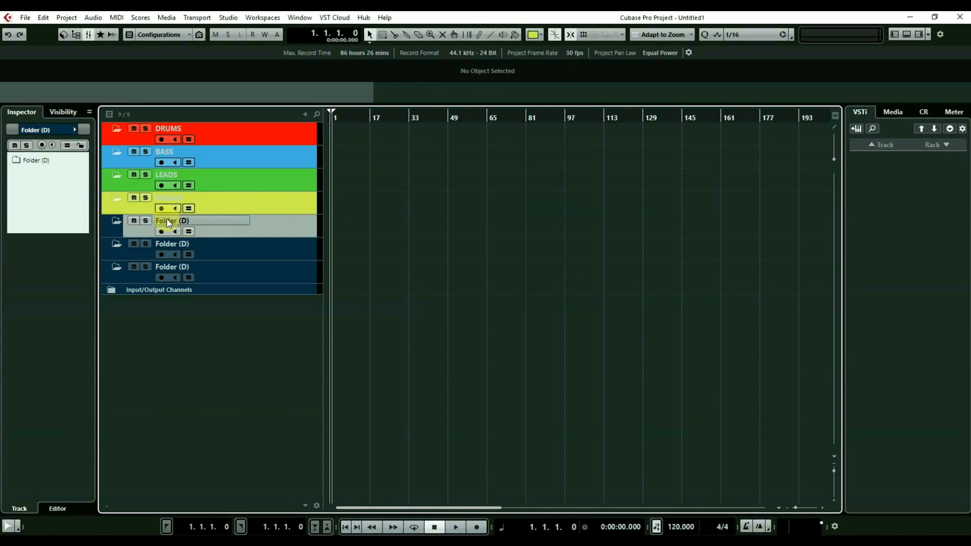
{"action": "type", "text": "SFX"}
{"action": "left_click", "coordinate": [48, 354]}
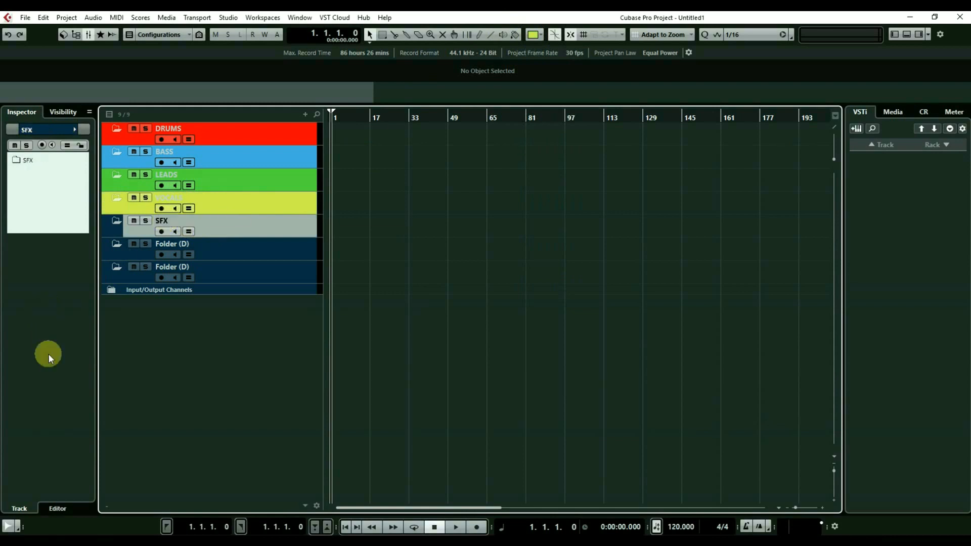
{"action": "left_click", "coordinate": [533, 35]}
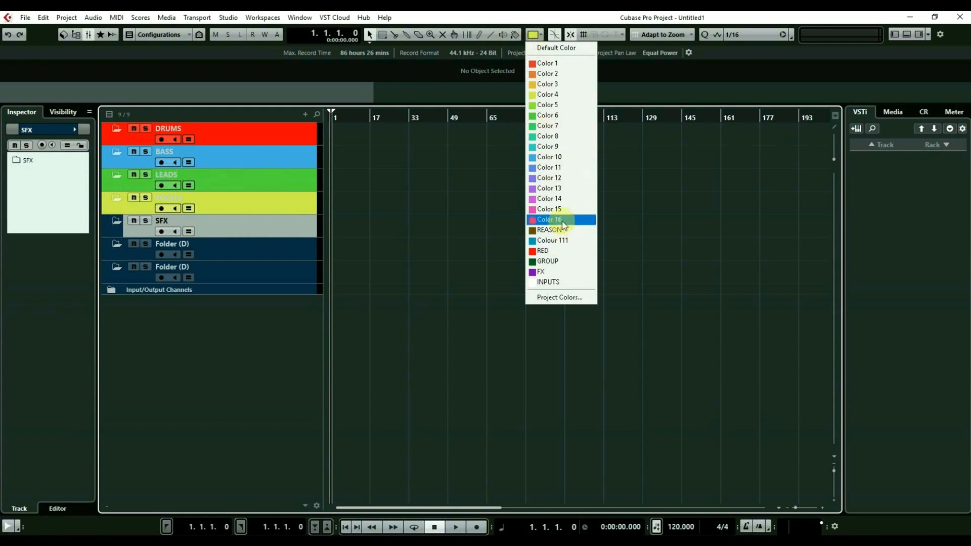
{"action": "left_click", "coordinate": [563, 220]}
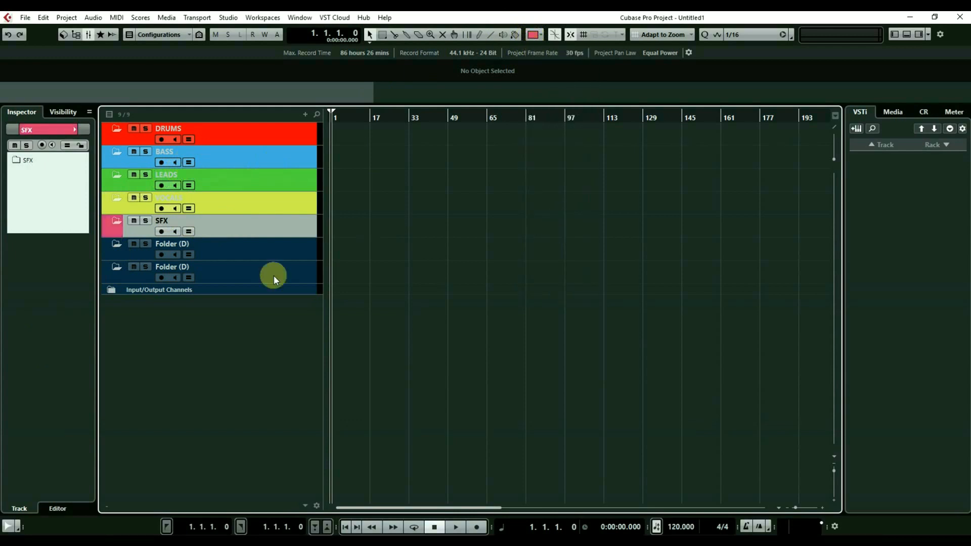
{"action": "left_click", "coordinate": [534, 35]}
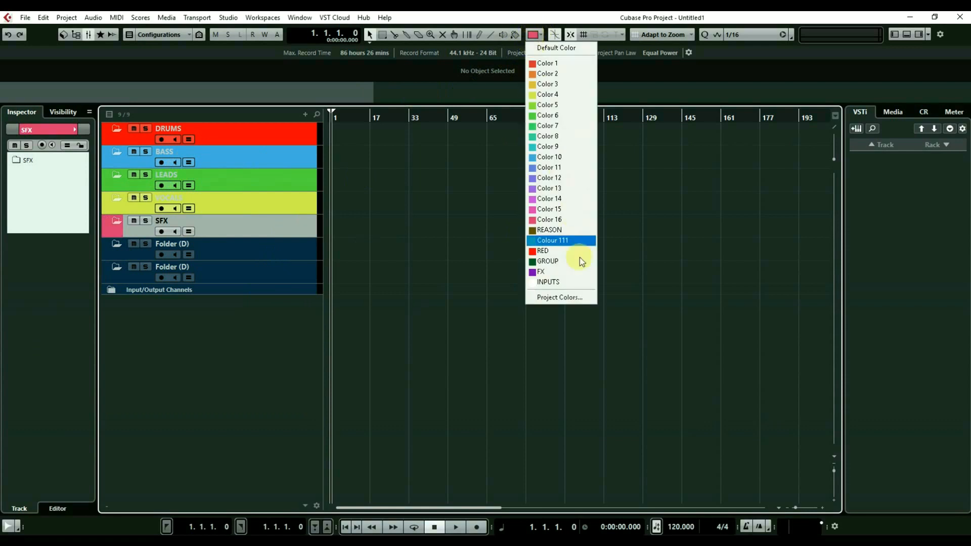
{"action": "left_click", "coordinate": [539, 223]}
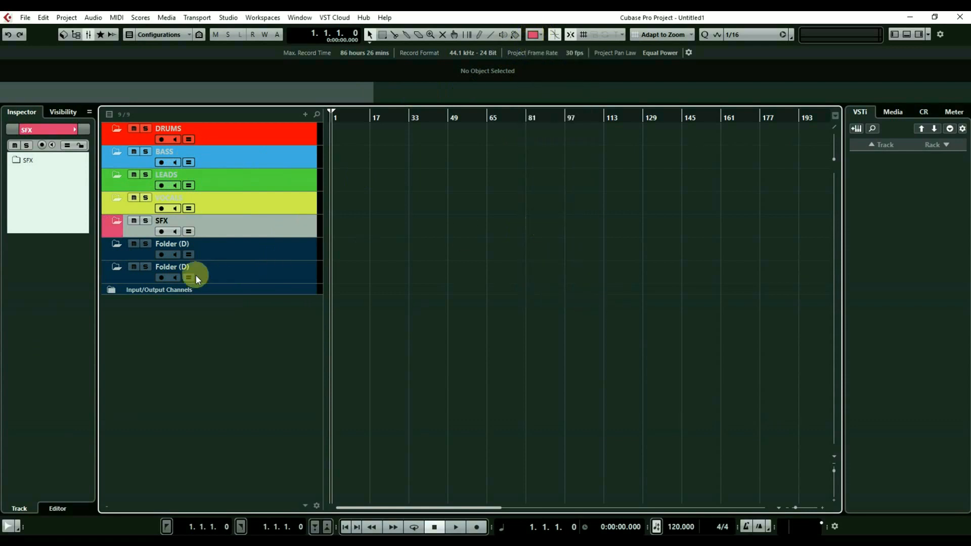
Remove the two unnamed folder tracks below SFX
{"action": "left_click", "coordinate": [209, 243]}
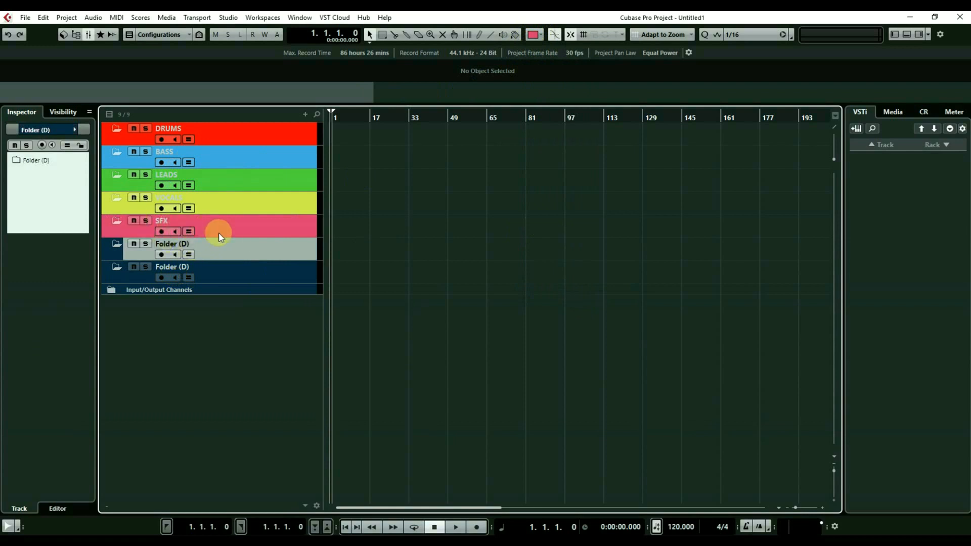
{"action": "double_click", "coordinate": [234, 247]}
{"action": "left_click", "coordinate": [234, 272], "text": "shift"}
{"action": "right_click", "coordinate": [230, 247]}
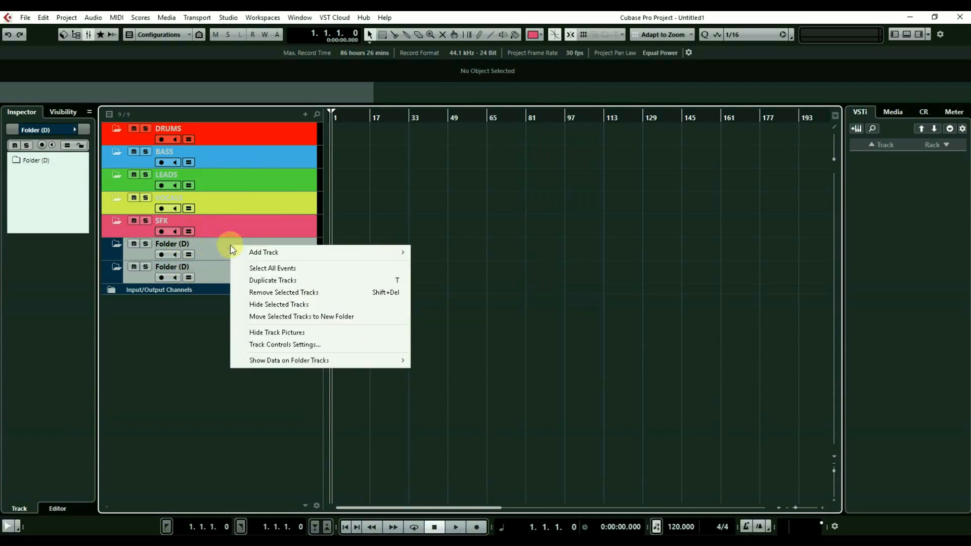
{"action": "left_click", "coordinate": [263, 294]}
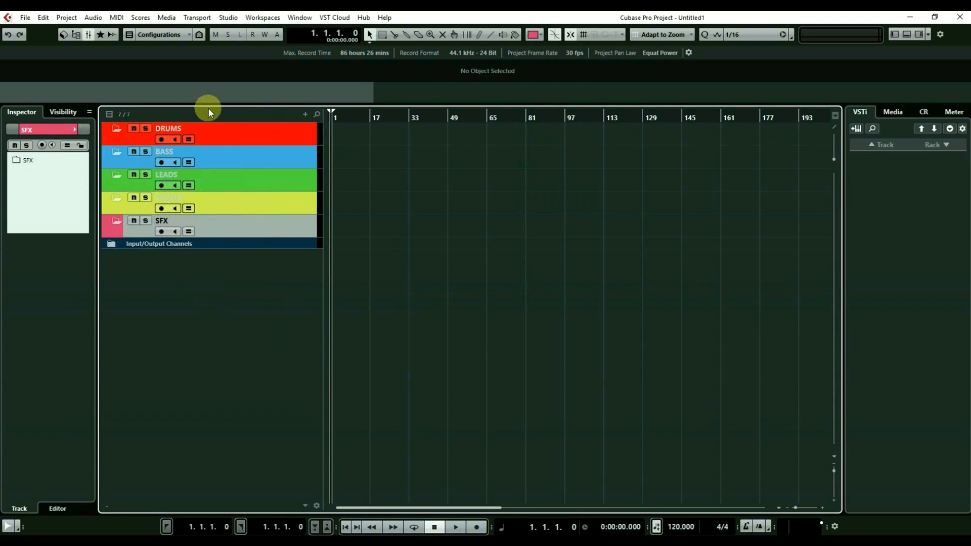
In the audio input connections, assign the Stereo In bus to ZED R16 L/MAIN L/R for left and ZED R16 R/MAIN L/R for right
{"action": "left_click", "coordinate": [208, 244]}
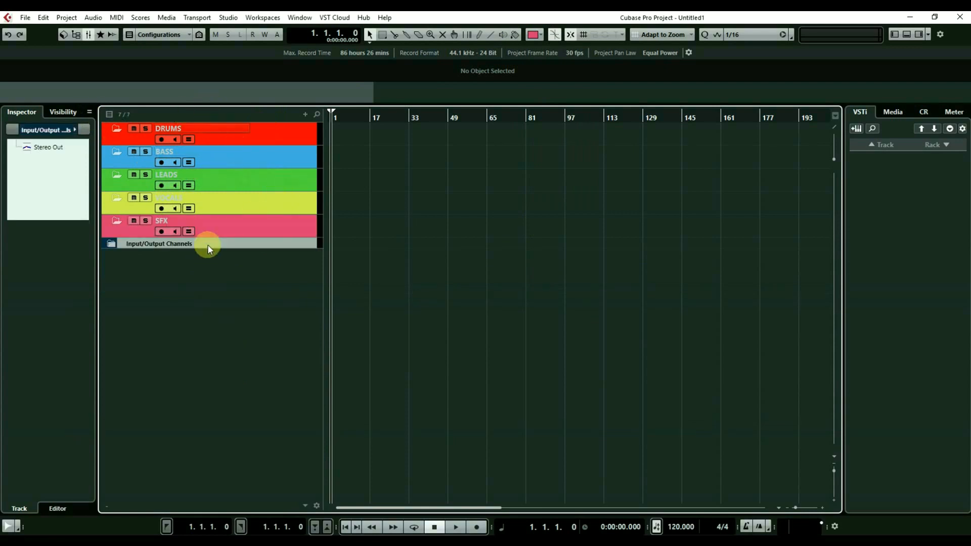
{"action": "left_click", "coordinate": [229, 17]}
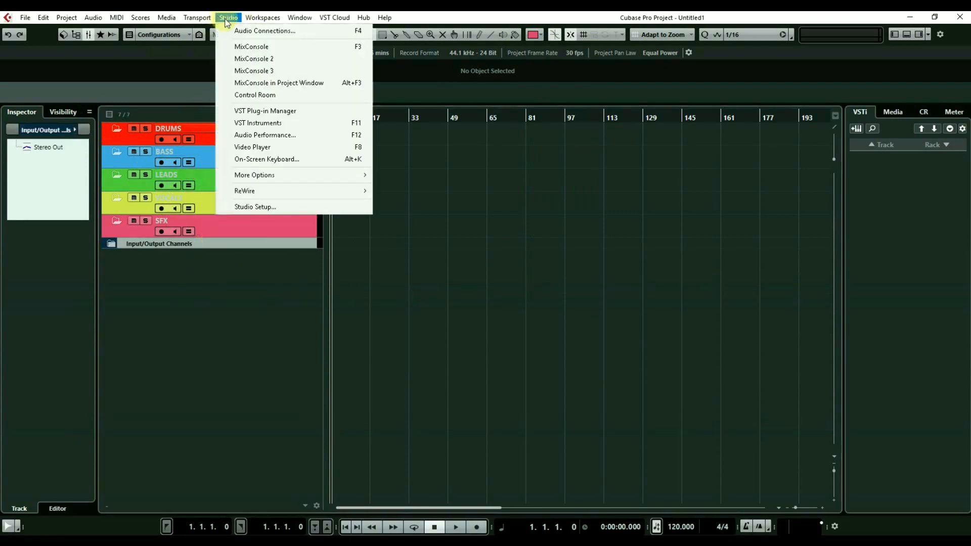
{"action": "left_click", "coordinate": [291, 31]}
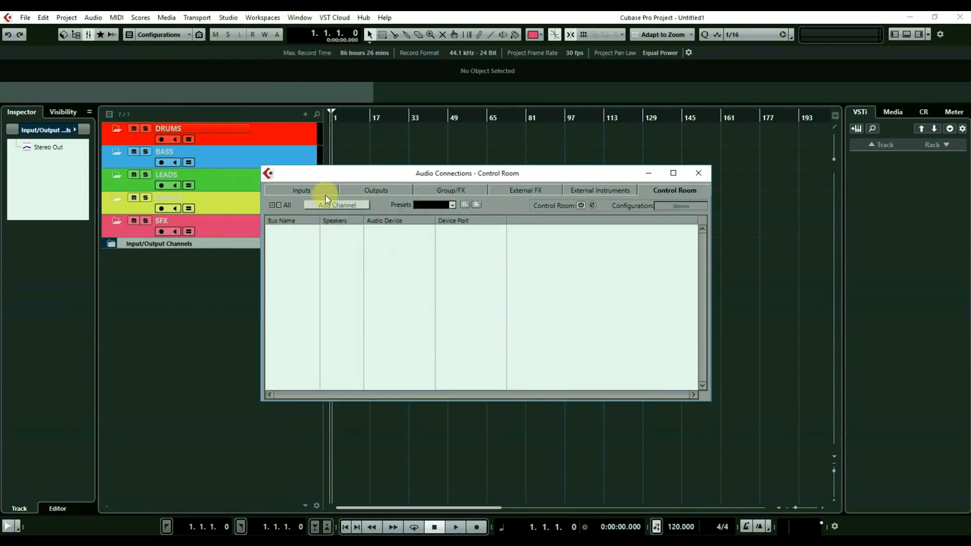
{"action": "left_click", "coordinate": [312, 193]}
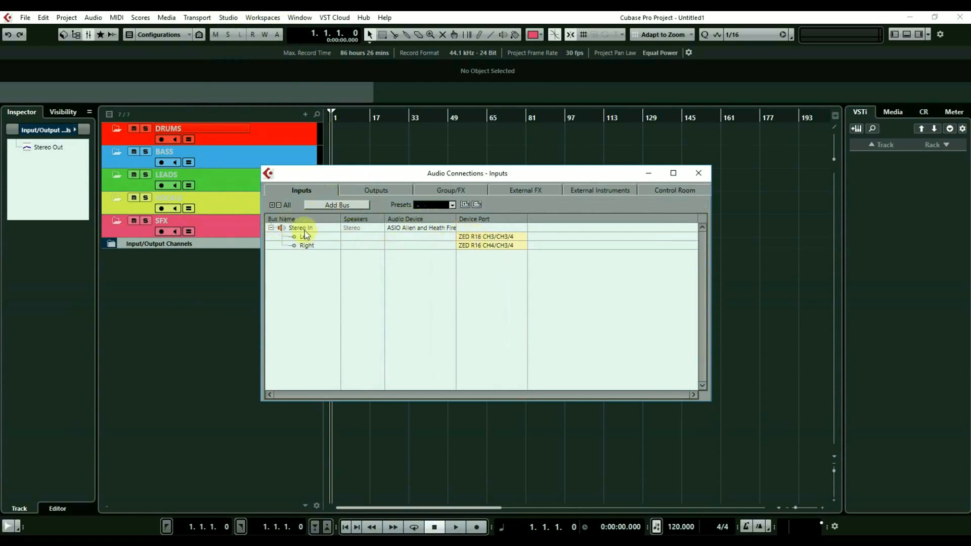
{"action": "left_click", "coordinate": [486, 236]}
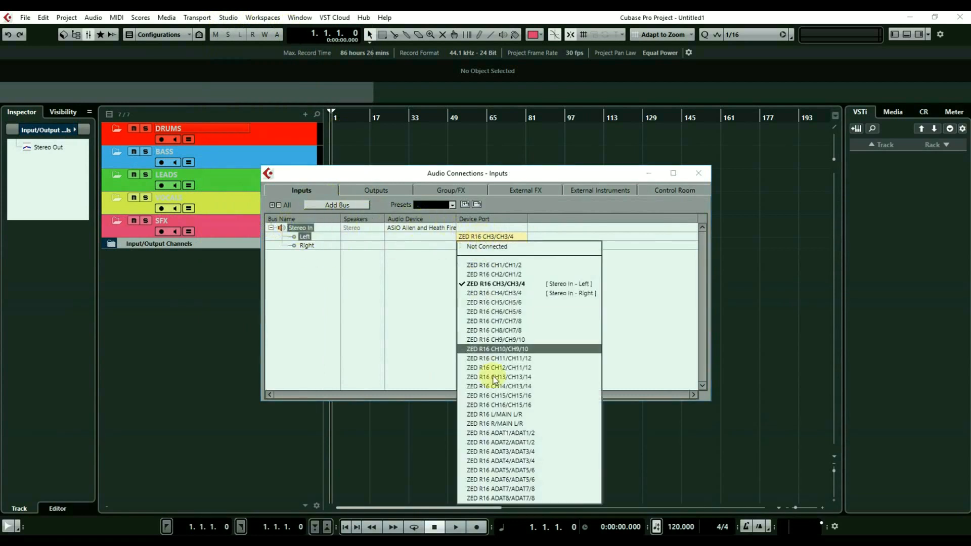
{"action": "left_click", "coordinate": [523, 413]}
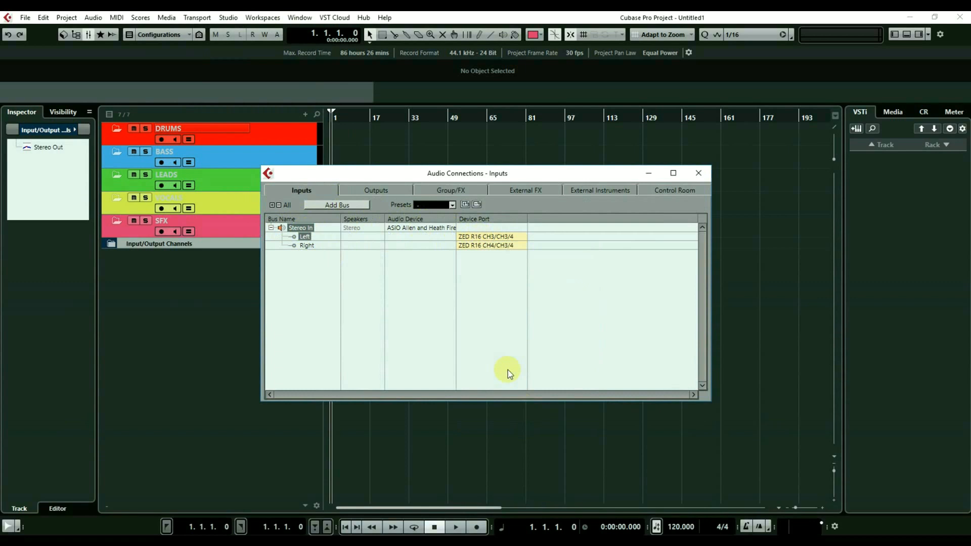
{"action": "left_click", "coordinate": [496, 246]}
{"action": "left_click", "coordinate": [528, 432]}
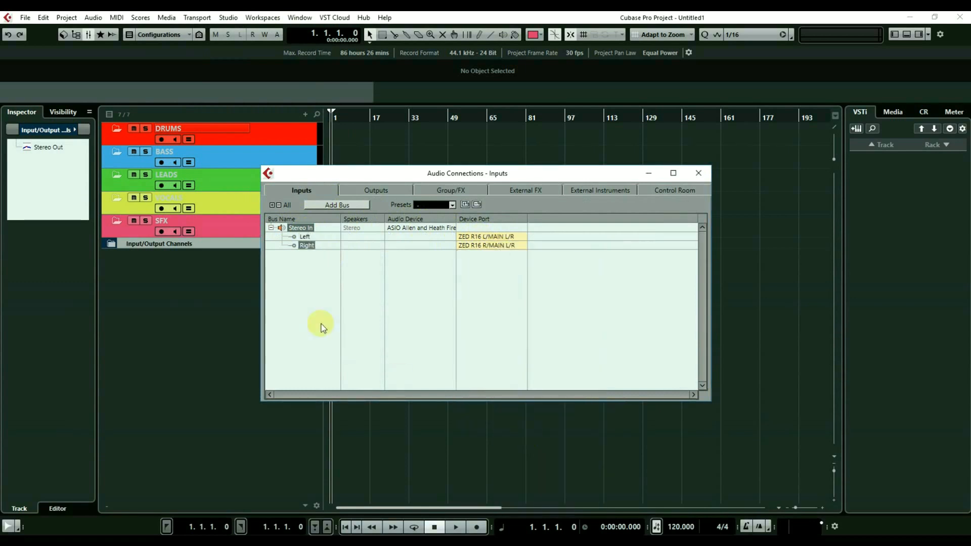
Rename the Stereo In input bus A&H MAIN IN
{"action": "left_click", "coordinate": [303, 228]}
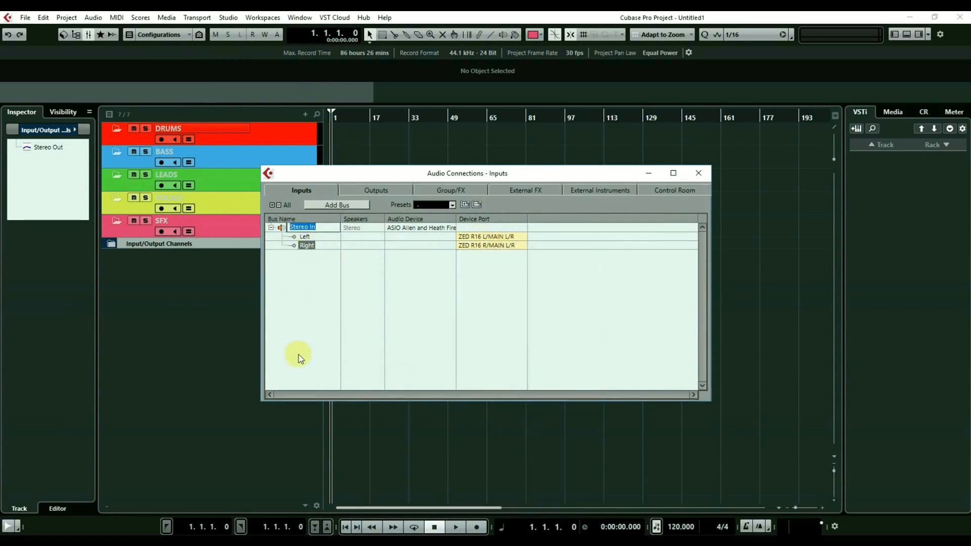
{"action": "type", "text": "A&H MAIN IN"}
{"action": "key", "text": "Return"}
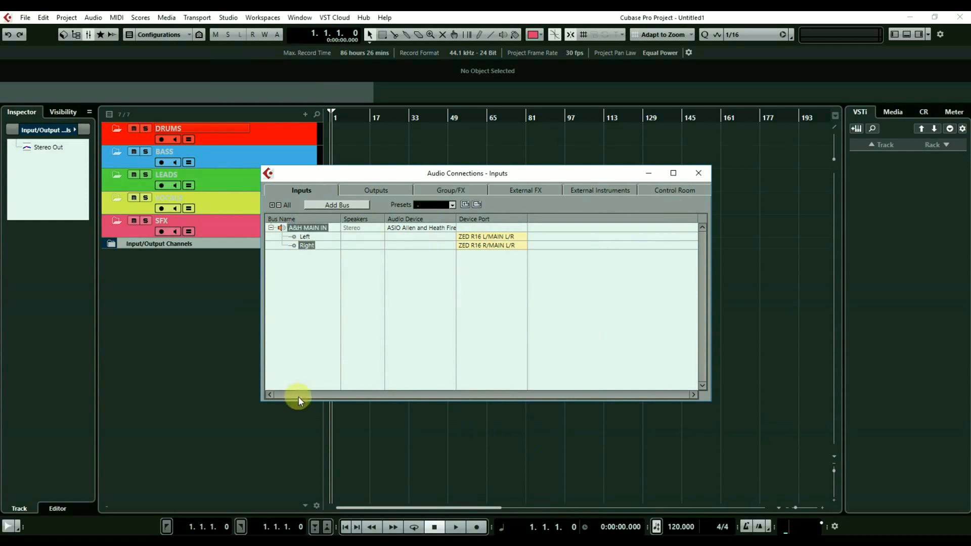
Add two mono input buses with the base name A&H IN and rename them A&H IN 1 (M) and A&H IN 2 (M)
{"action": "left_click", "coordinate": [338, 205]}
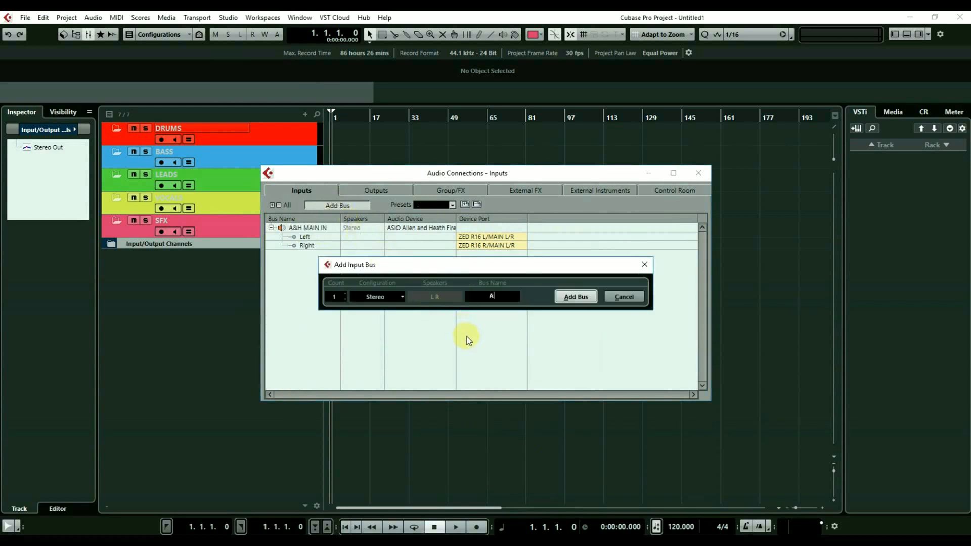
{"action": "type", "text": "A&H IN"}
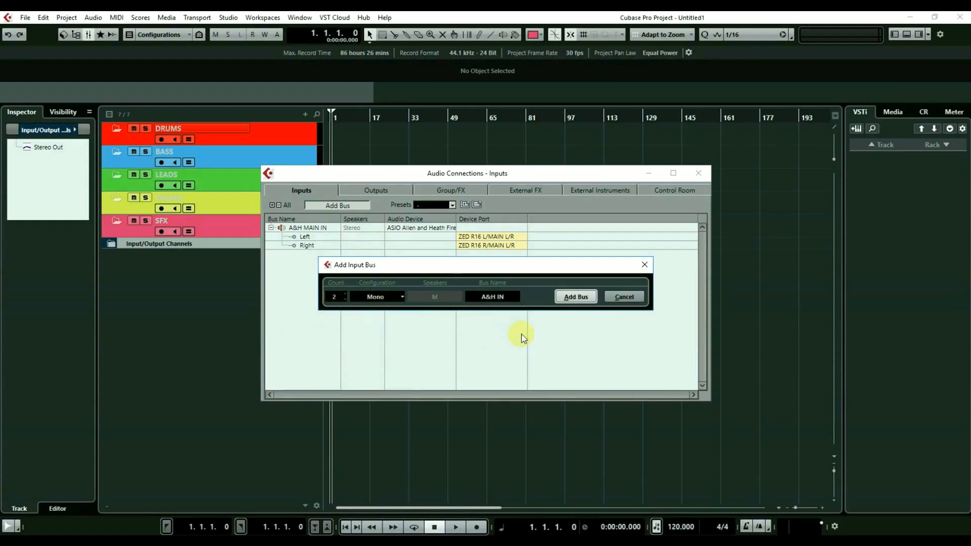
{"action": "key", "text": "Return"}
{"action": "left_click", "coordinate": [295, 273]}
{"action": "type", "text": "(M)"}
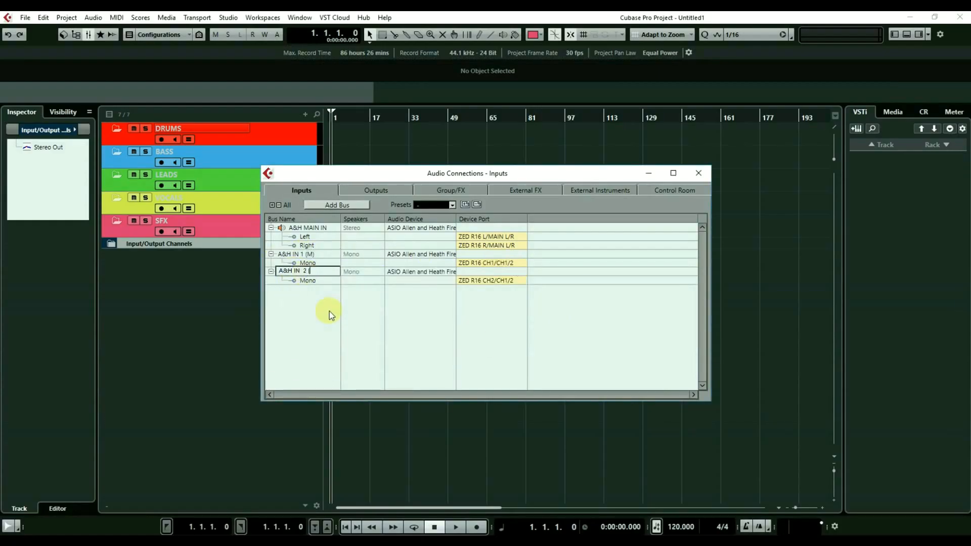
{"action": "key", "text": "Return"}
Add a further set of stereo input buses with a name starting with A&H
{"action": "left_click", "coordinate": [338, 205]}
{"action": "left_click", "coordinate": [402, 297]}
{"action": "left_click", "coordinate": [384, 318]}
{"action": "left_click", "coordinate": [486, 297]}
{"action": "type", "text": "A&H"}
{"action": "left_click", "coordinate": [576, 297]}
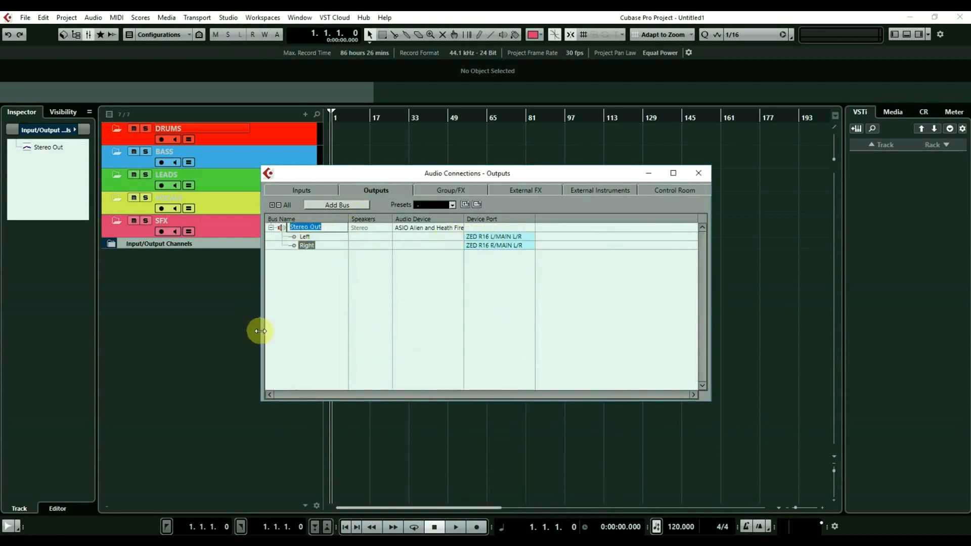
Rename the Stereo Out bus A&H MAIN OUT and add two mono output buses, A&H OUT 1 (M) and A&H OUT 2 (M)
{"action": "type", "text": "A&H MAIN OUT"}
{"action": "key", "text": "Return"}
{"action": "left_click", "coordinate": [338, 206]}
{"action": "type", "text": "A&H OUT"}
{"action": "key", "text": "Return"}
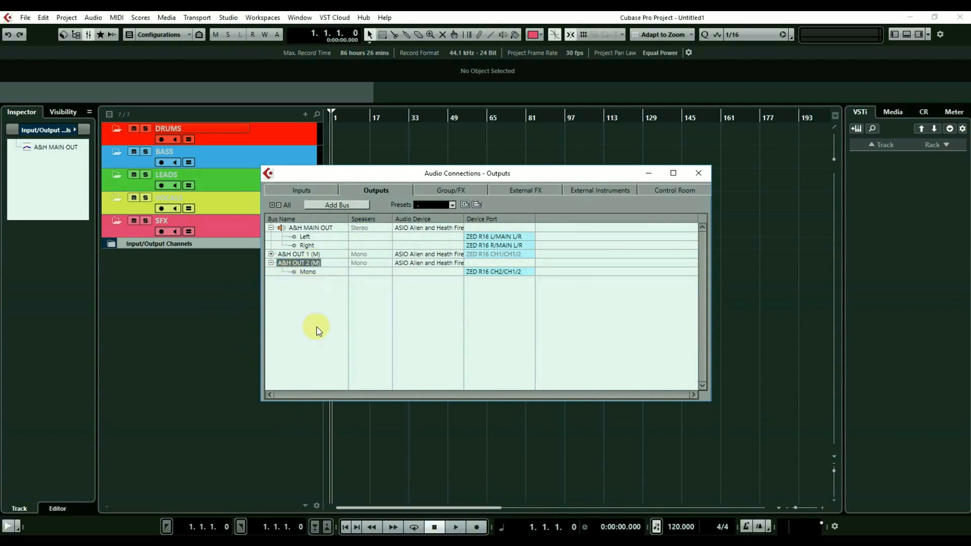
Add seven stereo output buses with the base name A&H OUT
{"action": "left_click", "coordinate": [337, 206]}
{"action": "left_click", "coordinate": [346, 294]}
{"action": "type", "text": "A&H OUT"}
{"action": "key", "text": "Return"}
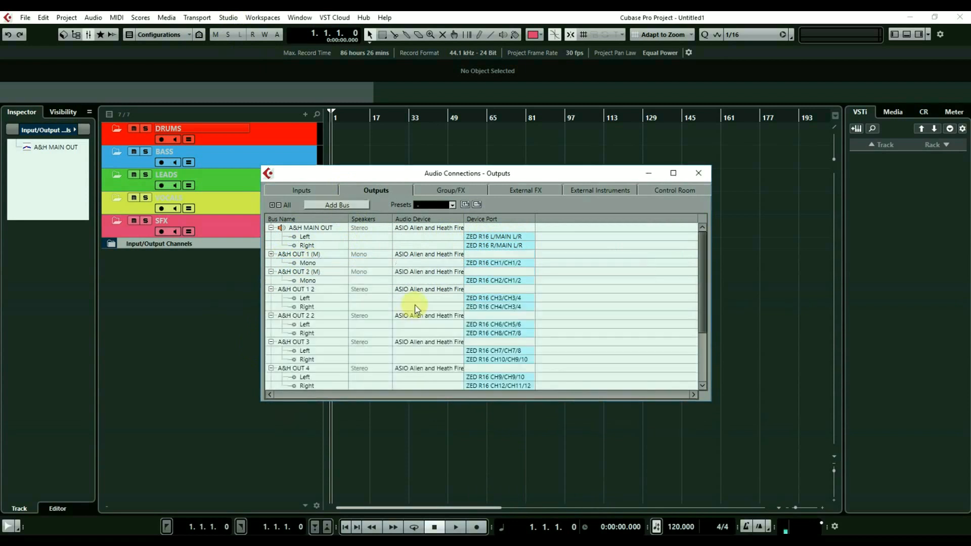
Rename the first of the new stereo output buses A&H OUT 3
{"action": "left_click", "coordinate": [306, 290]}
{"action": "left_click", "coordinate": [306, 290]}
{"action": "left_click_drag", "start_coordinate": [307, 289], "coordinate": [331, 324]}
{"action": "type", "text": "3"}
{"action": "key", "text": "Return"}
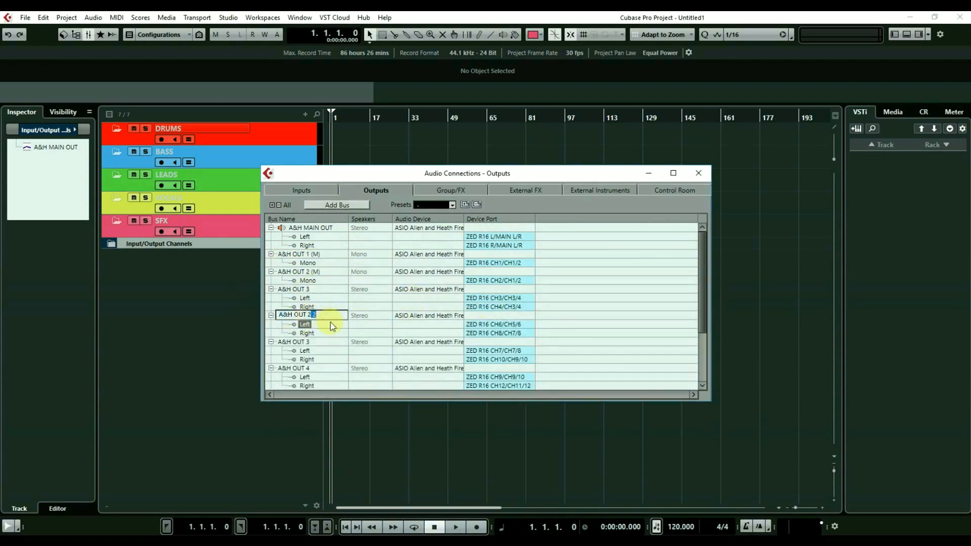
Rename output bus A&H OUT 2 2 as A&H OUT 3 and set its right device port to ZED R16 CH6/CH5/6
{"action": "type", "text": "3"}
{"action": "key", "text": "Return"}
{"action": "scroll", "coordinate": [330, 316], "scroll_direction": "down", "scroll_amount": 2}
{"action": "left_click", "coordinate": [490, 291]}
Rename the third stereo output bus A&H OUT 4 and set its right device port to ZED R16 CH8/CH7/8
{"action": "left_click", "coordinate": [298, 310]}
{"action": "left_click", "coordinate": [299, 310]}
{"action": "type", "text": "4"}
{"action": "key", "text": "Return"}
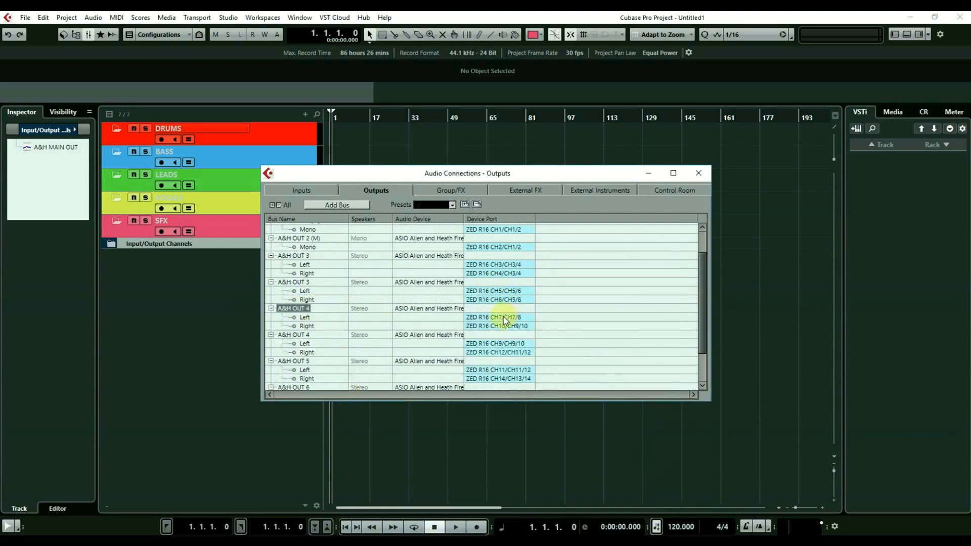
{"action": "left_click", "coordinate": [509, 326]}
{"action": "left_click", "coordinate": [512, 418]}
Rename the fourth stereo output bus A&H OUT 5 and assign ZED R16 CH9/CH9/10 to its left and CH10/CH9/10 to its right channel
{"action": "left_click", "coordinate": [300, 335]}
{"action": "left_click_drag", "start_coordinate": [305, 335], "coordinate": [331, 375]}
{"action": "type", "text": "5"}
{"action": "key", "text": "Return"}
{"action": "left_click", "coordinate": [508, 344]}
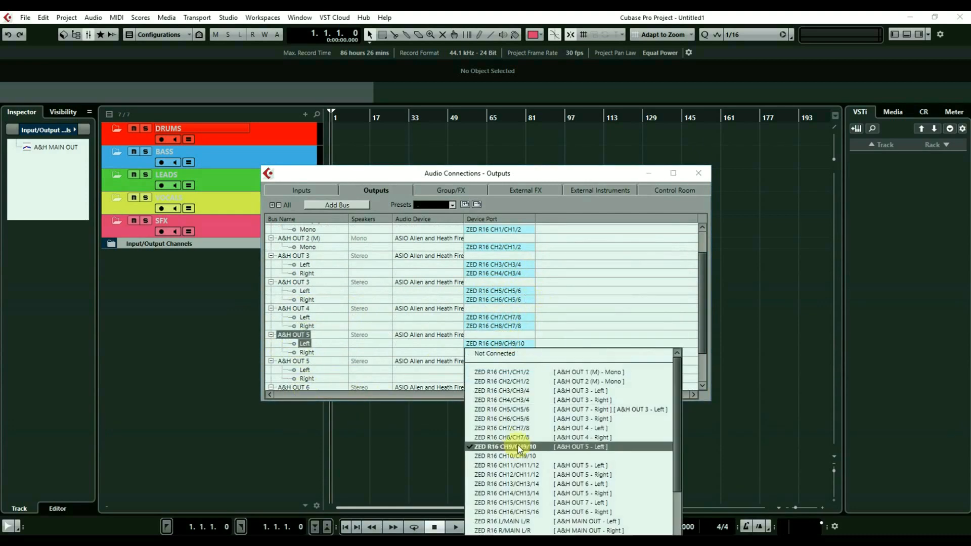
{"action": "left_click", "coordinate": [517, 448]}
{"action": "left_click", "coordinate": [510, 353]}
{"action": "left_click", "coordinate": [512, 464]}
Rename the fifth stereo output bus A&H OUT 6 and set its right device port to ZED R16 CH12/CH11/12
{"action": "left_click", "coordinate": [306, 361]}
{"action": "type", "text": "6"}
{"action": "scroll", "coordinate": [495, 333], "scroll_direction": "down", "scroll_amount": 2}
{"action": "left_click", "coordinate": [496, 333]}
{"action": "left_click", "coordinate": [511, 465]}
Rename the last two stereo output buses A&H OUT 7 and A&H OUT 8 and correct the device ports of their right channels
{"action": "left_click", "coordinate": [297, 343]}
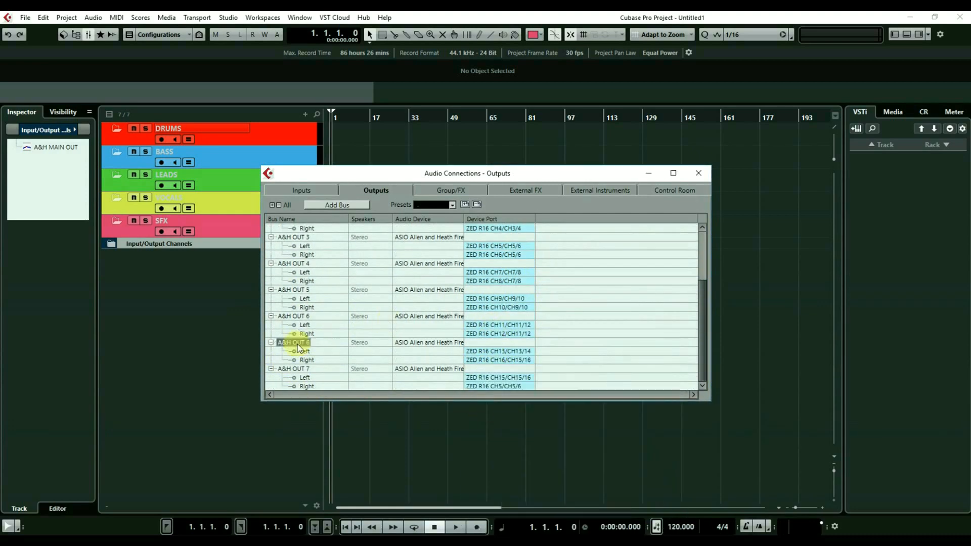
{"action": "type", "text": "7"}
{"action": "key", "text": "Return"}
{"action": "left_click", "coordinate": [510, 360]}
{"action": "left_click", "coordinate": [544, 508]}
{"action": "left_click", "coordinate": [306, 369]}
{"action": "left_click", "coordinate": [498, 386]}
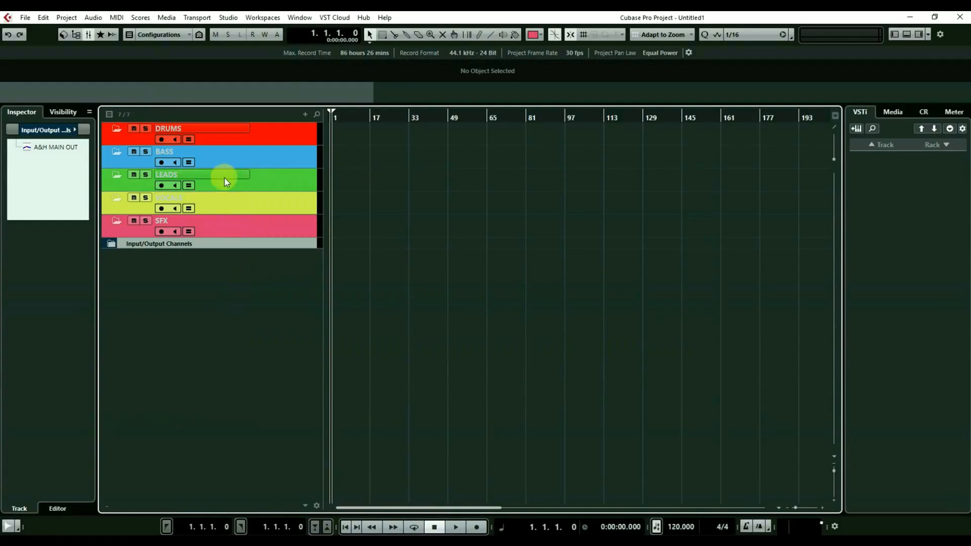
Add two mono group channel tracks named KICK, routed to A&H MAIN OUT and created inside a folder
{"action": "right_click", "coordinate": [230, 299]}
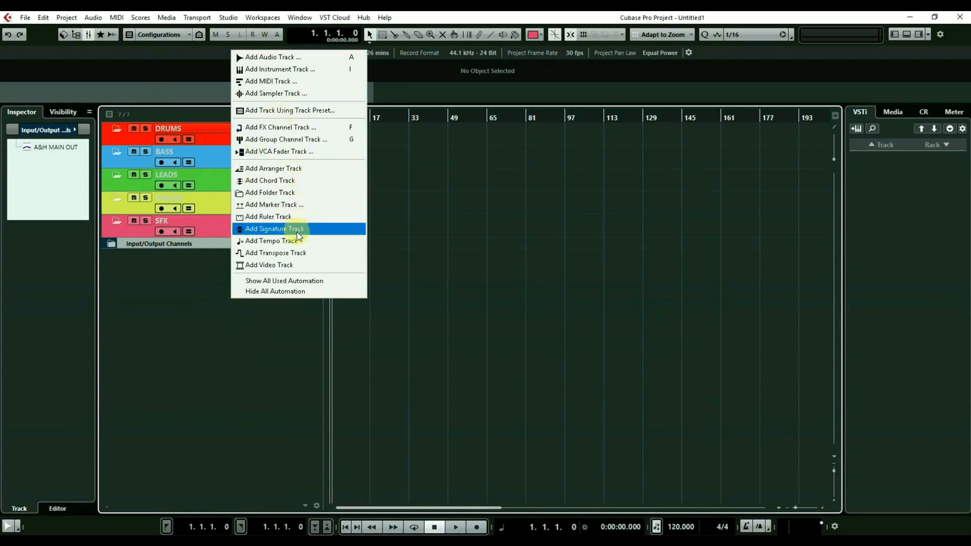
{"action": "left_click", "coordinate": [301, 143]}
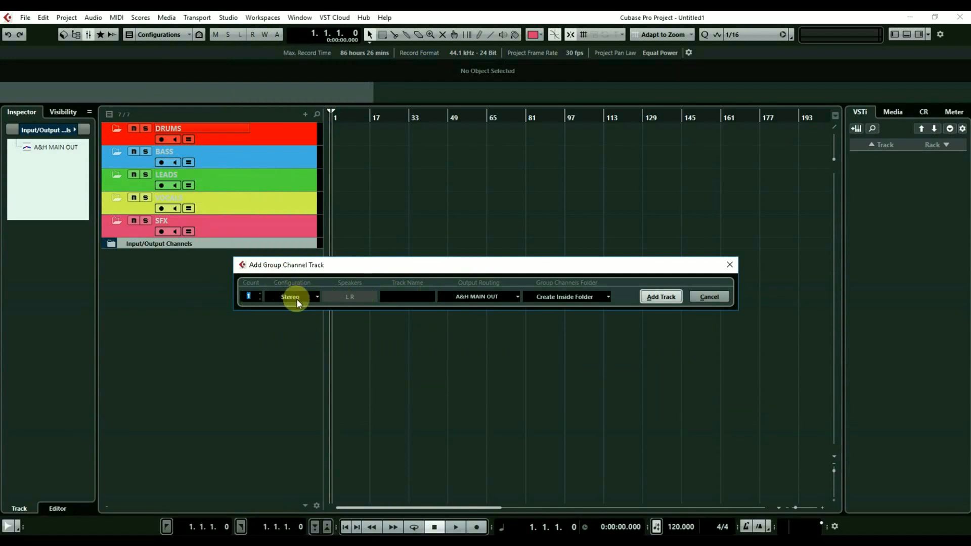
{"action": "left_click", "coordinate": [259, 294]}
{"action": "left_click", "coordinate": [296, 297]}
{"action": "left_click", "coordinate": [304, 308]}
{"action": "type", "text": "KKK"}
{"action": "left_click", "coordinate": [459, 293]}
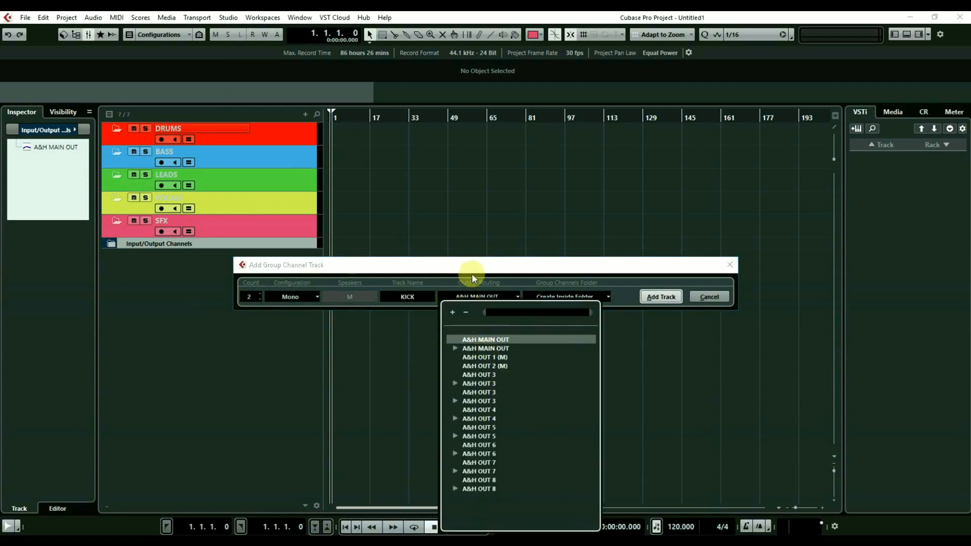
{"action": "left_click", "coordinate": [471, 293]}
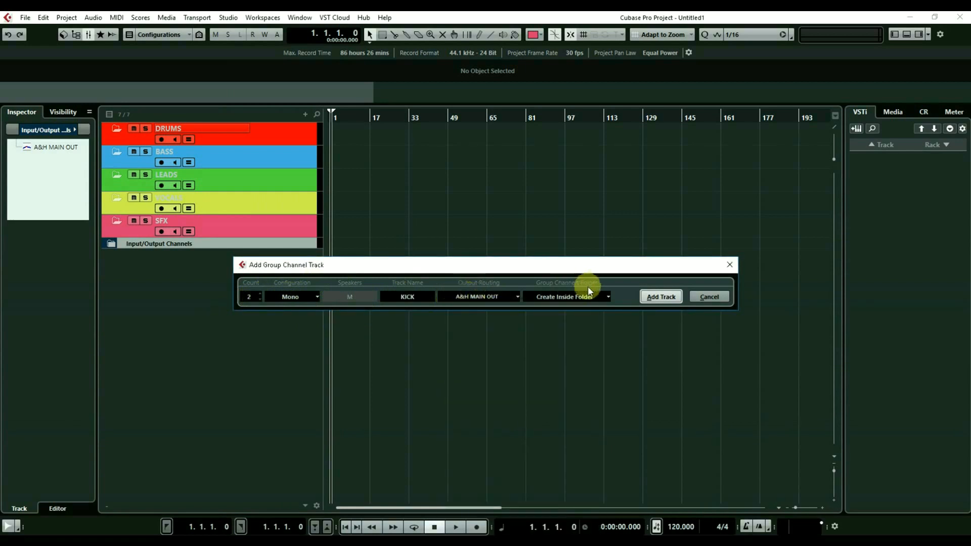
{"action": "left_click", "coordinate": [662, 297]}
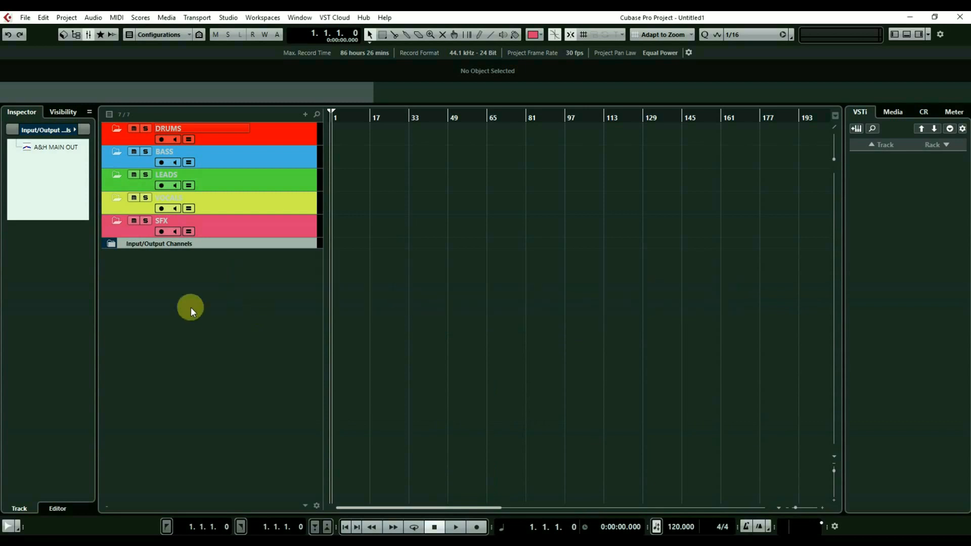
Rename the KICK 2 group track SUB
{"action": "double_click", "coordinate": [167, 290]}
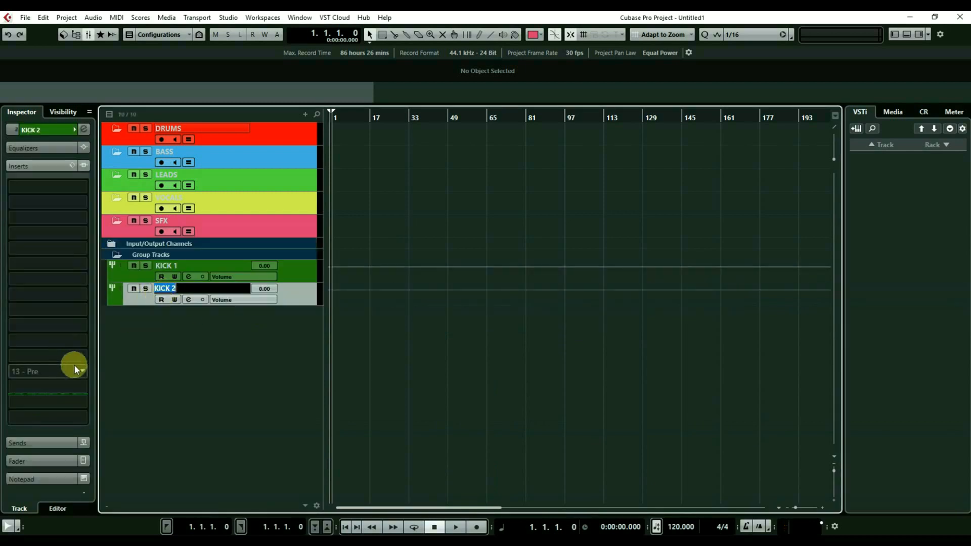
{"action": "type", "text": "SUB"}
{"action": "key", "text": "Return"}
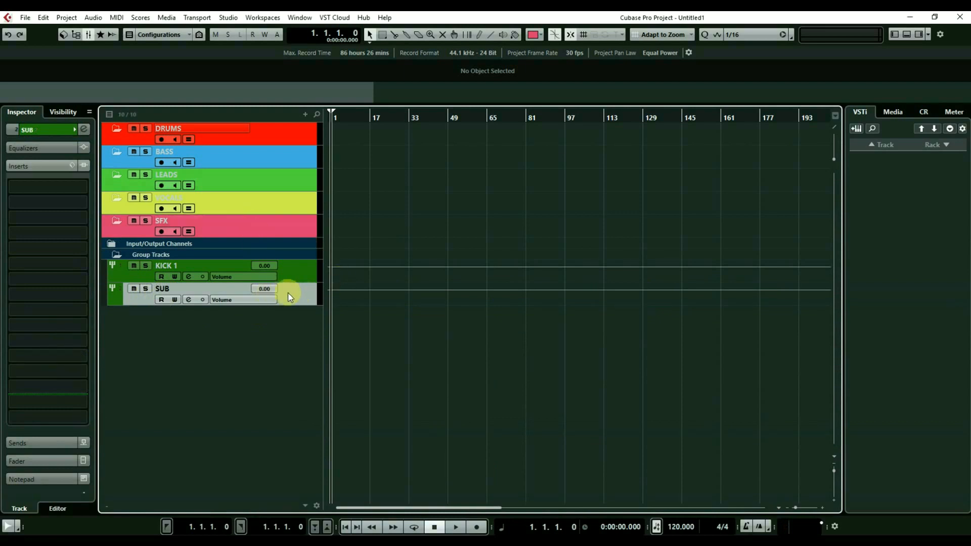
Add ten stereo group channel tracks named GRP, routed to A&H MAIN OUT
{"action": "right_click", "coordinate": [238, 325]}
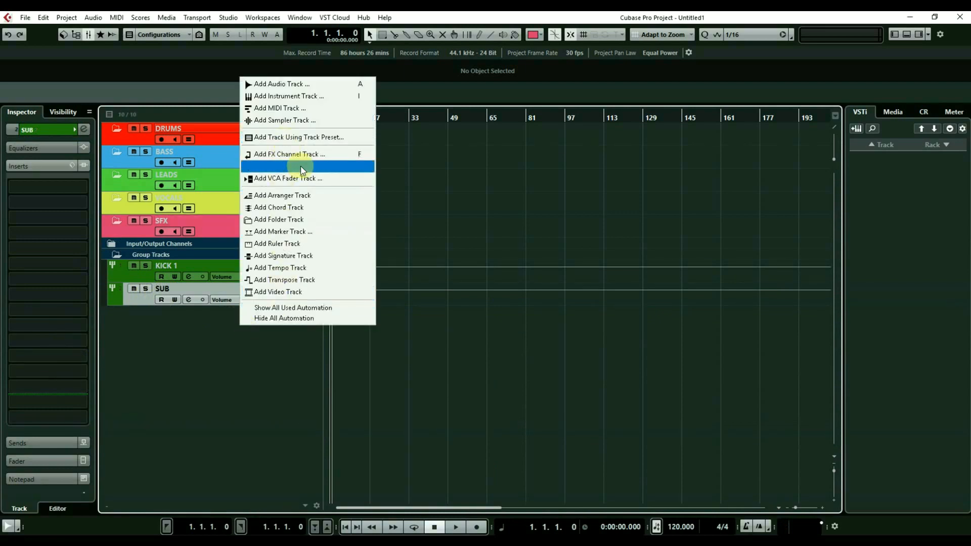
{"action": "left_click", "coordinate": [303, 167]}
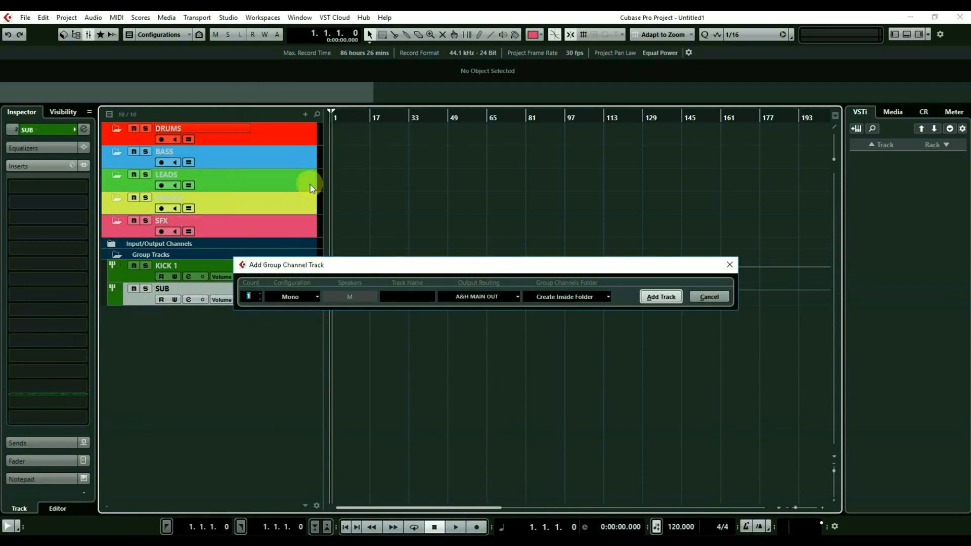
{"action": "left_click", "coordinate": [278, 295]}
{"action": "left_click", "coordinate": [286, 327]}
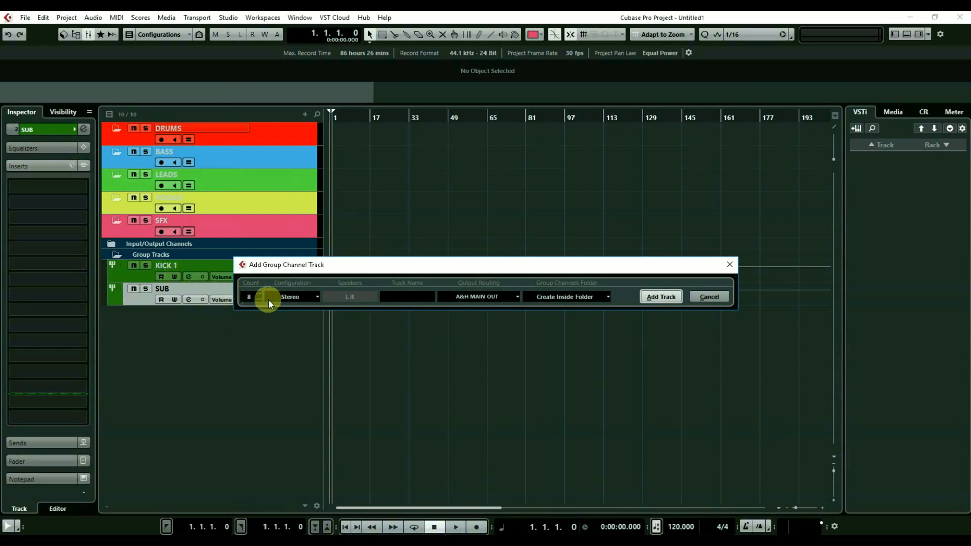
{"action": "left_click", "coordinate": [260, 294]}
{"action": "left_click", "coordinate": [398, 296]}
{"action": "type", "text": "GRP"}
{"action": "key", "text": "Return"}
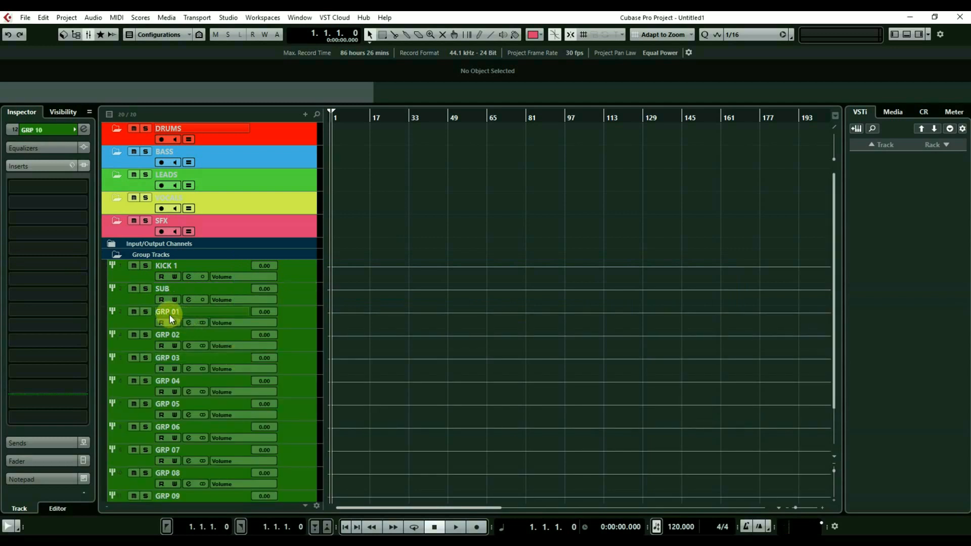
Rename the GRP 01 group track PERC GRP
{"action": "left_click", "coordinate": [174, 315]}
{"action": "double_click", "coordinate": [177, 314]}
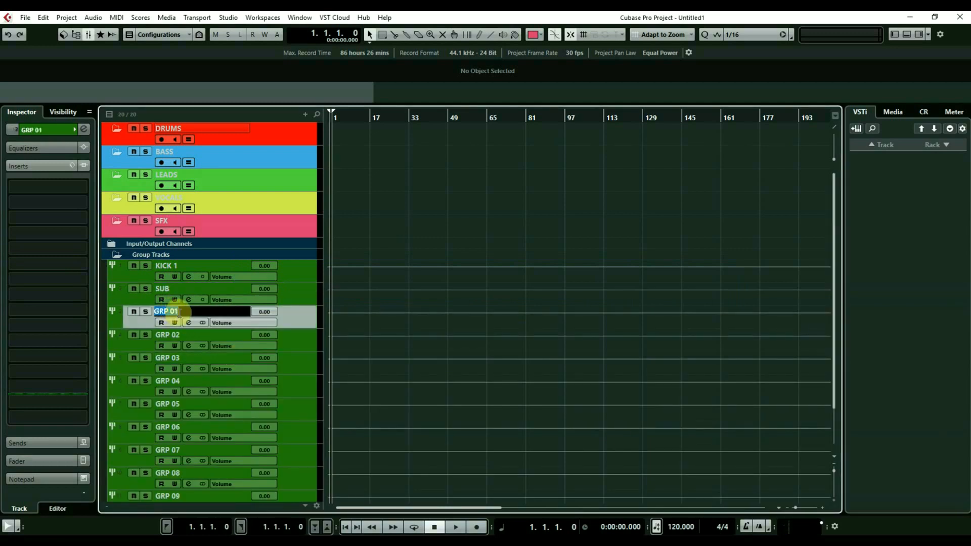
{"action": "key", "text": "BackSpace"}
{"action": "key", "text": "BackSpace"}
{"action": "key", "text": "BackSpace"}
{"action": "key", "text": "Home"}
{"action": "type", "text": "PERC"}
{"action": "key", "text": "Return"}
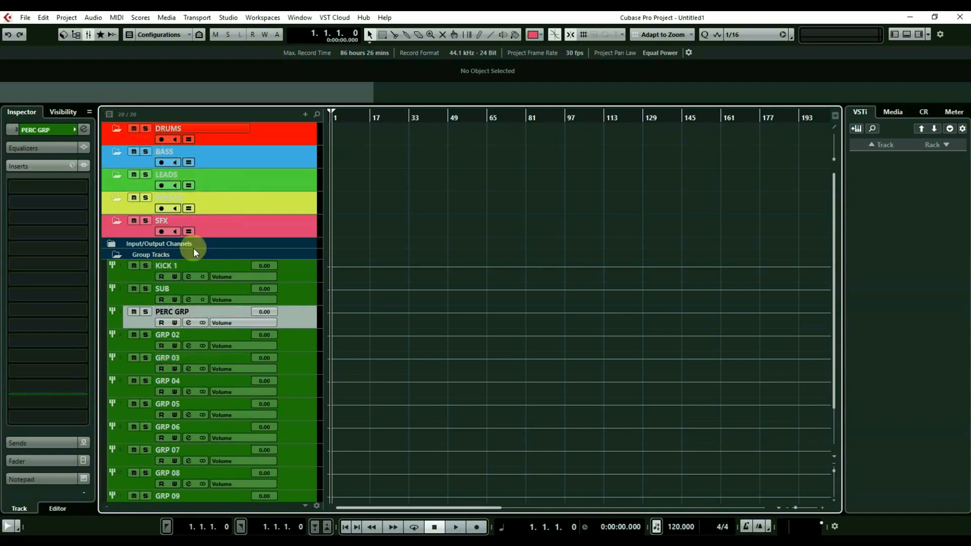
Rename the KICK 1 group track KICK GRP
{"action": "left_click", "coordinate": [184, 266]}
{"action": "double_click", "coordinate": [184, 266]}
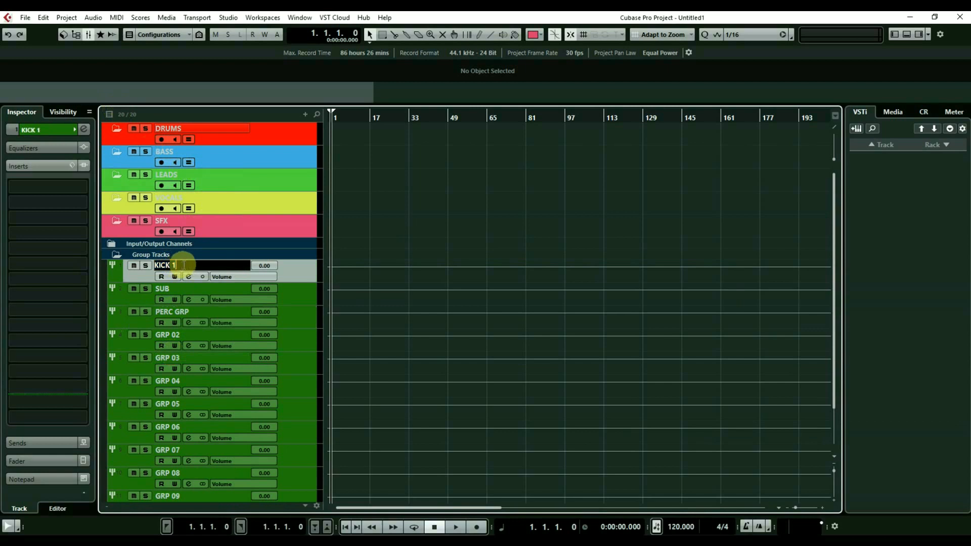
{"action": "key", "text": "BackSpace"}
{"action": "type", "text": "GRP"}
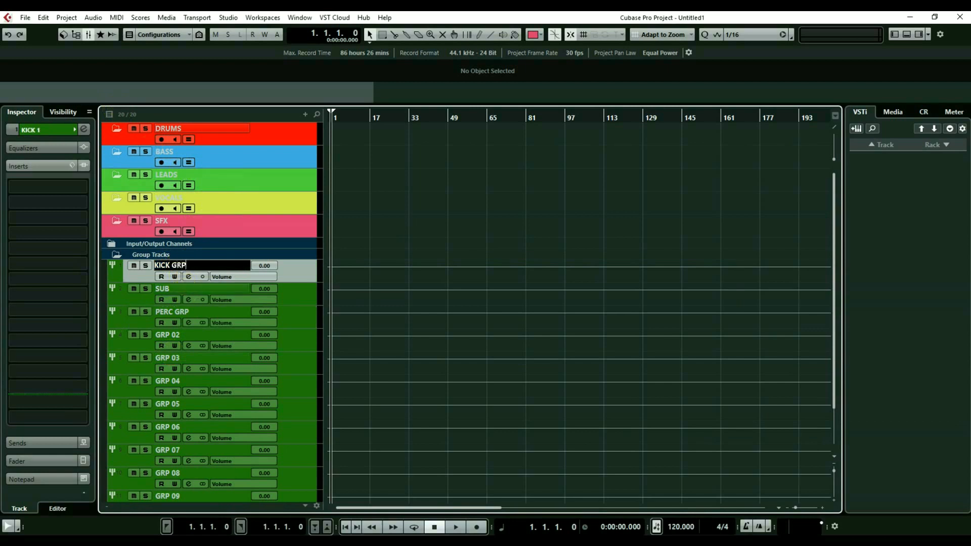
{"action": "key", "text": "Return"}
Rename the SUB group track SUB GRP
{"action": "left_click", "coordinate": [189, 296]}
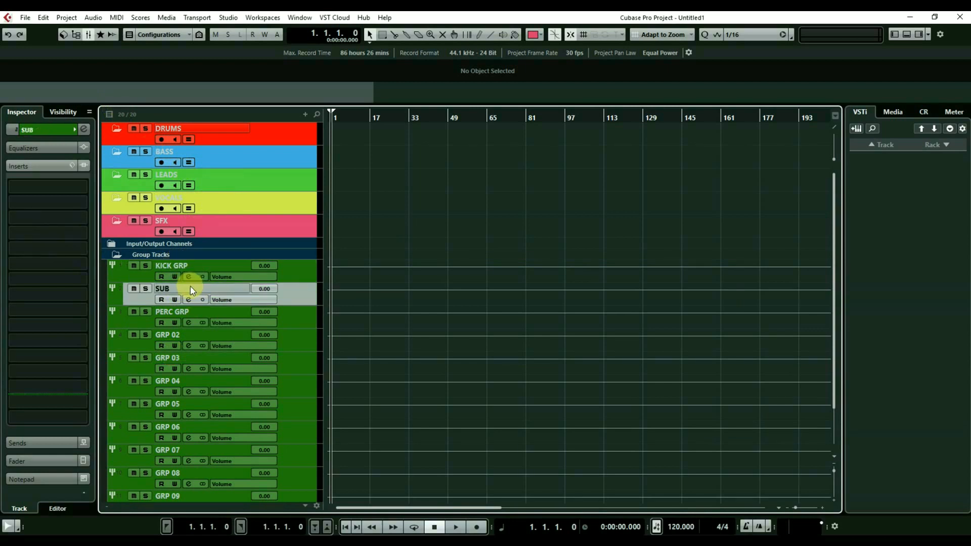
{"action": "double_click", "coordinate": [184, 288]}
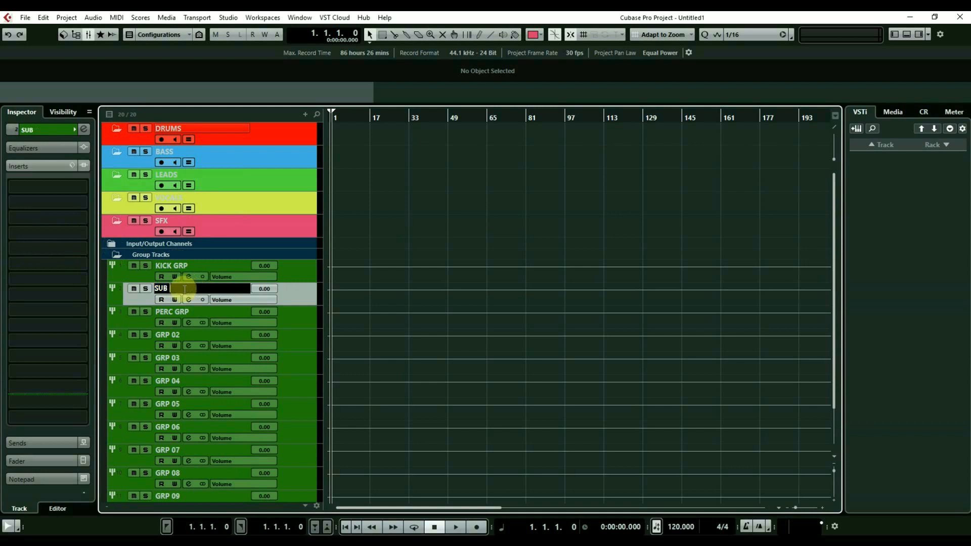
{"action": "type", "text": "GRP"}
{"action": "key", "text": "Return"}
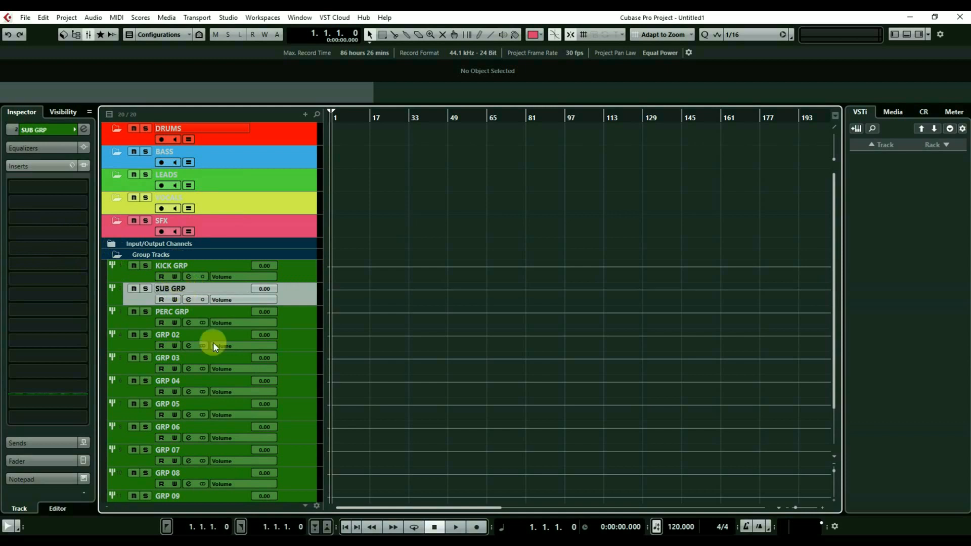
Rename the GRP 02 group track SNARE GRP
{"action": "left_click", "coordinate": [181, 333]}
{"action": "double_click", "coordinate": [180, 332]}
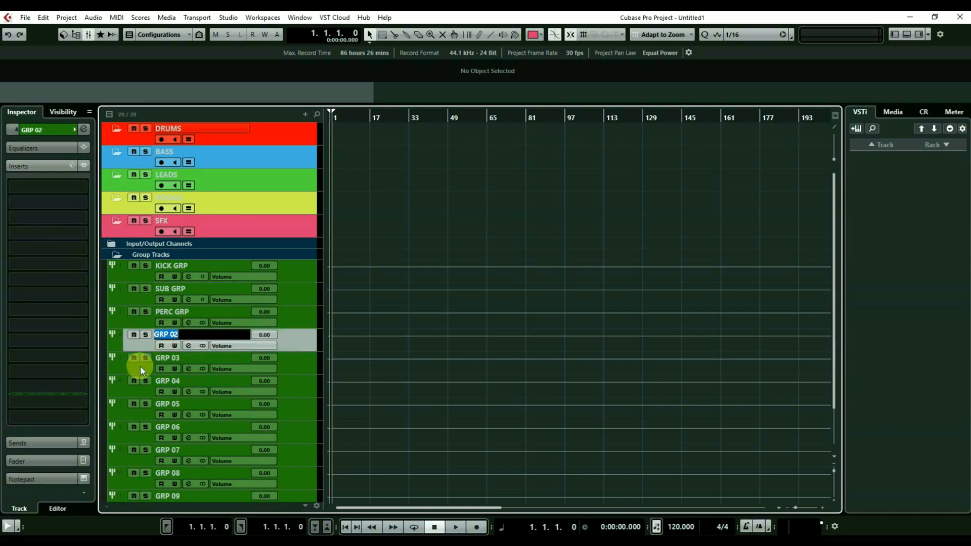
{"action": "type", "text": "SNARE GRP"}
{"action": "key", "text": "Return"}
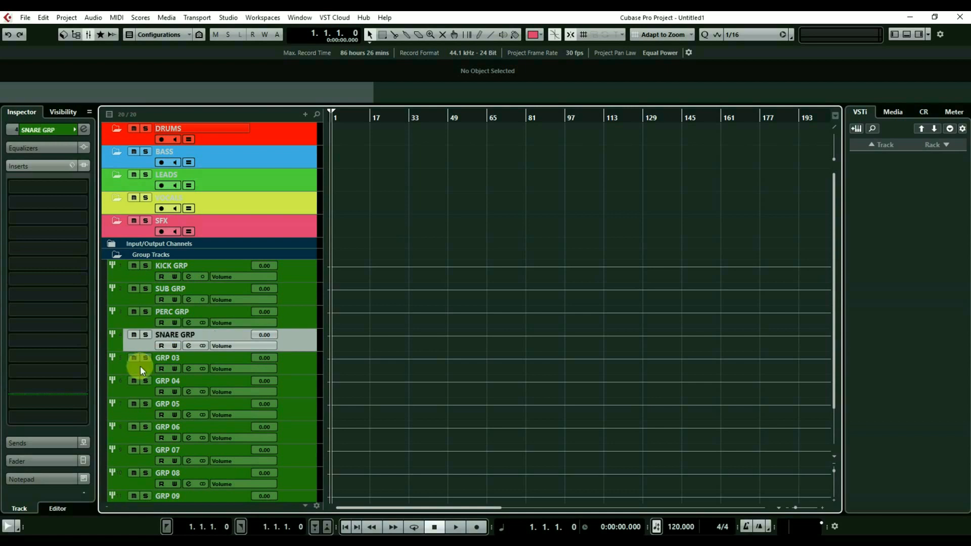
Rename the GRP 03 group track TOPS GRP
{"action": "left_click", "coordinate": [156, 355]}
{"action": "double_click", "coordinate": [163, 357]}
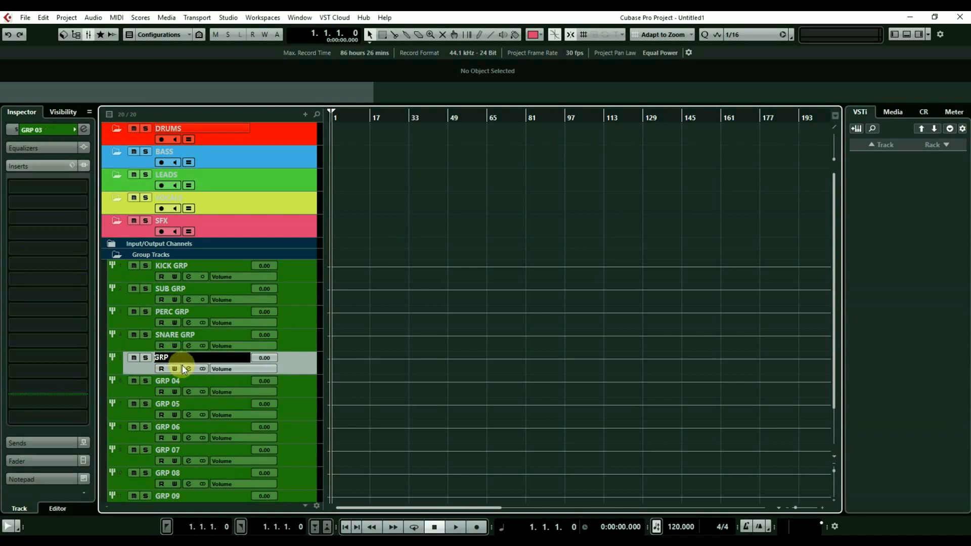
{"action": "type", "text": "TOPS"}
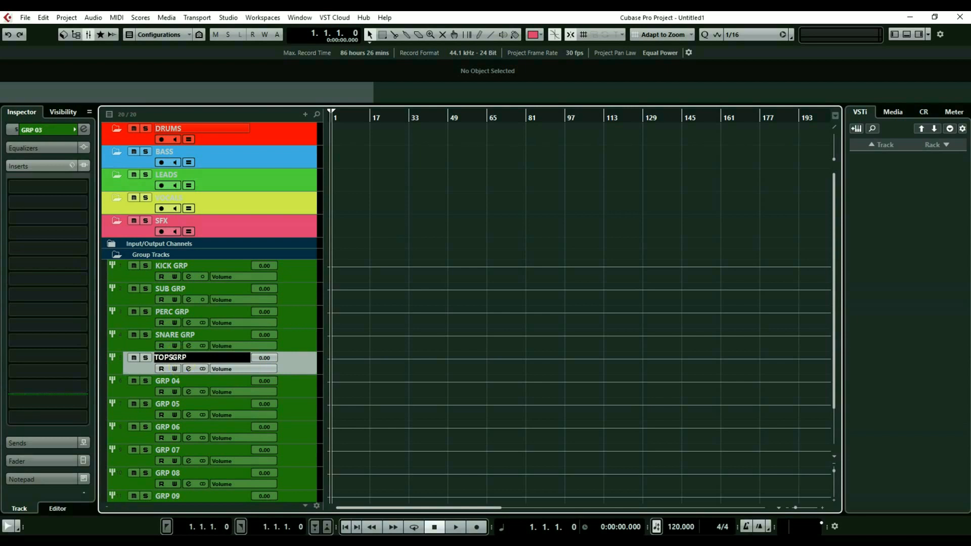
{"action": "key", "text": "Return"}
Reorder the group tracks so SNARE GRP sits directly below KICK GRP and SUB GRP directly below PERC GRP
{"action": "mouse_move", "coordinate": [212, 288]}
{"action": "left_mouse_down"}
{"action": "mouse_move", "coordinate": [204, 344]}
{"action": "mouse_move", "coordinate": [210, 292]}
{"action": "left_mouse_up"}
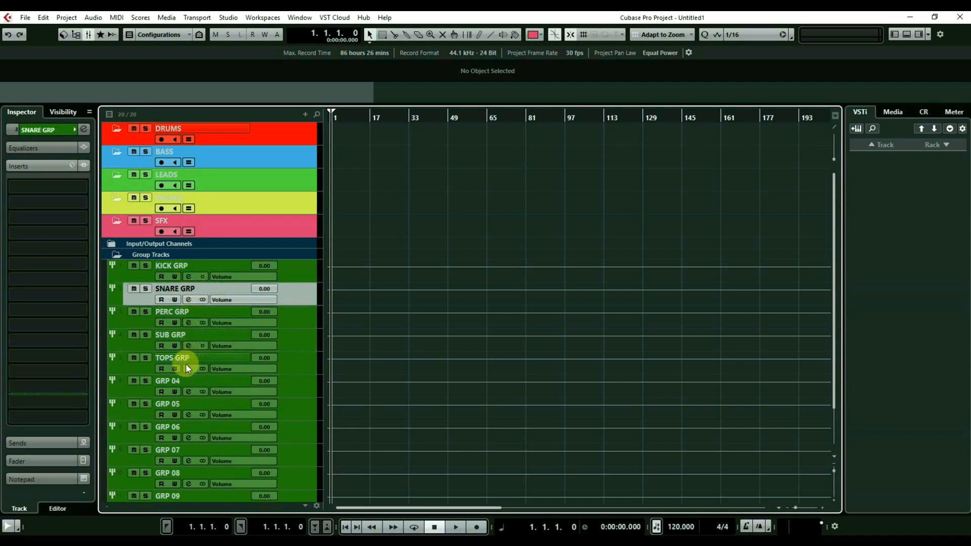
Rename the GRP 04 group track LEADS GRP
{"action": "left_click", "coordinate": [183, 381]}
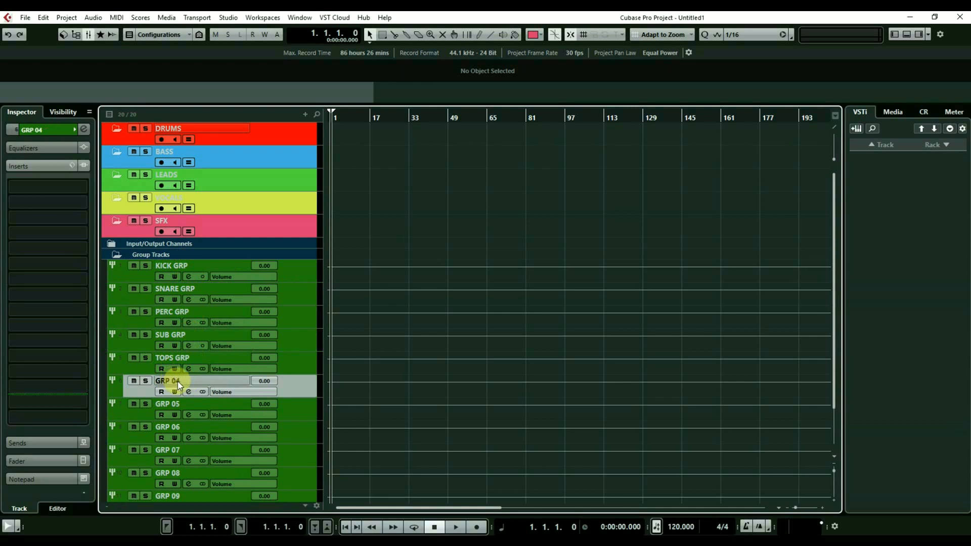
{"action": "double_click", "coordinate": [183, 380]}
{"action": "left_click", "coordinate": [185, 379]}
{"action": "key", "text": "BackSpace"}
{"action": "key", "text": "BackSpace"}
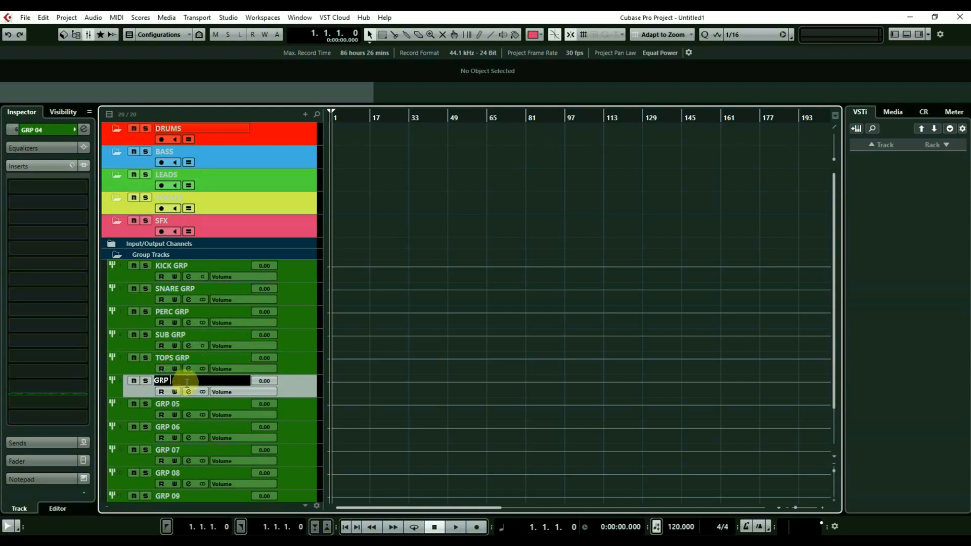
{"action": "key", "text": "Left"}
{"action": "key", "text": "Left"}
{"action": "key", "text": "Left"}
{"action": "type", "text": "LEADS"}
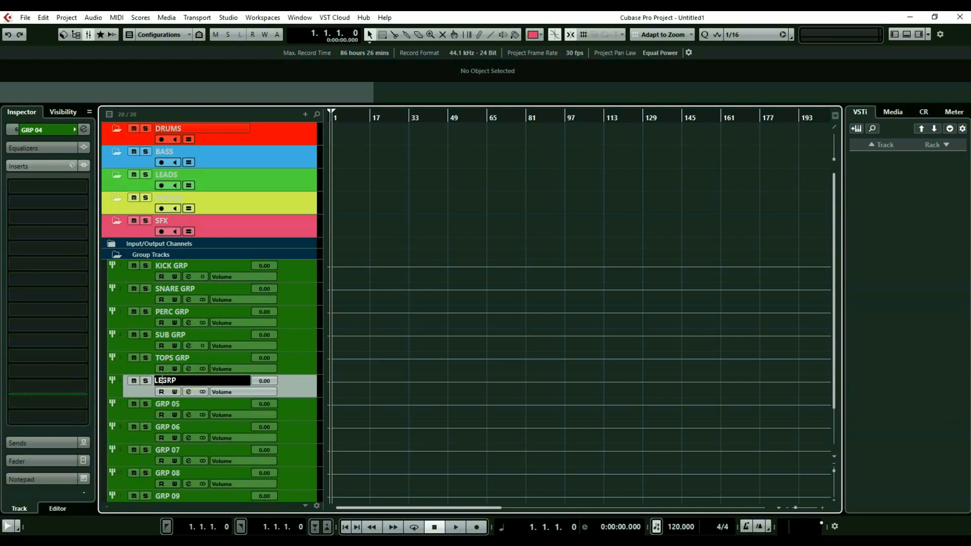
{"action": "left_click", "coordinate": [187, 386]}
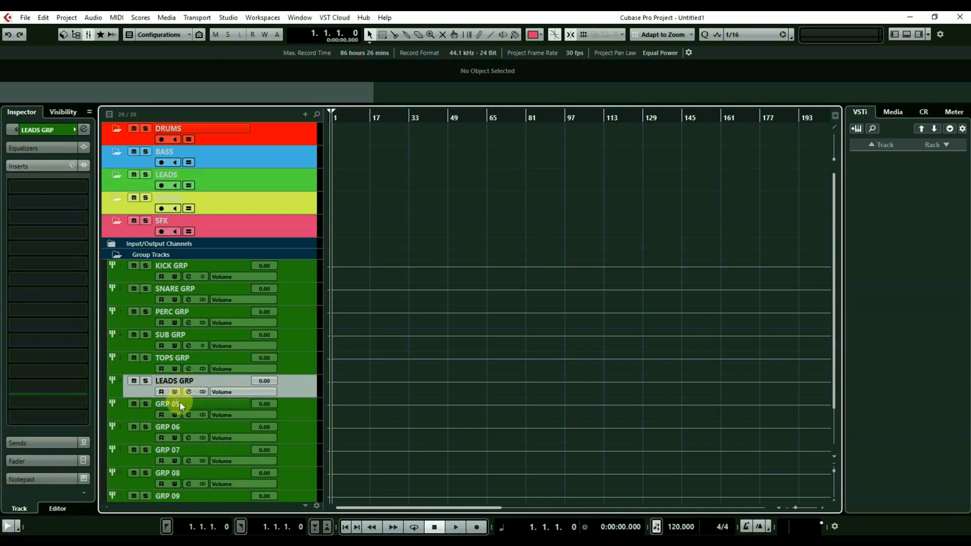
Rename the GRP 05 group track PADS GRP
{"action": "left_click", "coordinate": [180, 403]}
{"action": "double_click", "coordinate": [181, 403]}
{"action": "type", "text": "PADS"}
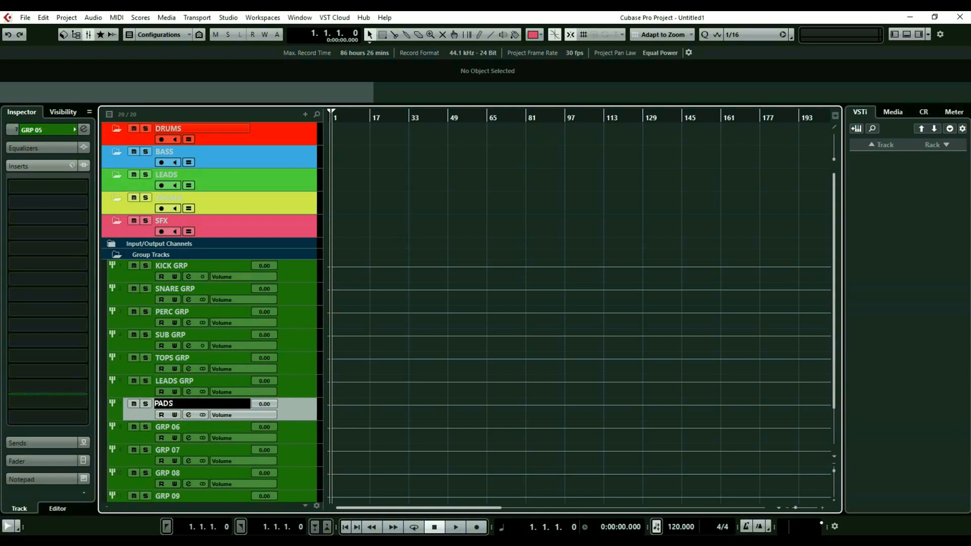
{"action": "type", "text": " GRP"}
{"action": "key", "text": "Return"}
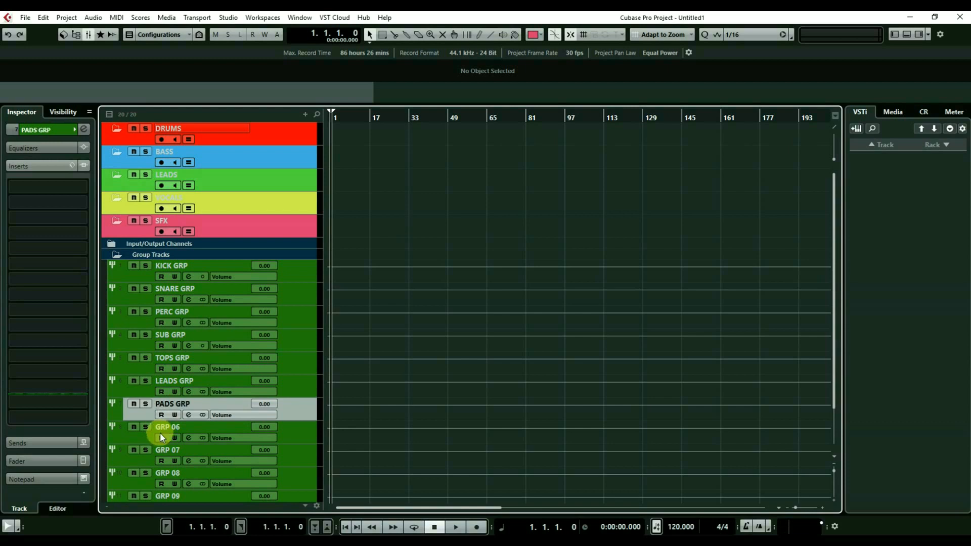
Rename the GRP 06 group track VOCALS GRP
{"action": "double_click", "coordinate": [172, 426]}
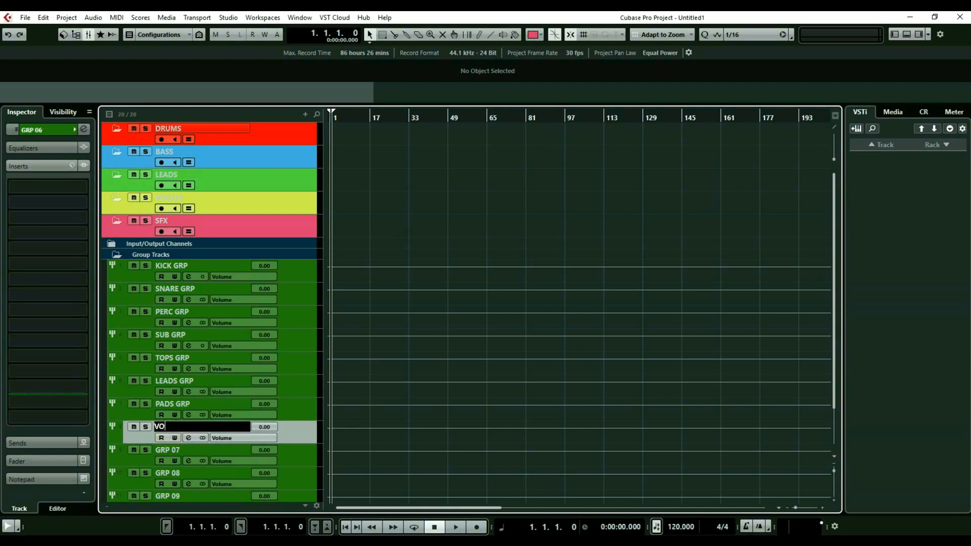
{"action": "type", "text": "VOCALS GRP"}
{"action": "key", "text": "Return"}
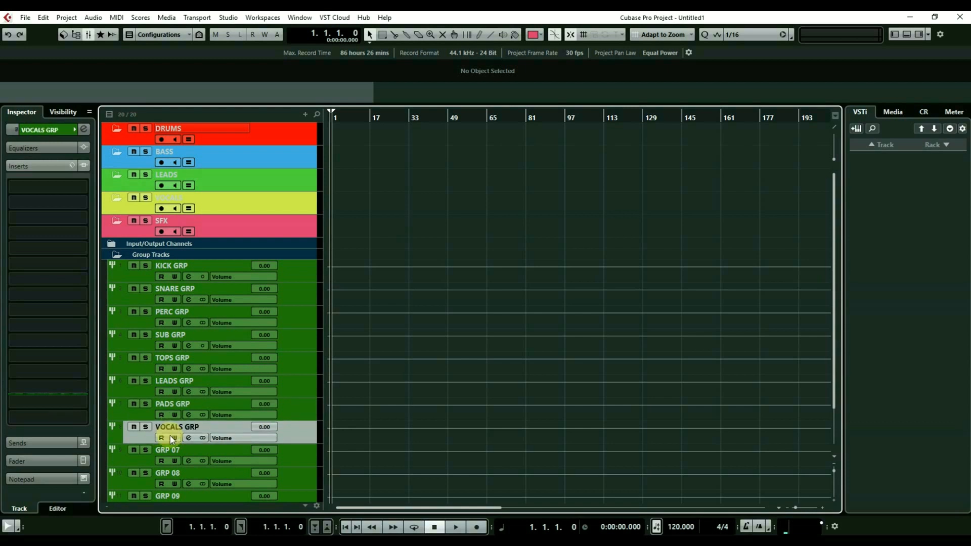
Rename the GRP 07 group track SFX GRP
{"action": "double_click", "coordinate": [183, 448]}
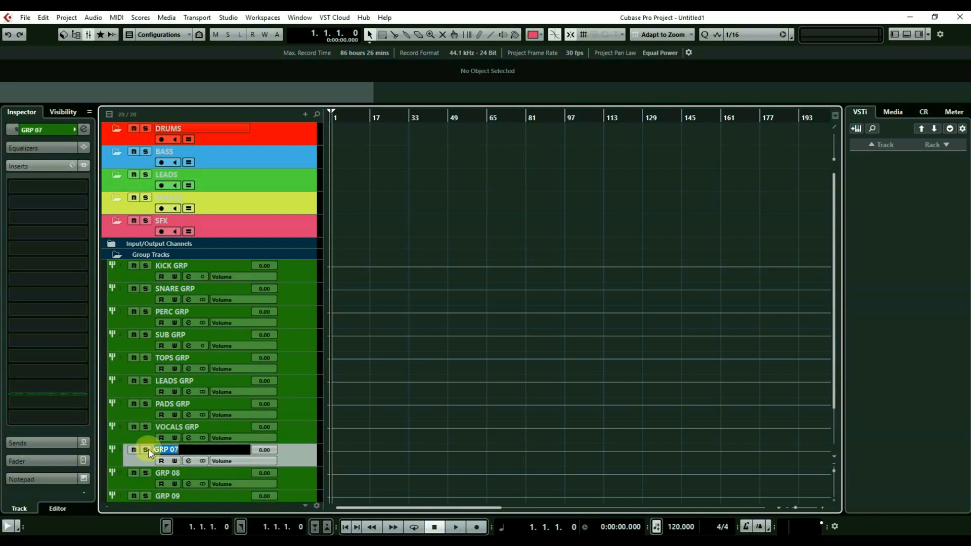
{"action": "type", "text": "SFX GRP"}
{"action": "key", "text": "Return"}
Rename the GRP 08 group track FX SENDS GRP
{"action": "scroll", "coordinate": [216, 429], "scroll_direction": "down", "scroll_amount": 3}
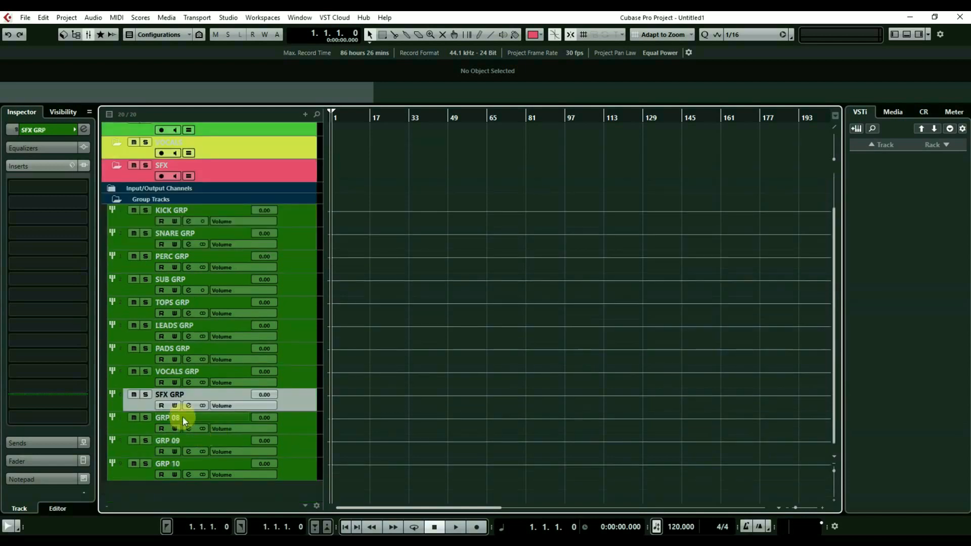
{"action": "double_click", "coordinate": [212, 417]}
{"action": "type", "text": "FX S"}
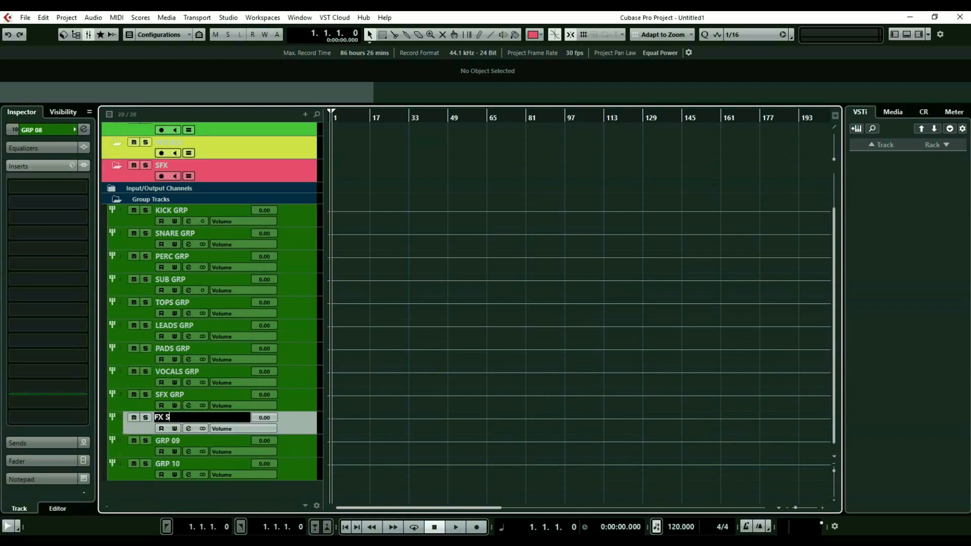
{"action": "type", "text": "ENDS GRP"}
{"action": "key", "text": "Return"}
Rename the GRP 09 group track PRE MASTER GRP
{"action": "left_click", "coordinate": [169, 439]}
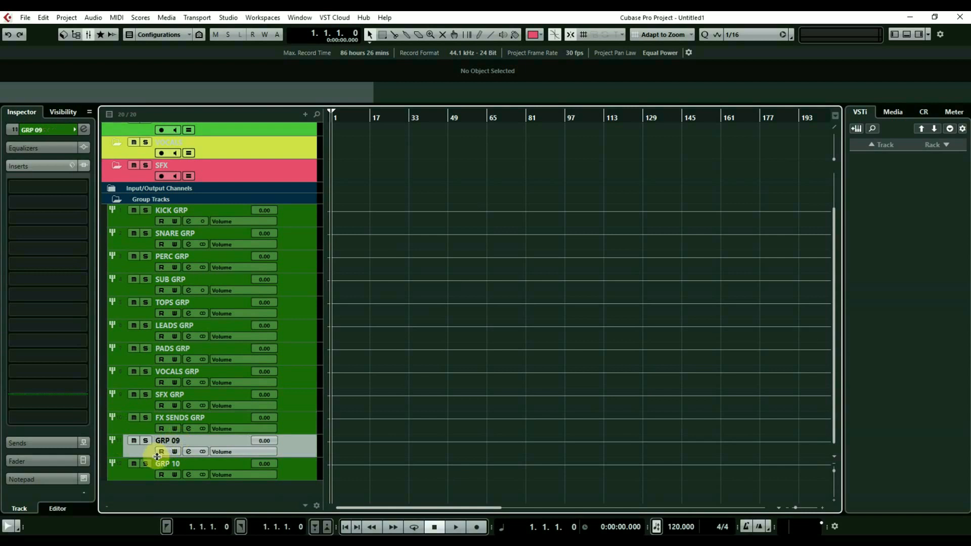
{"action": "double_click", "coordinate": [171, 440]}
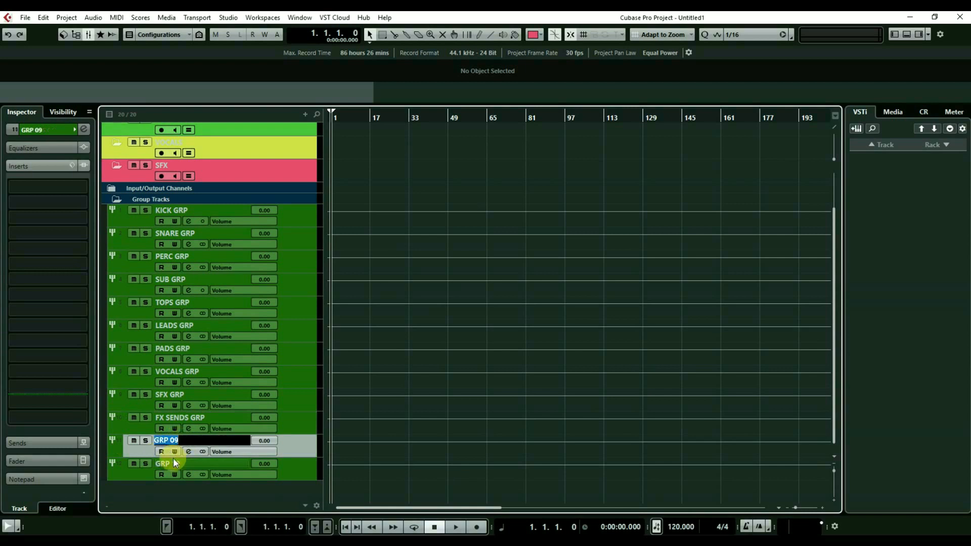
{"action": "type", "text": "PRE MASTER GRP"}
{"action": "key", "text": "Return"}
Rename the GRP 10 group track POST MASTER GRP
{"action": "double_click", "coordinate": [180, 463]}
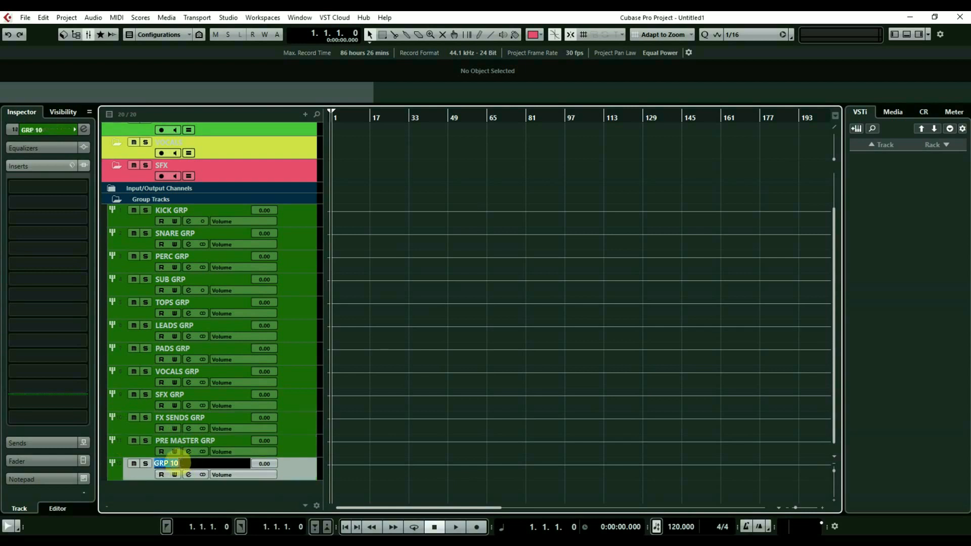
{"action": "type", "text": "POST MAS"}
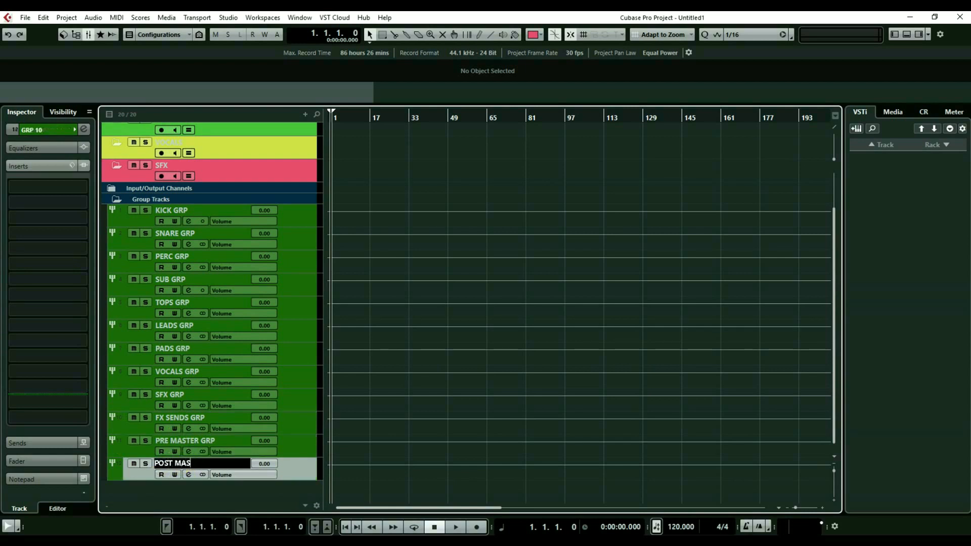
{"action": "type", "text": "TER GRP"}
{"action": "key", "text": "Return"}
Open the MixConsole and look over the input, group and output channels
{"action": "scroll", "coordinate": [401, 258], "scroll_direction": "up", "scroll_amount": 2}
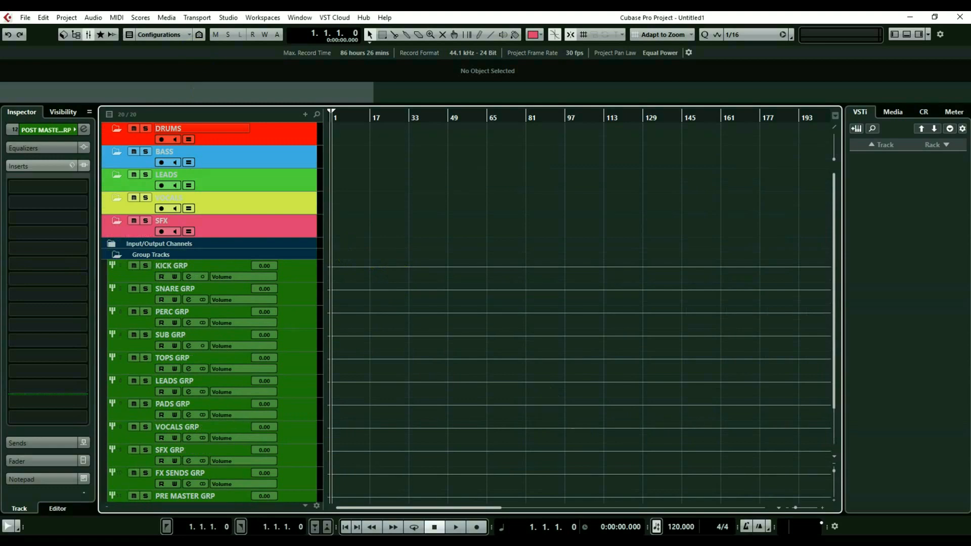
{"action": "left_click_drag", "start_coordinate": [901, 535], "coordinate": [532, 43]}
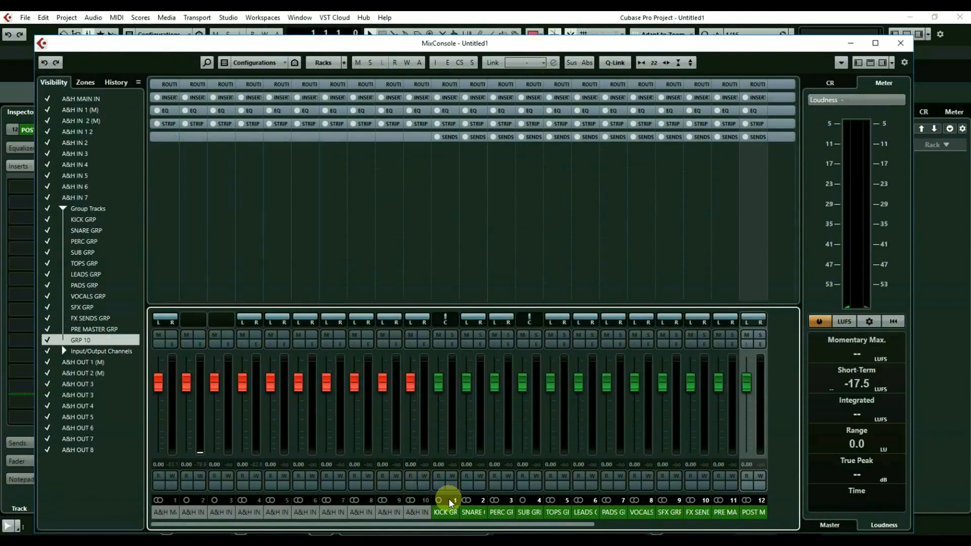
{"action": "left_click_drag", "start_coordinate": [480, 524], "coordinate": [377, 526]}
{"action": "left_click_drag", "start_coordinate": [466, 524], "coordinate": [712, 533]}
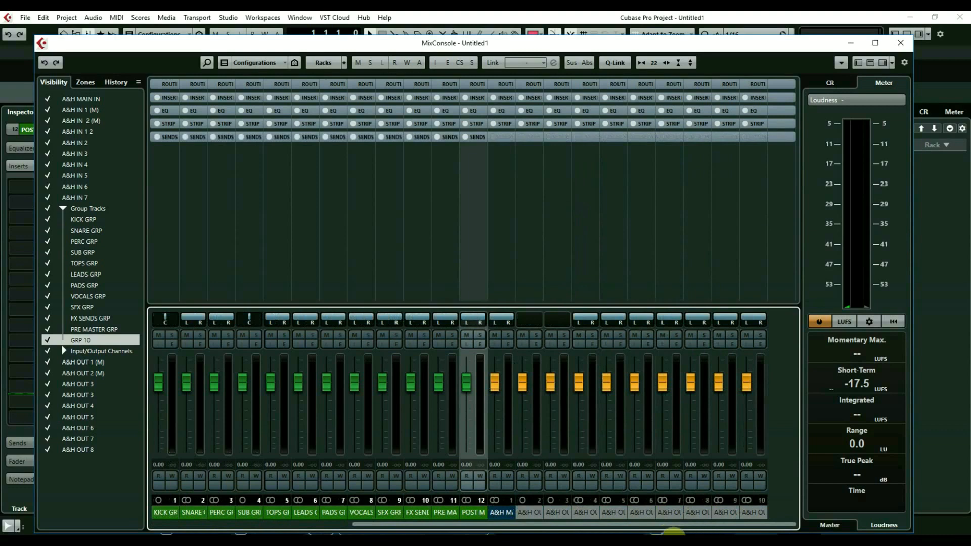
{"action": "left_click_drag", "start_coordinate": [672, 531], "coordinate": [454, 524]}
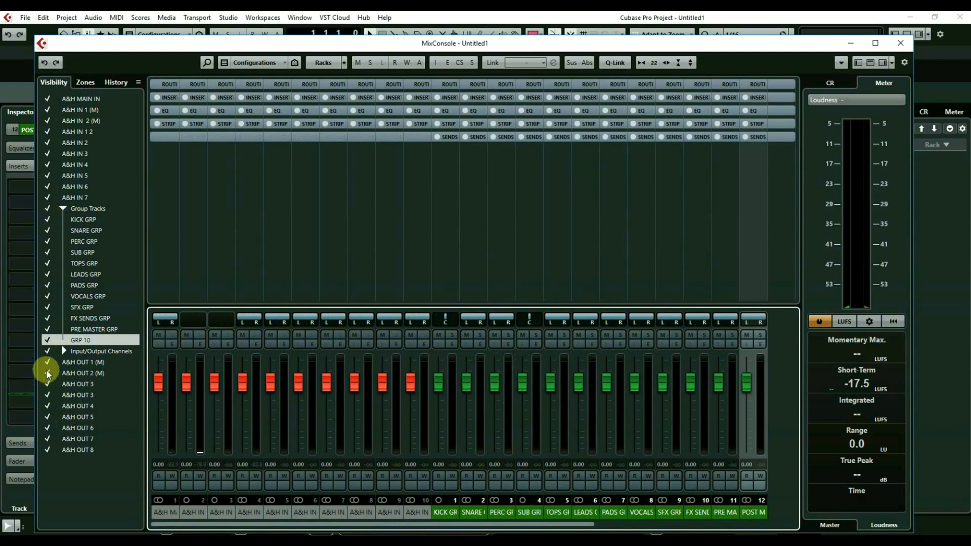
{"action": "left_click", "coordinate": [103, 458]}
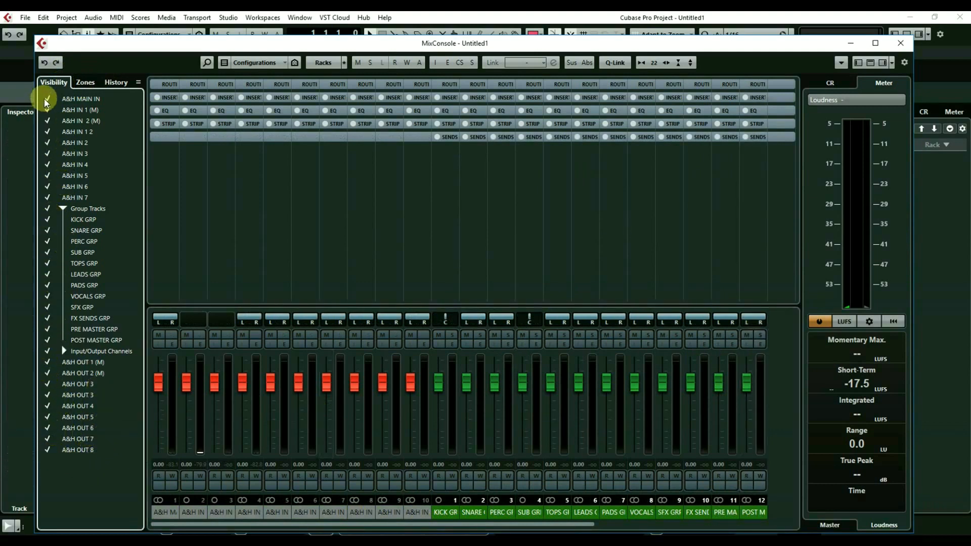
Hide the A&H MAIN IN and A&H IN 2 channels in the mixer and show them again
{"action": "mouse_move", "coordinate": [46, 98]}
{"action": "left_mouse_down"}
{"action": "mouse_move", "coordinate": [45, 138]}
{"action": "mouse_move", "coordinate": [47, 104]}
{"action": "left_mouse_up"}
{"action": "left_click", "coordinate": [43, 131]}
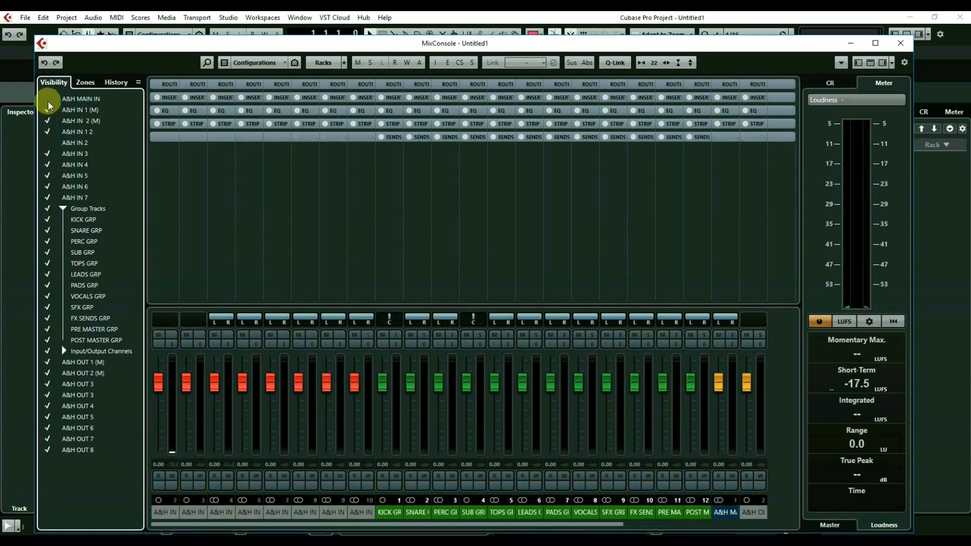
{"action": "left_click", "coordinate": [47, 142]}
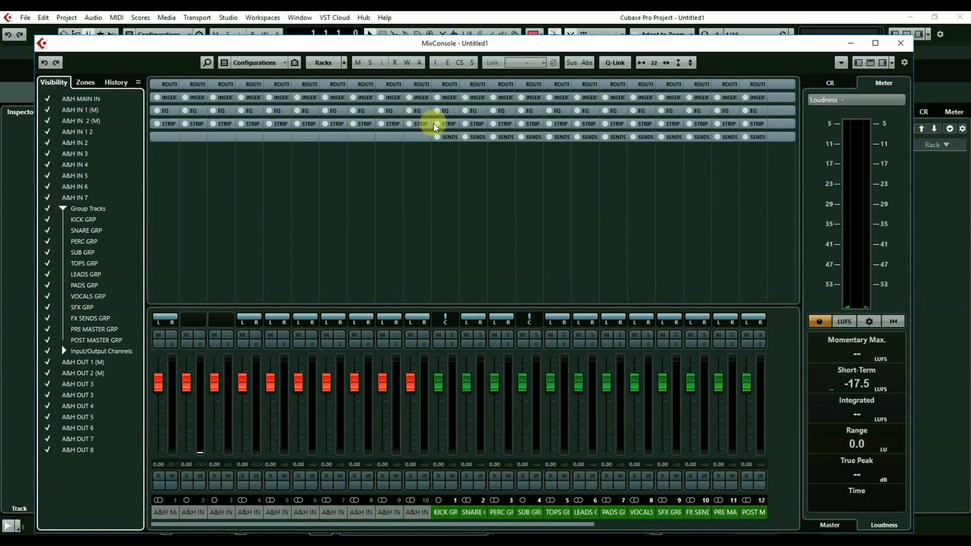
Expand the Routing rack in the MixConsole and review the group destinations offered for the KICK GRP output
{"action": "left_click", "coordinate": [435, 84]}
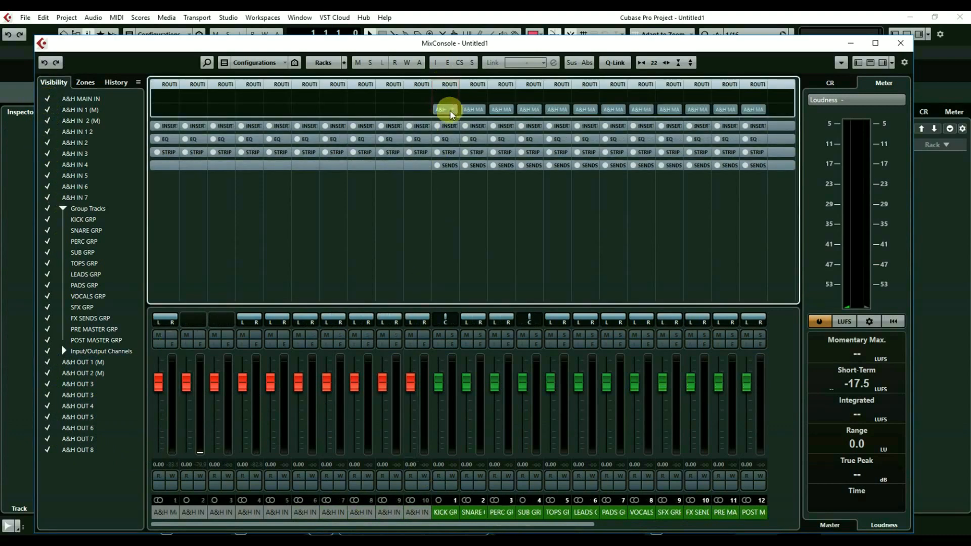
{"action": "left_click", "coordinate": [455, 109]}
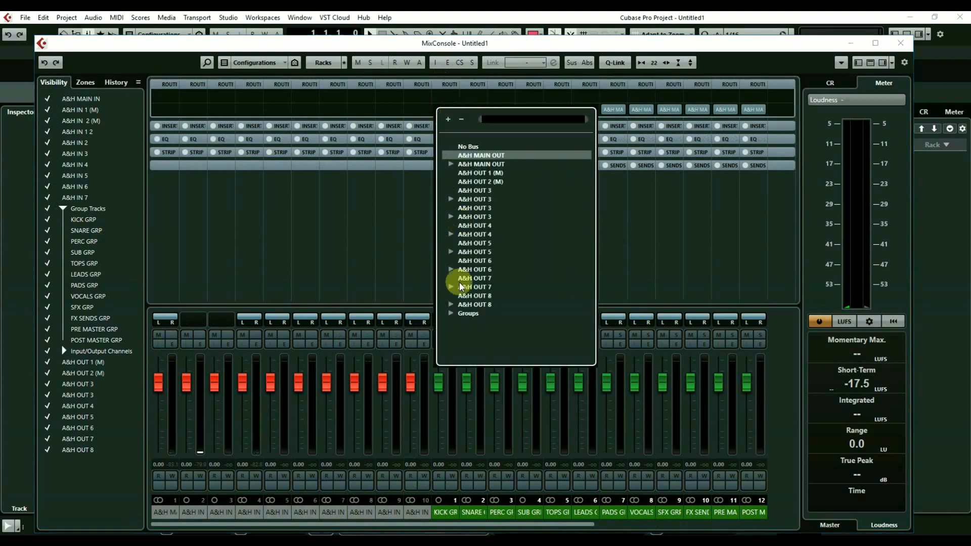
{"action": "left_click", "coordinate": [451, 312]}
{"action": "scroll", "coordinate": [496, 326], "scroll_direction": "down", "scroll_amount": 3}
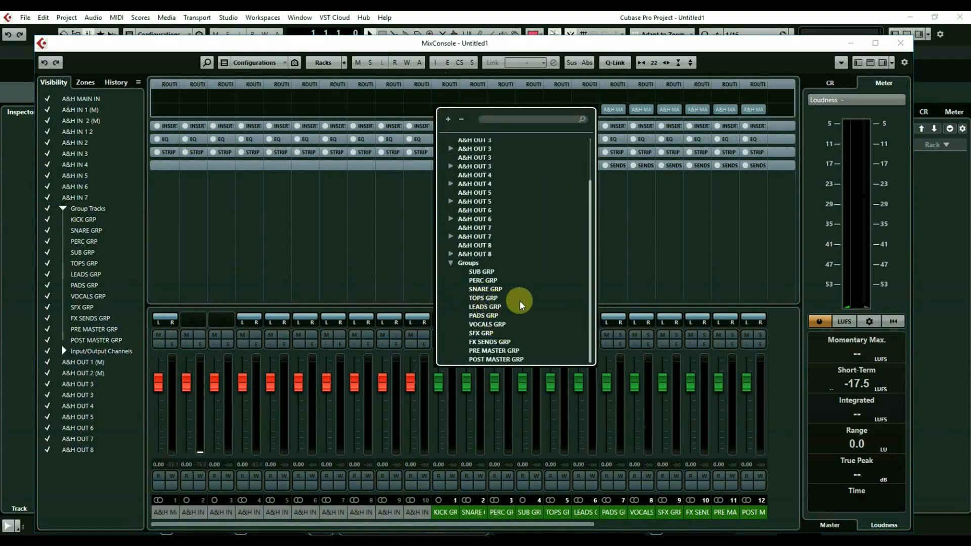
{"action": "left_click", "coordinate": [688, 44]}
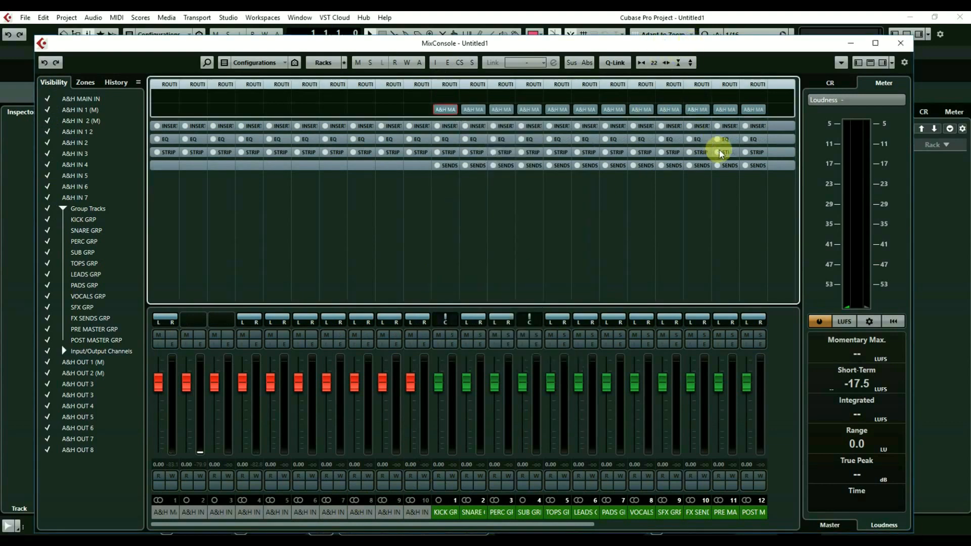
{"action": "left_click", "coordinate": [847, 44]}
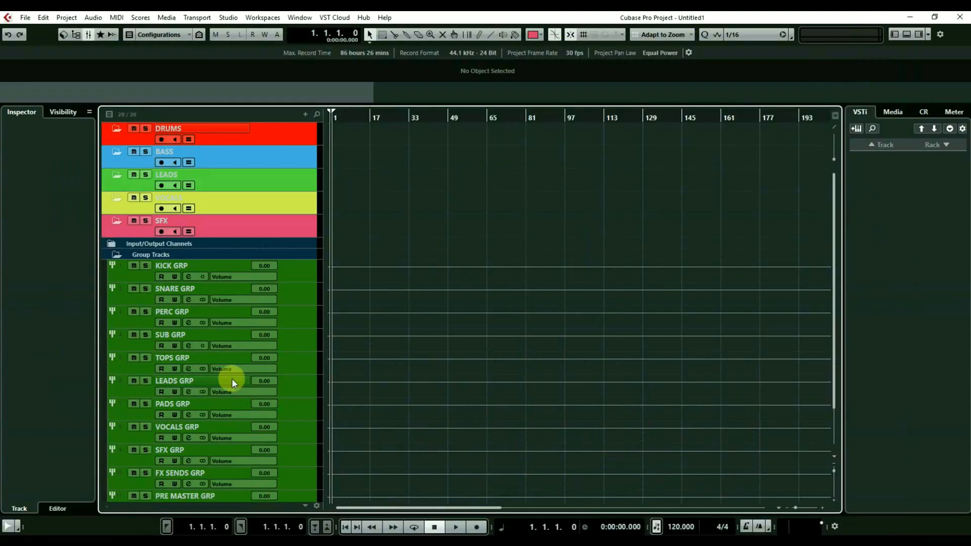
Duplicate the PERC GRP group track and rename the copy DRUMS GRP
{"action": "scroll", "coordinate": [229, 284], "scroll_direction": "down", "scroll_amount": 2}
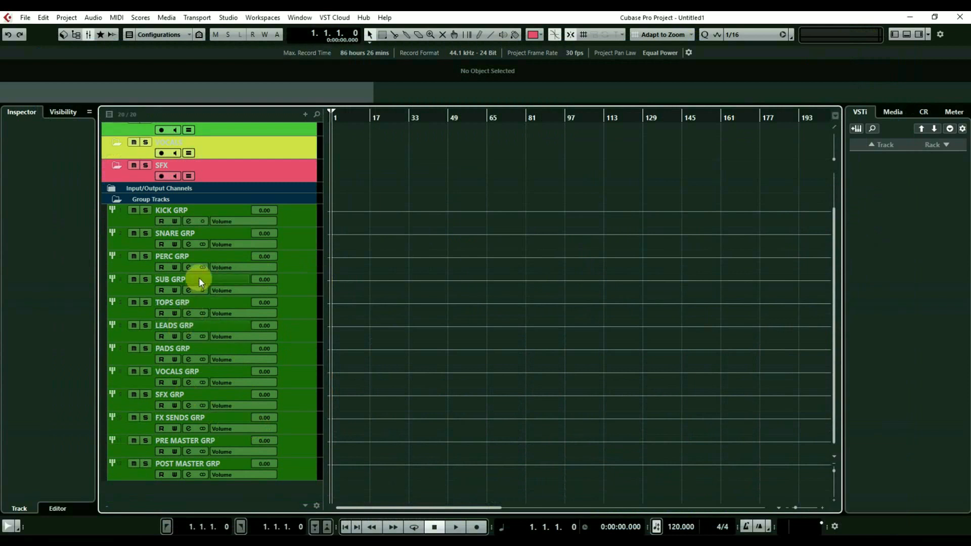
{"action": "left_click", "coordinate": [196, 254]}
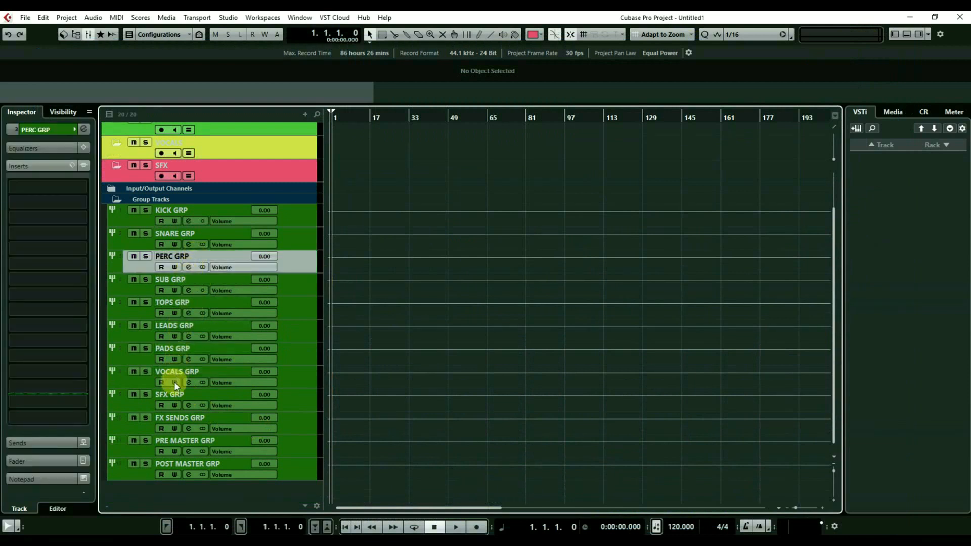
{"action": "key", "text": "ctrl+d"}
{"action": "double_click", "coordinate": [171, 280]}
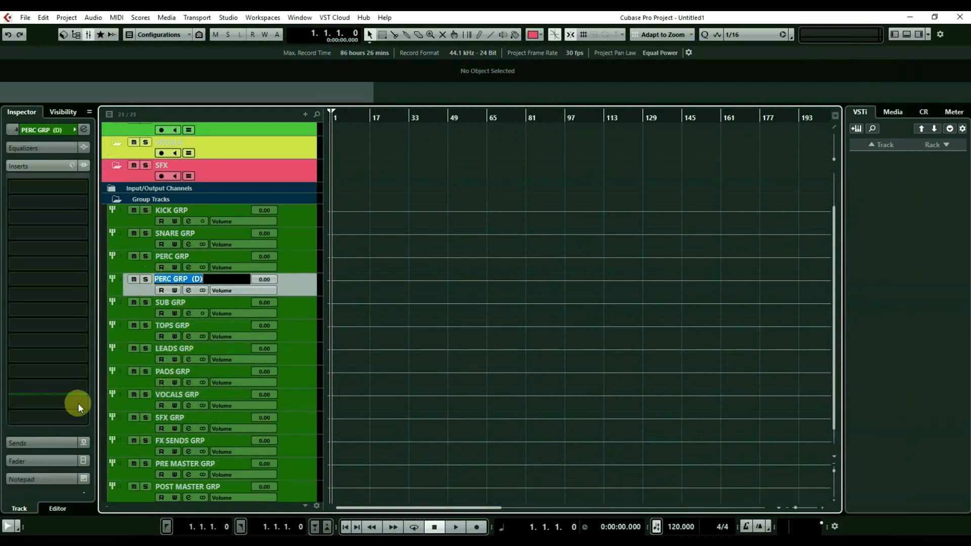
{"action": "type", "text": "DRU"}
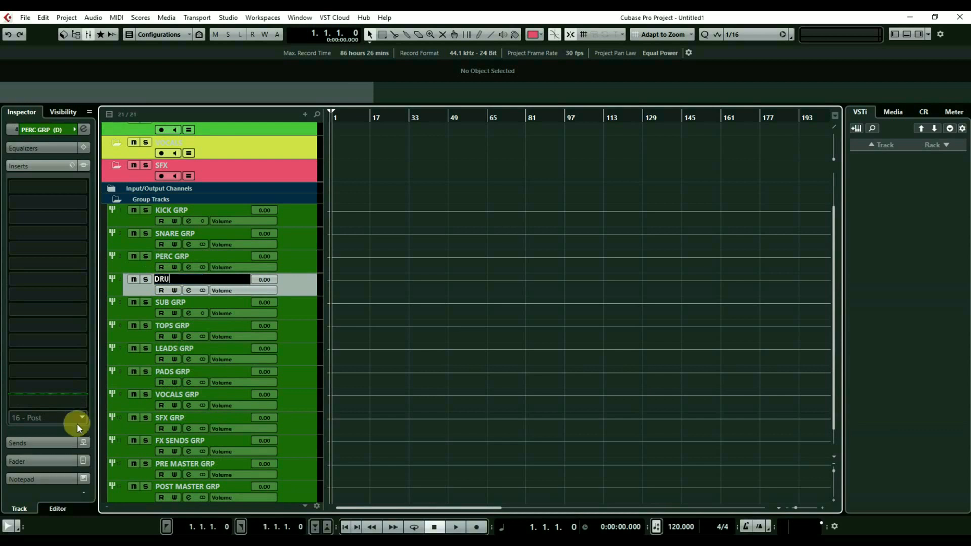
{"action": "type", "text": "MS GRP"}
{"action": "key", "text": "Return"}
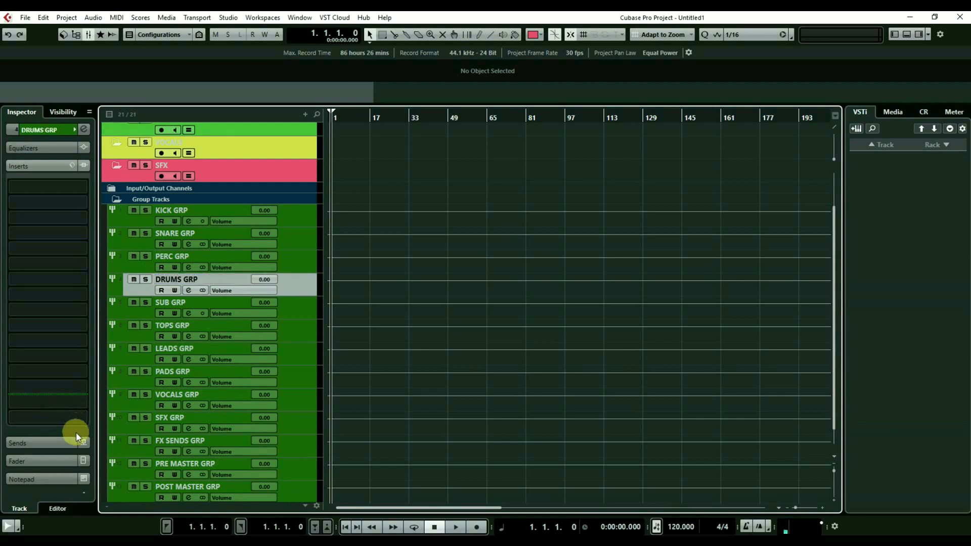
Reopen the MixConsole and route the KICK GRP output to DRUMS GRP
{"action": "scroll", "coordinate": [622, 357], "scroll_direction": "up", "scroll_amount": 2}
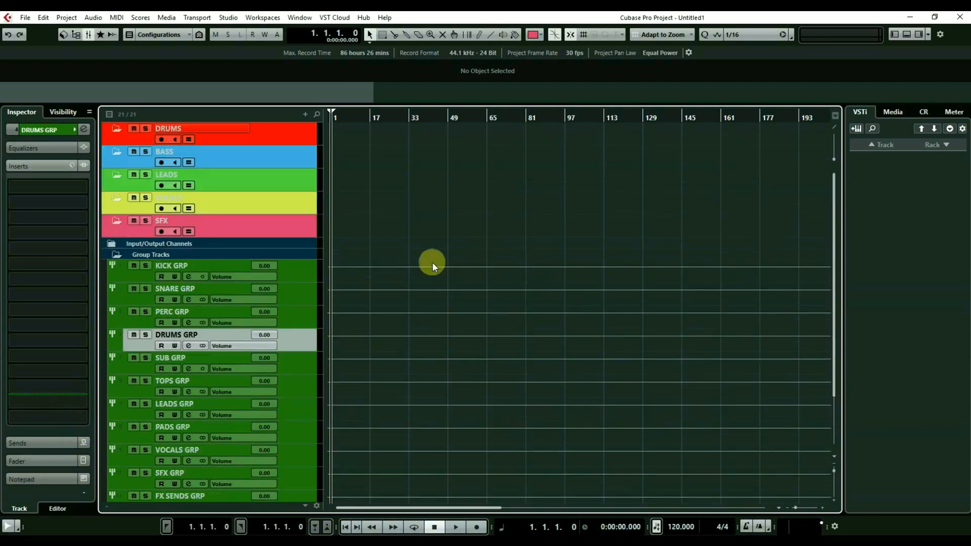
{"action": "key", "text": "F3"}
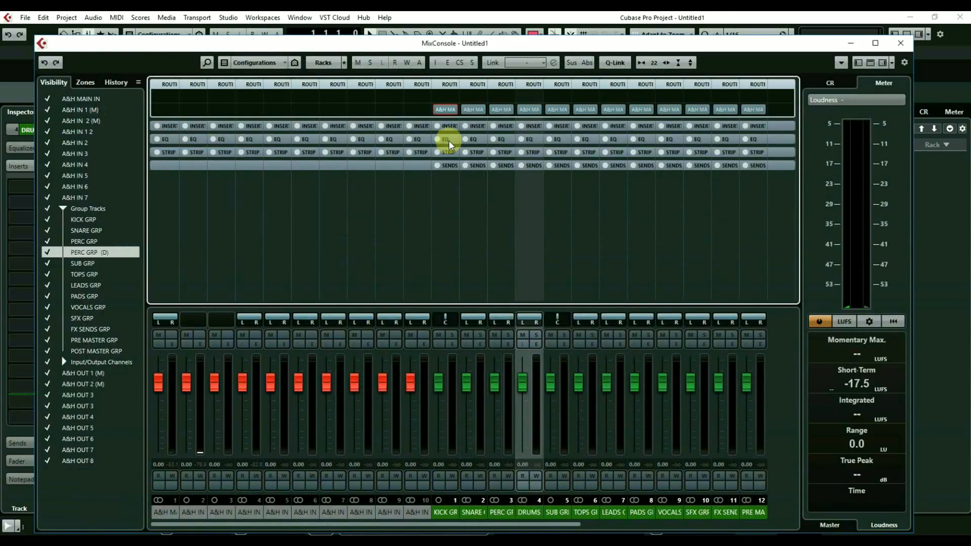
{"action": "left_click", "coordinate": [445, 109]}
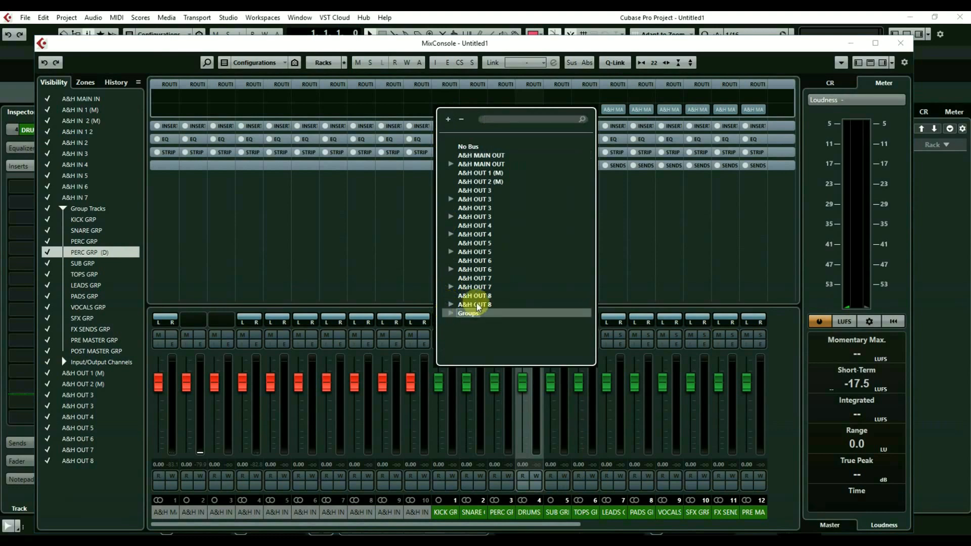
{"action": "left_click", "coordinate": [449, 313]}
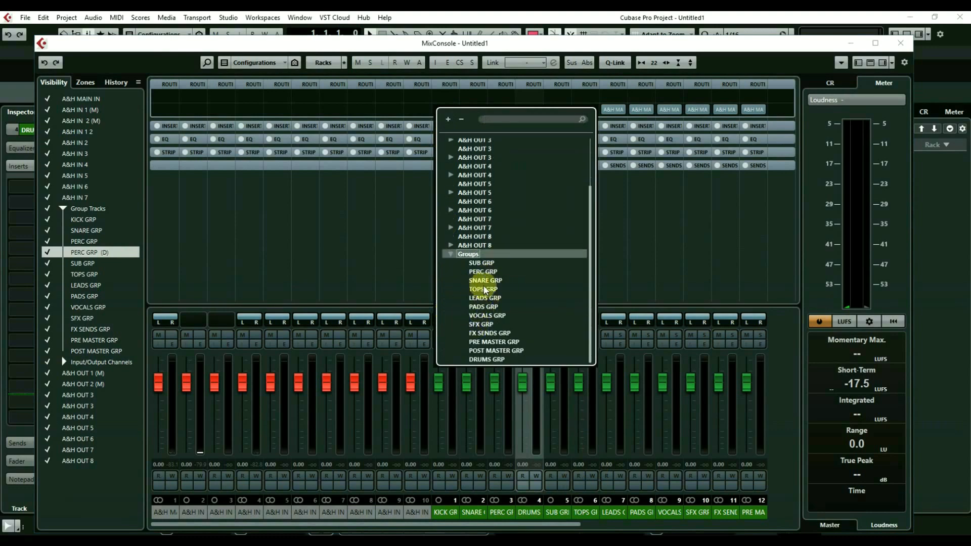
{"action": "left_click", "coordinate": [490, 359]}
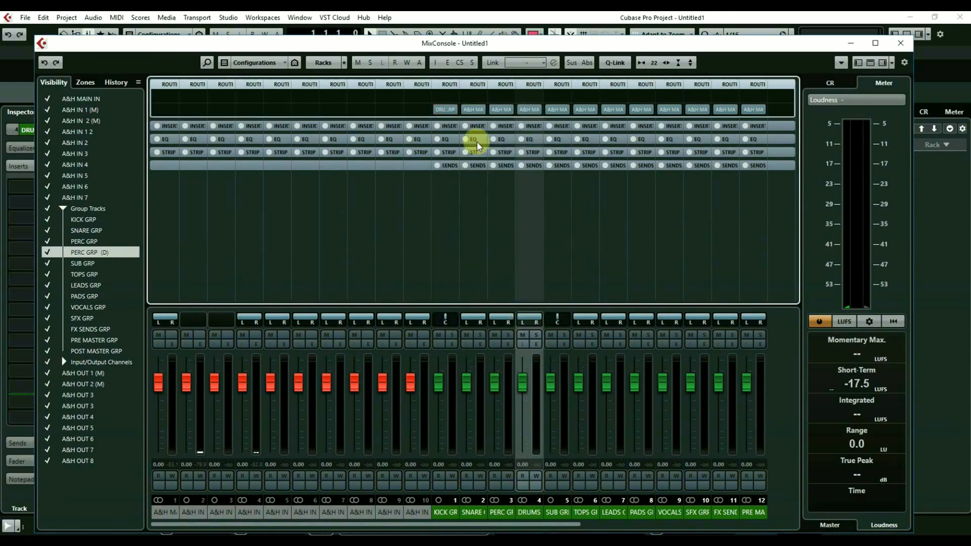
Route the outputs of SNARE GRP and PERC GRP to DRUMS GRP
{"action": "left_click", "coordinate": [475, 109]}
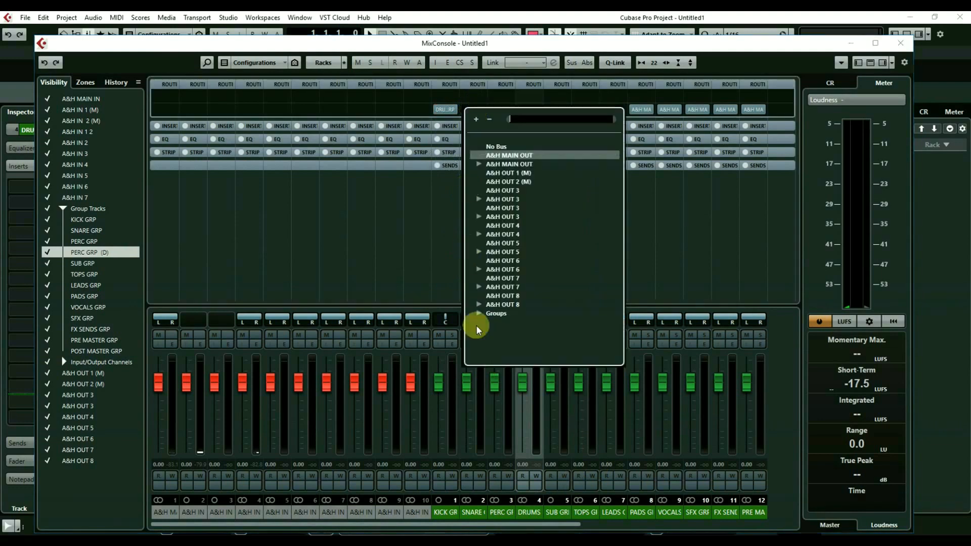
{"action": "scroll", "coordinate": [493, 344], "scroll_direction": "down", "scroll_amount": 2}
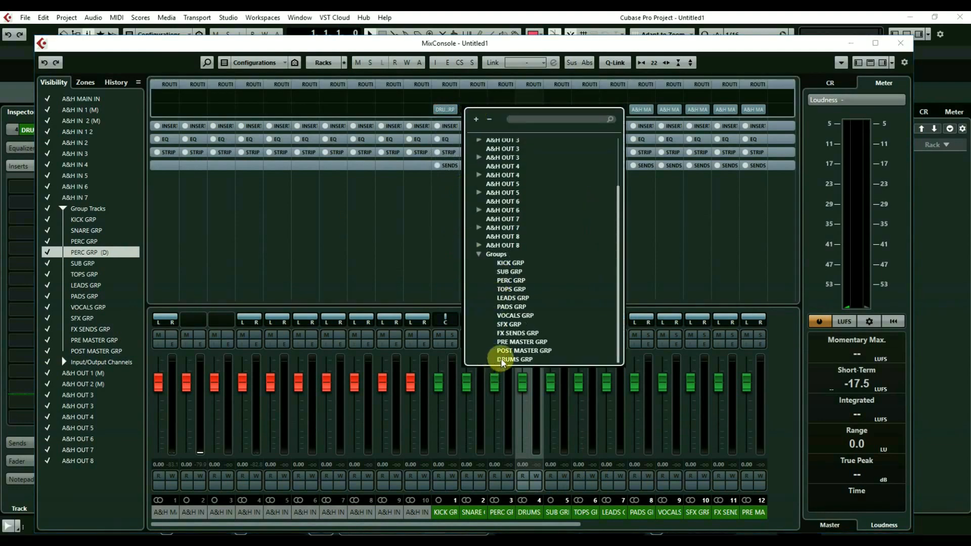
{"action": "left_click", "coordinate": [502, 360]}
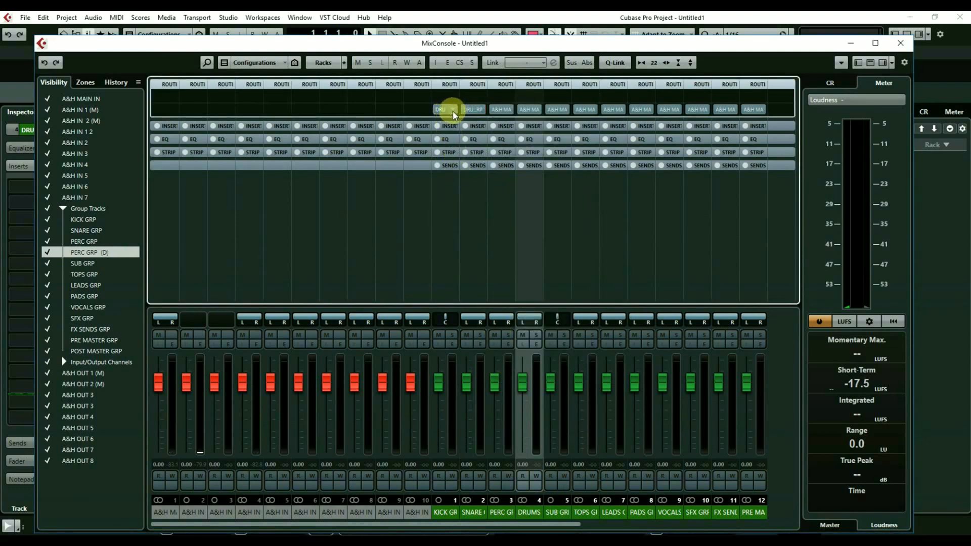
{"action": "left_click", "coordinate": [501, 109]}
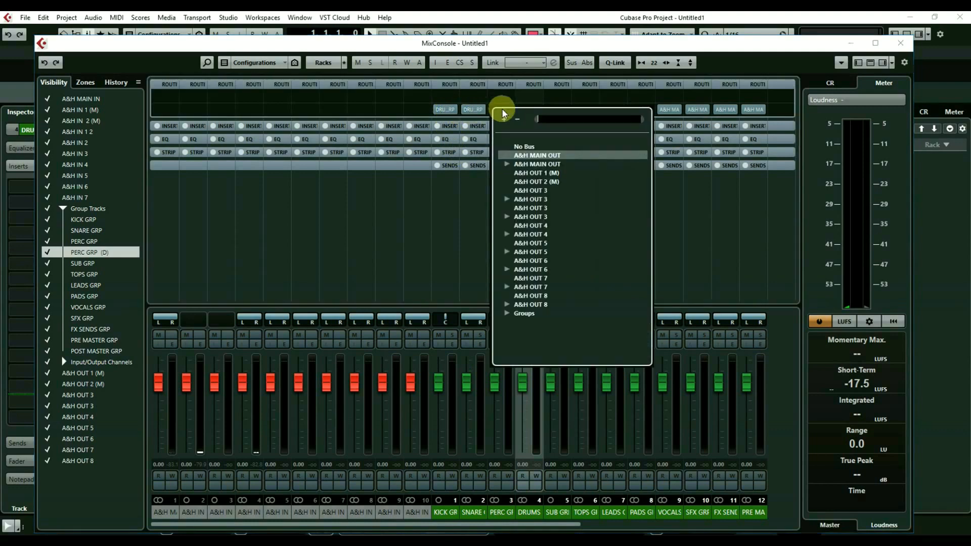
{"action": "left_click", "coordinate": [505, 314]}
{"action": "scroll", "coordinate": [546, 283], "scroll_direction": "down", "scroll_amount": 2}
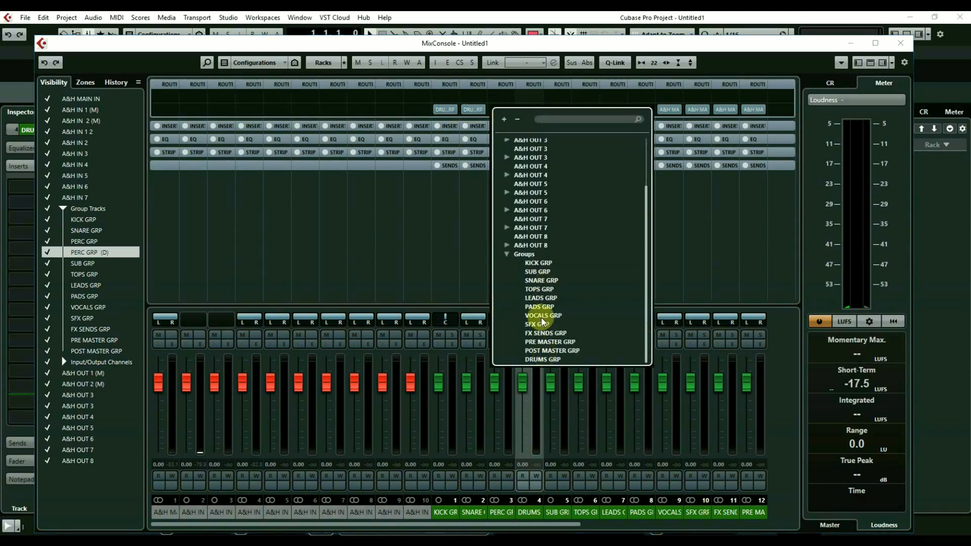
{"action": "left_click", "coordinate": [543, 358]}
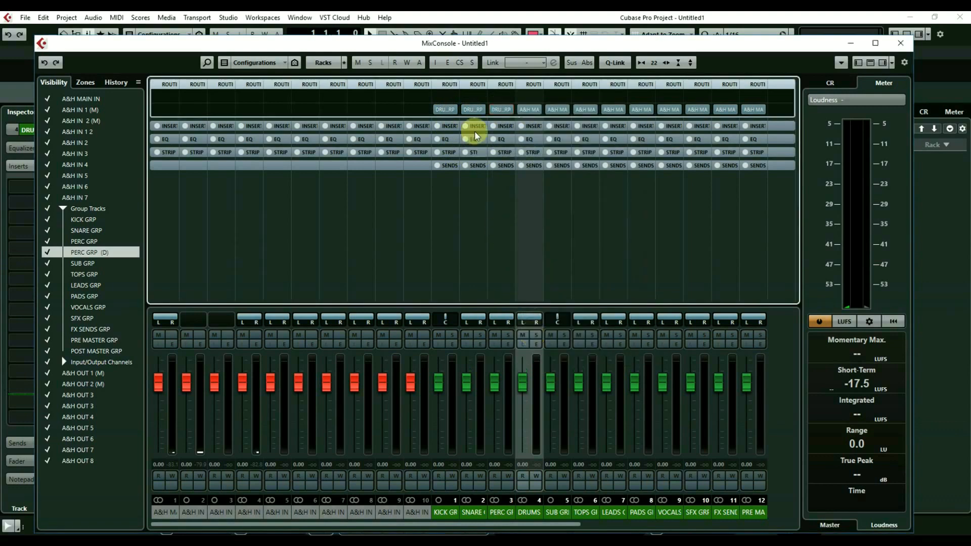
Route the outputs of DRUMS GRP and SUB GRP to PRE MASTER GRP
{"action": "left_click", "coordinate": [526, 110]}
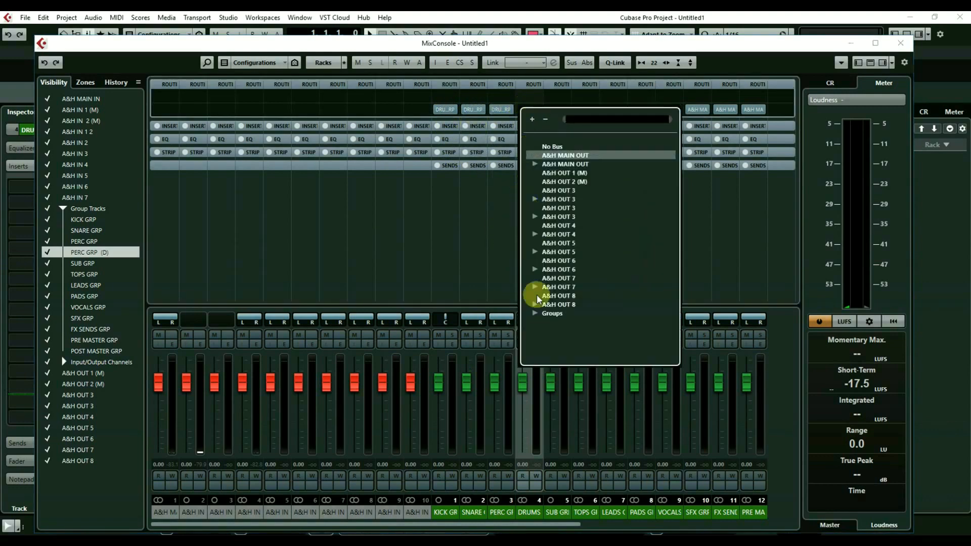
{"action": "left_click", "coordinate": [535, 314]}
{"action": "scroll", "coordinate": [546, 326], "scroll_direction": "down", "scroll_amount": 2}
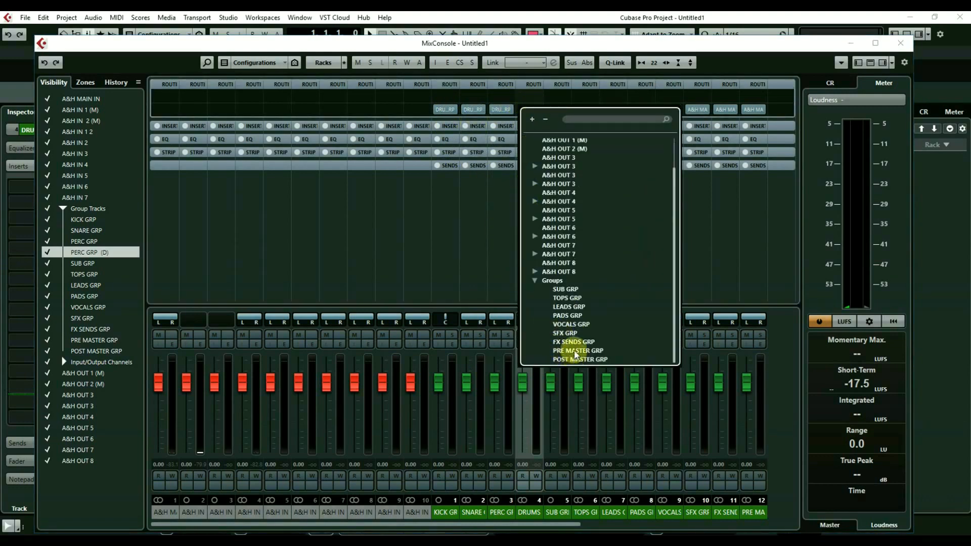
{"action": "left_click", "coordinate": [572, 350]}
{"action": "left_click", "coordinate": [558, 108]}
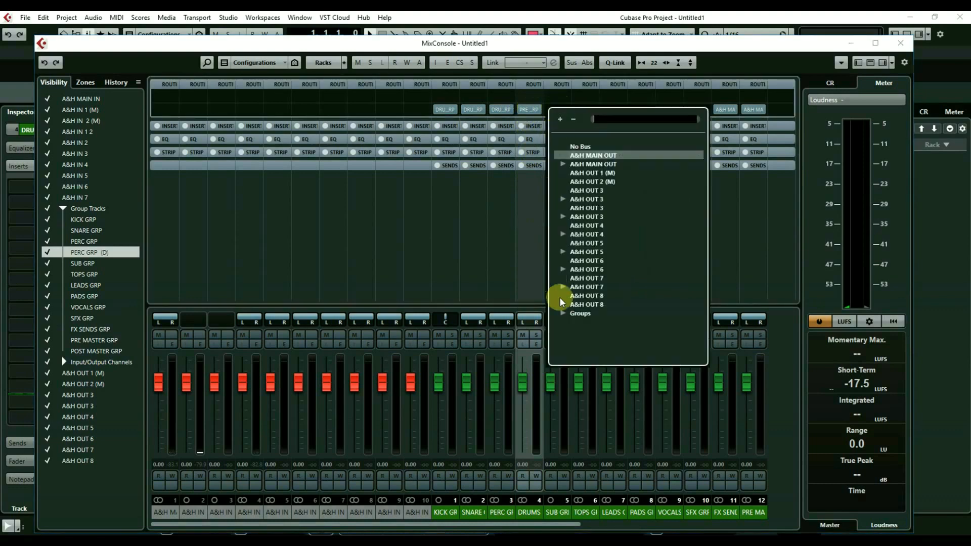
{"action": "left_click", "coordinate": [562, 314]}
{"action": "scroll", "coordinate": [587, 329], "scroll_direction": "down", "scroll_amount": 2}
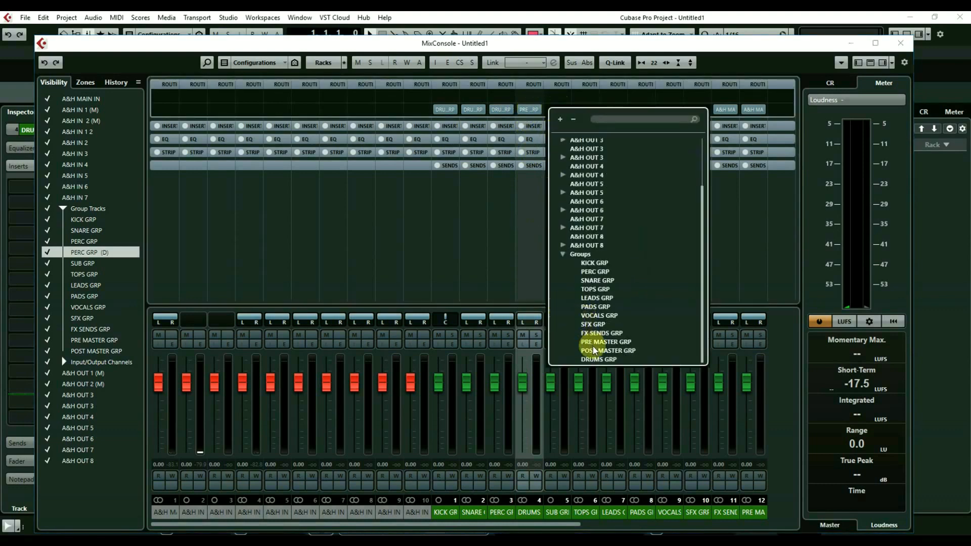
{"action": "left_click", "coordinate": [584, 303]}
Route the outputs of TOPS GRP and LEADS GRP to PRE MASTER GRP
{"action": "left_click", "coordinate": [583, 108]}
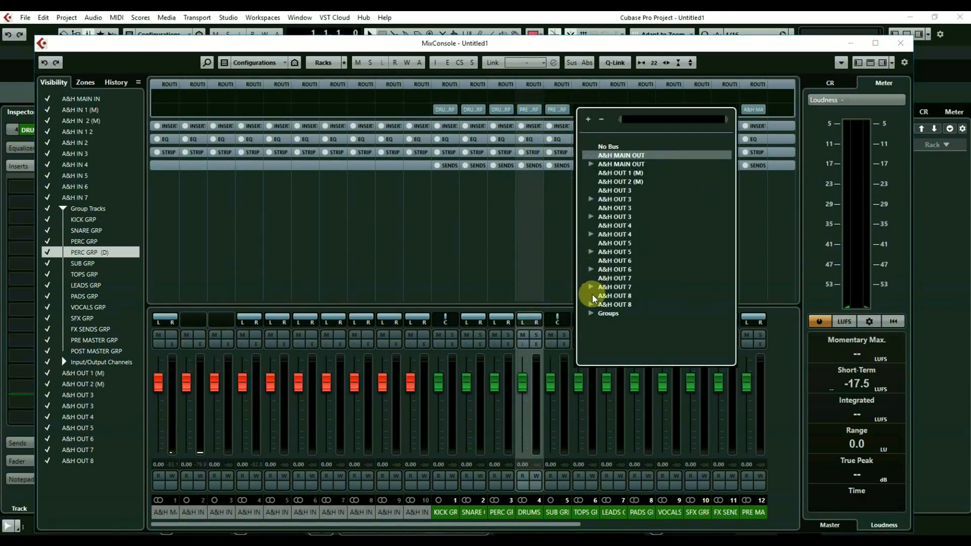
{"action": "left_click", "coordinate": [592, 312]}
{"action": "scroll", "coordinate": [621, 298], "scroll_direction": "down", "scroll_amount": 2}
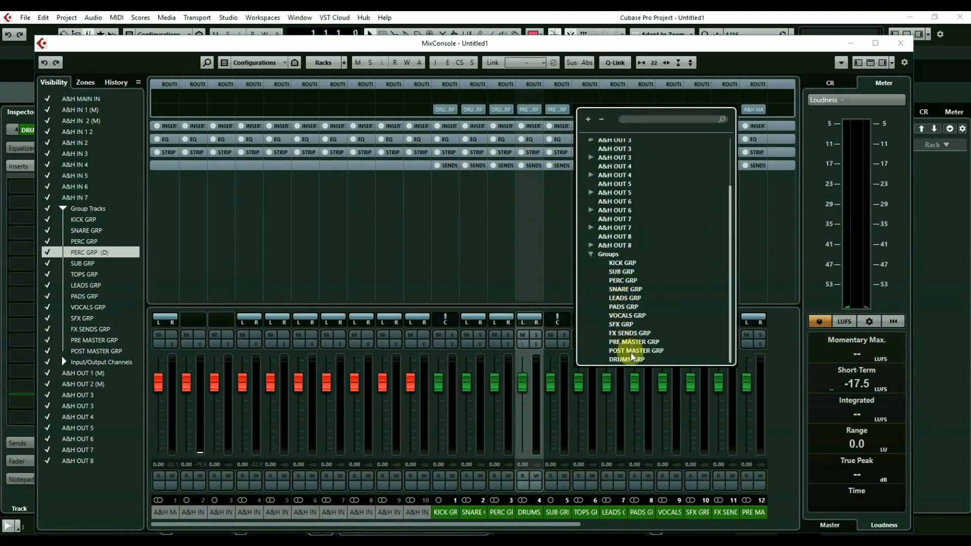
{"action": "left_click", "coordinate": [614, 265]}
{"action": "left_click", "coordinate": [587, 108]}
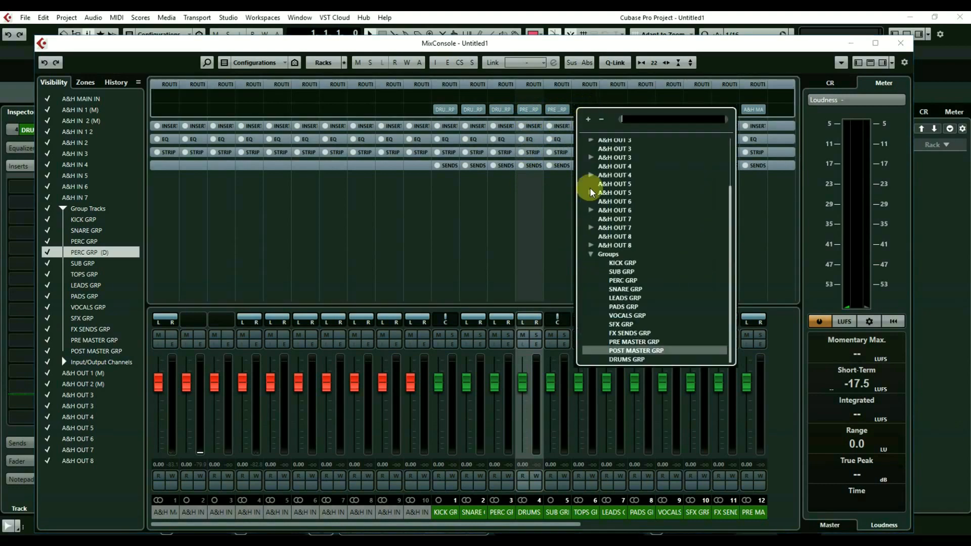
{"action": "left_click", "coordinate": [632, 349]}
{"action": "left_click", "coordinate": [614, 111]}
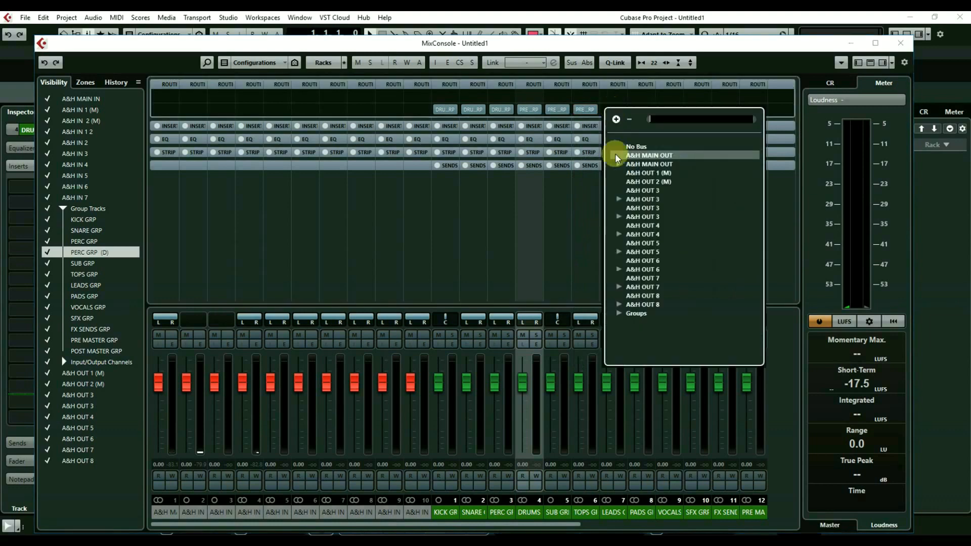
{"action": "left_click", "coordinate": [620, 313]}
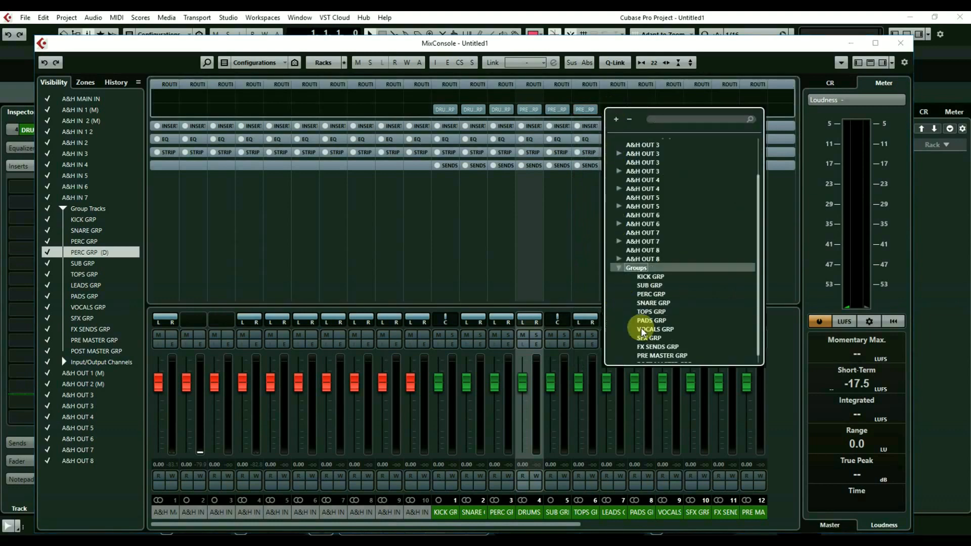
{"action": "scroll", "coordinate": [641, 327], "scroll_direction": "down", "scroll_amount": 1}
{"action": "left_click", "coordinate": [645, 338]}
Route the outputs of PADS GRP and VOCALS GRP to PRE MASTER GRP
{"action": "left_click", "coordinate": [637, 101]}
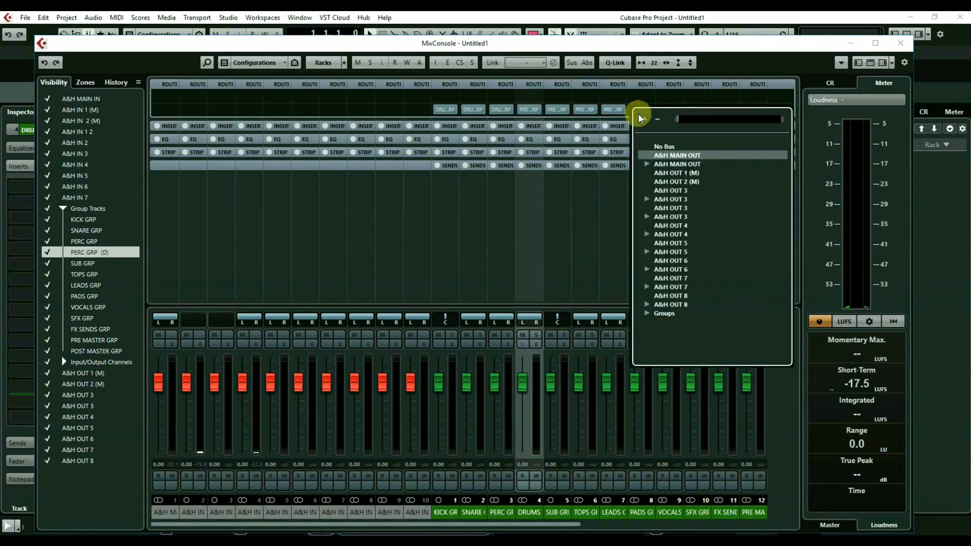
{"action": "left_click", "coordinate": [644, 313]}
{"action": "scroll", "coordinate": [677, 338], "scroll_direction": "down", "scroll_amount": 2}
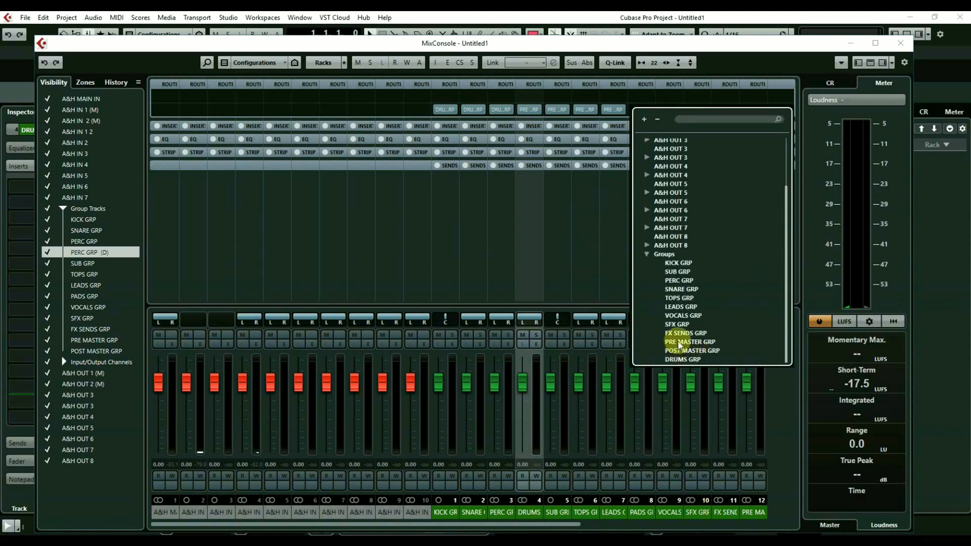
{"action": "left_click", "coordinate": [680, 342]}
{"action": "left_click", "coordinate": [670, 109]}
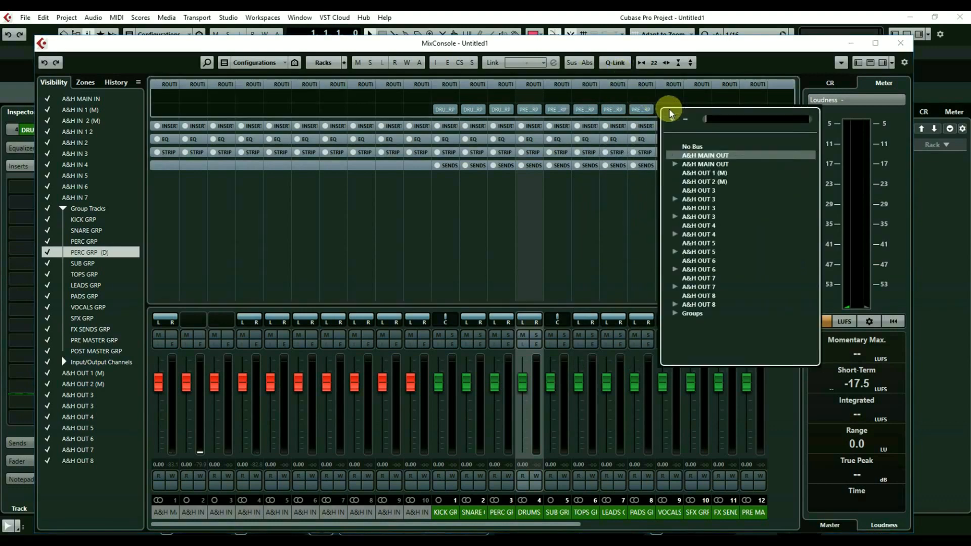
{"action": "left_click", "coordinate": [675, 304]}
{"action": "scroll", "coordinate": [707, 329], "scroll_direction": "down", "scroll_amount": 2}
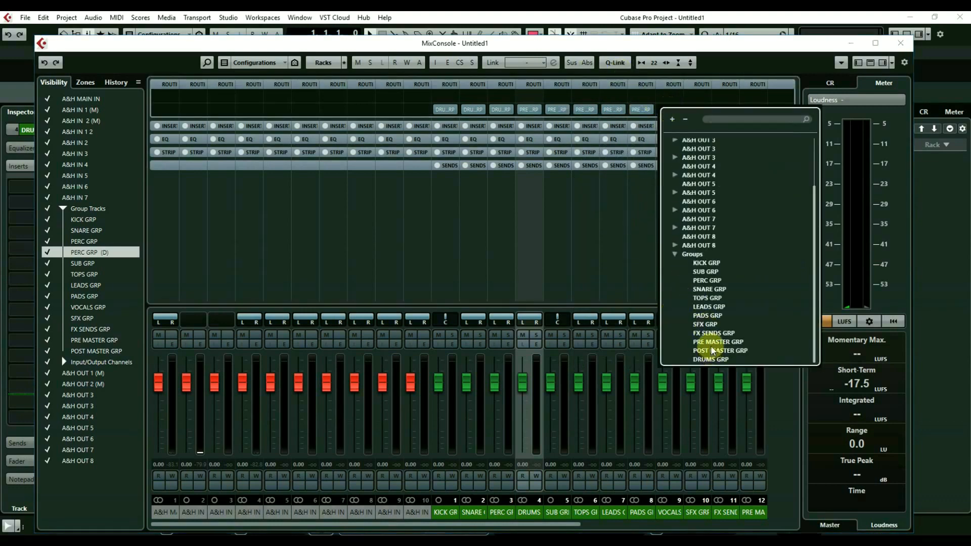
{"action": "left_click", "coordinate": [708, 333]}
{"action": "left_click", "coordinate": [669, 109]}
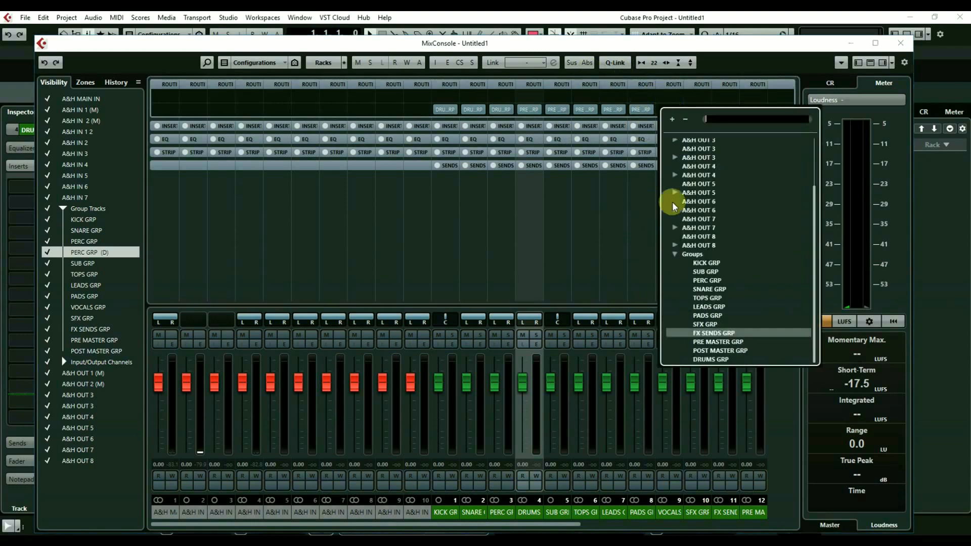
{"action": "left_click", "coordinate": [704, 342]}
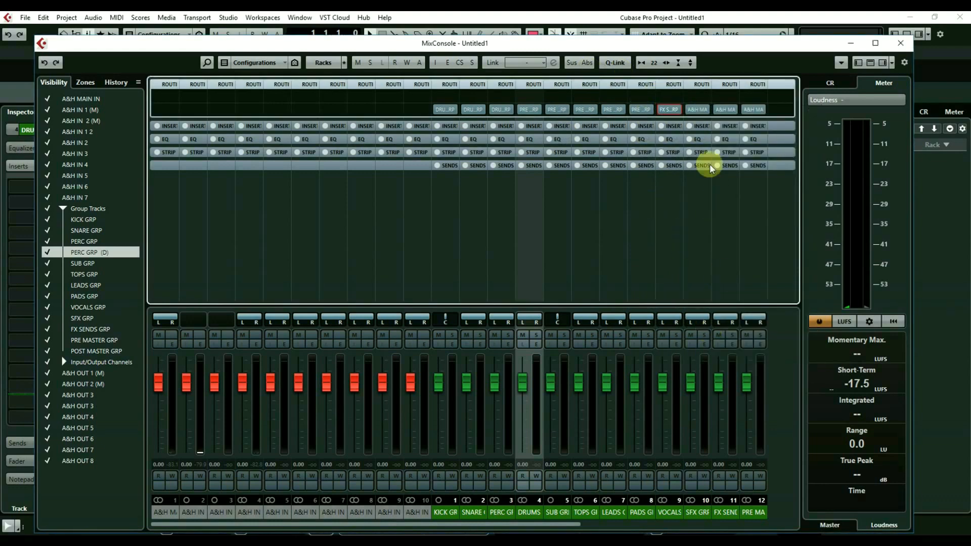
Route the outputs of SFX GRP and FX SENDS GRP to PRE MASTER GRP
{"action": "left_click", "coordinate": [697, 109]}
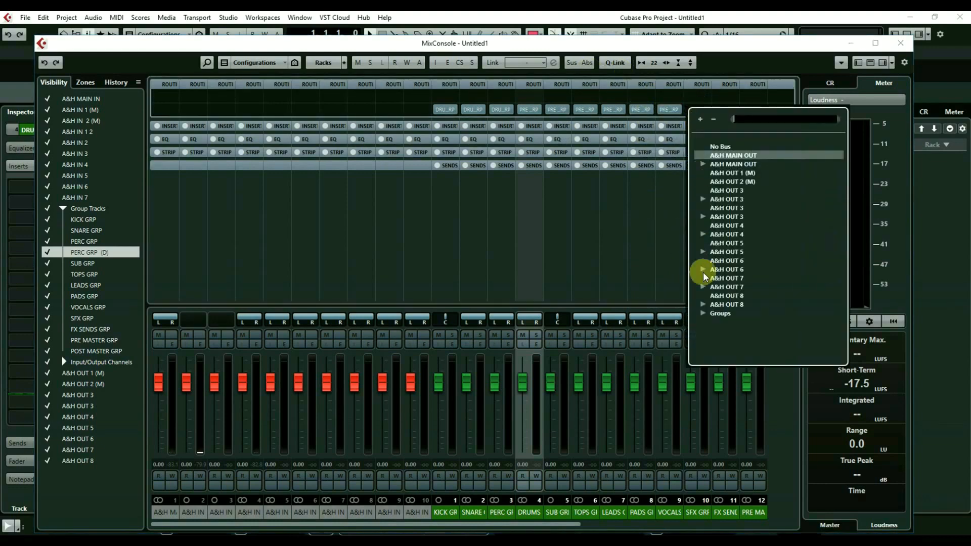
{"action": "left_click", "coordinate": [702, 311]}
{"action": "left_click", "coordinate": [738, 341]}
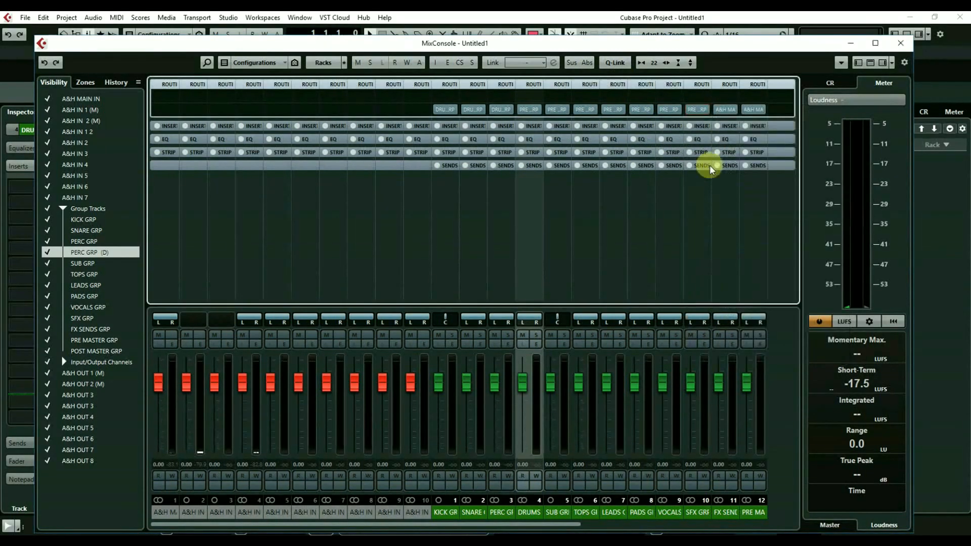
{"action": "left_click", "coordinate": [726, 110]}
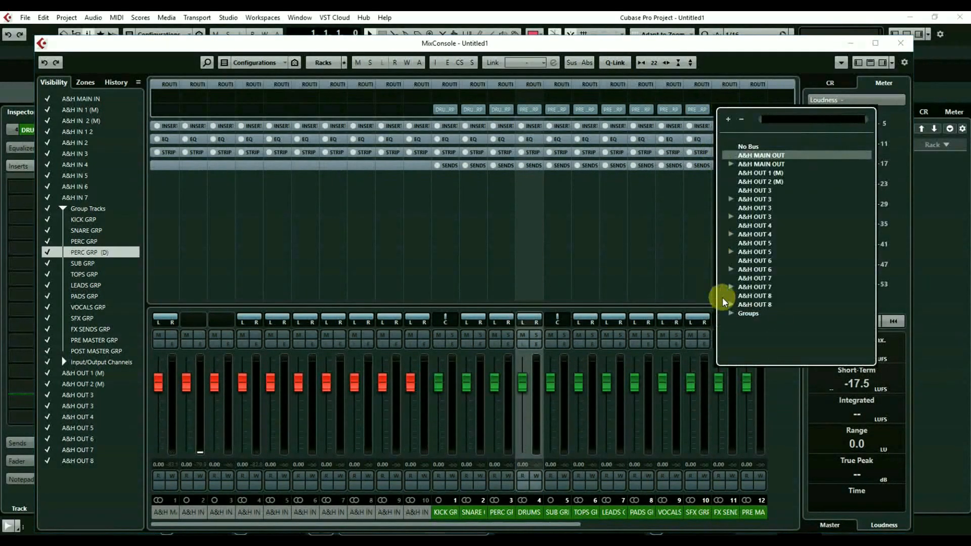
{"action": "left_click", "coordinate": [730, 313]}
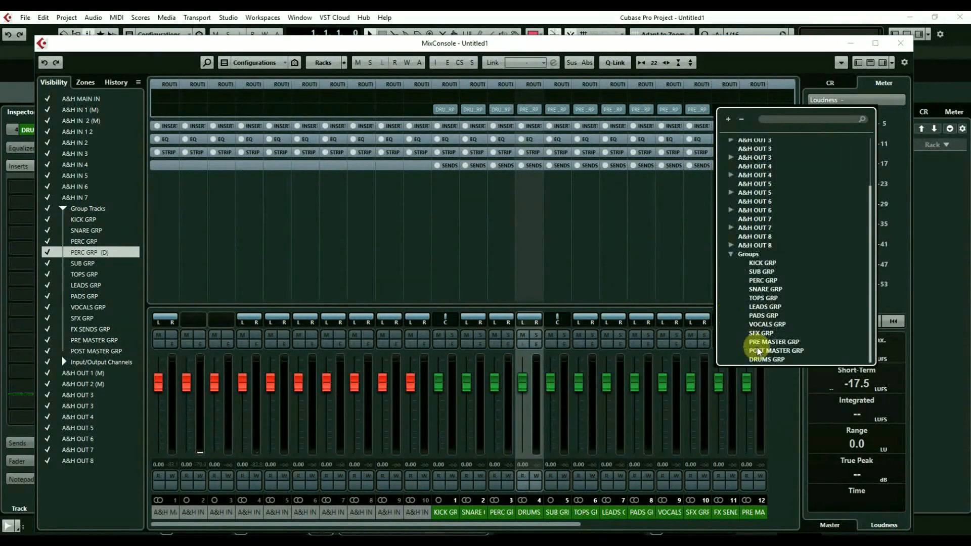
{"action": "left_click", "coordinate": [761, 342]}
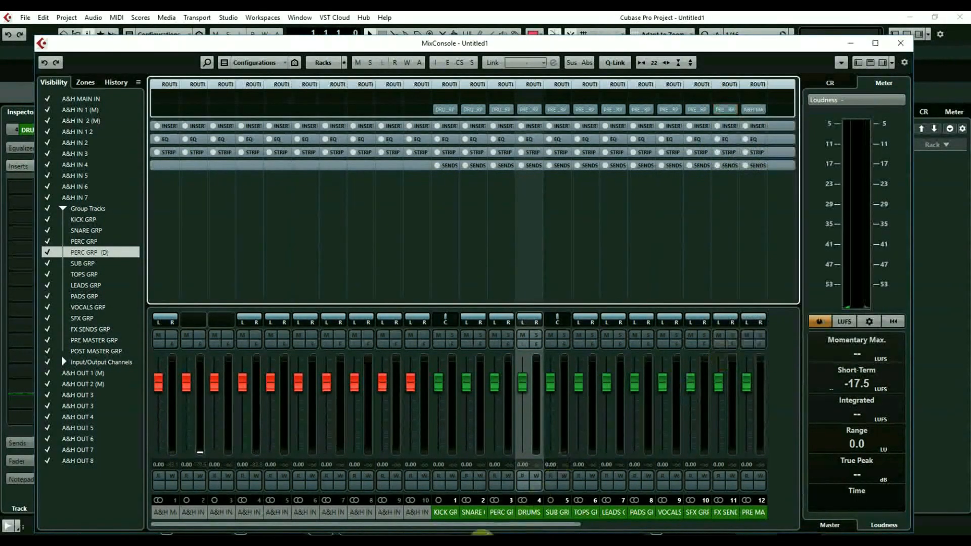
Route the PRE MASTER GRP output to POST MASTER GRP
{"action": "left_click_drag", "start_coordinate": [496, 524], "coordinate": [552, 521]}
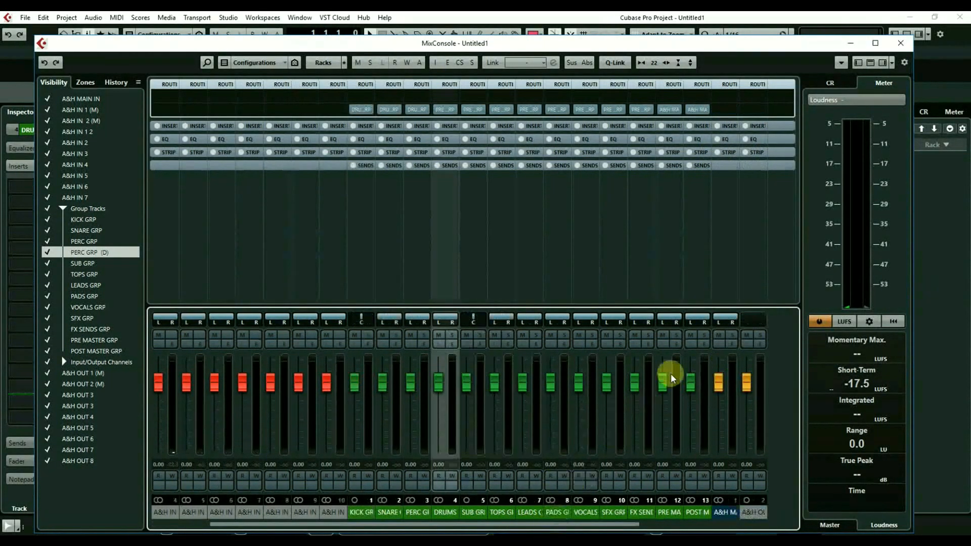
{"action": "left_click", "coordinate": [670, 109]}
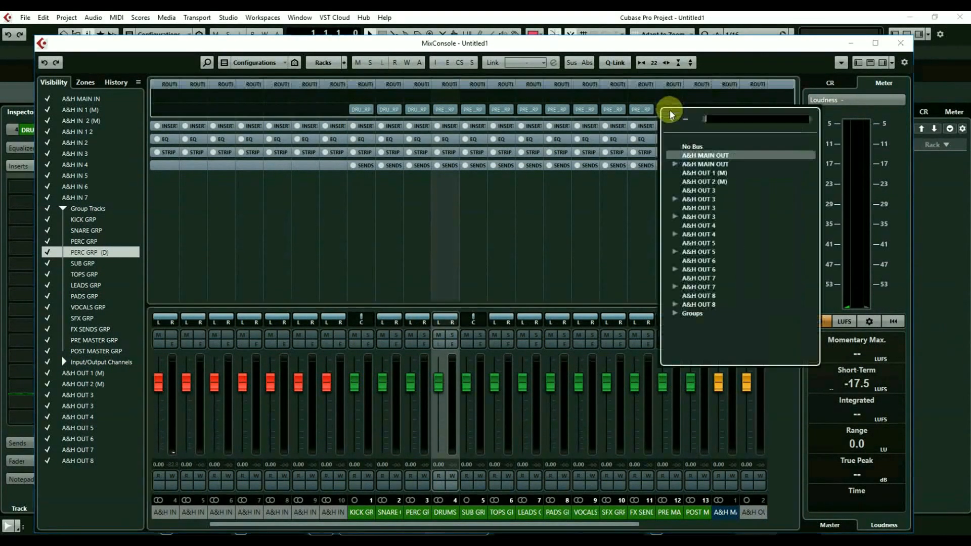
{"action": "left_click", "coordinate": [675, 313]}
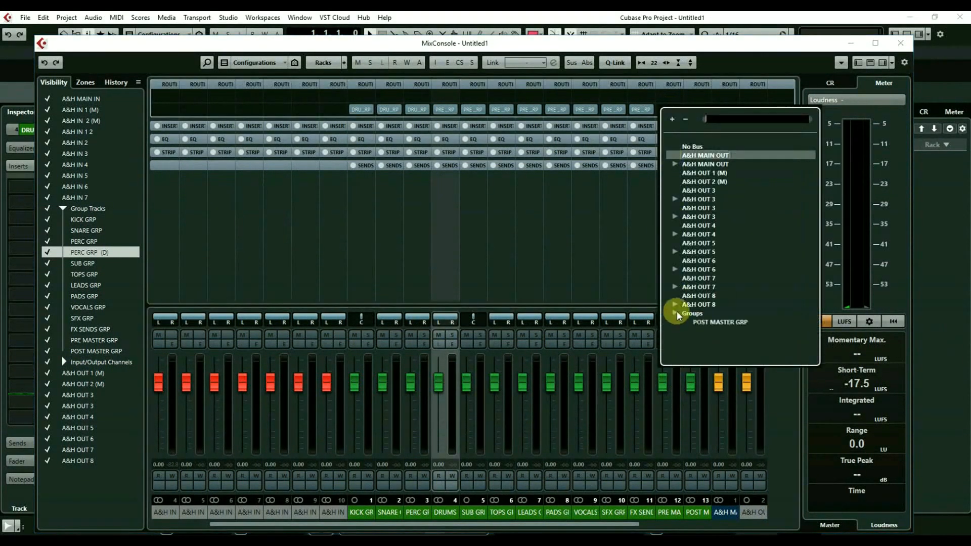
{"action": "left_click", "coordinate": [721, 322]}
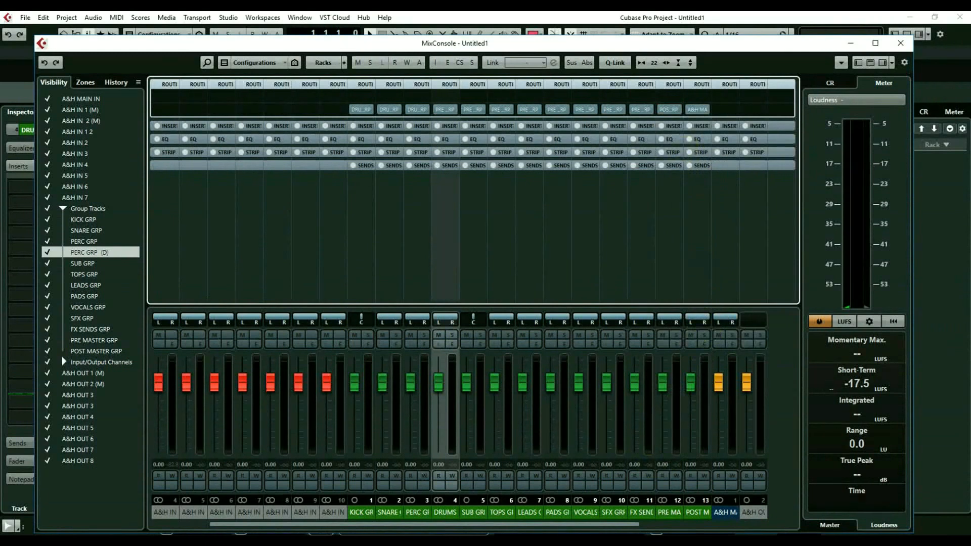
Review the output channels in the mixer and the output destinations available for KICK GRP
{"action": "left_click_drag", "start_coordinate": [597, 525], "coordinate": [753, 523]}
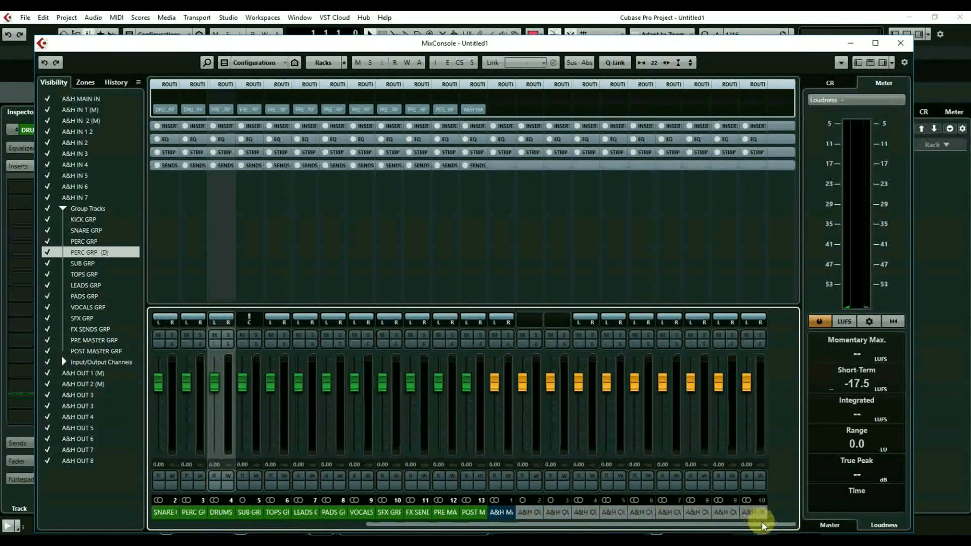
{"action": "left_click", "coordinate": [507, 513]}
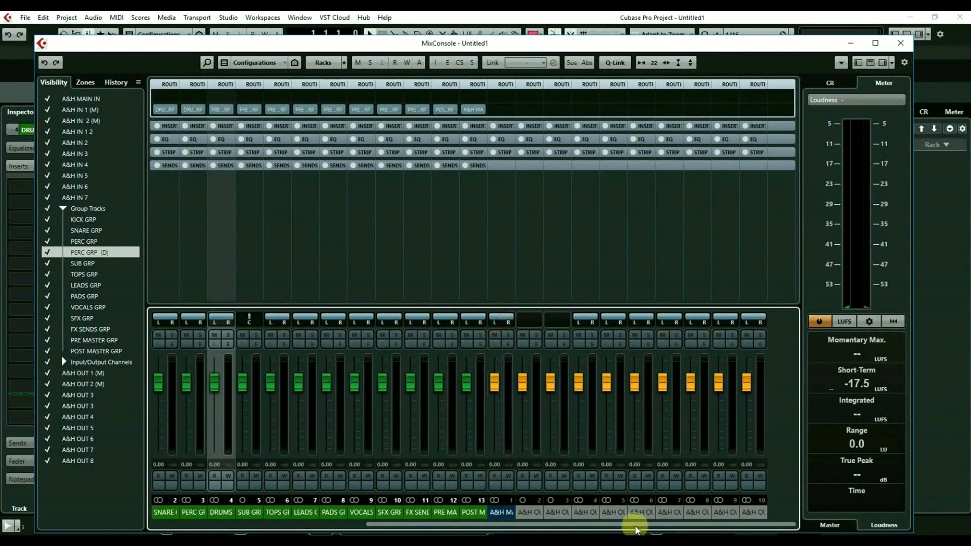
{"action": "left_click_drag", "start_coordinate": [652, 529], "coordinate": [456, 517]}
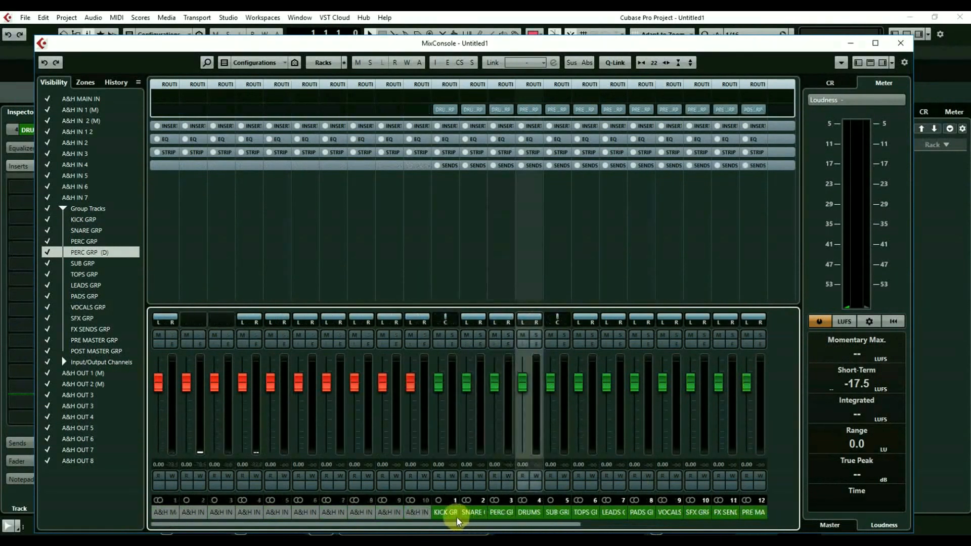
{"action": "left_click", "coordinate": [448, 109]}
{"action": "scroll", "coordinate": [478, 141], "scroll_direction": "up", "scroll_amount": 3}
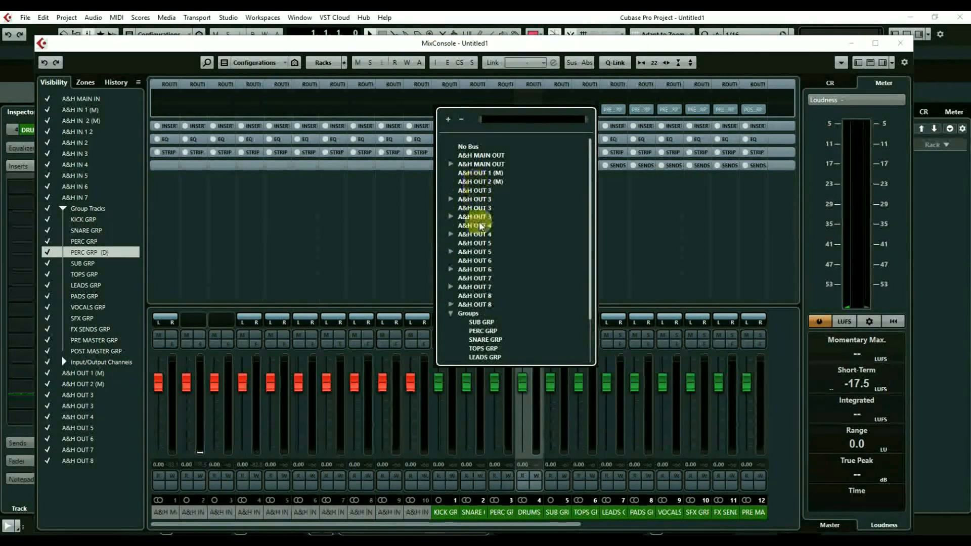
{"action": "left_click", "coordinate": [730, 46]}
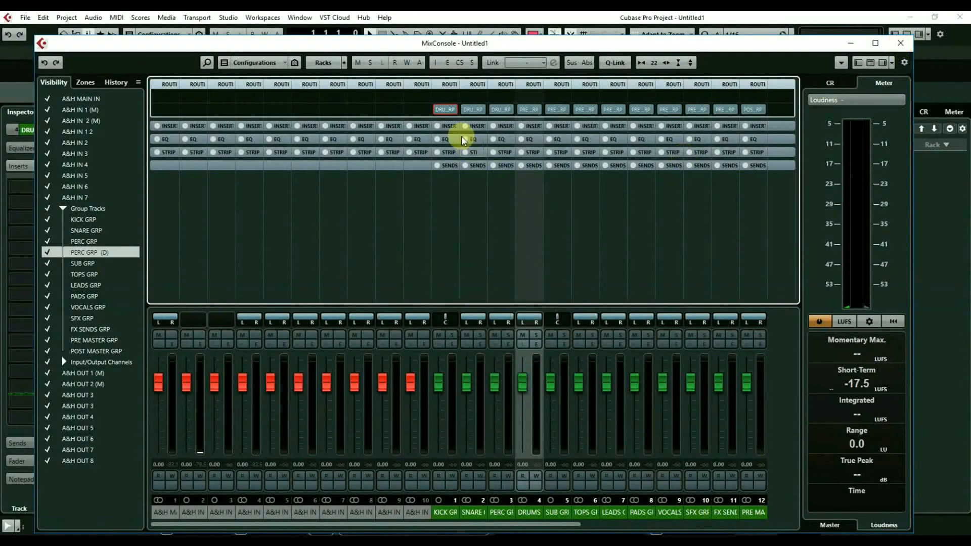
Insert StudioRack Stereo on KICK GRP and move it to the channel's third insert slot
{"action": "left_click", "coordinate": [448, 126]}
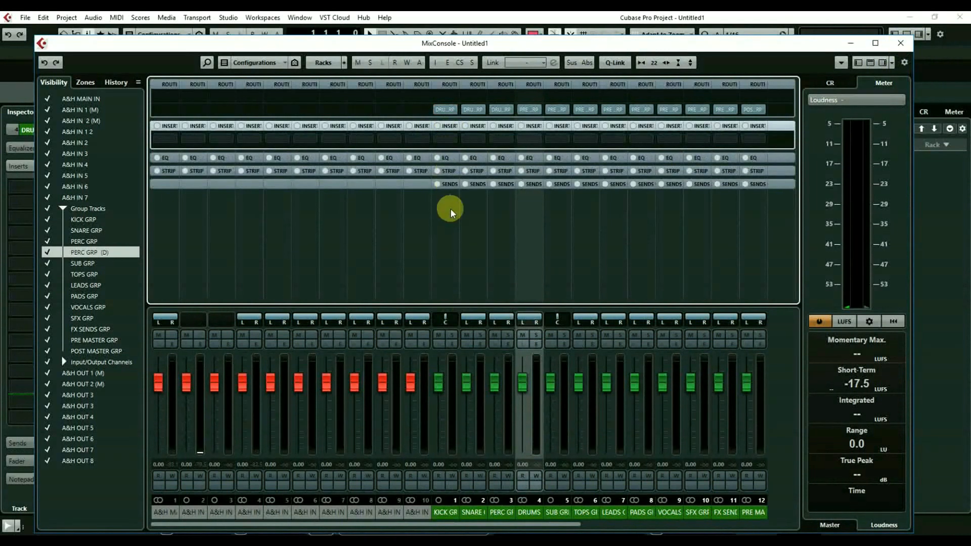
{"action": "left_click", "coordinate": [452, 139]}
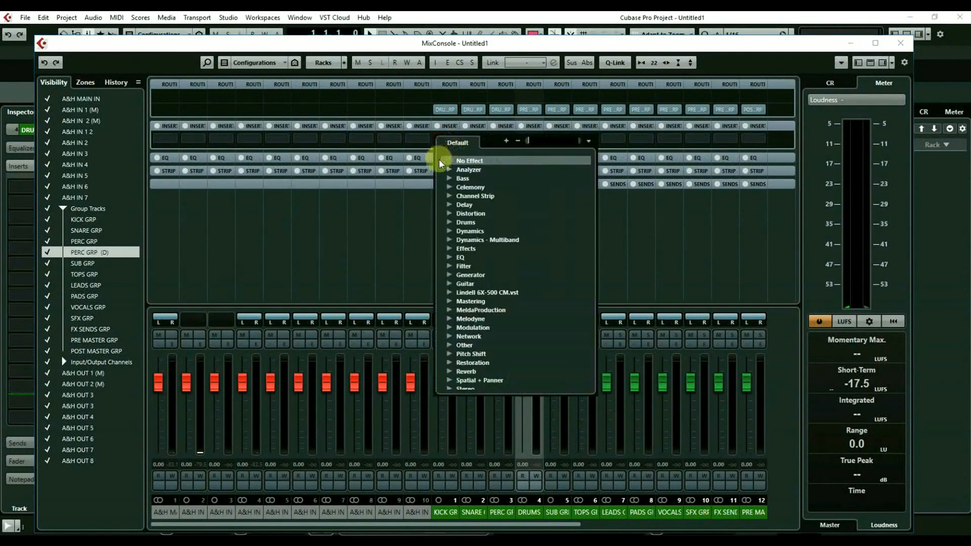
{"action": "type", "text": "STUDIO"}
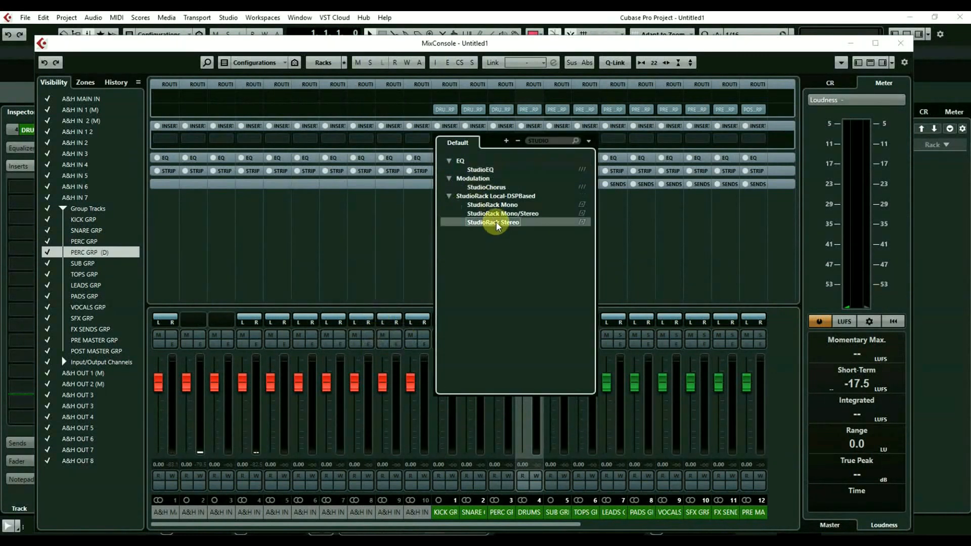
{"action": "left_click", "coordinate": [495, 222]}
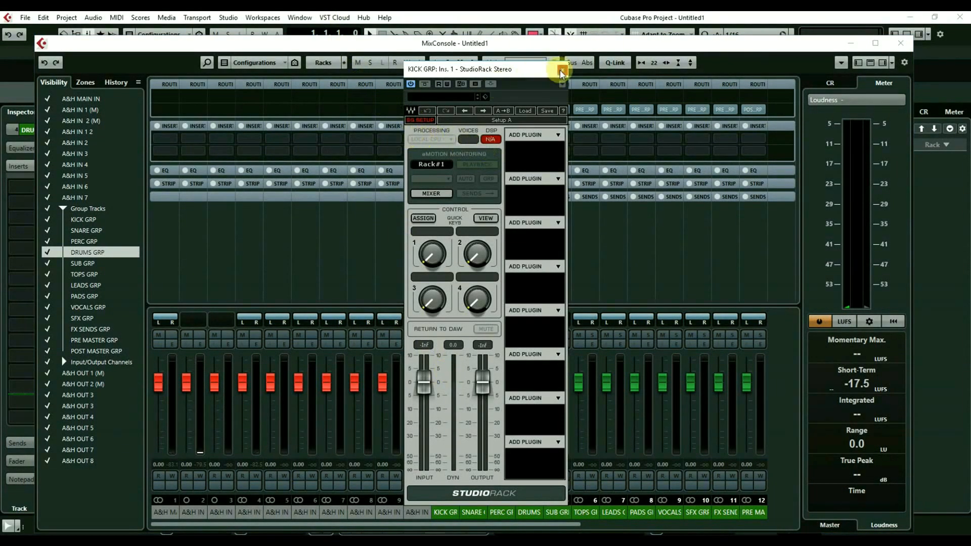
{"action": "left_click", "coordinate": [561, 72]}
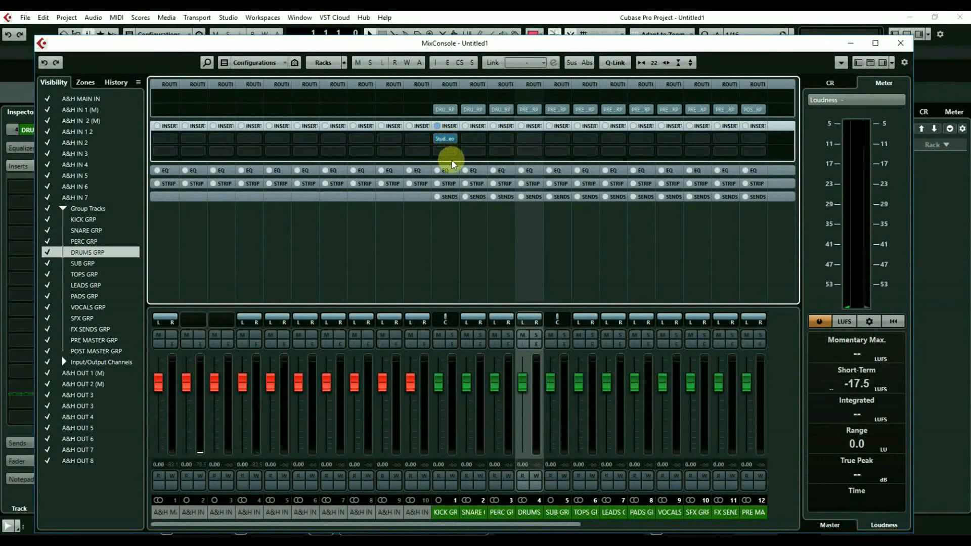
{"action": "left_click", "coordinate": [449, 164]}
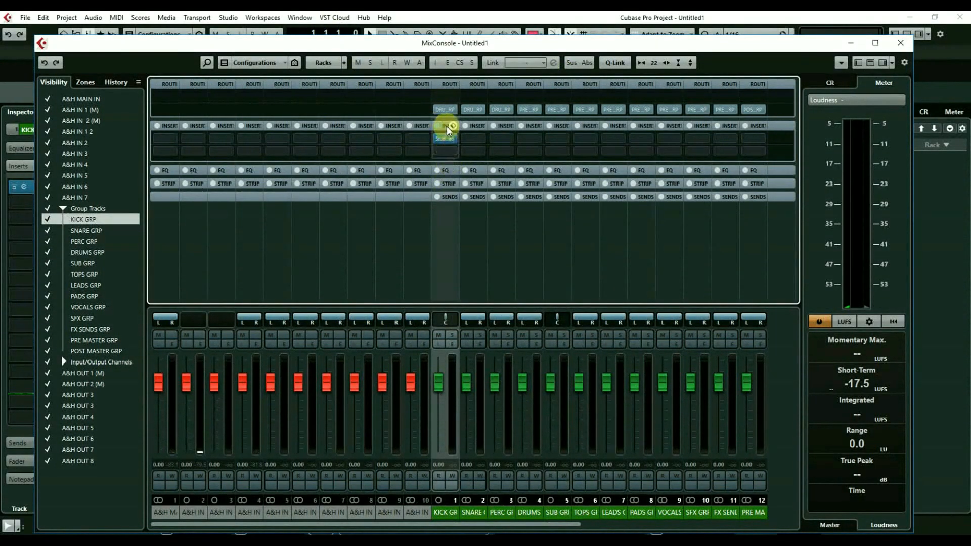
{"action": "left_click_drag", "start_coordinate": [444, 138], "coordinate": [445, 164]}
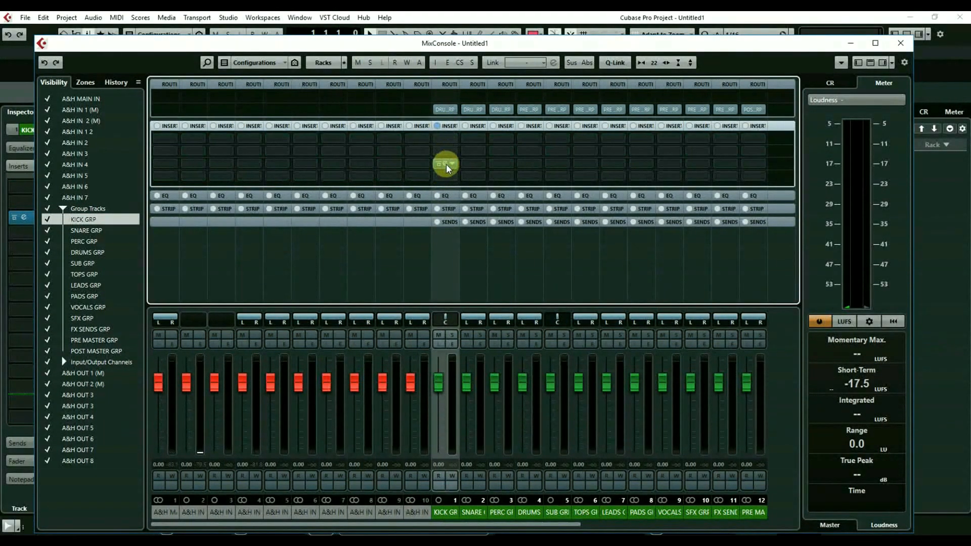
Add an L1 limiter to the seventh slot of KICK GRP's StudioRack, with Auto Release on and threshold and output ceiling at -4.0
{"action": "left_click", "coordinate": [446, 164]}
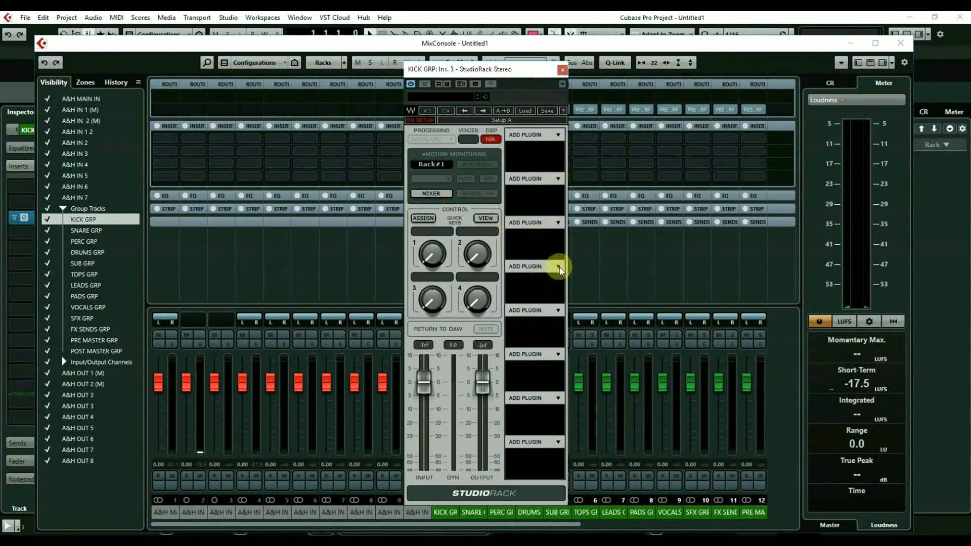
{"action": "left_click", "coordinate": [557, 399]}
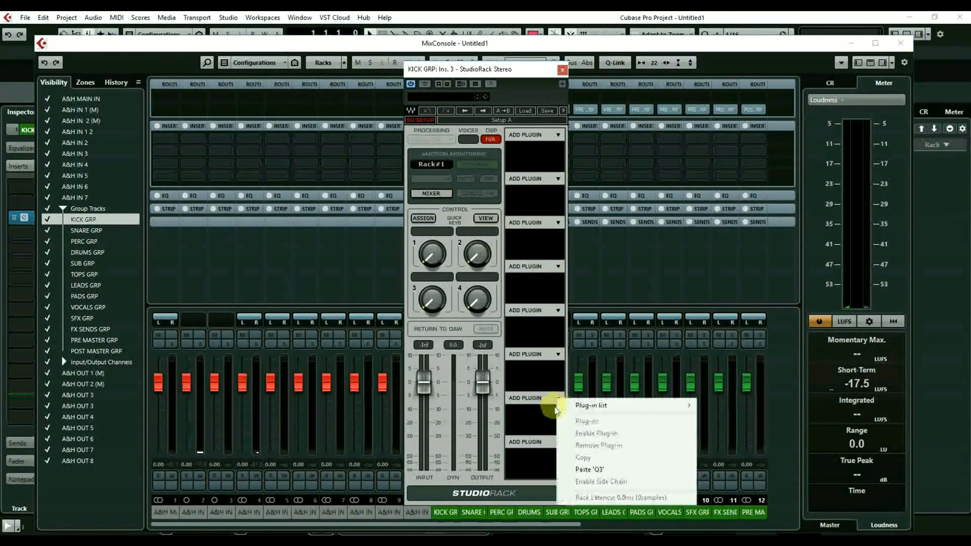
{"action": "mouse_move", "coordinate": [669, 408]}
{"action": "mouse_move", "coordinate": [767, 410]}
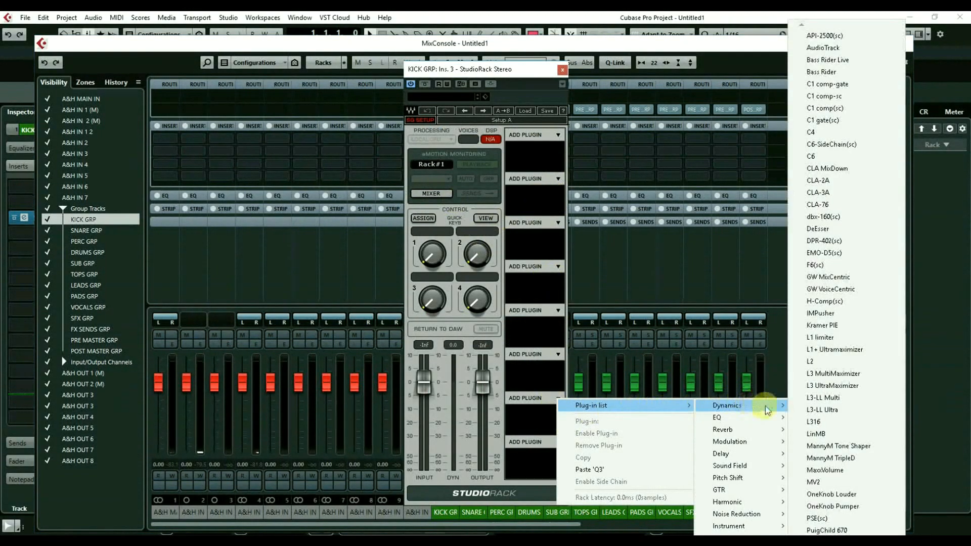
{"action": "left_click", "coordinate": [818, 337]}
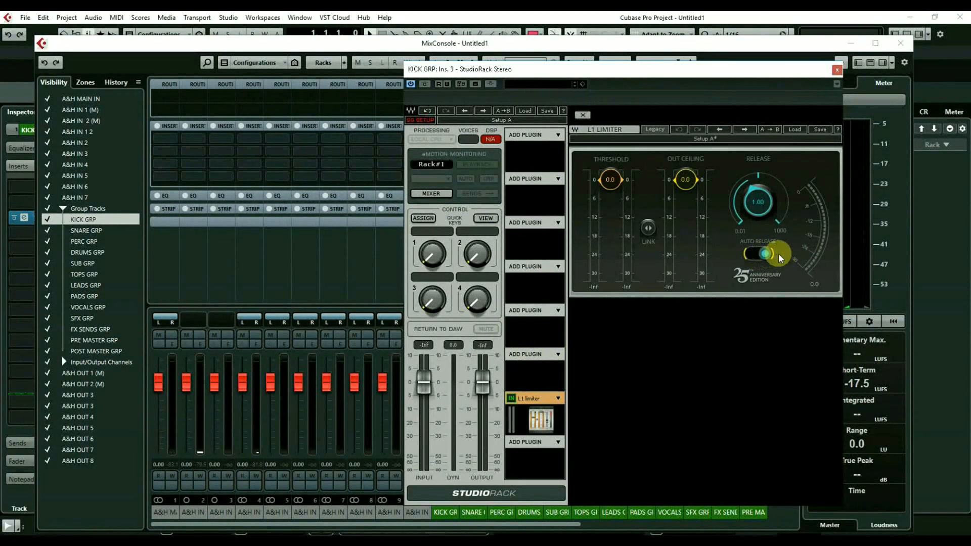
{"action": "left_click_drag", "start_coordinate": [645, 226], "coordinate": [645, 242]}
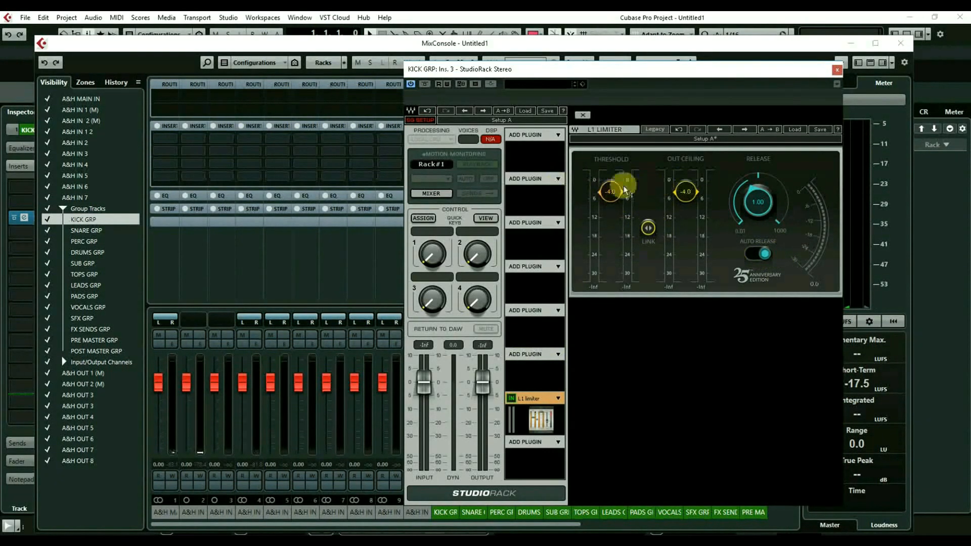
Copy KICK GRP's StudioRack to the third insert slot of SNARE, PERC, DRUMS, SUB and TOPS GRP
{"action": "left_click", "coordinate": [837, 72]}
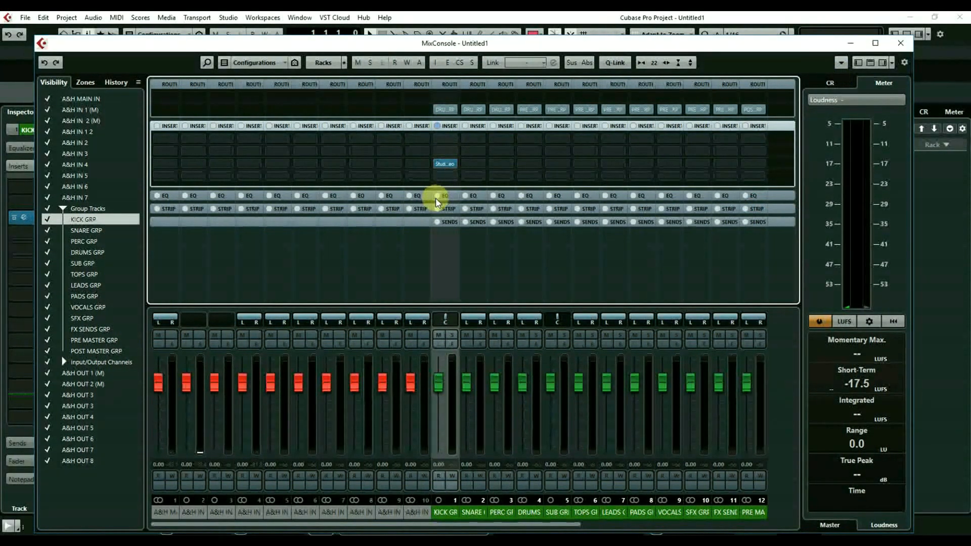
{"action": "left_click_drag", "start_coordinate": [449, 163], "coordinate": [582, 164]}
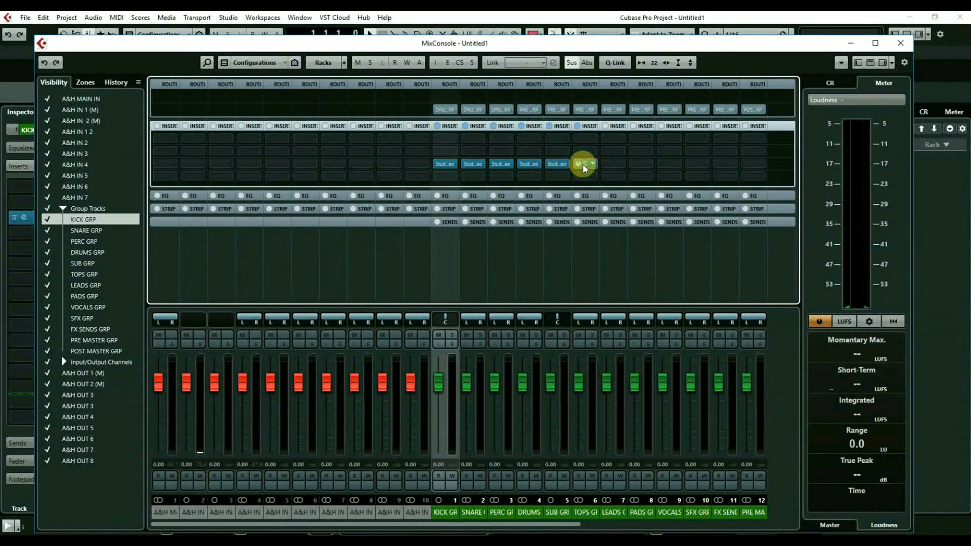
Replace the StudioRack Stereo insert on KICK GRP with StudioRack Mono
{"action": "left_click", "coordinate": [453, 162]}
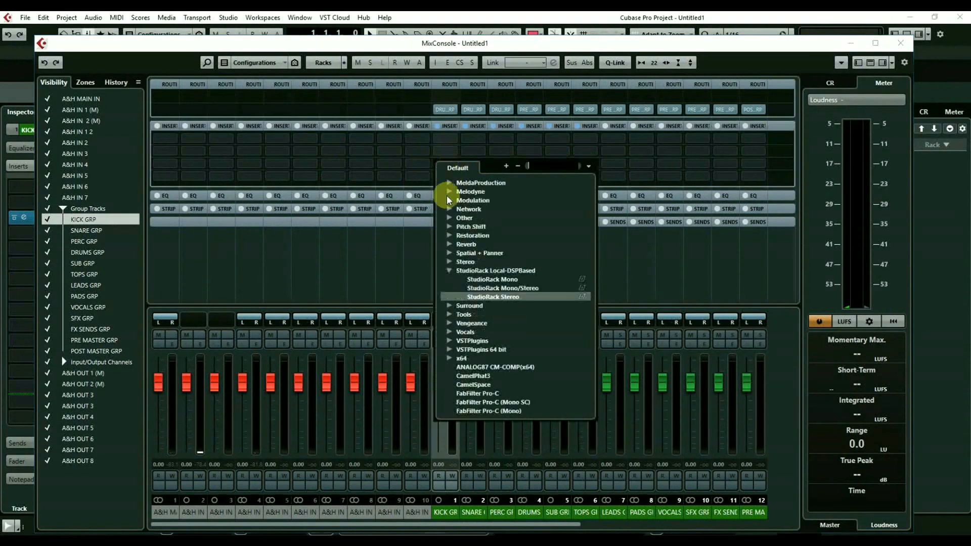
{"action": "left_click", "coordinate": [501, 279]}
{"action": "left_click", "coordinate": [460, 306]}
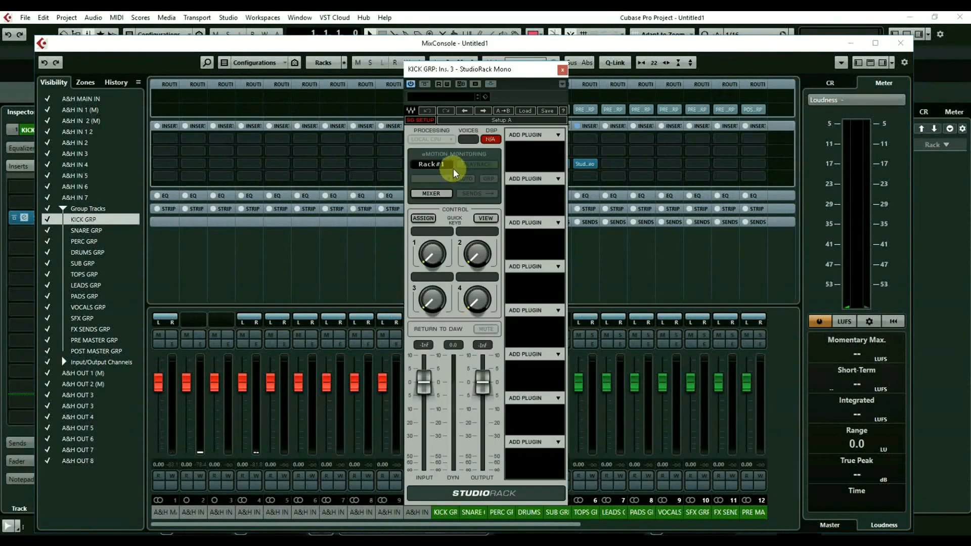
Add an L1 limiter to the mono rack, set threshold and output ceiling to -4.0, and turn on Auto Release
{"action": "left_click", "coordinate": [548, 136]}
{"action": "mouse_move", "coordinate": [655, 140]}
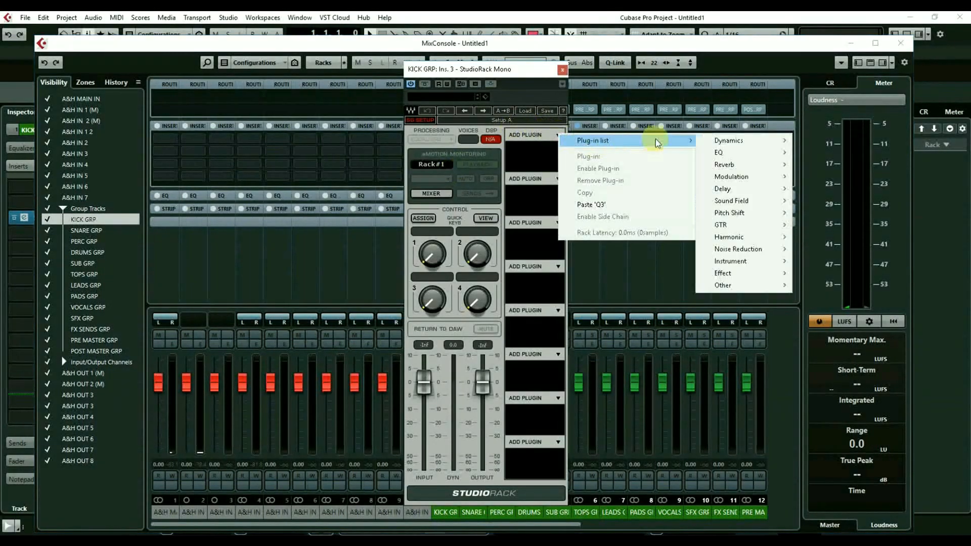
{"action": "mouse_move", "coordinate": [759, 141]}
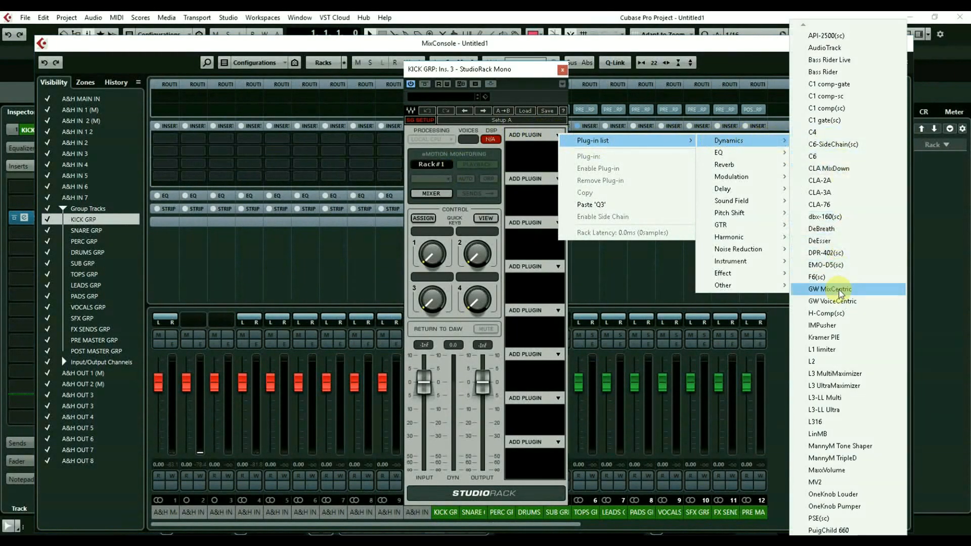
{"action": "left_click", "coordinate": [829, 349]}
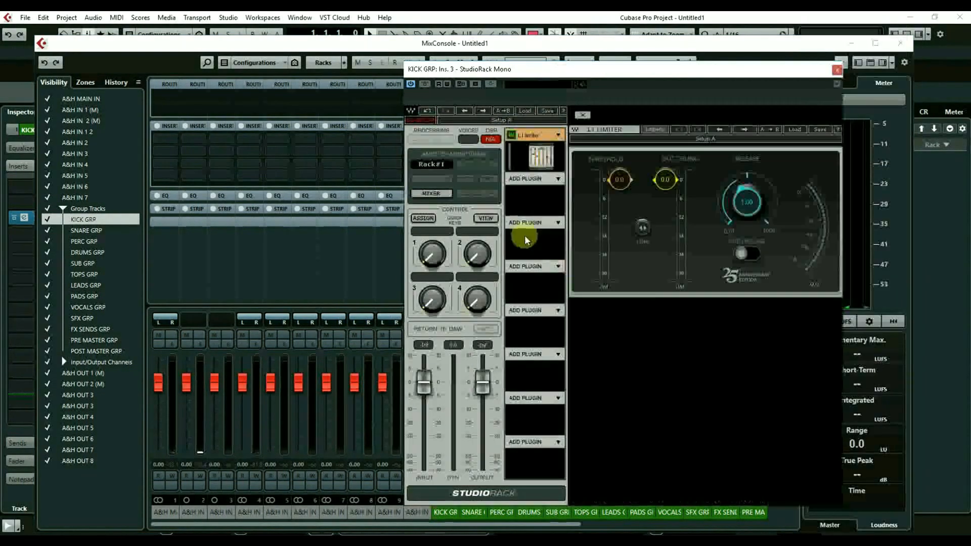
{"action": "left_click_drag", "start_coordinate": [644, 229], "coordinate": [644, 245]}
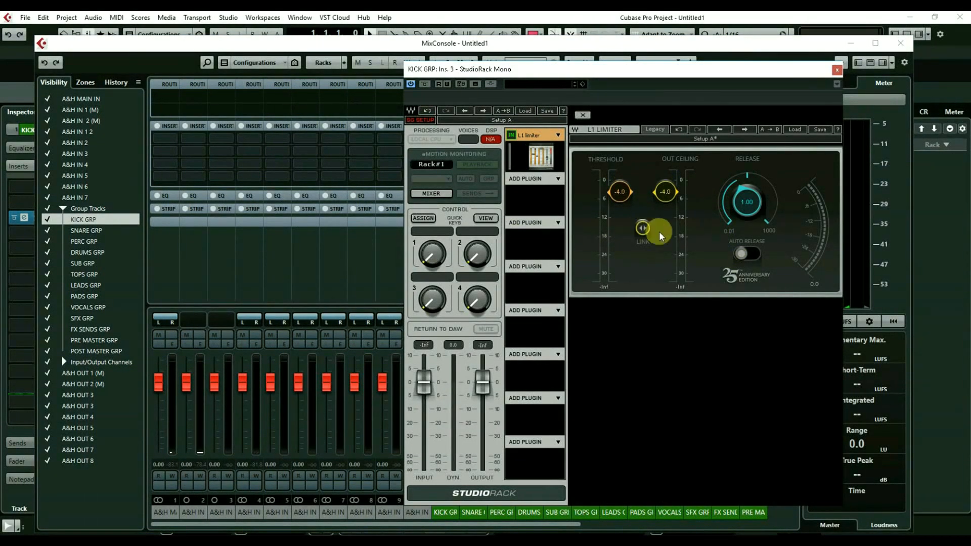
{"action": "left_click", "coordinate": [747, 253]}
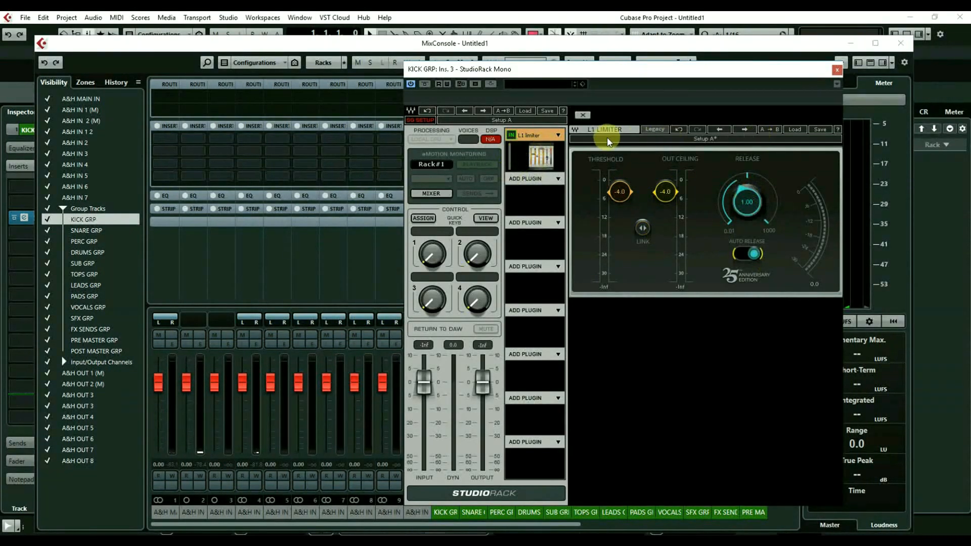
Move the L1 limiter to the last slot of KICK GRP's mono rack and close the plug-in window
{"action": "left_click", "coordinate": [541, 135]}
{"action": "left_click", "coordinate": [522, 151]}
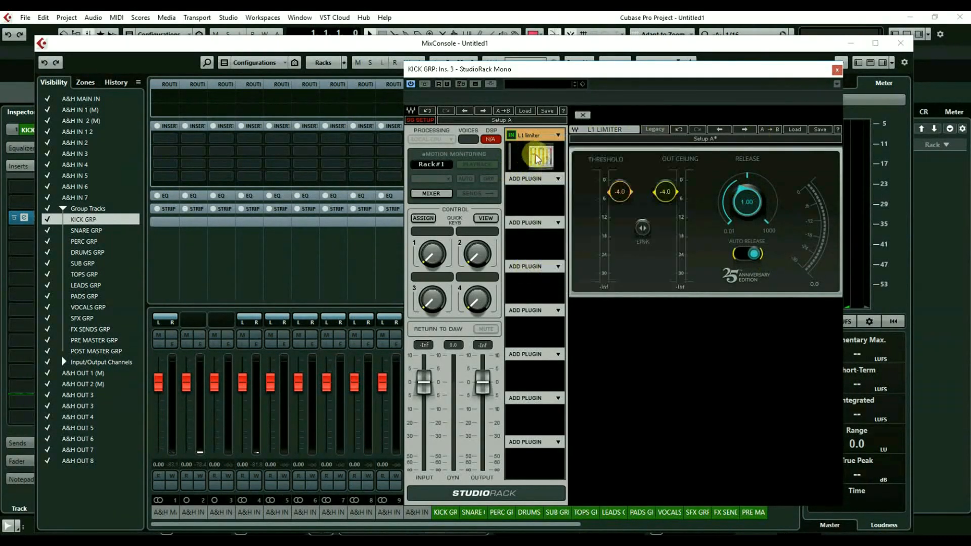
{"action": "left_click_drag", "start_coordinate": [536, 155], "coordinate": [545, 461]}
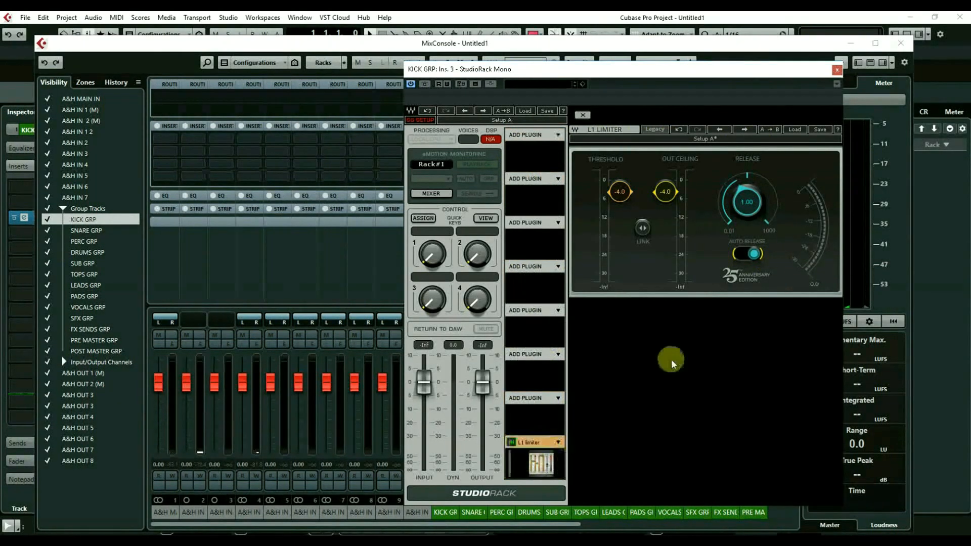
{"action": "left_click", "coordinate": [836, 73]}
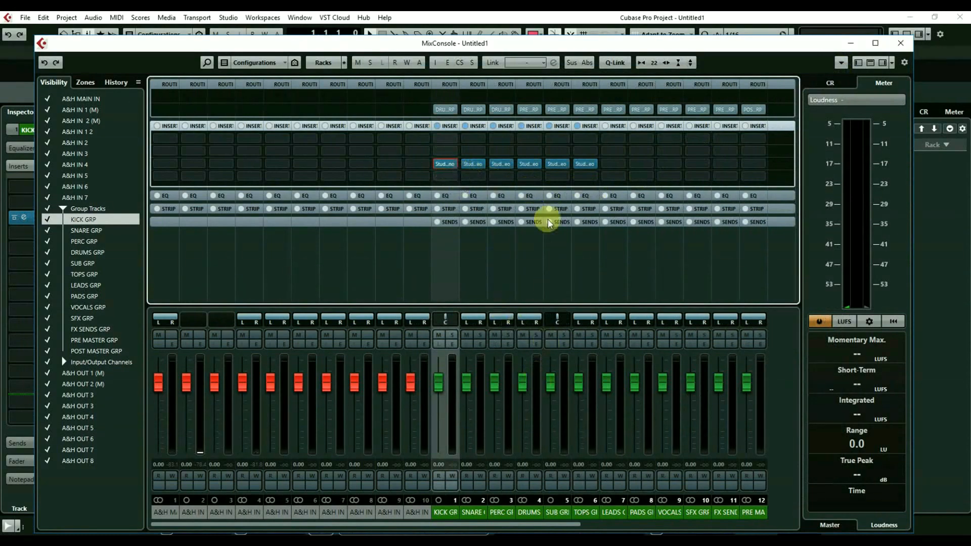
Give SUB GRP a copy of KICK GRP's mono rack, and put the stereo StudioRack on LEADS, PADS, VOCALS, SFX, FX SENDS and PRE MASTER GRP
{"action": "left_click_drag", "start_coordinate": [560, 163], "coordinate": [606, 164]}
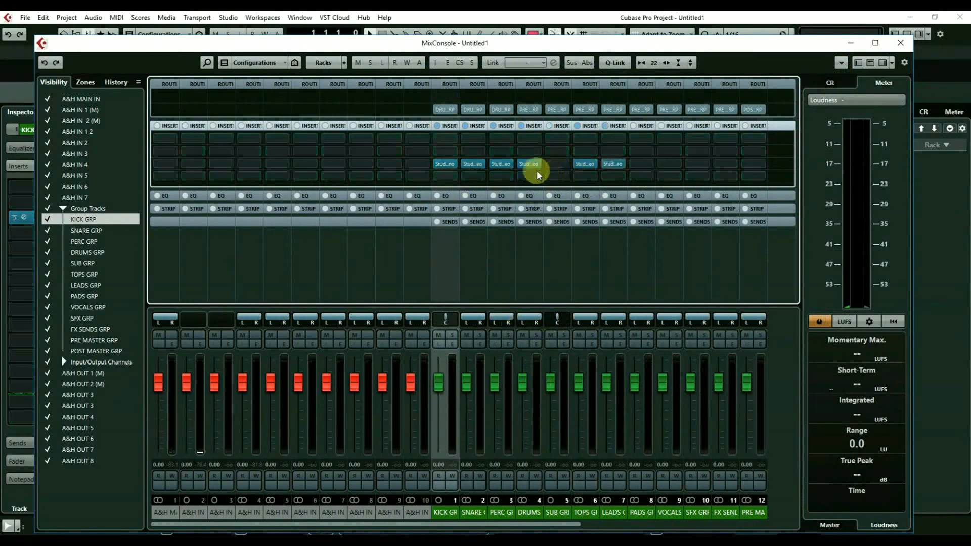
{"action": "left_click_drag", "start_coordinate": [461, 161], "coordinate": [554, 168]}
{"action": "left_click_drag", "start_coordinate": [614, 165], "coordinate": [745, 168]}
Remove the L1 limiter from PRE MASTER GRP's StudioRack
{"action": "left_click", "coordinate": [751, 166]}
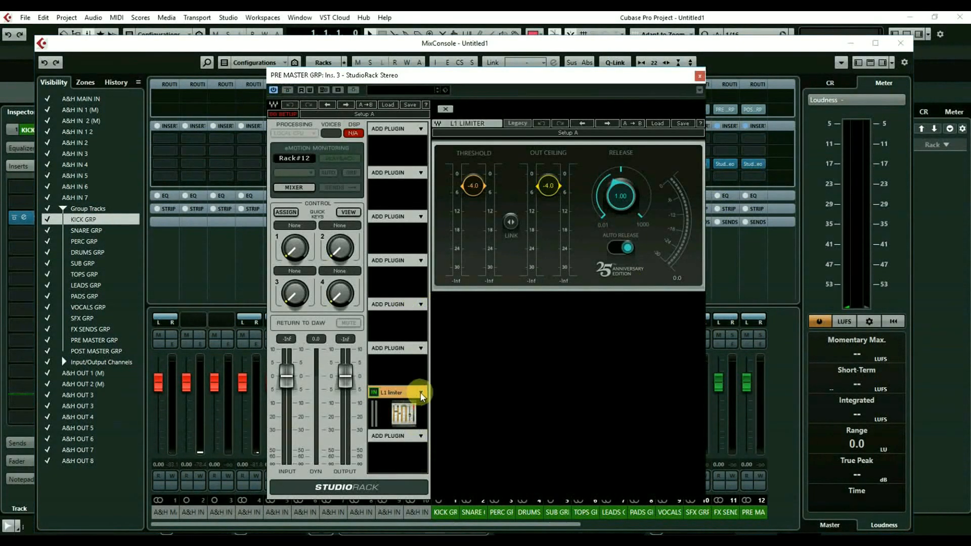
{"action": "left_click", "coordinate": [421, 392]}
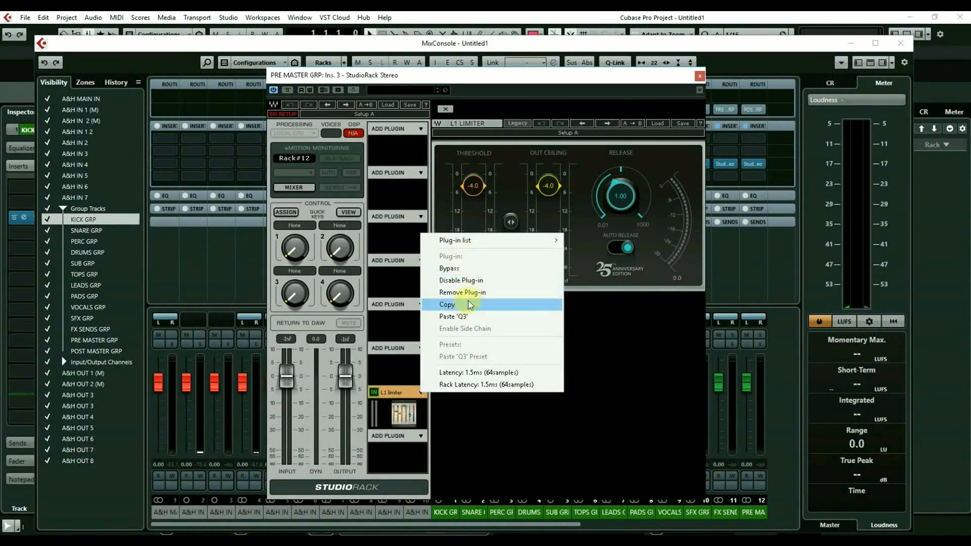
{"action": "left_click", "coordinate": [445, 292]}
{"action": "left_click_drag", "start_coordinate": [397, 76], "coordinate": [589, 79]}
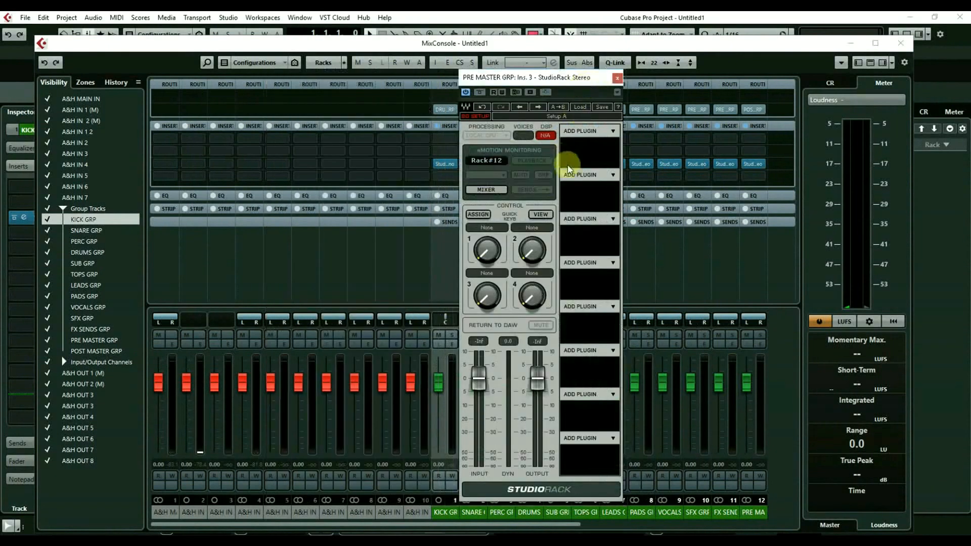
Add a Q1 equalizer to the first slot of PRE MASTER GRP's StudioRack
{"action": "left_click", "coordinate": [613, 133]}
{"action": "mouse_move", "coordinate": [652, 142]}
{"action": "mouse_move", "coordinate": [820, 155]}
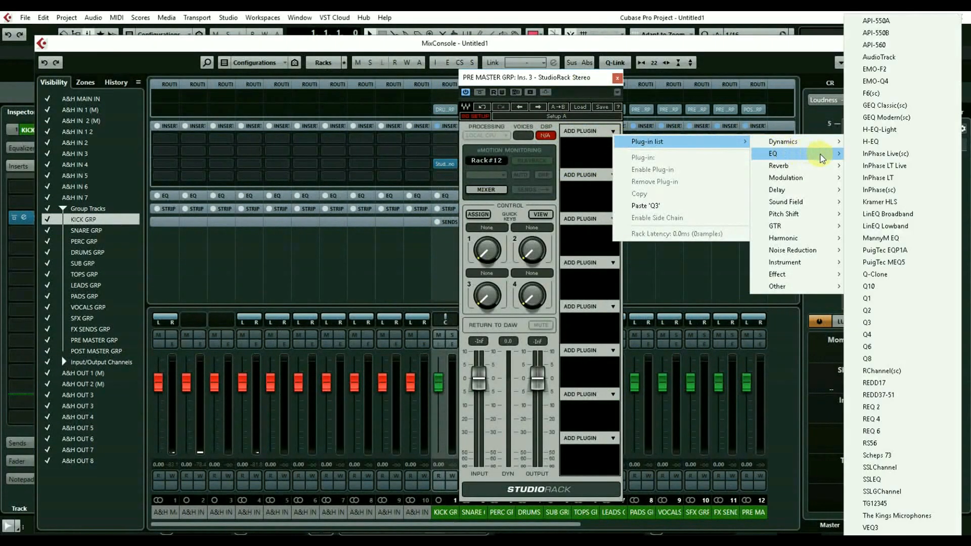
{"action": "left_click", "coordinate": [893, 298]}
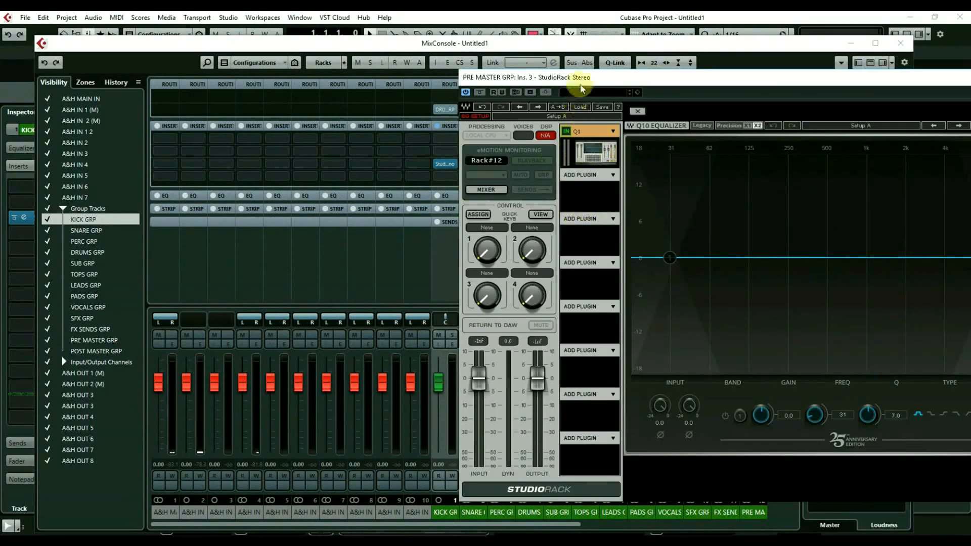
Lower the input level of PRE MASTER GRP's Q1 equalizer to -4.0 on both channels
{"action": "left_click_drag", "start_coordinate": [583, 79], "coordinate": [365, 74]}
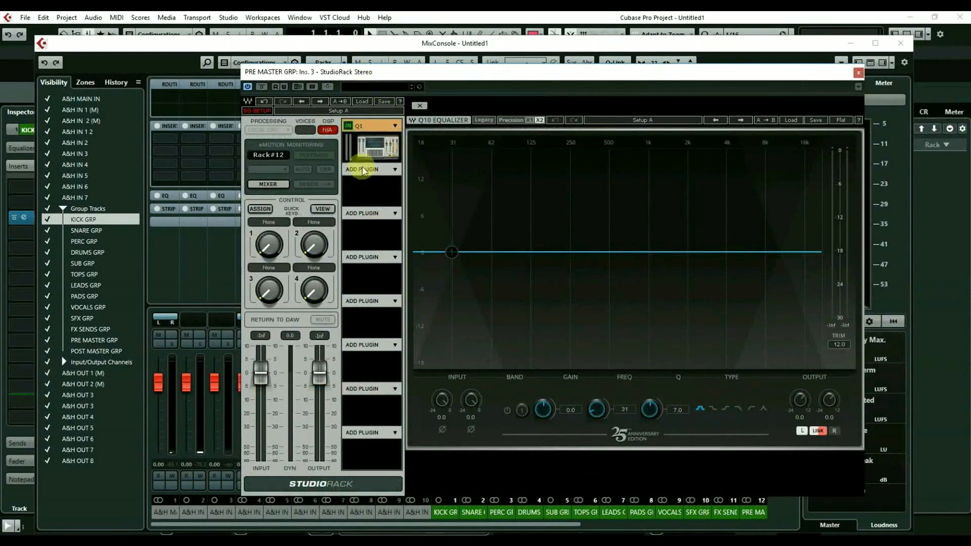
{"action": "left_click", "coordinate": [372, 147]}
{"action": "left_click", "coordinate": [371, 152]}
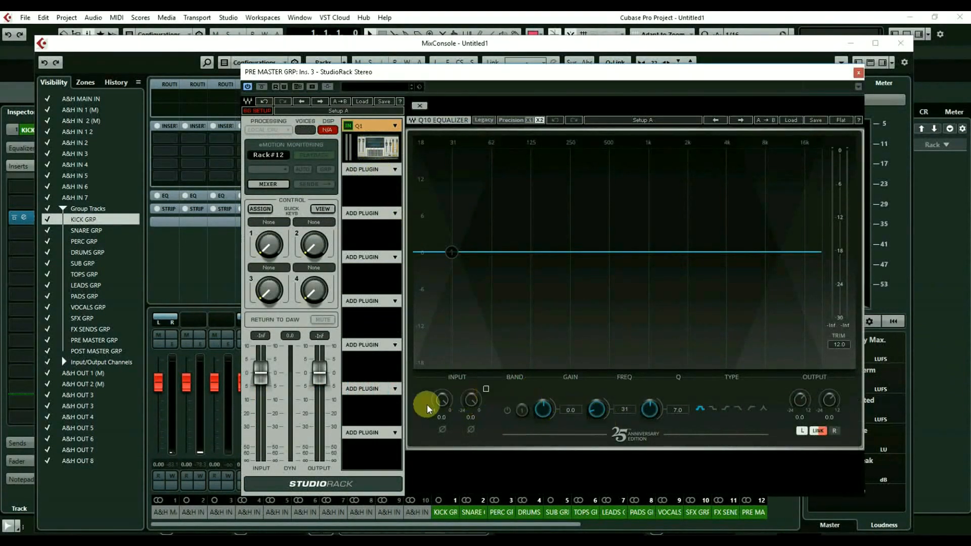
{"action": "left_click_drag", "start_coordinate": [442, 399], "coordinate": [441, 402]}
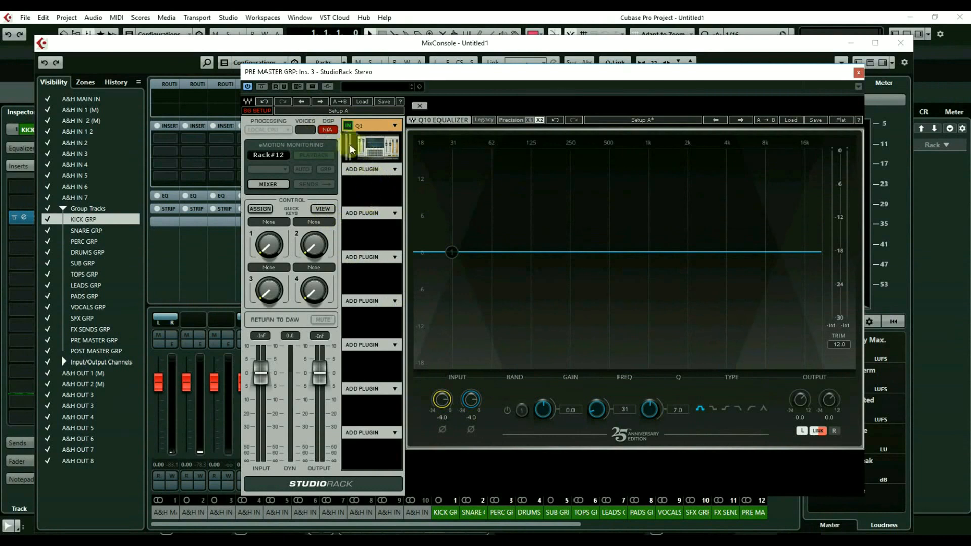
Add an RS56 EQ to the second slot of PRE MASTER GRP's StudioRack, switch it to MS mode, and raise the sides level
{"action": "left_click", "coordinate": [395, 170]}
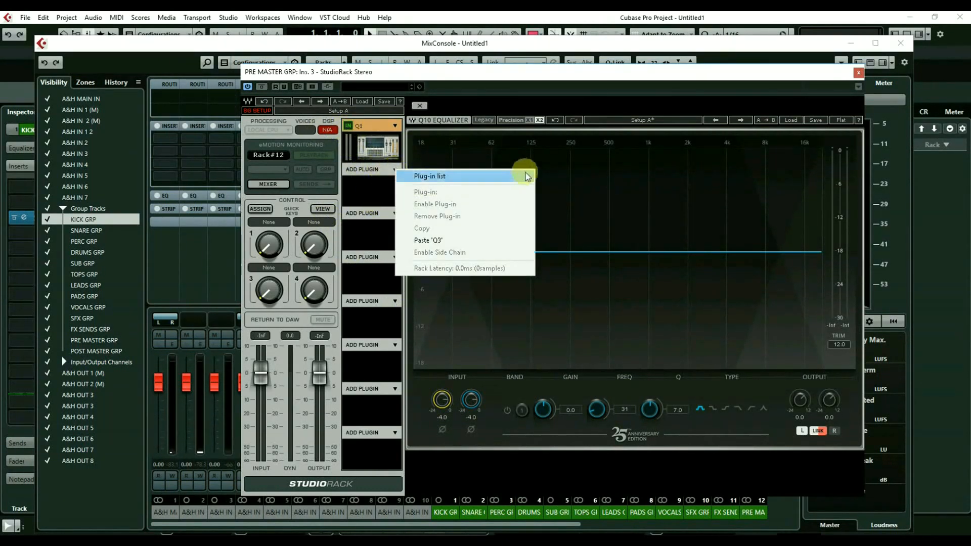
{"action": "mouse_move", "coordinate": [526, 176]}
{"action": "mouse_move", "coordinate": [614, 189]}
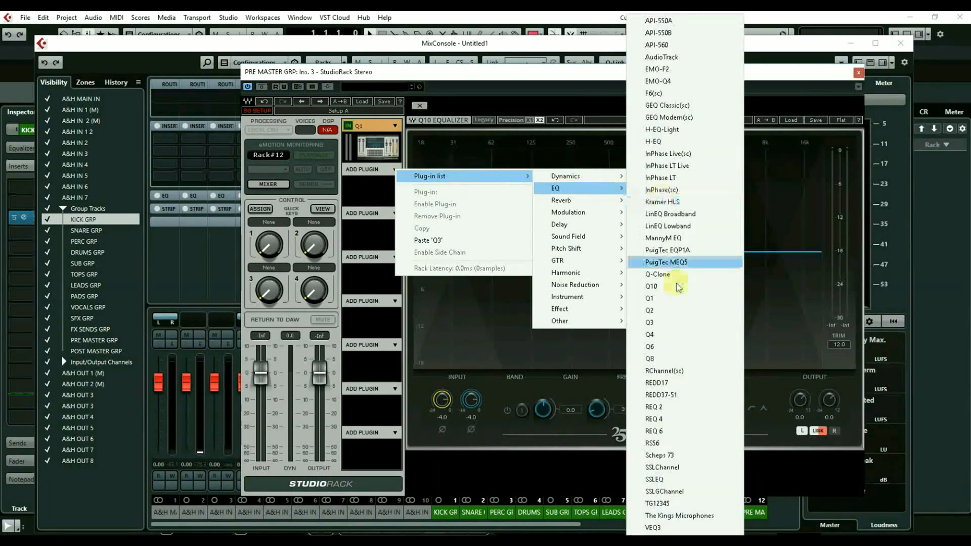
{"action": "left_click", "coordinate": [652, 443]}
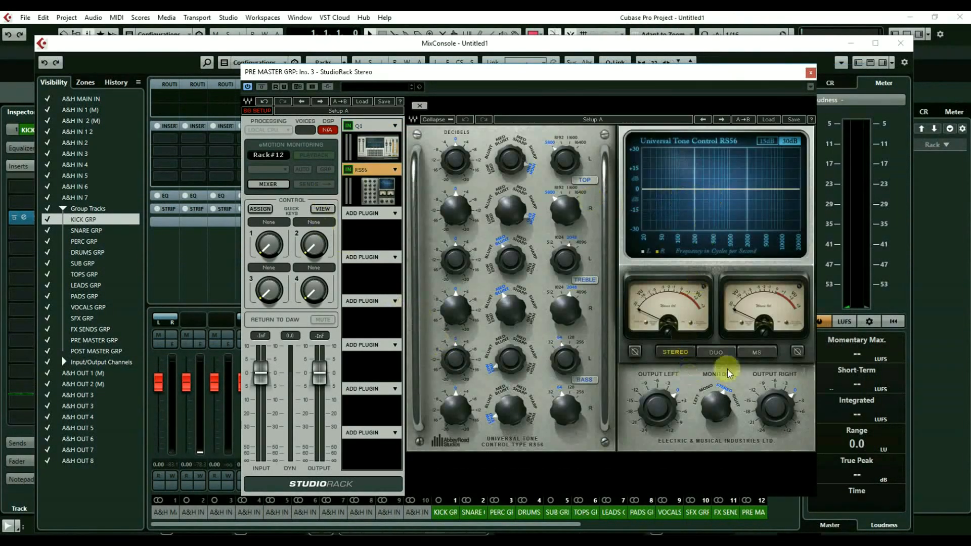
{"action": "left_click", "coordinate": [758, 353]}
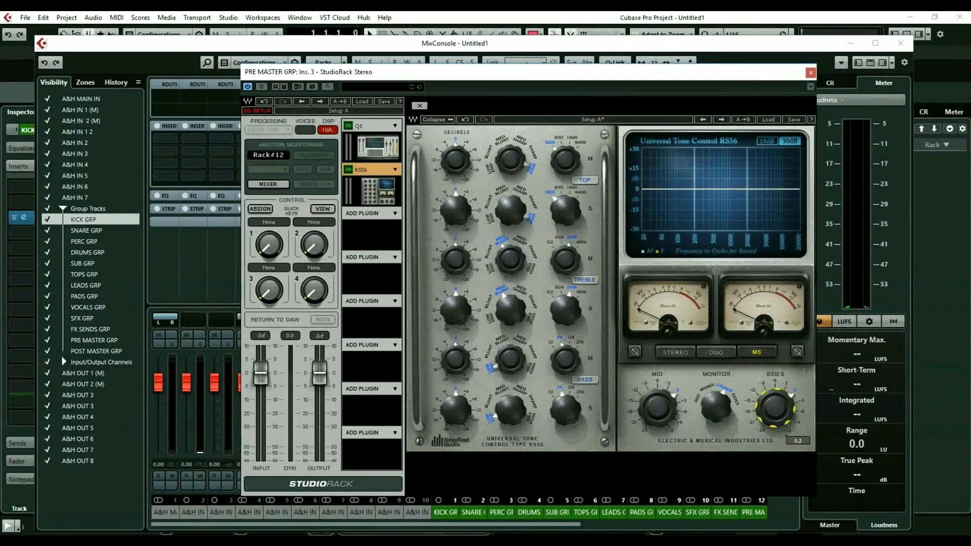
{"action": "left_click_drag", "start_coordinate": [774, 407], "coordinate": [774, 397]}
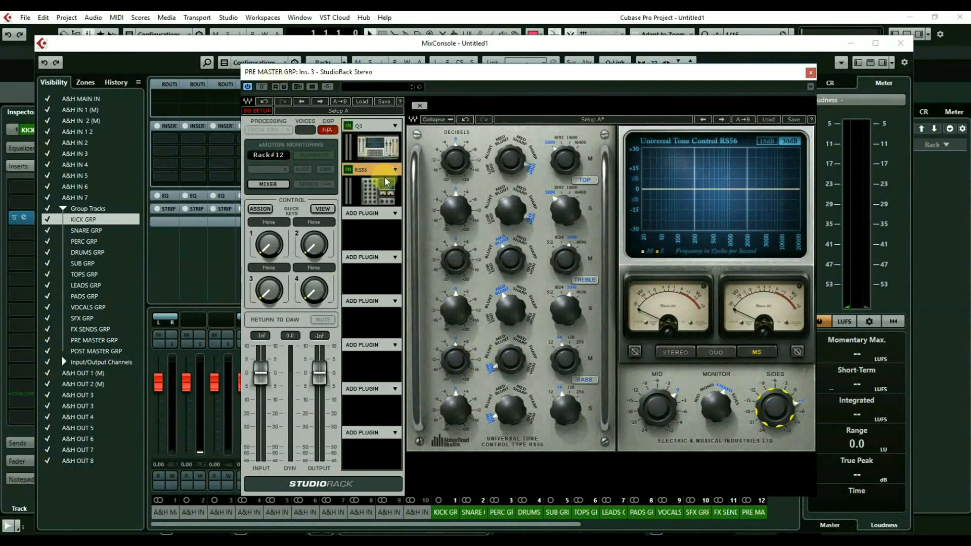
Add the sidechain-capable SSLComp compressor to the third slot of PRE MASTER GRP's StudioRack
{"action": "left_click", "coordinate": [397, 214]}
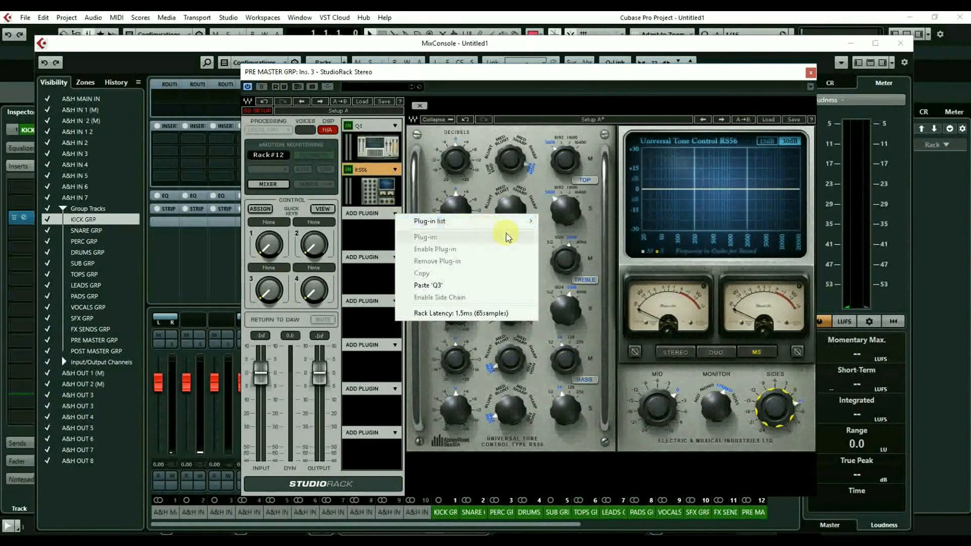
{"action": "mouse_move", "coordinate": [511, 221]}
{"action": "mouse_move", "coordinate": [610, 223]}
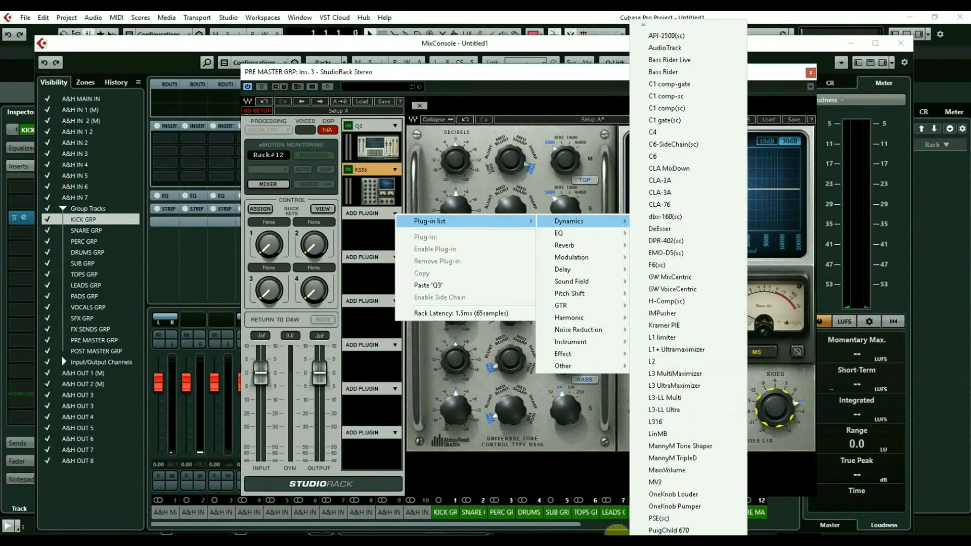
{"action": "mouse_move", "coordinate": [670, 540]}
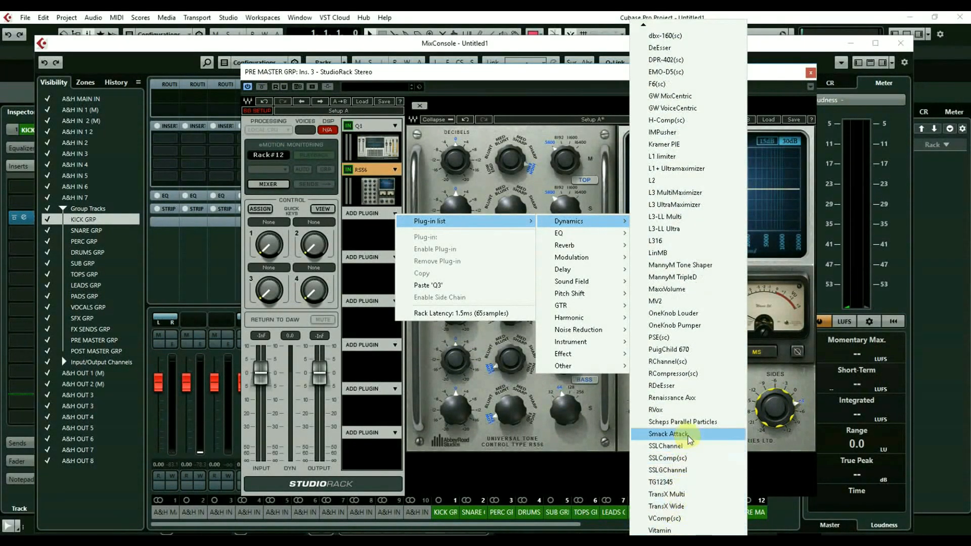
{"action": "left_click", "coordinate": [686, 457]}
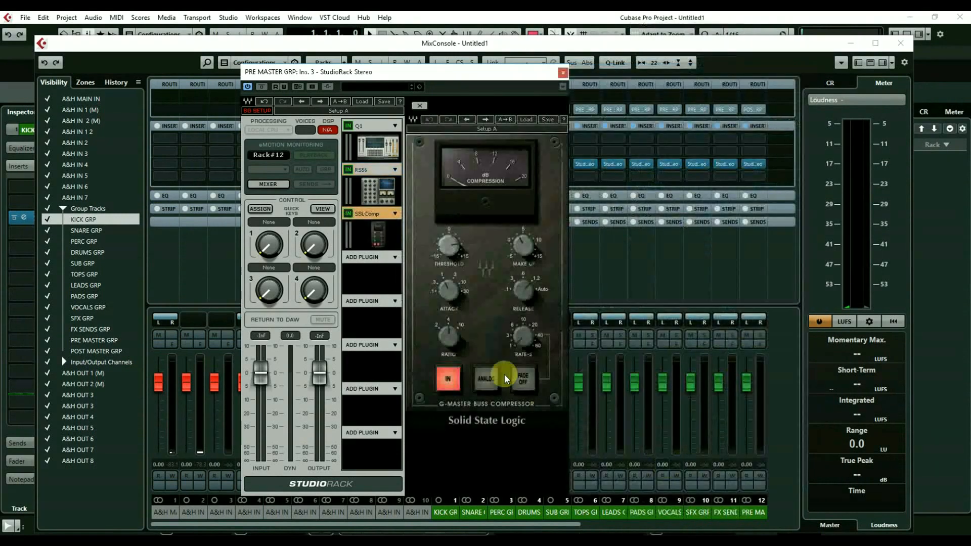
Set the SSLComp's attack to 10 ms and adjust its release, ratio and make-up gain
{"action": "left_click", "coordinate": [452, 305]}
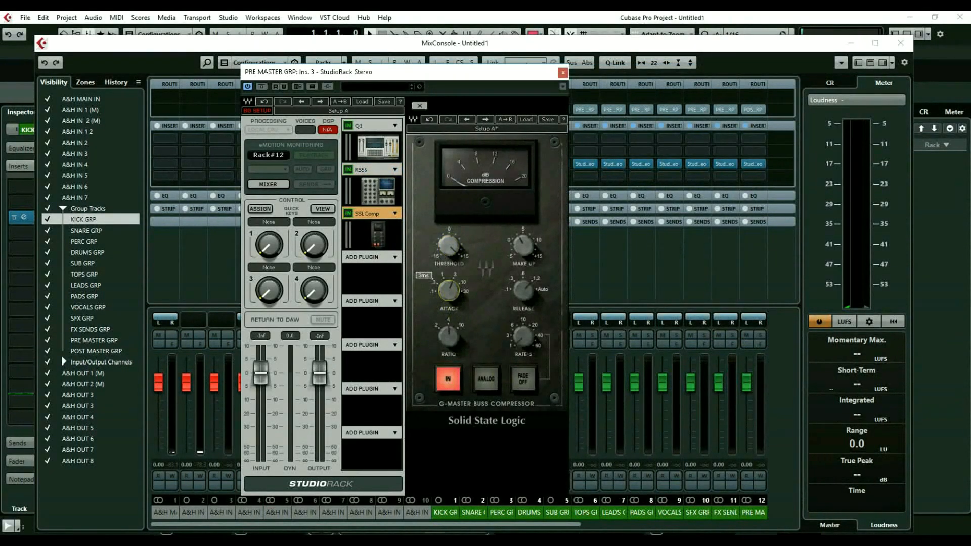
{"action": "left_click_drag", "start_coordinate": [449, 291], "coordinate": [450, 284]}
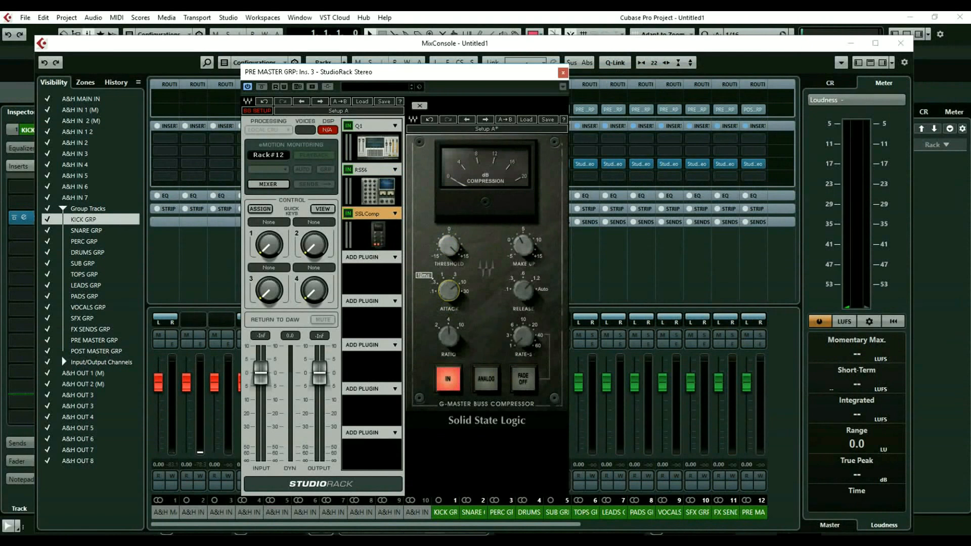
{"action": "left_click", "coordinate": [529, 290]}
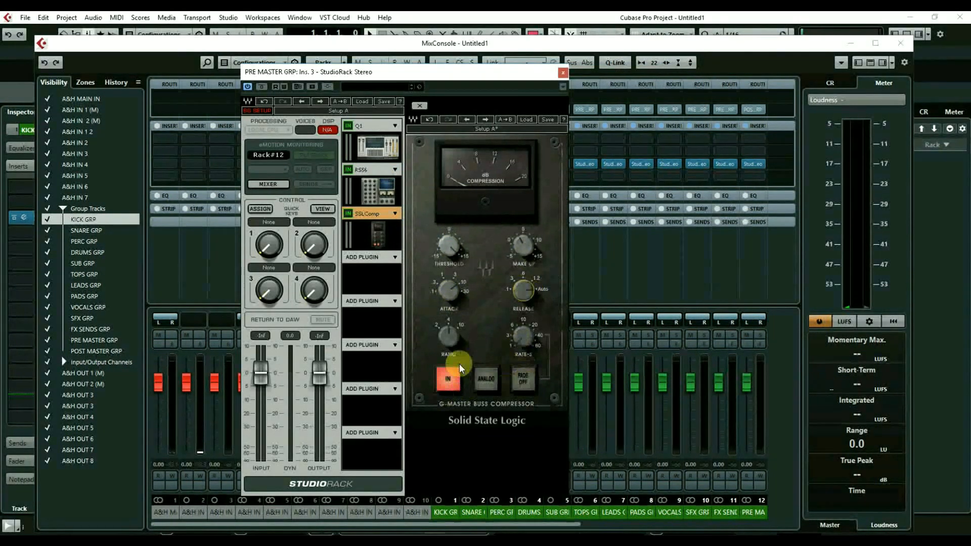
{"action": "left_click", "coordinate": [448, 336]}
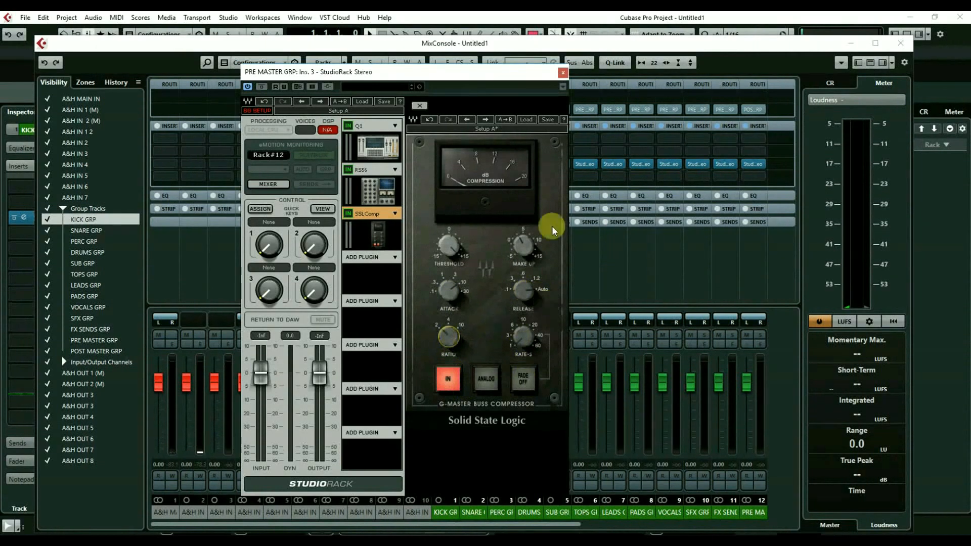
{"action": "left_click_drag", "start_coordinate": [523, 246], "coordinate": [523, 243]}
Add a CLA-2A compressor to the fourth slot of PRE MASTER GRP's StudioRack
{"action": "left_click", "coordinate": [395, 257]}
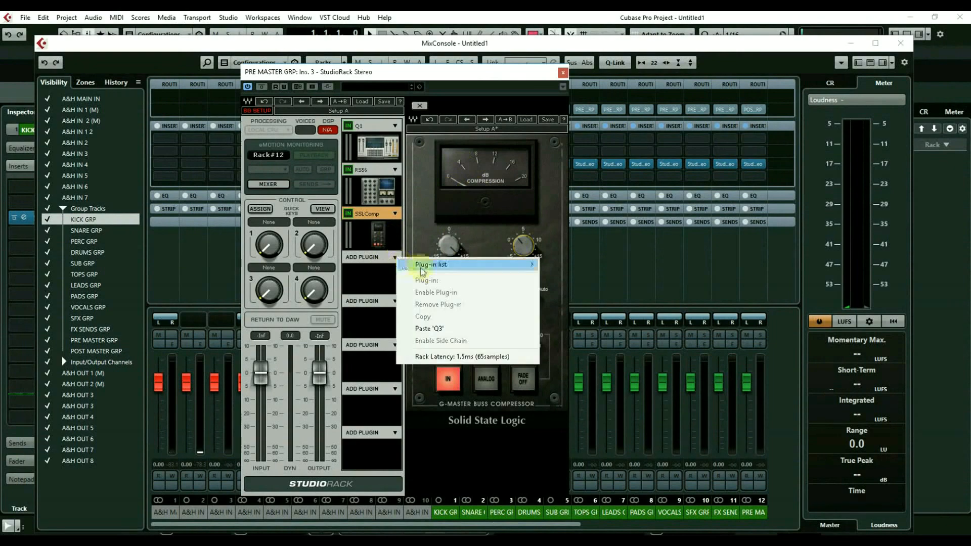
{"action": "mouse_move", "coordinate": [509, 265]}
{"action": "mouse_move", "coordinate": [627, 263]}
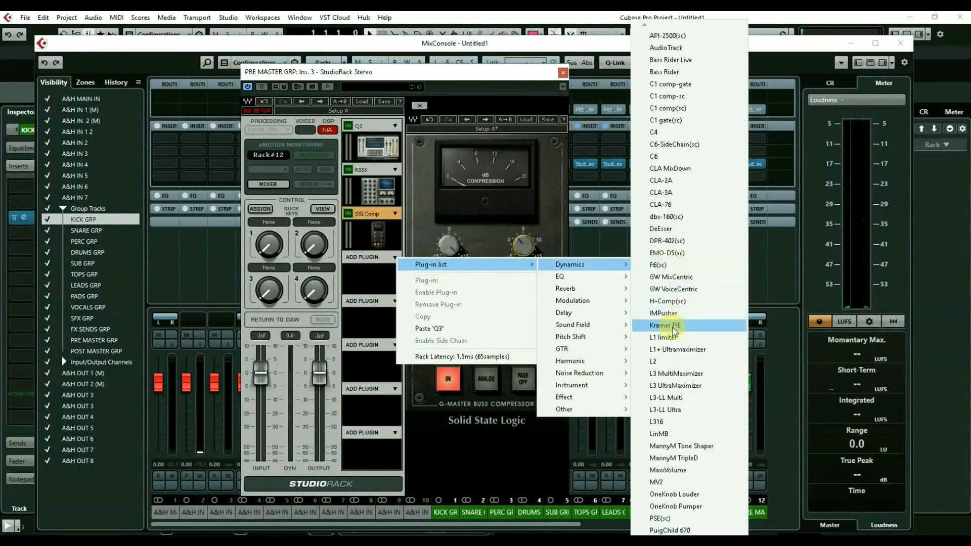
{"action": "left_click", "coordinate": [673, 181]}
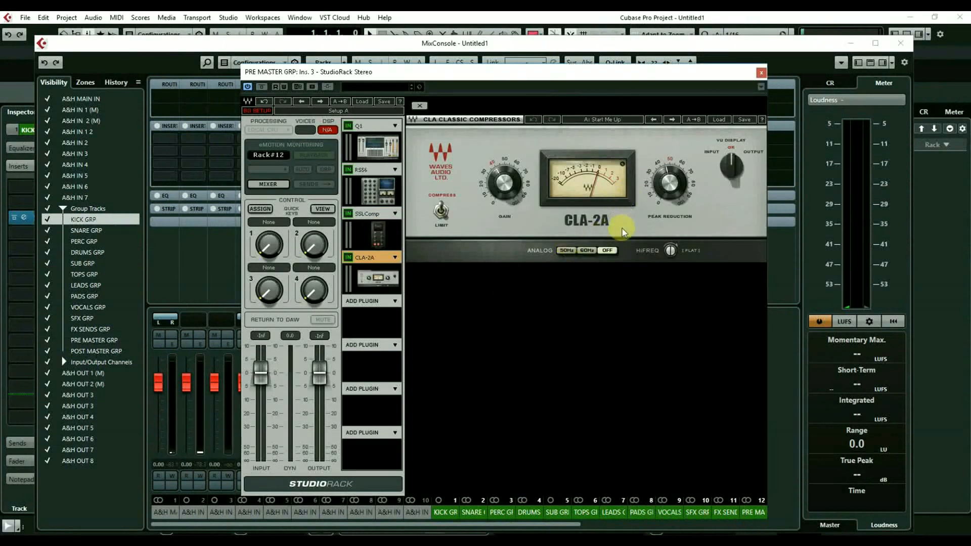
Turn the CLA-2A's peak reduction fully down and set its gain to 35
{"action": "left_click_drag", "start_coordinate": [676, 253], "coordinate": [671, 251]}
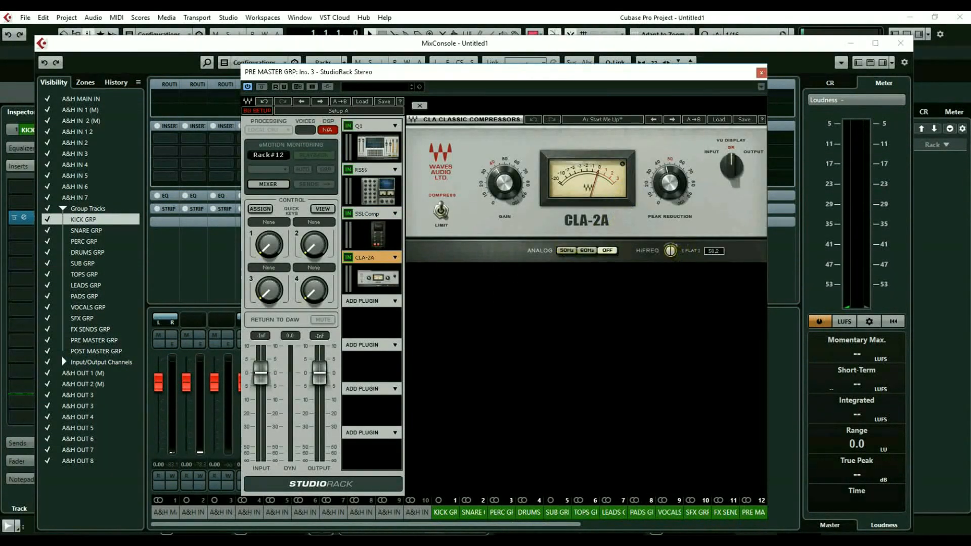
{"action": "left_click_drag", "start_coordinate": [668, 170], "coordinate": [668, 215]}
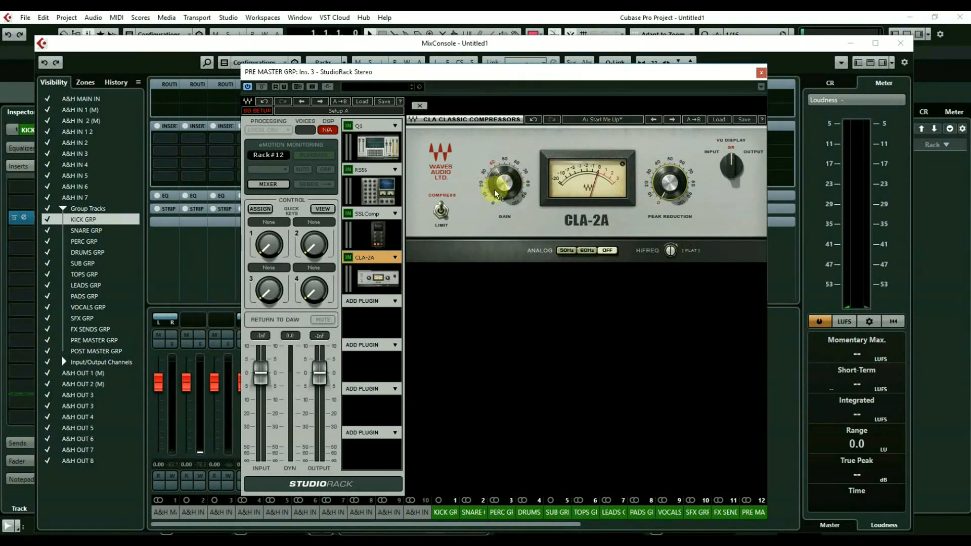
{"action": "left_click_drag", "start_coordinate": [494, 189], "coordinate": [502, 215]}
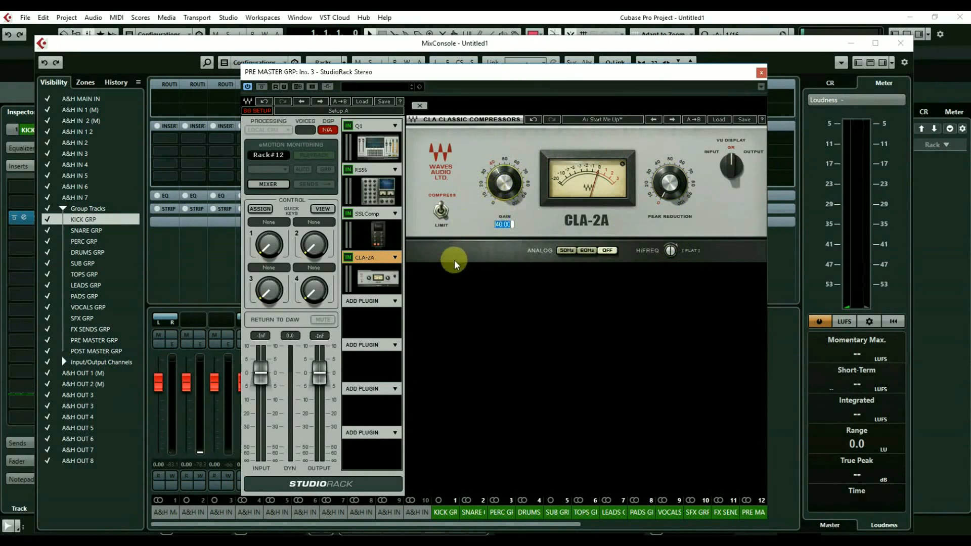
{"action": "type", "text": "35"}
{"action": "key", "text": "Return"}
{"action": "mouse_move", "coordinate": [506, 195]}
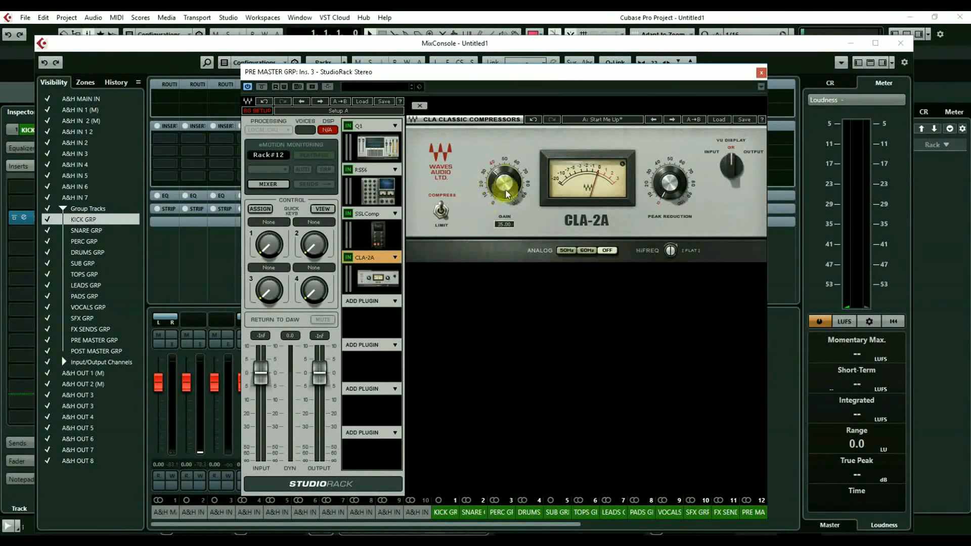
{"action": "left_click", "coordinate": [502, 224]}
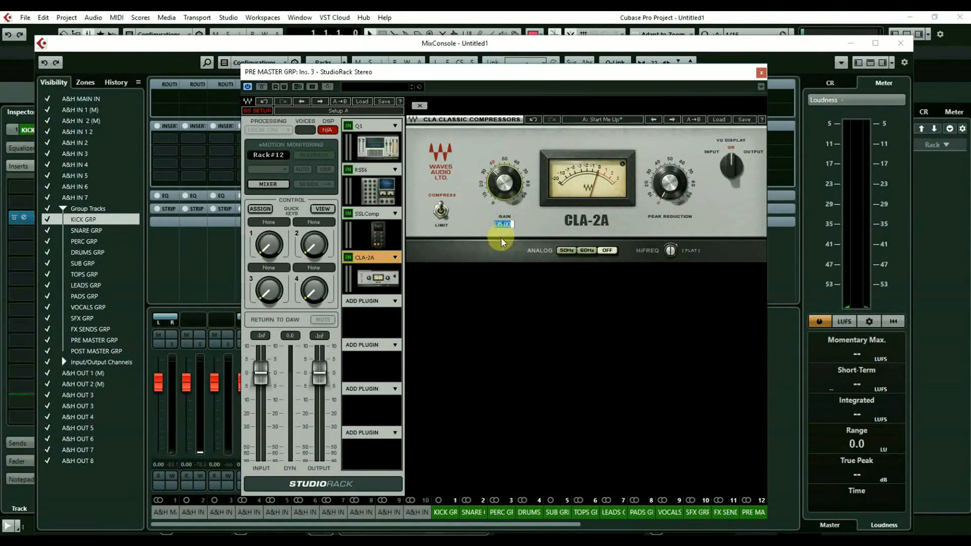
{"action": "key", "text": "Return"}
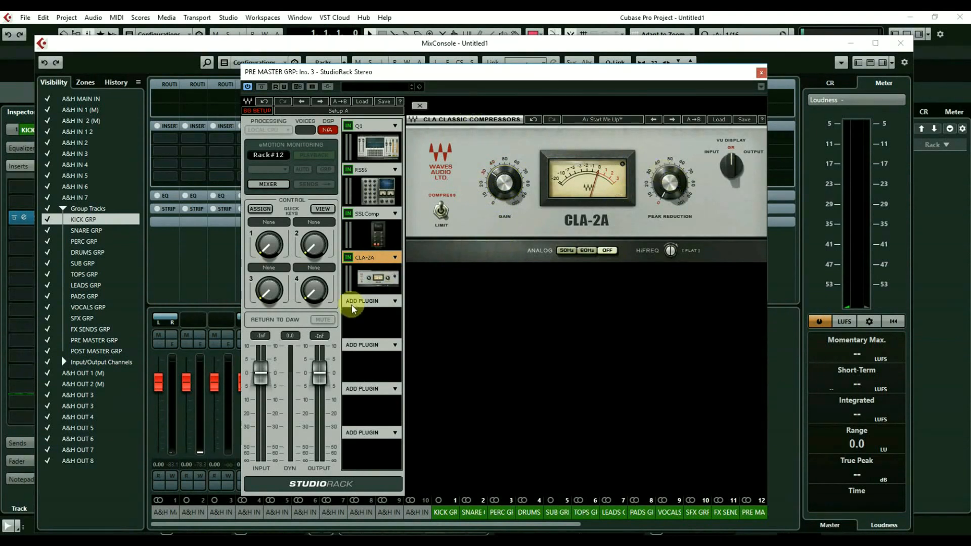
Add Kramer Tape to the fifth slot of PRE MASTER GRP's StudioRack and lower its record level
{"action": "left_click", "coordinate": [395, 301]}
{"action": "mouse_move", "coordinate": [455, 309]}
{"action": "mouse_move", "coordinate": [572, 406]}
{"action": "left_click", "coordinate": [686, 298]}
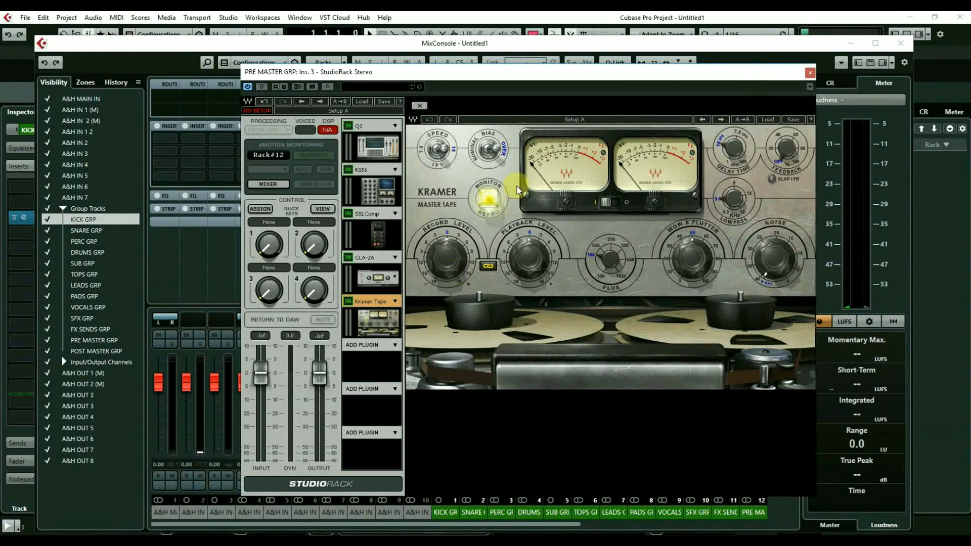
{"action": "left_click_drag", "start_coordinate": [448, 265], "coordinate": [447, 290]}
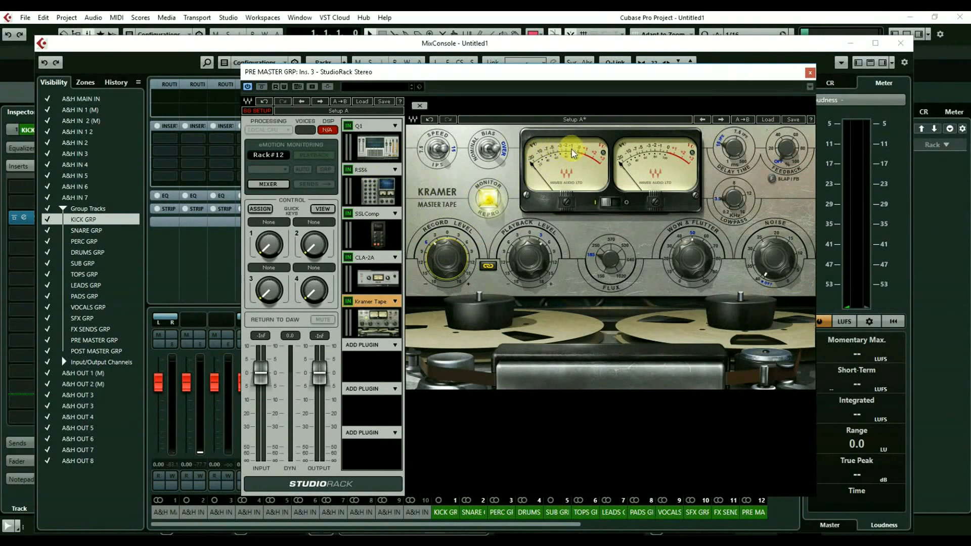
Add an L316 to the sixth slot of PRE MASTER GRP's StudioRack, with threshold and output ceiling at -0.5 and dither set to None
{"action": "left_click", "coordinate": [394, 346]}
{"action": "mouse_move", "coordinate": [526, 354]}
{"action": "mouse_move", "coordinate": [574, 355]}
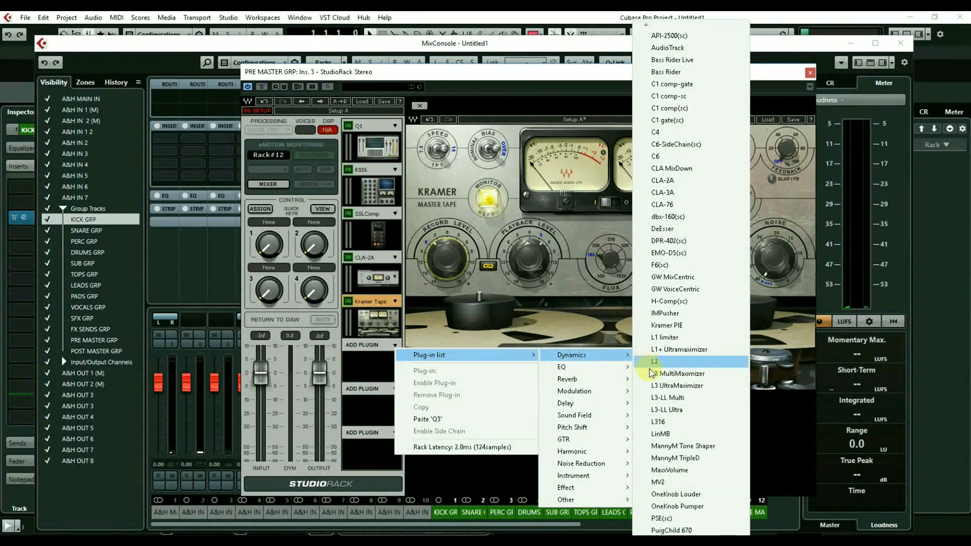
{"action": "left_click", "coordinate": [675, 423]}
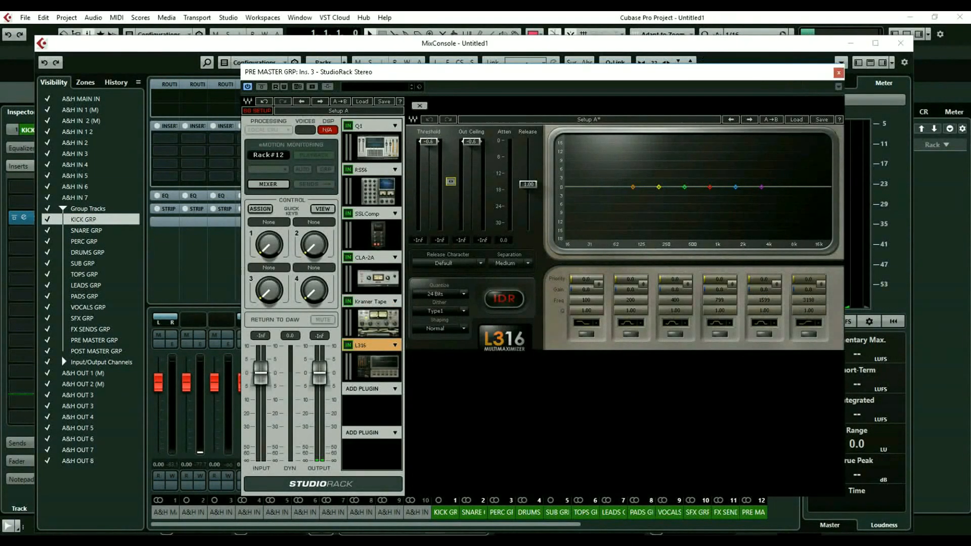
{"action": "left_click_drag", "start_coordinate": [450, 182], "coordinate": [451, 181]}
{"action": "left_click", "coordinate": [448, 310]}
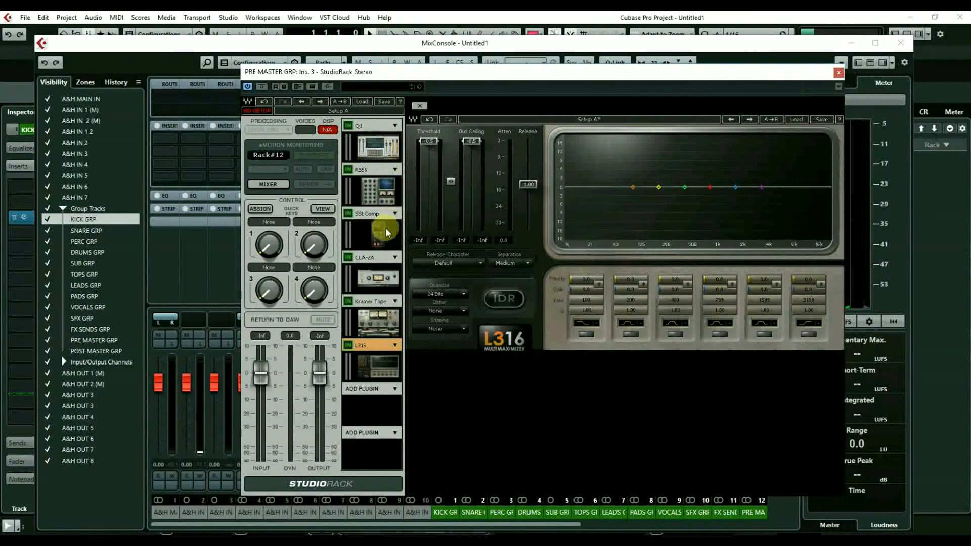
Review the plug-ins in PRE MASTER GRP's StudioRack and move the L316 down to the seventh slot
{"action": "left_click", "coordinate": [369, 150]}
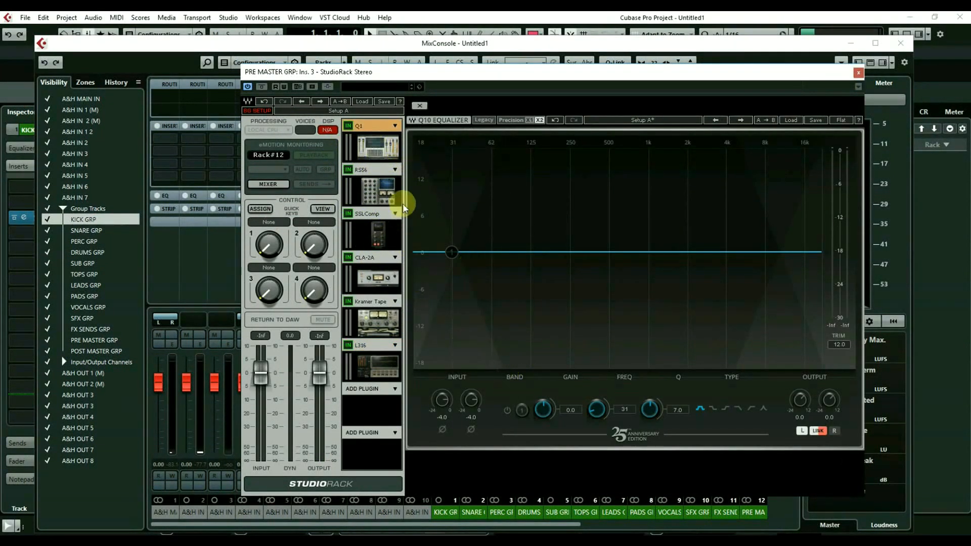
{"action": "left_click", "coordinate": [376, 192]}
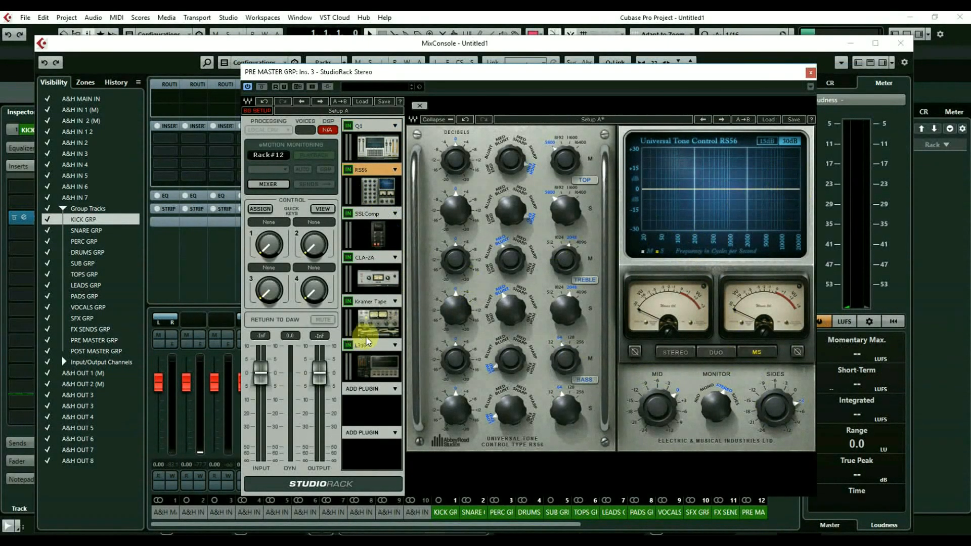
{"action": "left_click", "coordinate": [379, 243]}
{"action": "left_click", "coordinate": [376, 278]}
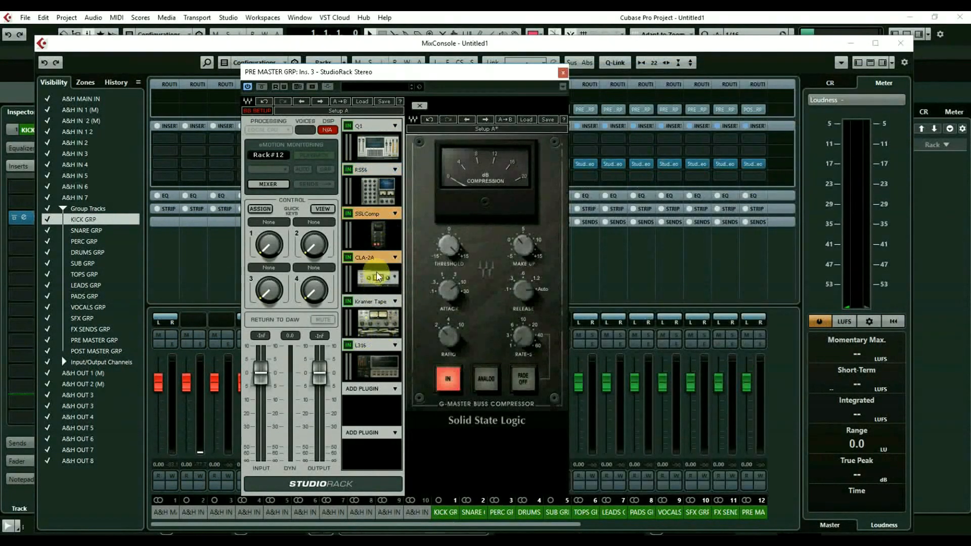
{"action": "left_click", "coordinate": [377, 321]}
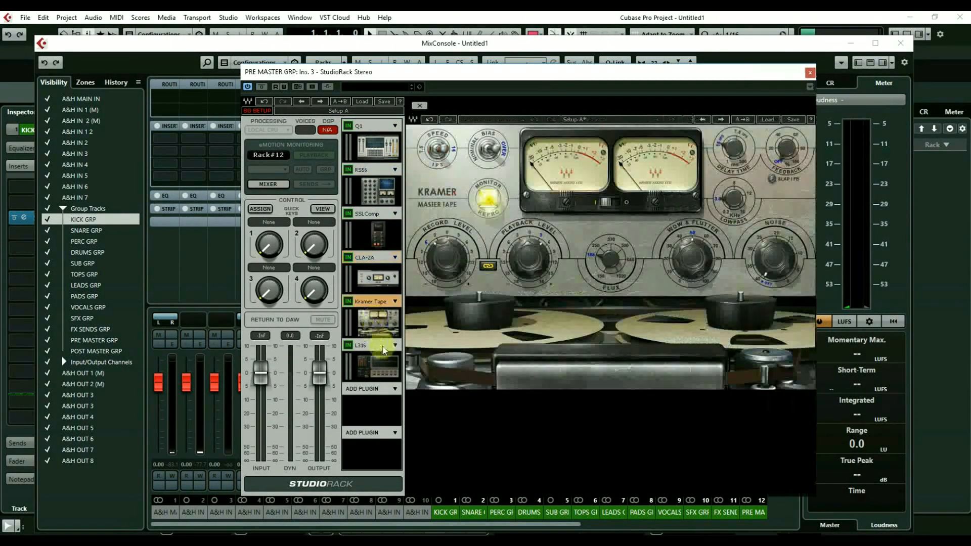
{"action": "left_click_drag", "start_coordinate": [378, 365], "coordinate": [388, 415]}
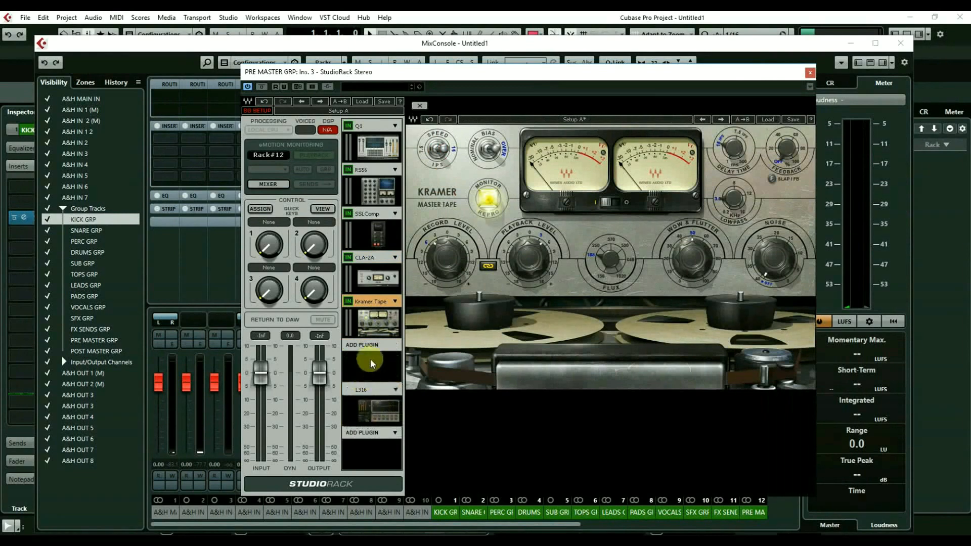
Add an API-560 equalizer to the sixth slot of PRE MASTER GRP's StudioRack and slightly boost its 16K band
{"action": "left_click", "coordinate": [394, 345]}
{"action": "mouse_move", "coordinate": [453, 353]}
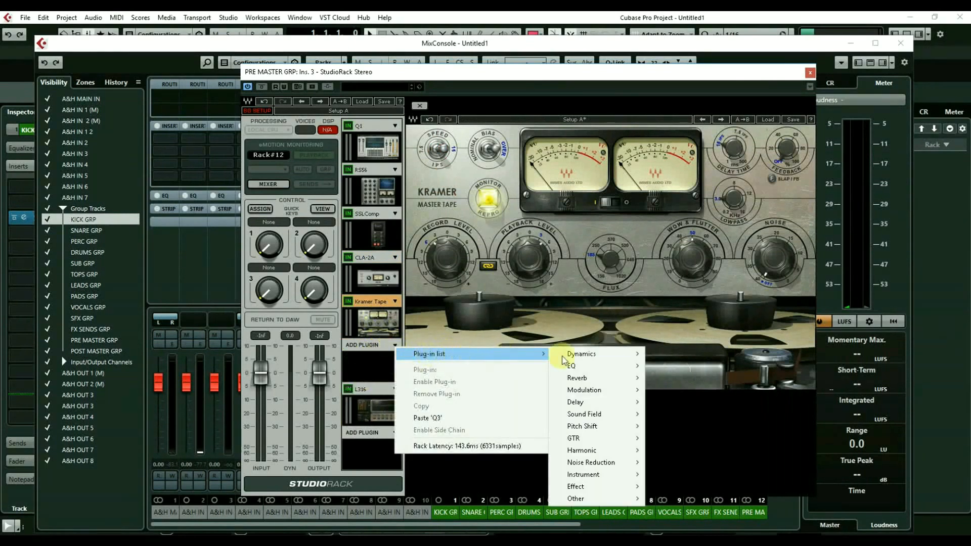
{"action": "mouse_move", "coordinate": [576, 365]}
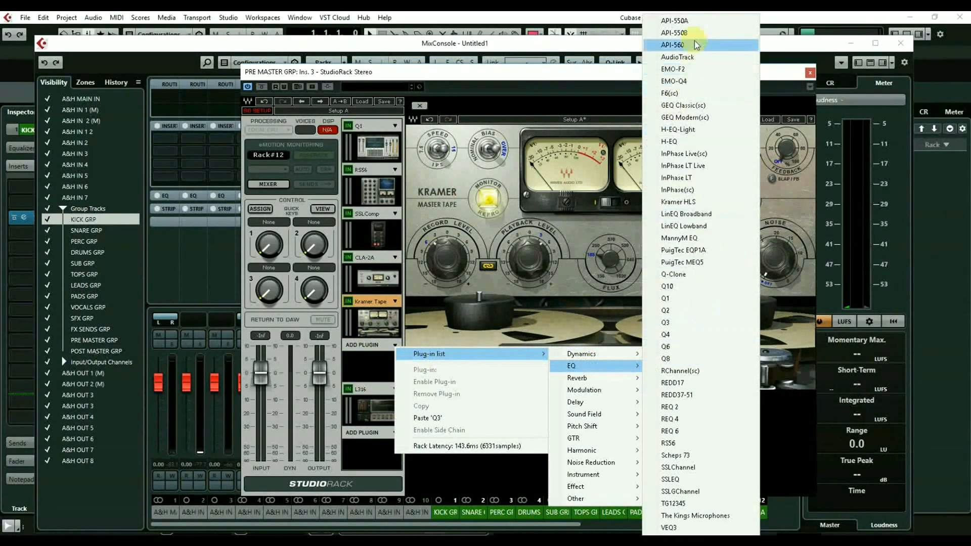
{"action": "left_click", "coordinate": [672, 45]}
{"action": "left_click_drag", "start_coordinate": [444, 72], "coordinate": [557, 97]}
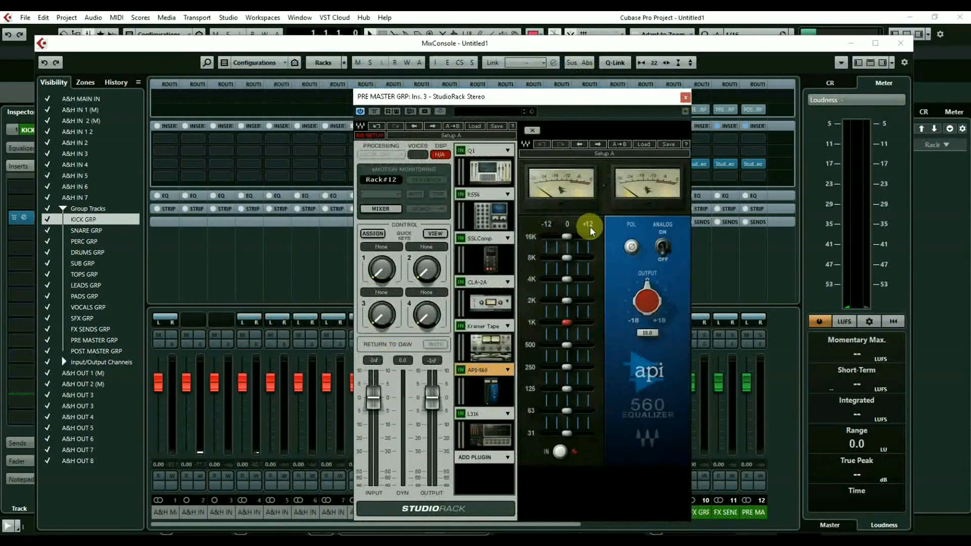
{"action": "left_click_drag", "start_coordinate": [567, 236], "coordinate": [576, 236]}
Review the Kramer Tape, API-560 and L316 settings in PRE MASTER GRP's StudioRack
{"action": "left_click", "coordinate": [489, 344]}
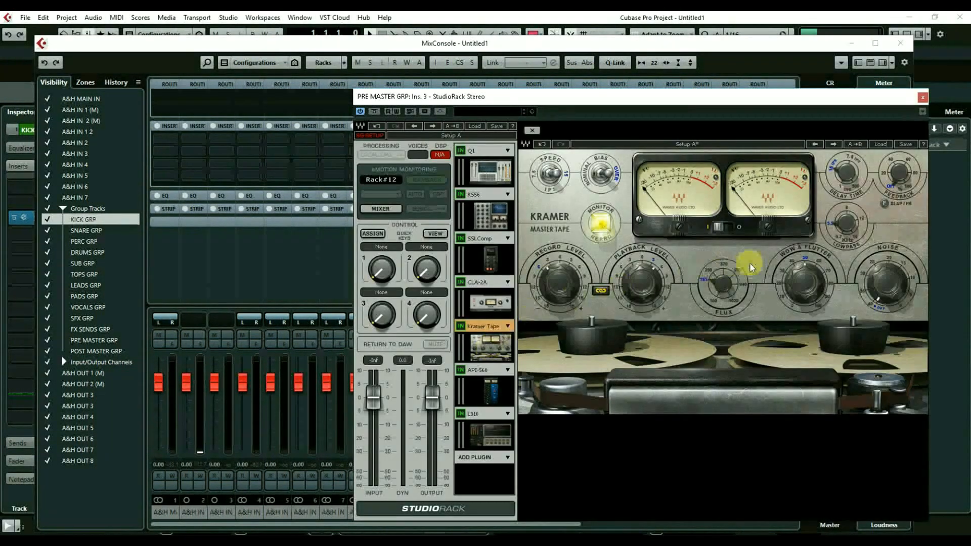
{"action": "left_click", "coordinate": [488, 391]}
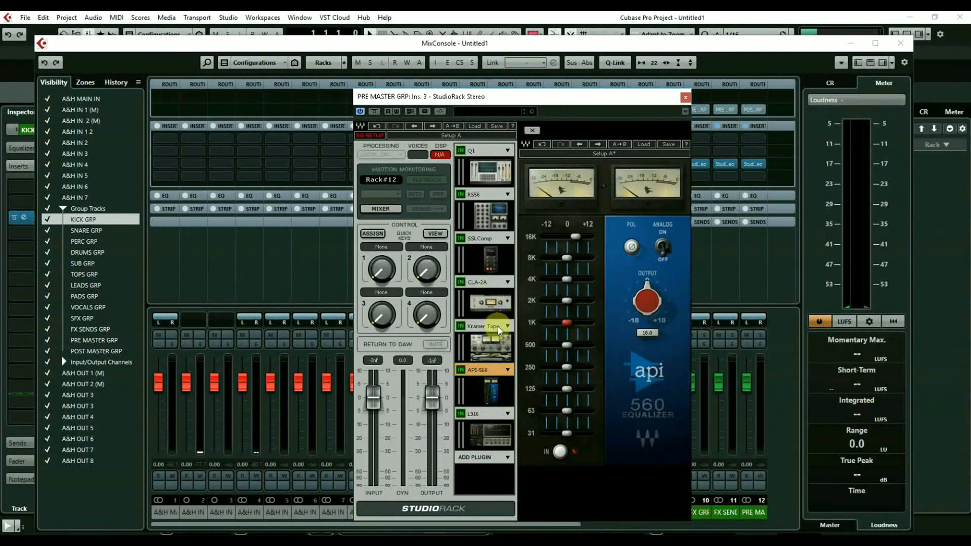
{"action": "left_click", "coordinate": [484, 428]}
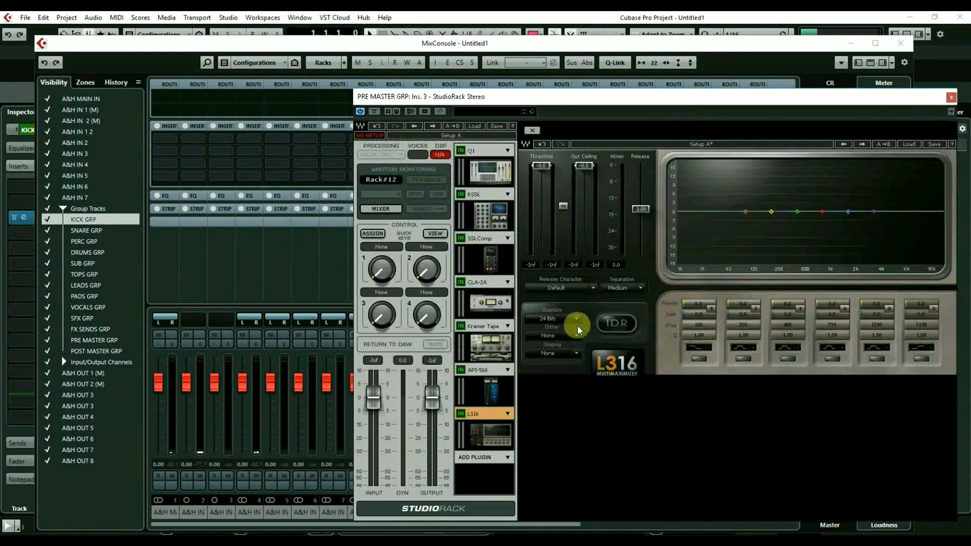
{"action": "left_click", "coordinate": [488, 337]}
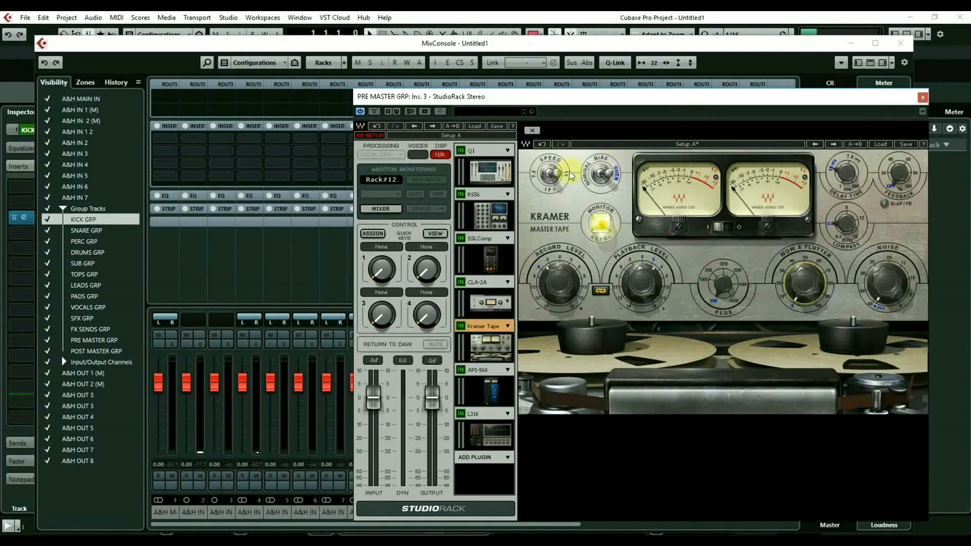
{"action": "left_click", "coordinate": [598, 177]}
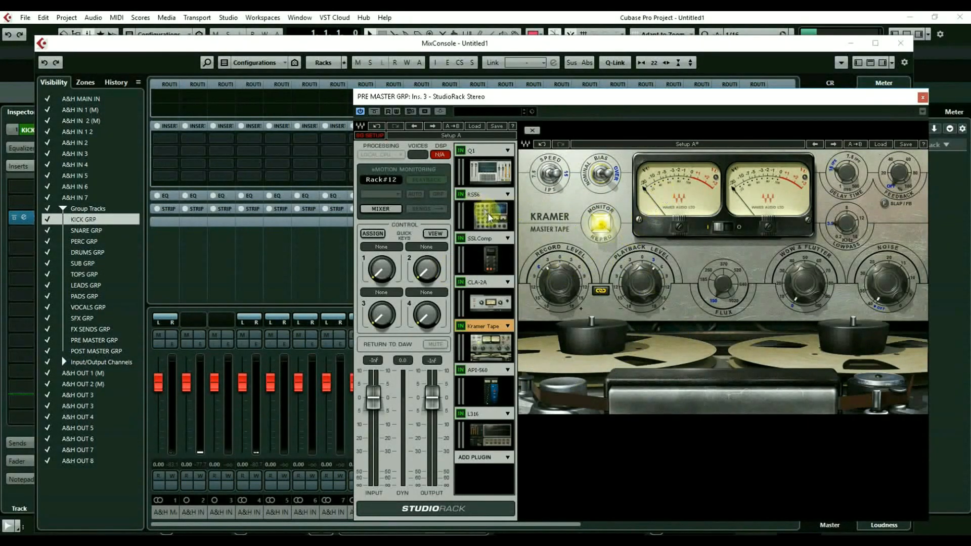
Go through PRE MASTER GRP's rack in signal order from Q1 to L316, checking each plug-in's settings
{"action": "left_click", "coordinate": [484, 265]}
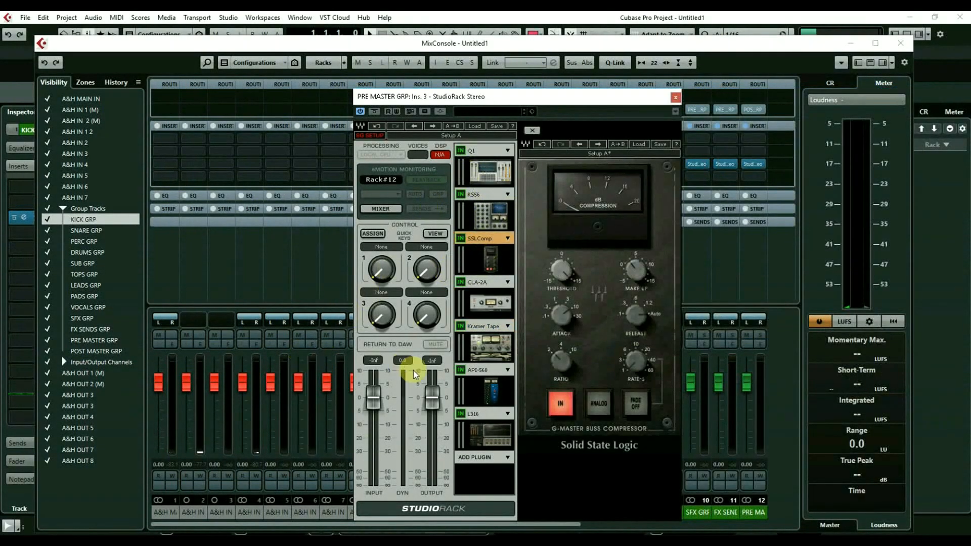
{"action": "left_click", "coordinate": [485, 163]}
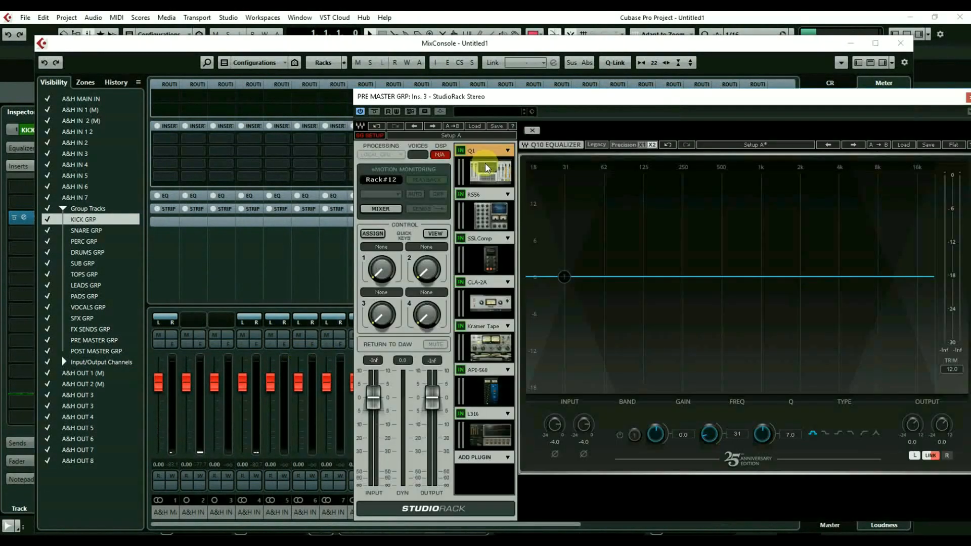
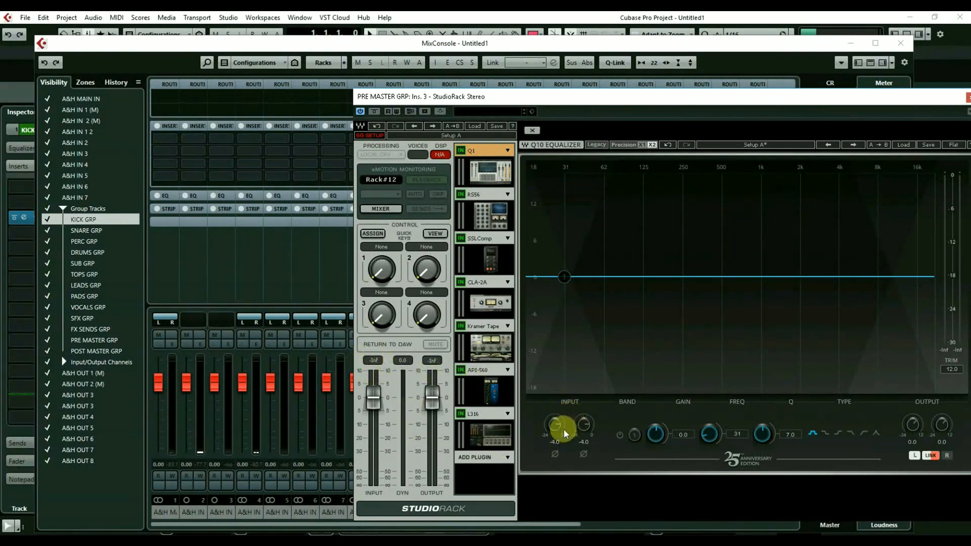
{"action": "left_click", "coordinate": [504, 209]}
{"action": "left_click", "coordinate": [483, 259]}
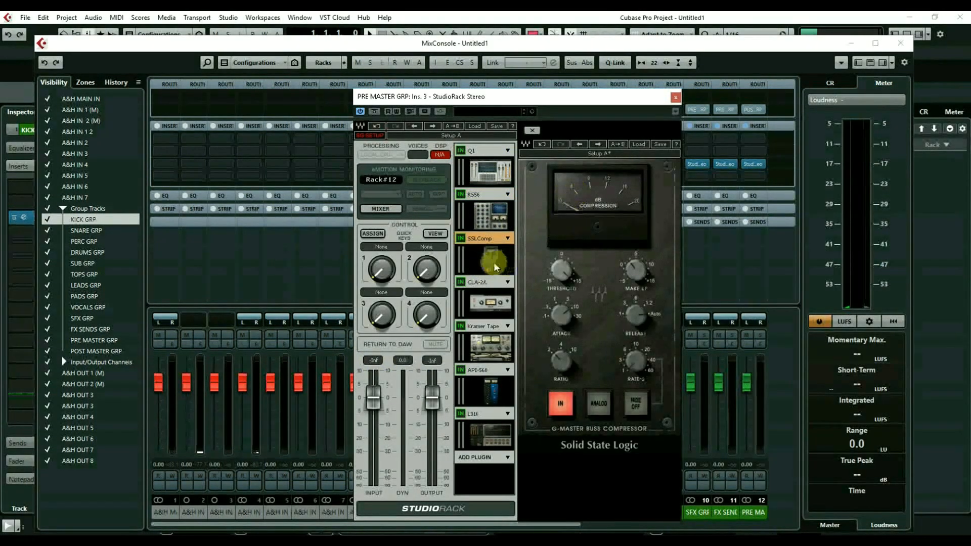
{"action": "left_click", "coordinate": [493, 302]}
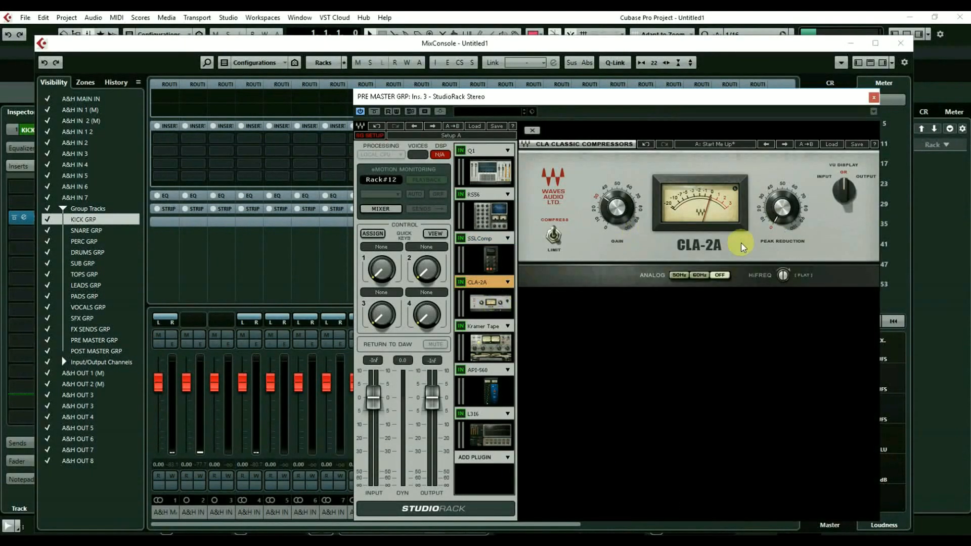
{"action": "left_click", "coordinate": [470, 328]}
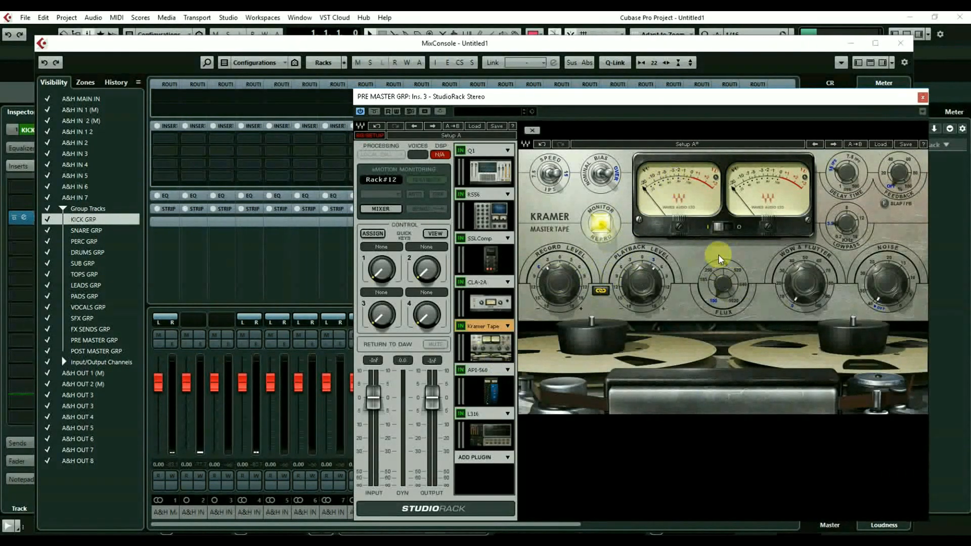
{"action": "left_click", "coordinate": [487, 392]}
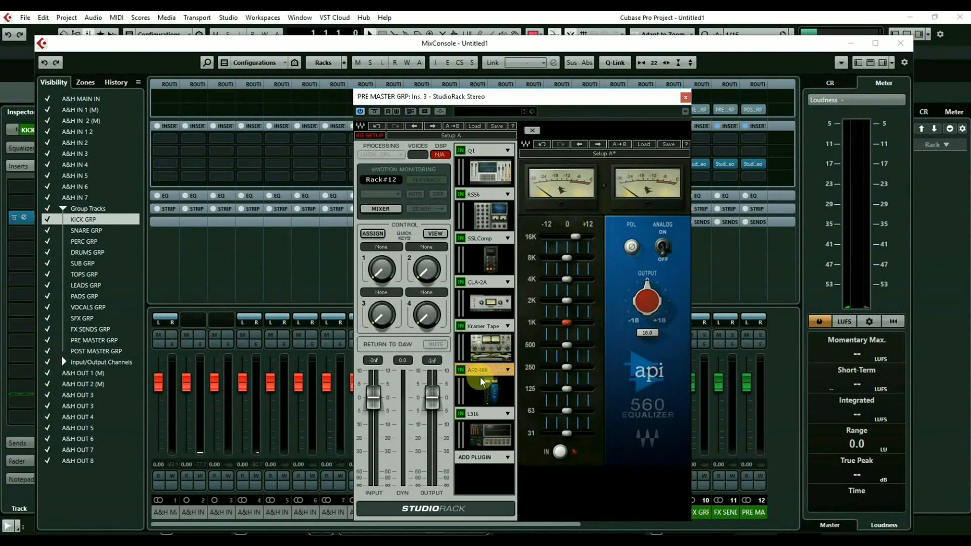
{"action": "left_click", "coordinate": [483, 436]}
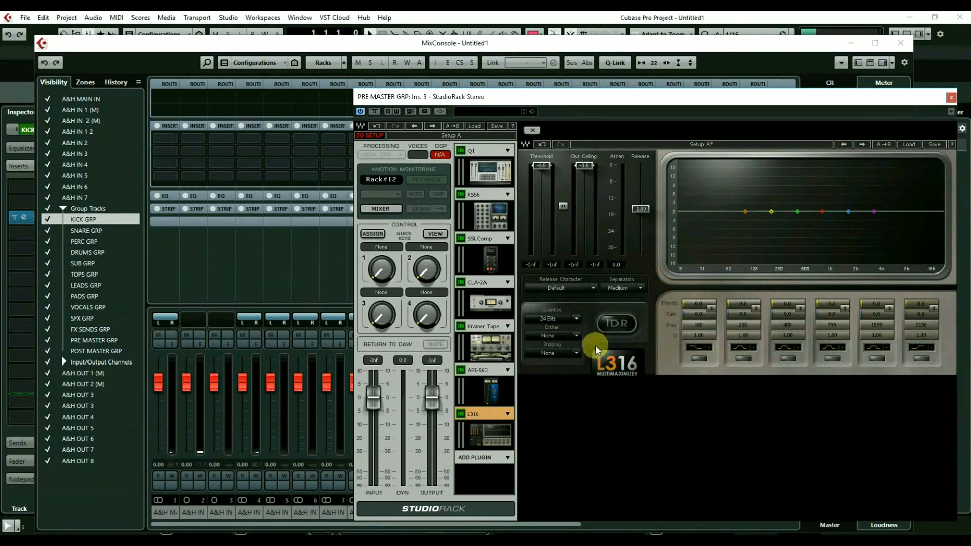
Store PRE MASTER GRP's StudioRack chain as a menu preset named with the author's name plus _StudioRack_MasterChain3, and close the rack
{"action": "left_click_drag", "start_coordinate": [537, 100], "coordinate": [353, 93]}
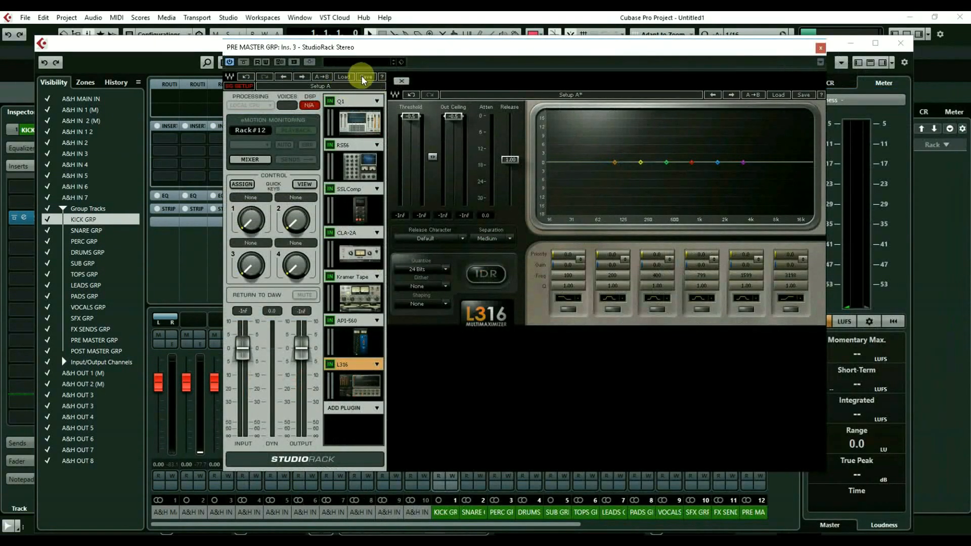
{"action": "left_click", "coordinate": [366, 77]}
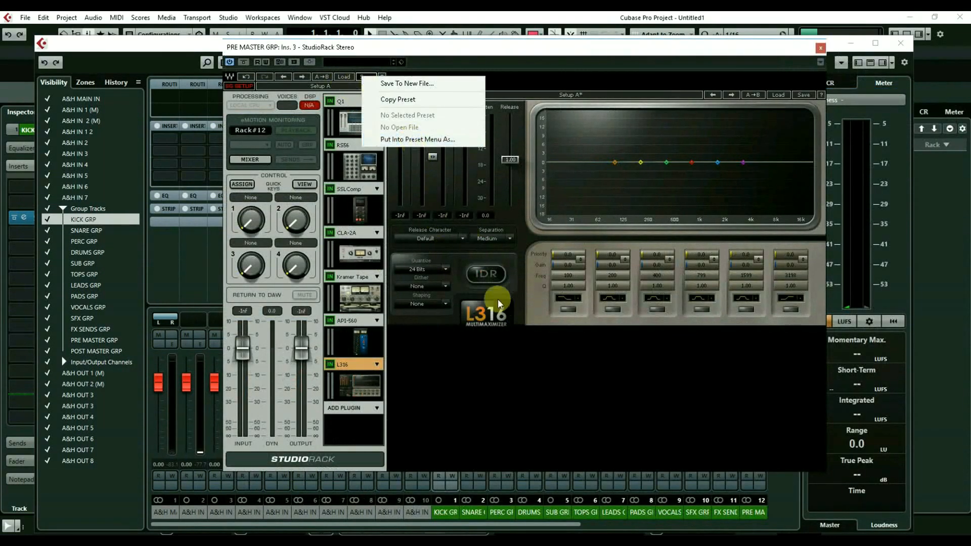
{"action": "left_click", "coordinate": [410, 143]}
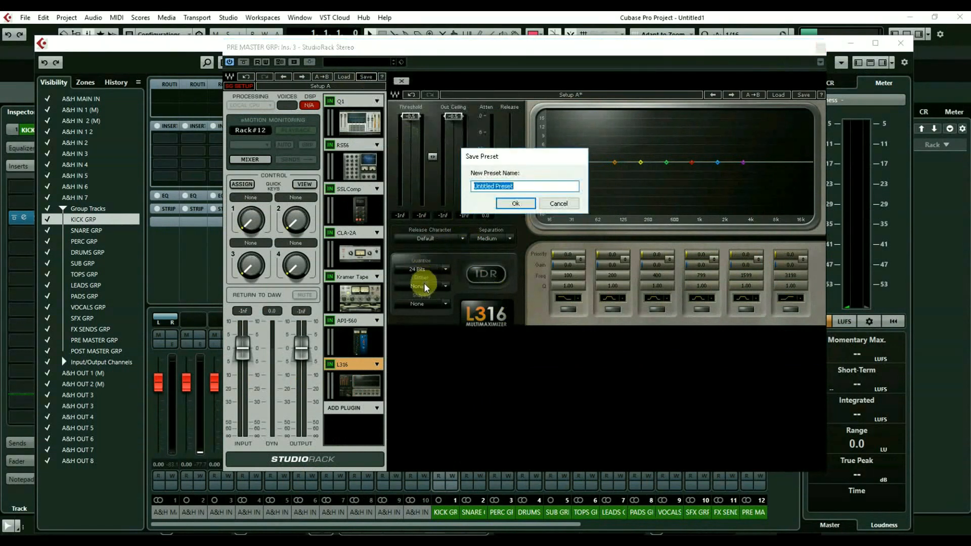
{"action": "type", "text": "Vital "}
{"action": "type", "text": "Kent"}
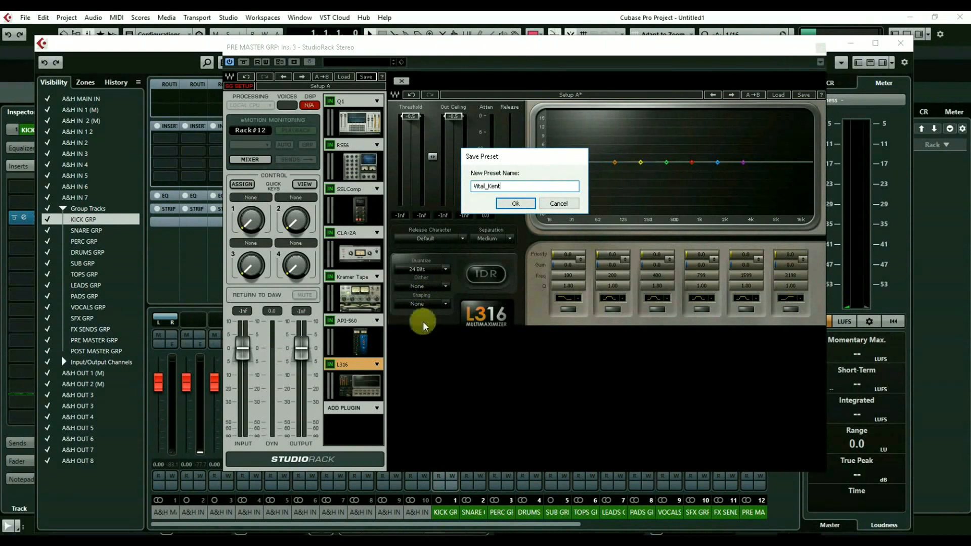
{"action": "type", "text": "_StudioRack_Ma"}
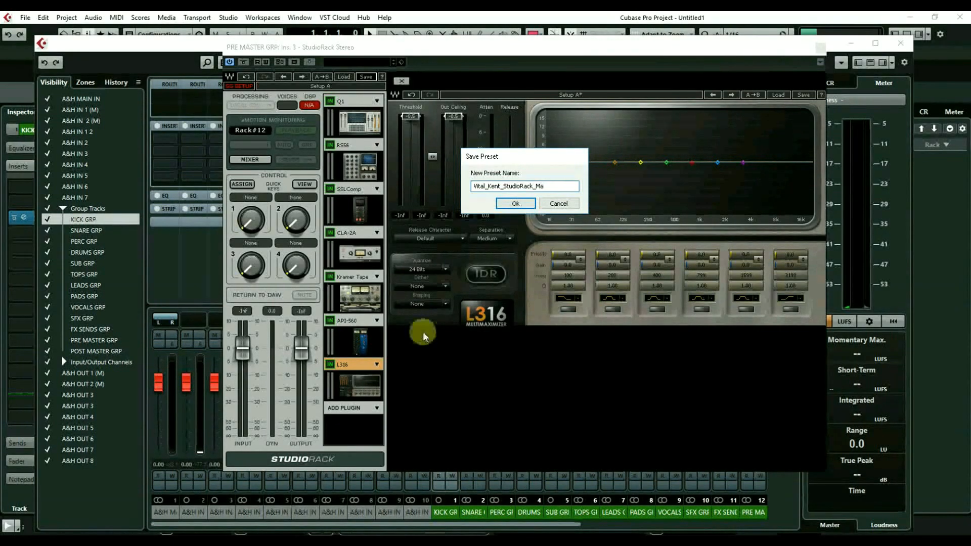
{"action": "type", "text": "sterChain"}
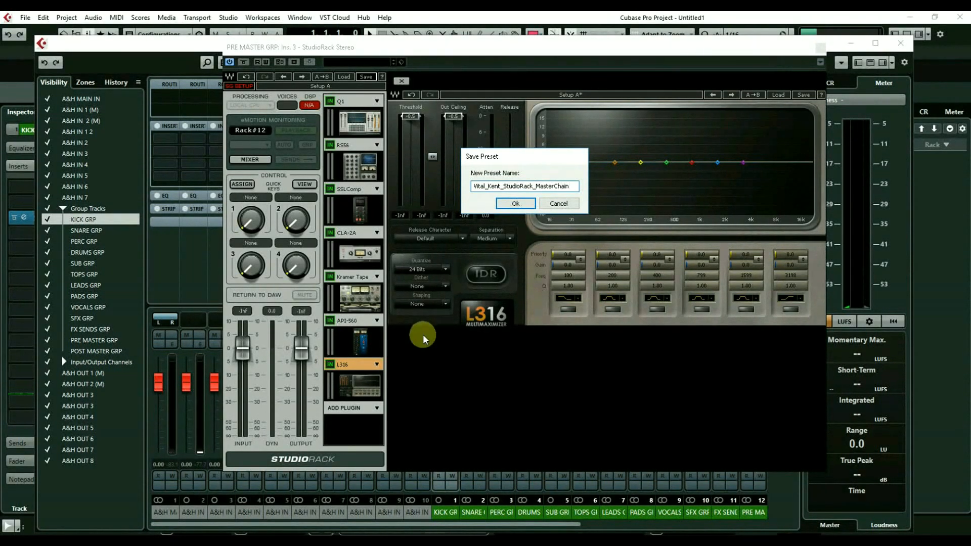
{"action": "type", "text": "3"}
{"action": "left_click", "coordinate": [515, 204]}
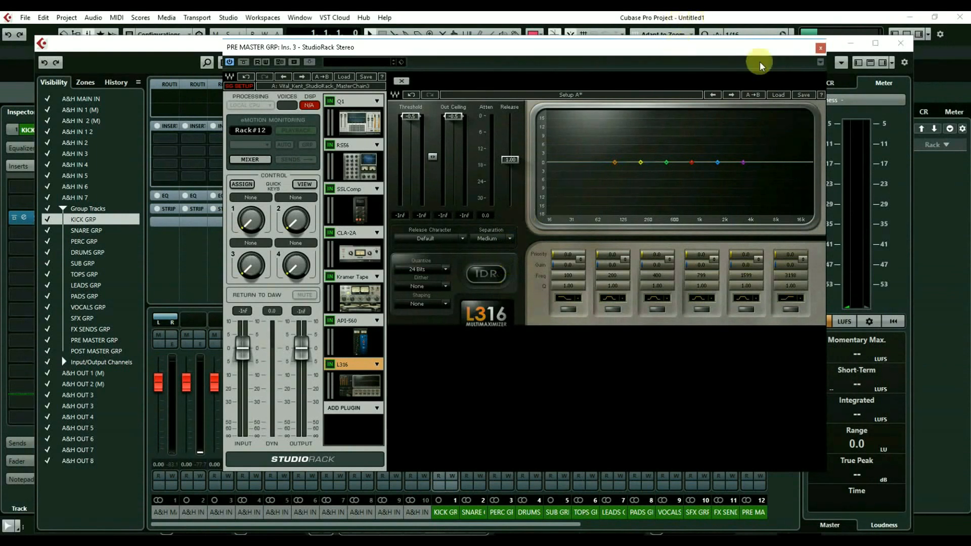
{"action": "left_click", "coordinate": [819, 47]}
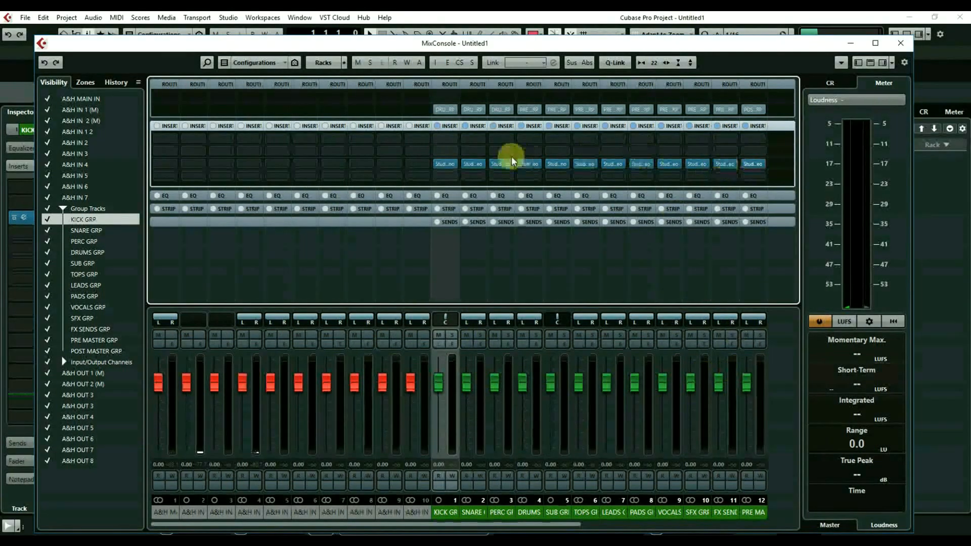
Insert VPS Scope CM edition in the first insert slot of A&H IN 7, set it to Stereofield view and close it
{"action": "left_click", "coordinate": [501, 522]}
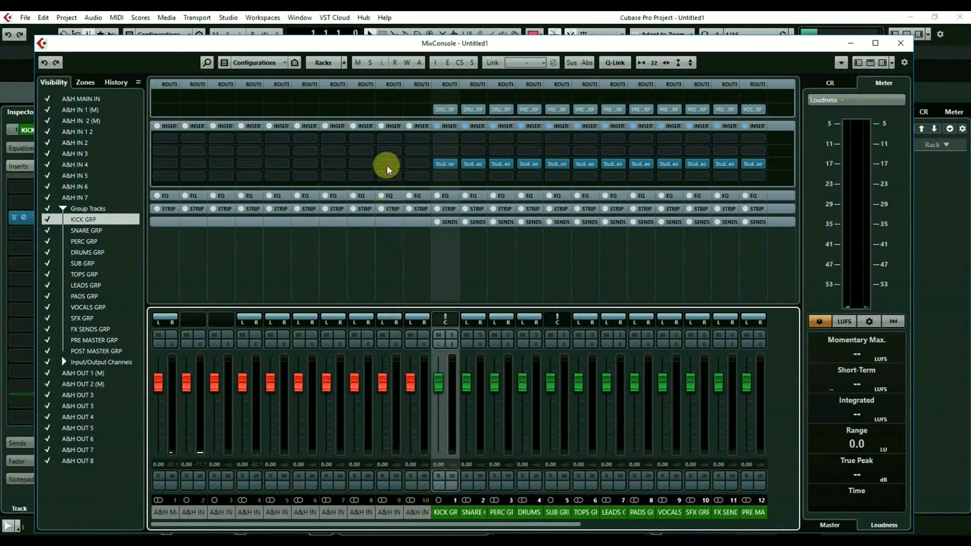
{"action": "left_click", "coordinate": [413, 139]}
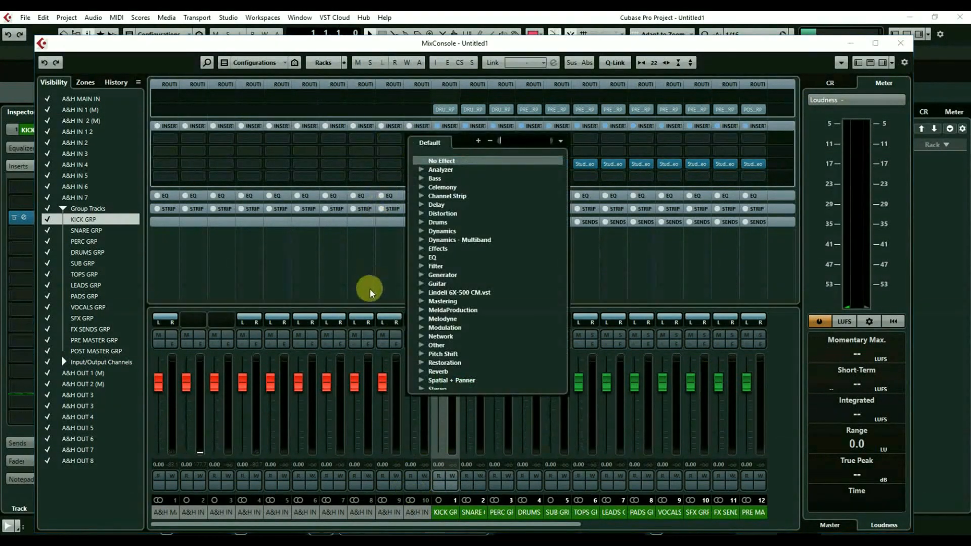
{"action": "type", "text": "vps"}
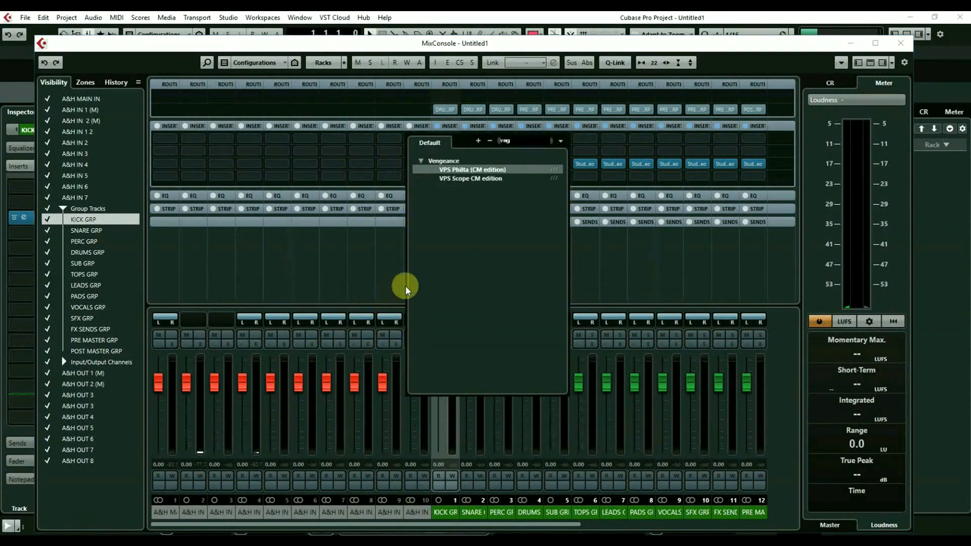
{"action": "left_click", "coordinate": [466, 178]}
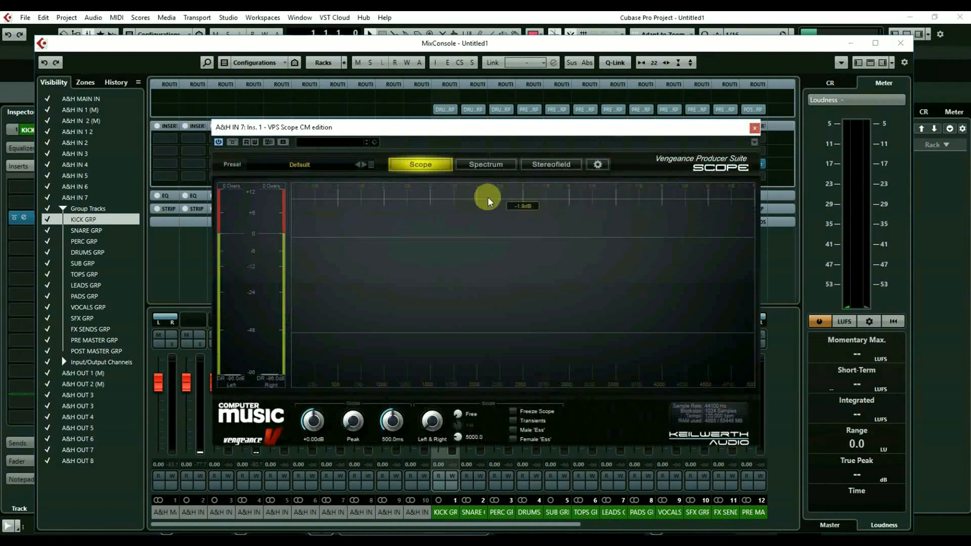
{"action": "left_click", "coordinate": [478, 163]}
{"action": "left_click", "coordinate": [543, 168]}
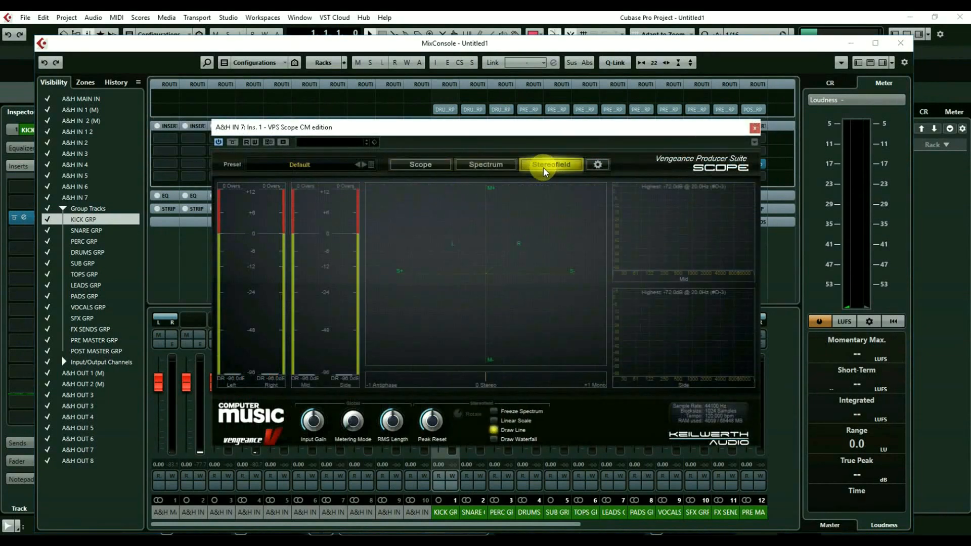
{"action": "left_click", "coordinate": [753, 128]}
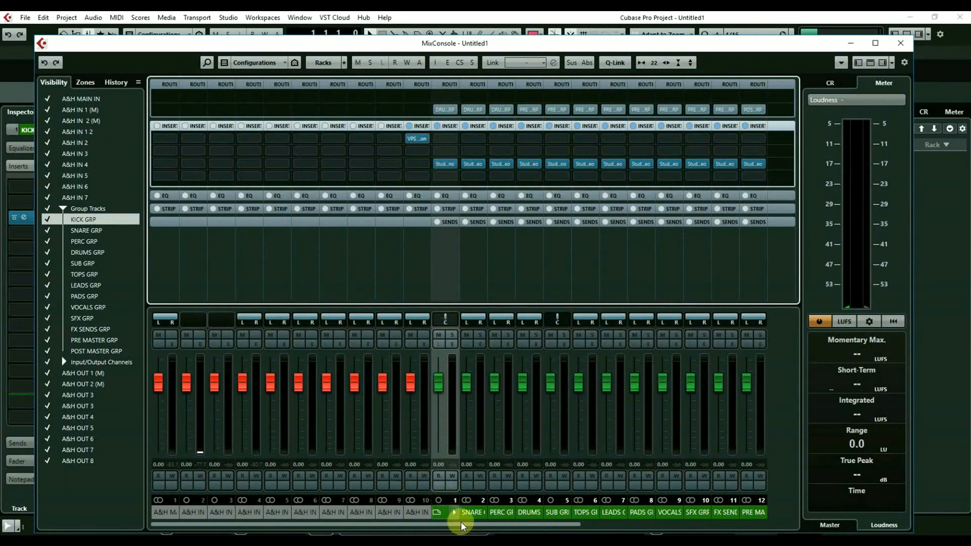
Insert VPS Scope CM edition in the first insert slot of A&H MAIN OUT, set it to Stereofield view and close it
{"action": "left_click_drag", "start_coordinate": [471, 526], "coordinate": [686, 526]}
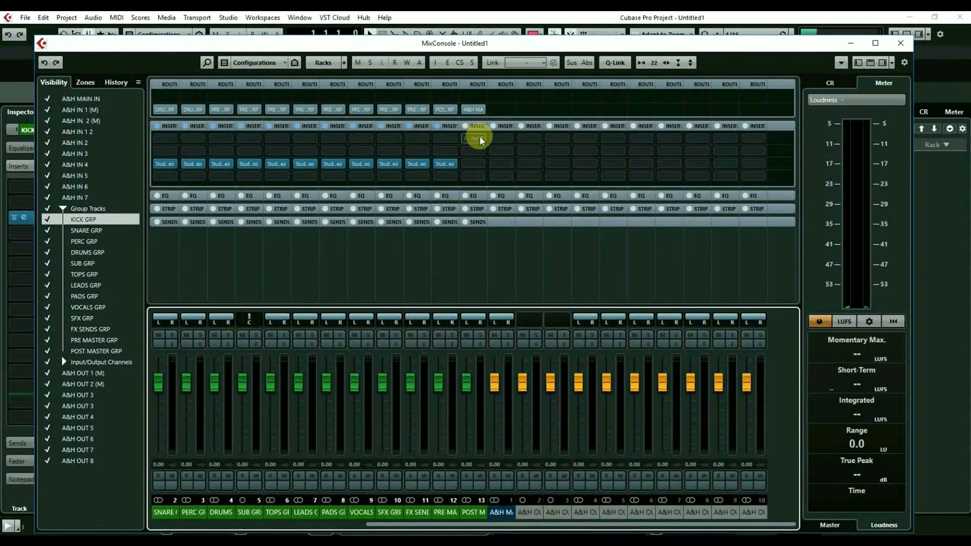
{"action": "left_click", "coordinate": [502, 140]}
{"action": "type", "text": "ven"}
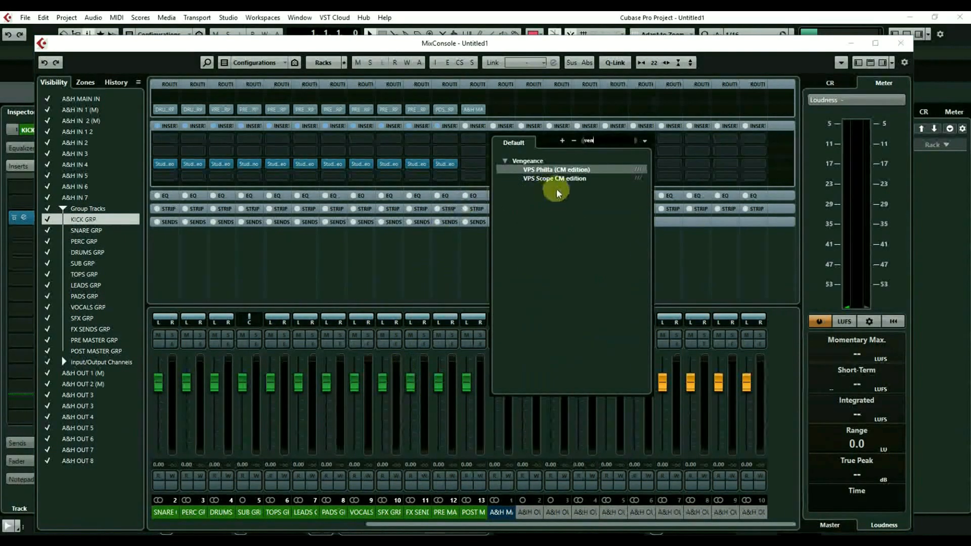
{"action": "left_click", "coordinate": [560, 179]}
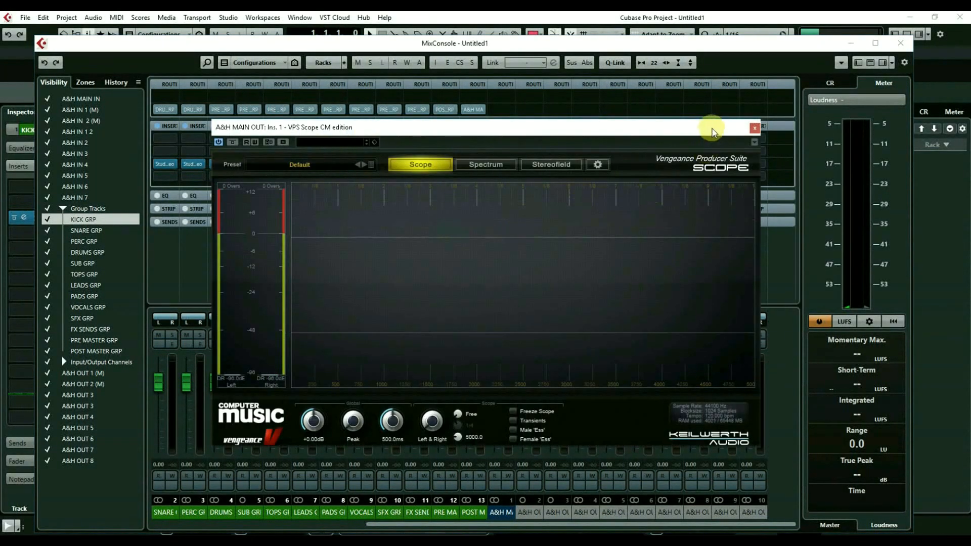
{"action": "left_click", "coordinate": [485, 165]}
{"action": "left_click", "coordinate": [551, 164]}
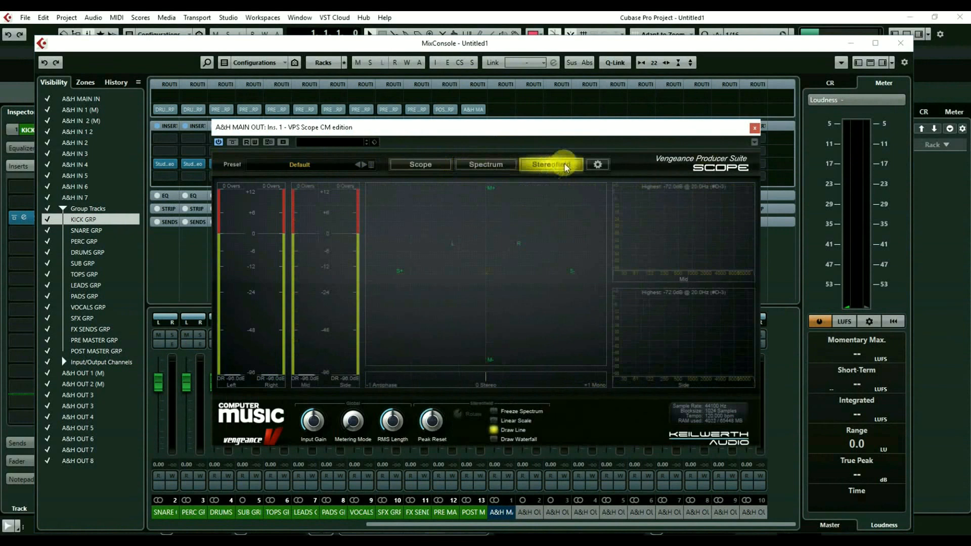
{"action": "left_click", "coordinate": [754, 128]}
Insert WLM Meter Stereo in the second insert slot of A&H MAIN OUT and close its plug-in window
{"action": "left_click", "coordinate": [502, 152]}
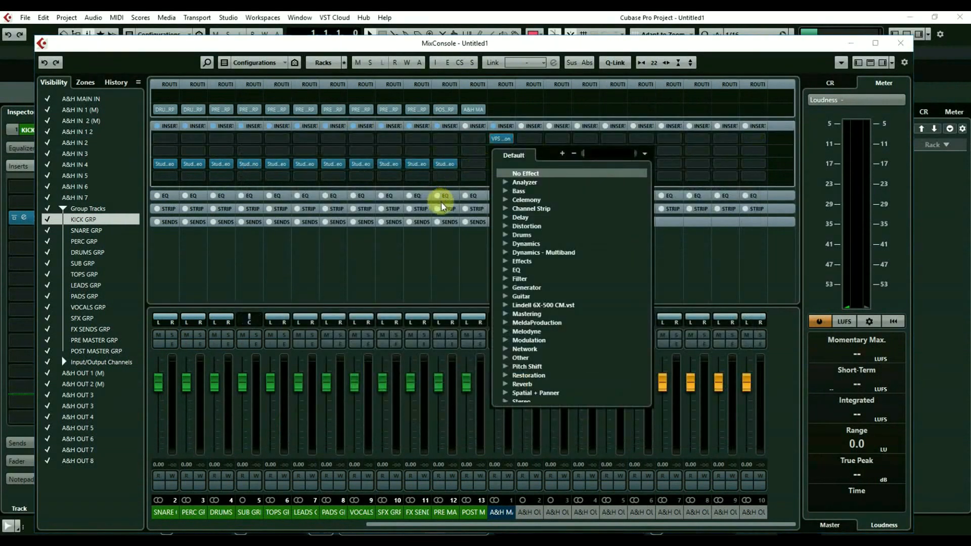
{"action": "type", "text": "wlm"}
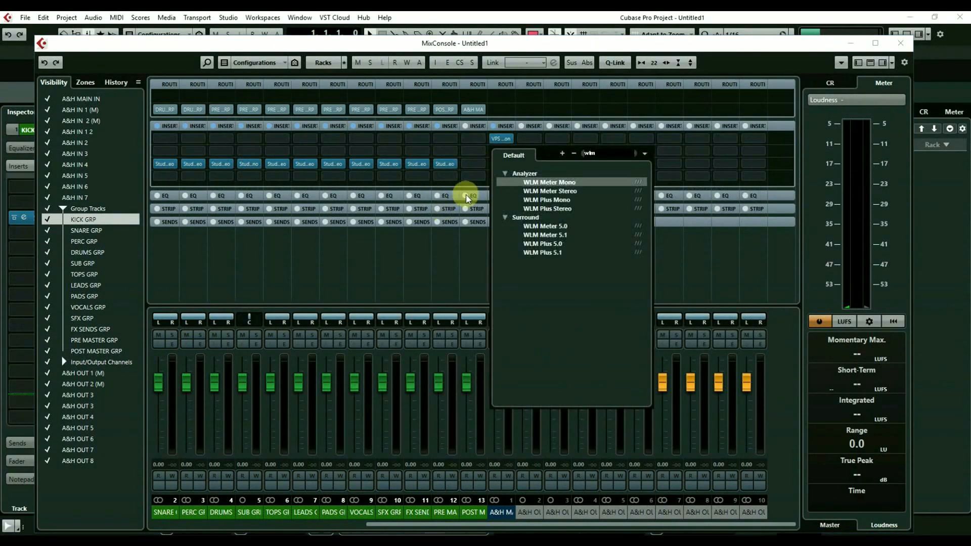
{"action": "left_click", "coordinate": [550, 191]}
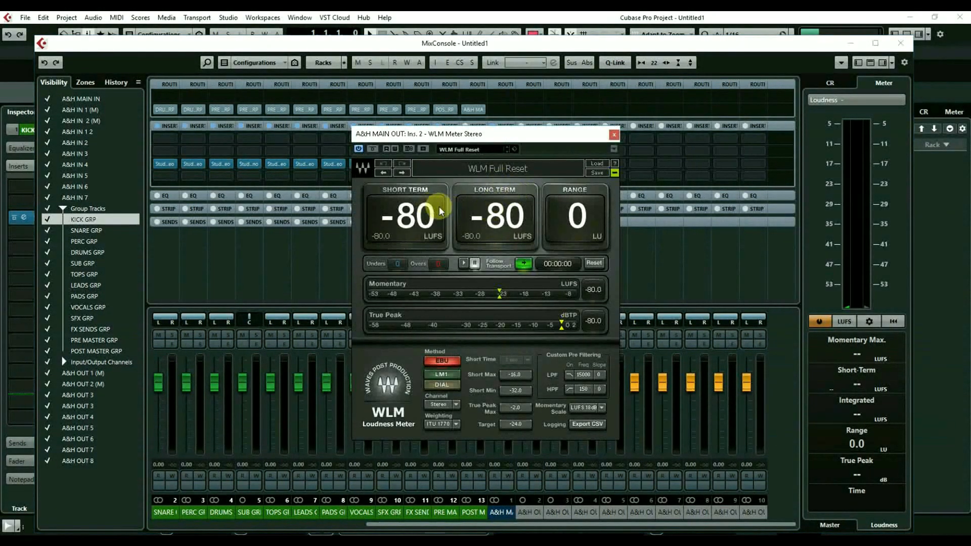
{"action": "left_click", "coordinate": [614, 134]}
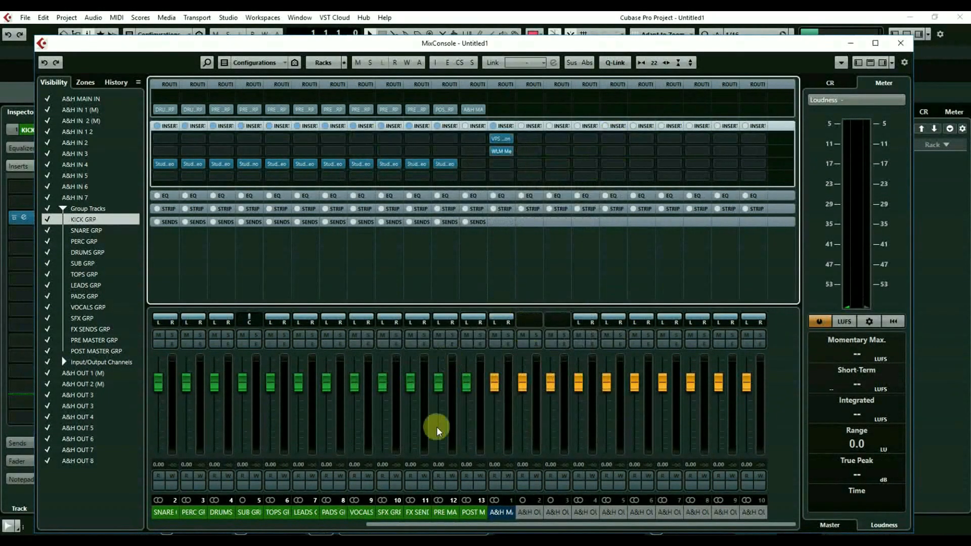
Copy the WLM Meter Stereo insert from A&H MAIN OUT to the second insert slot of A&H IN 7
{"action": "left_click_drag", "start_coordinate": [439, 524], "coordinate": [343, 526]}
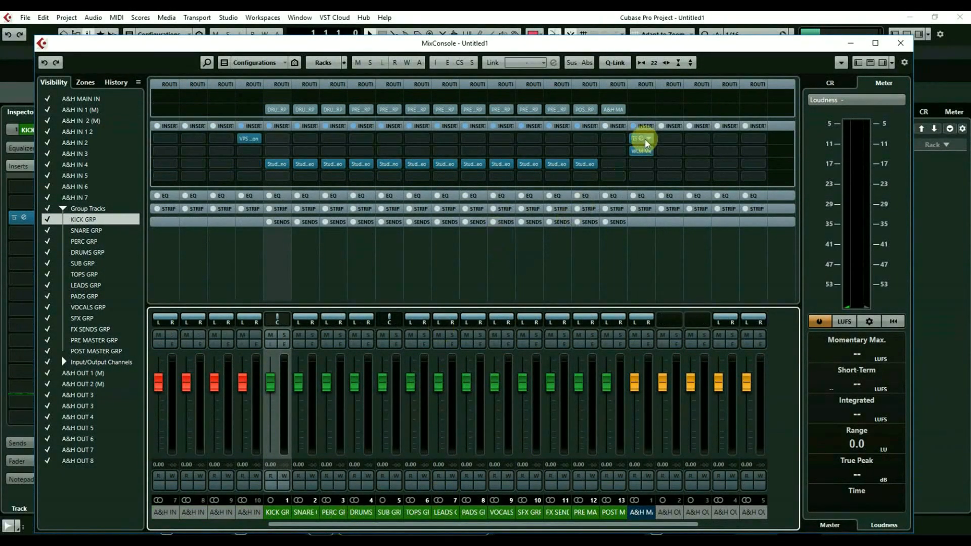
{"action": "left_click_drag", "start_coordinate": [645, 156], "coordinate": [250, 151]}
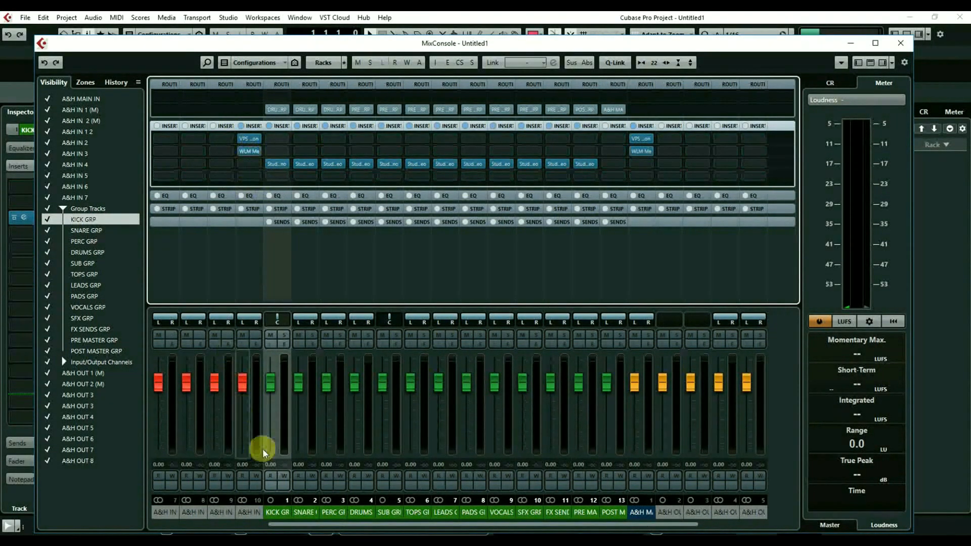
{"action": "mouse_move", "coordinate": [380, 521]}
{"action": "left_mouse_down"}
{"action": "mouse_move", "coordinate": [404, 521]}
{"action": "mouse_move", "coordinate": [212, 522]}
{"action": "mouse_move", "coordinate": [372, 521]}
{"action": "left_mouse_up"}
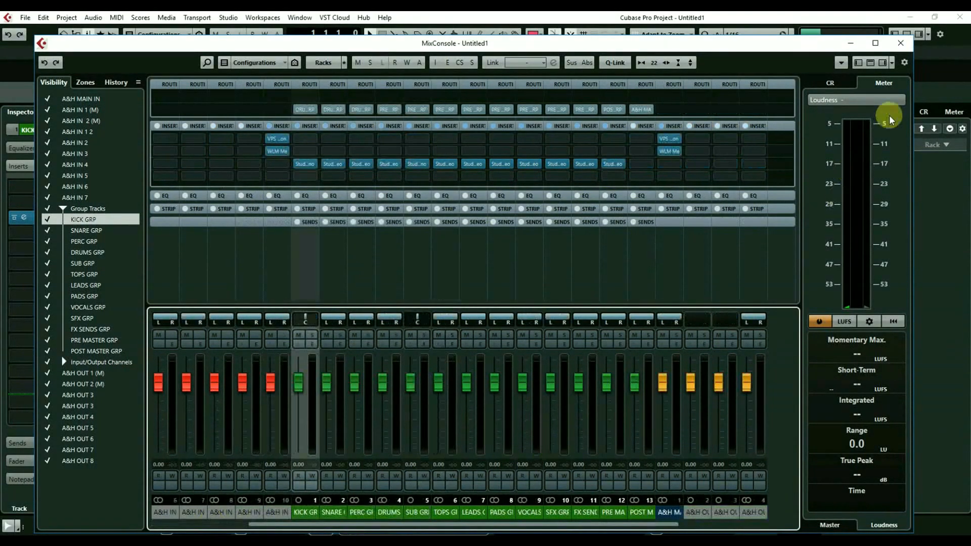
Close the MixConsole window and collapse the Group Tracks folder in the track list
{"action": "left_click", "coordinate": [901, 43]}
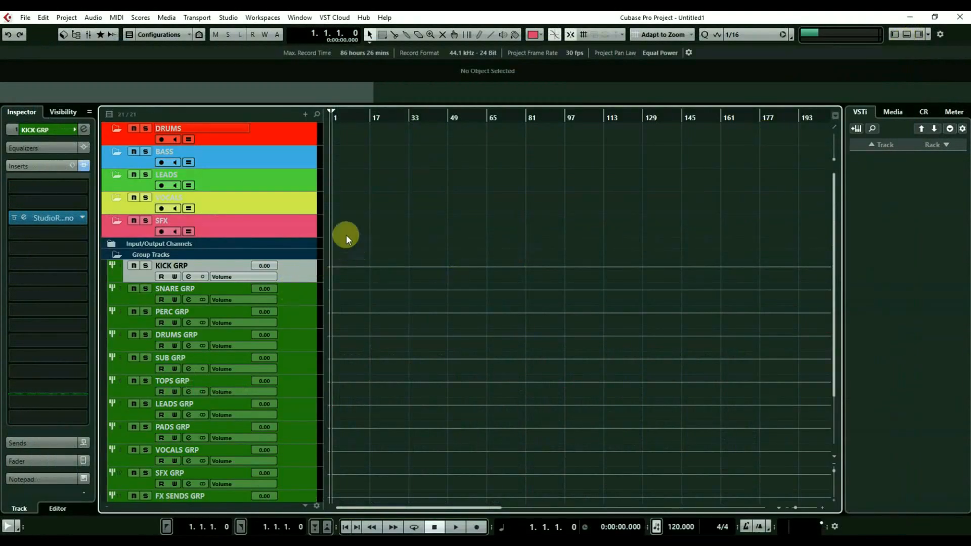
{"action": "scroll", "coordinate": [375, 402], "scroll_direction": "down", "scroll_amount": 3}
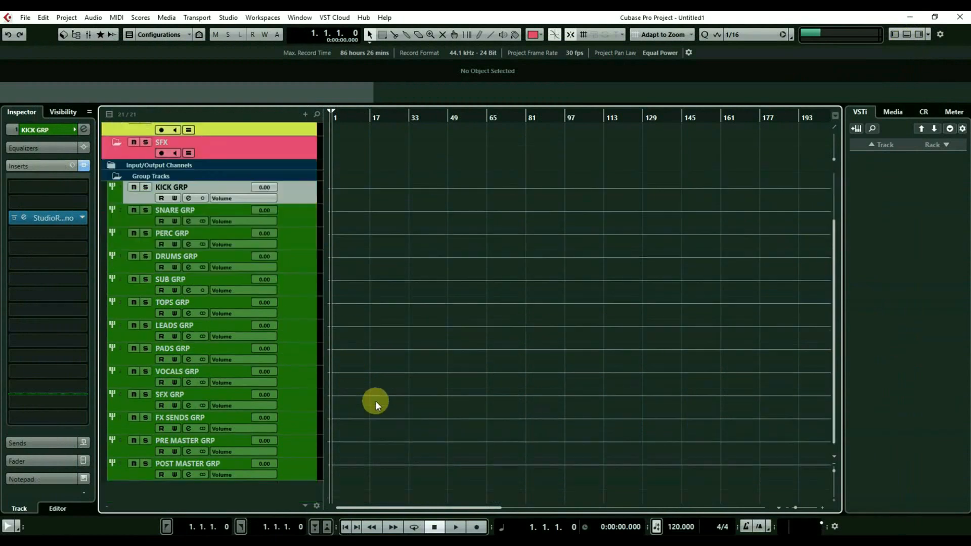
{"action": "left_click", "coordinate": [116, 176]}
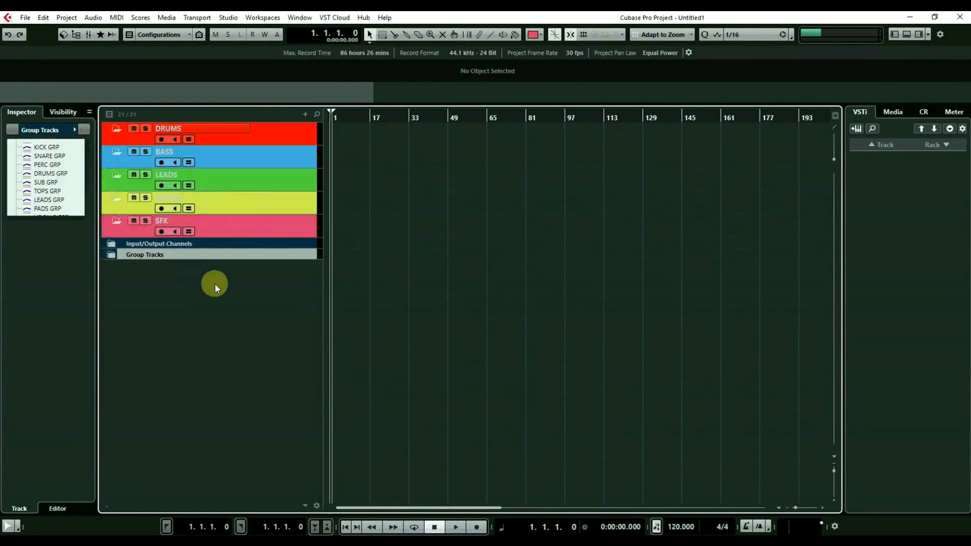
Add 10 stereo FX channel tracks with the StudioRack Stereo effect, output to FX SENDS GRP and created inside a folder
{"action": "right_click", "coordinate": [246, 281]}
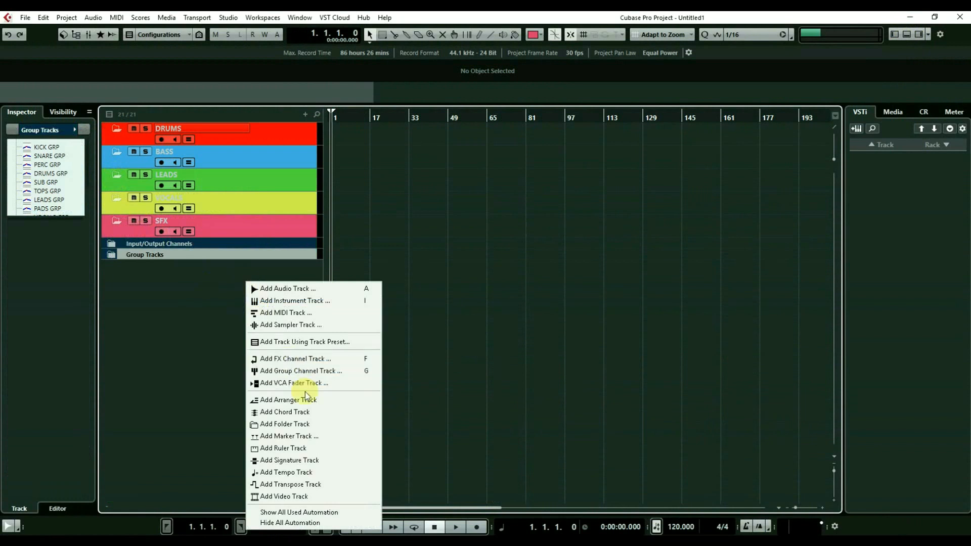
{"action": "left_click", "coordinate": [354, 358]}
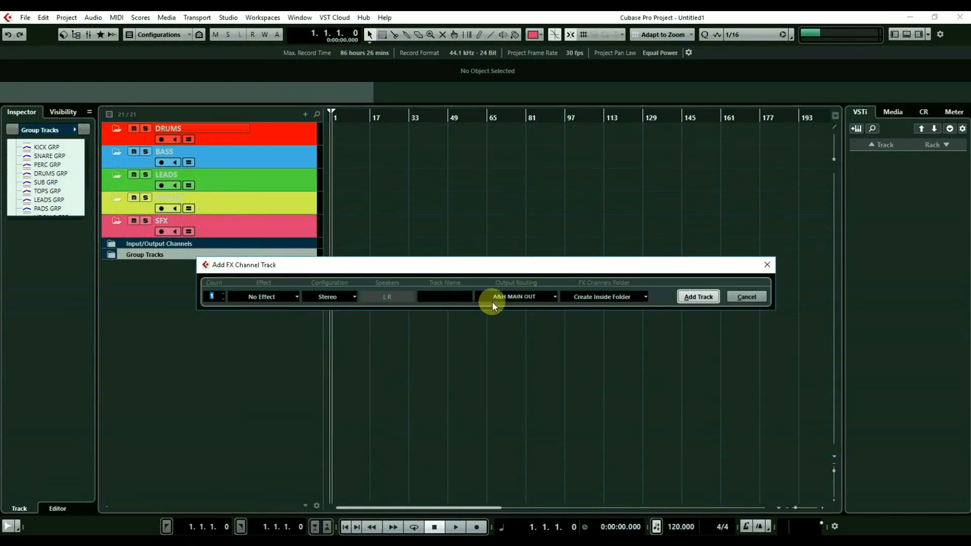
{"action": "left_click", "coordinate": [263, 296]}
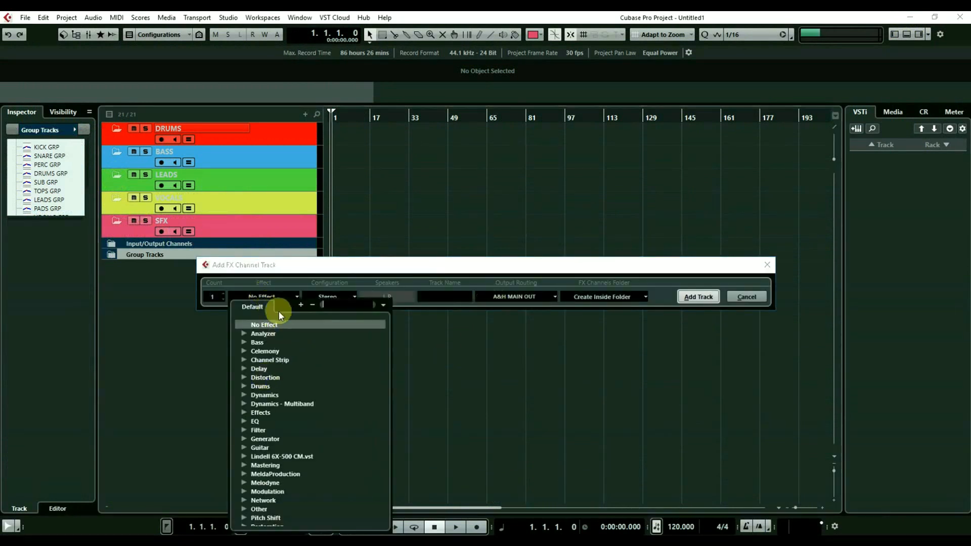
{"action": "type", "text": "studio"}
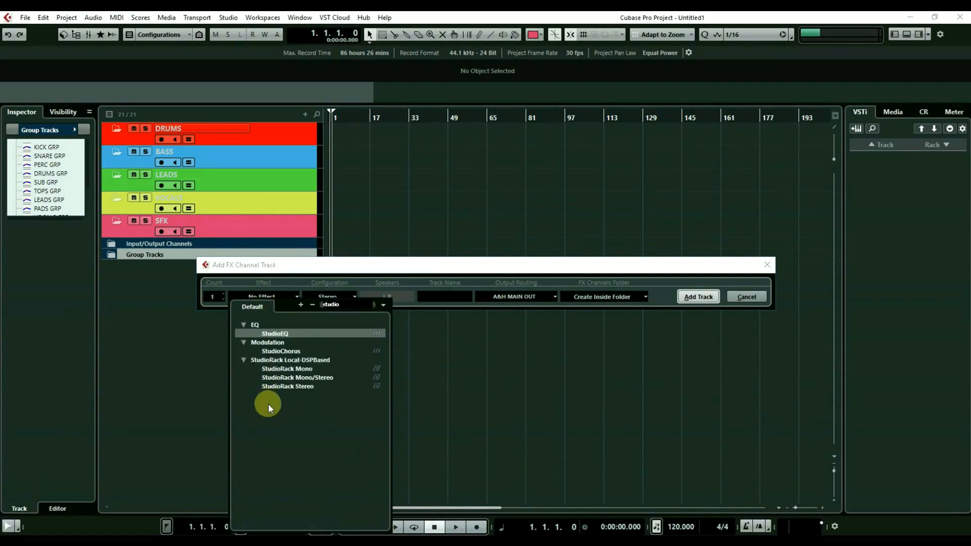
{"action": "left_click", "coordinate": [298, 386]}
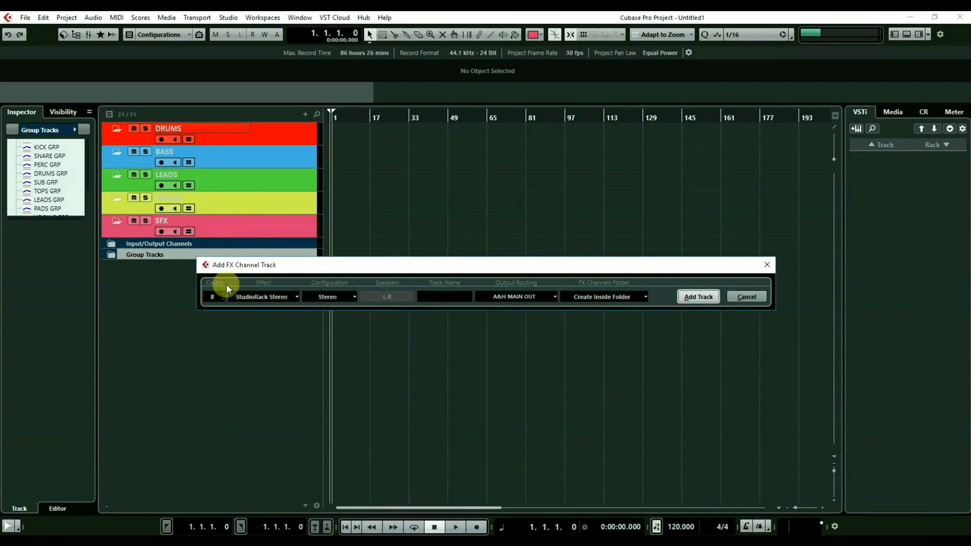
{"action": "left_click", "coordinate": [437, 298]}
{"action": "left_click", "coordinate": [529, 296]}
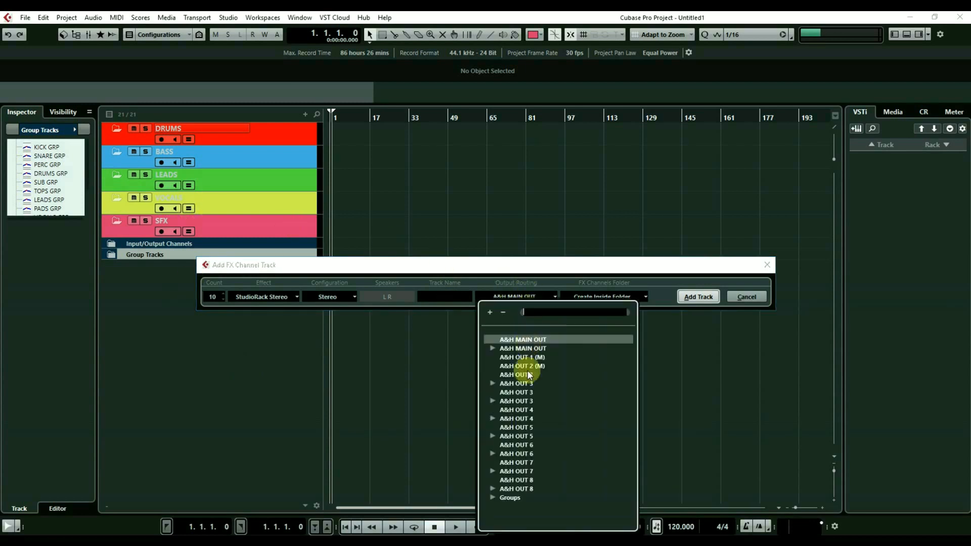
{"action": "left_click", "coordinate": [489, 495]}
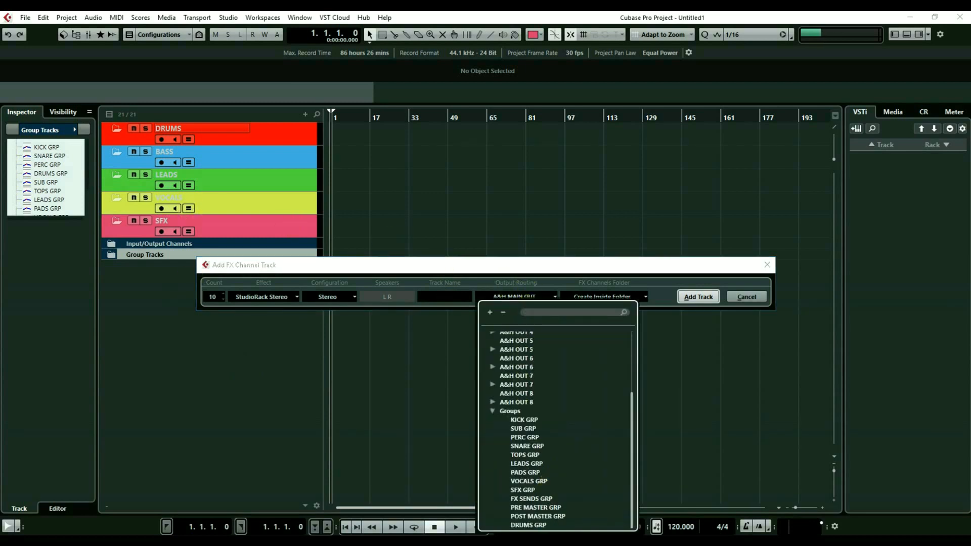
{"action": "left_click", "coordinate": [519, 496]}
{"action": "left_click", "coordinate": [706, 292]}
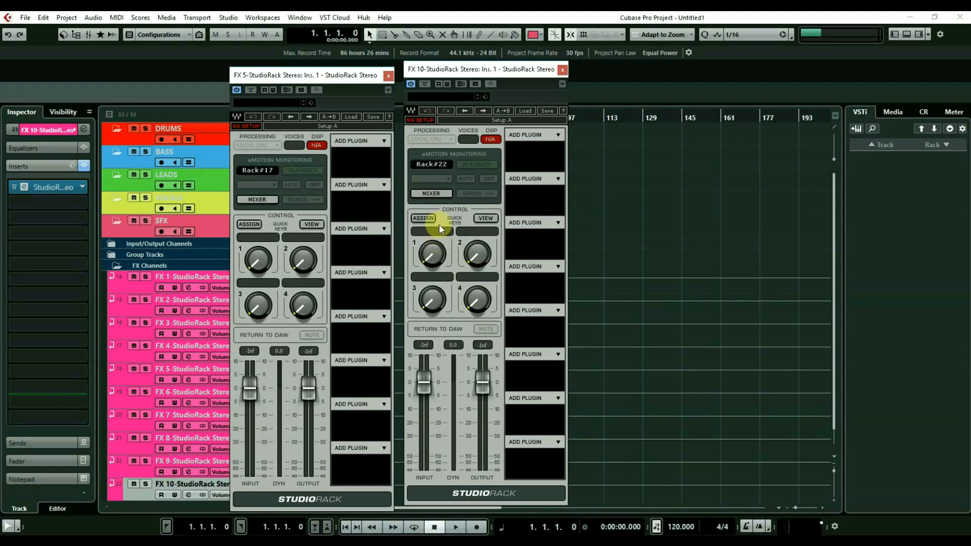
Close all the StudioRack Stereo plug-in windows of the new FX channels
{"action": "left_click", "coordinate": [563, 69]}
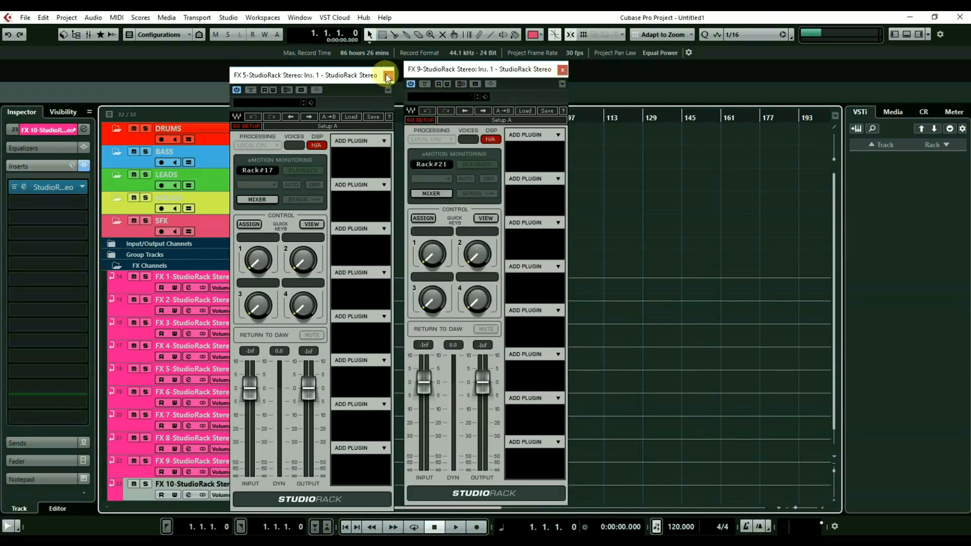
{"action": "left_click", "coordinate": [387, 76]}
{"action": "left_click", "coordinate": [562, 69]}
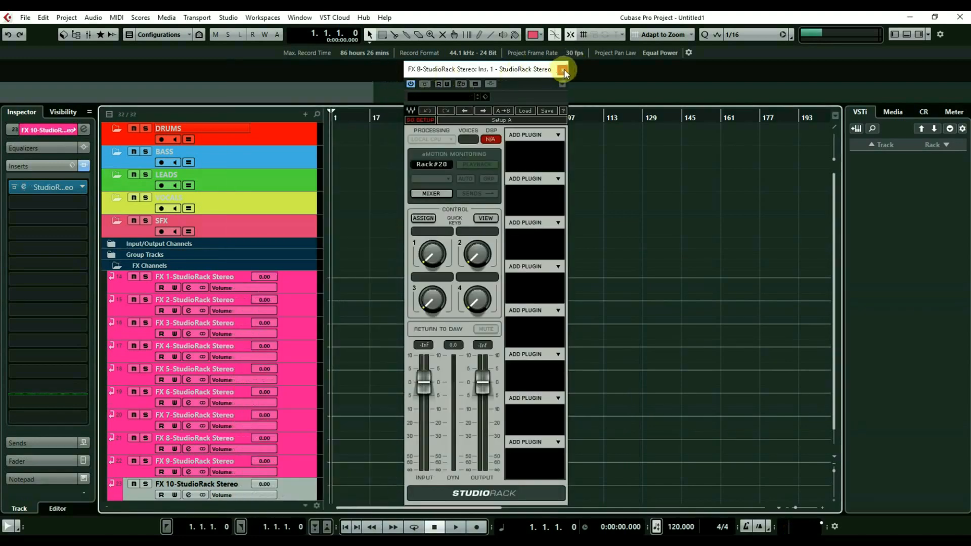
{"action": "left_click", "coordinate": [563, 69]}
{"action": "left_click", "coordinate": [563, 70]}
{"action": "left_click", "coordinate": [564, 70]}
Rename the first FX channel track as "FX 1-Small Reverb"
{"action": "left_click", "coordinate": [169, 277]}
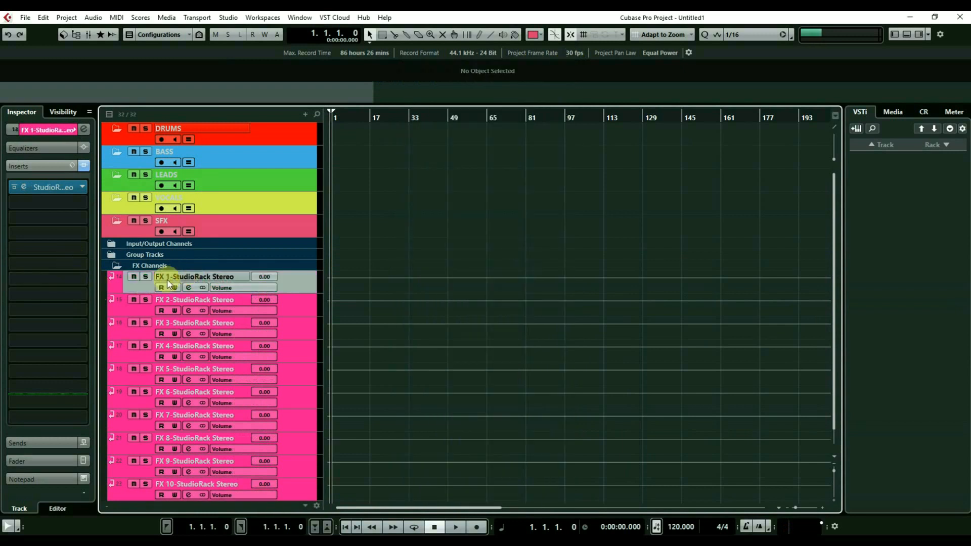
{"action": "double_click", "coordinate": [172, 277]}
{"action": "type", "text": "FX 1-"}
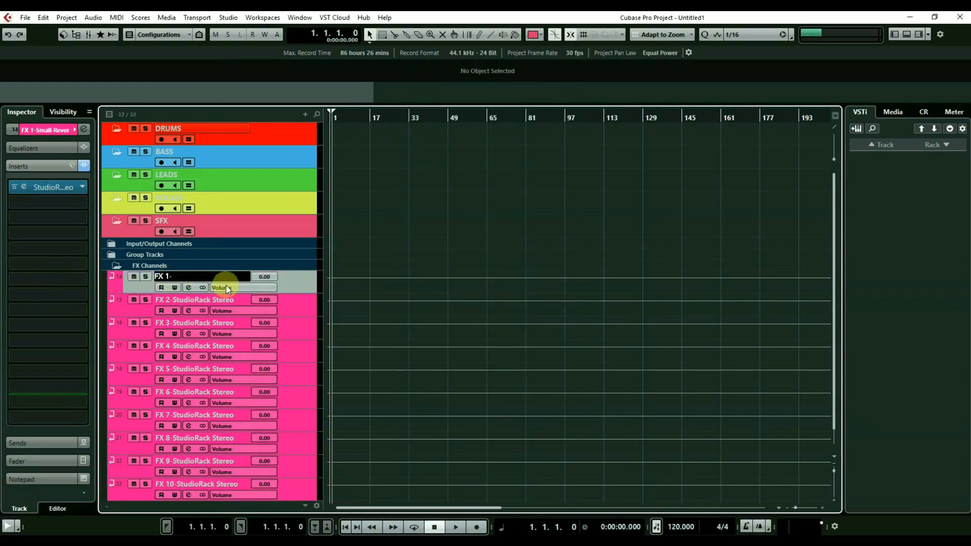
{"action": "type", "text": "Small Reverb"}
{"action": "key", "text": "Return"}
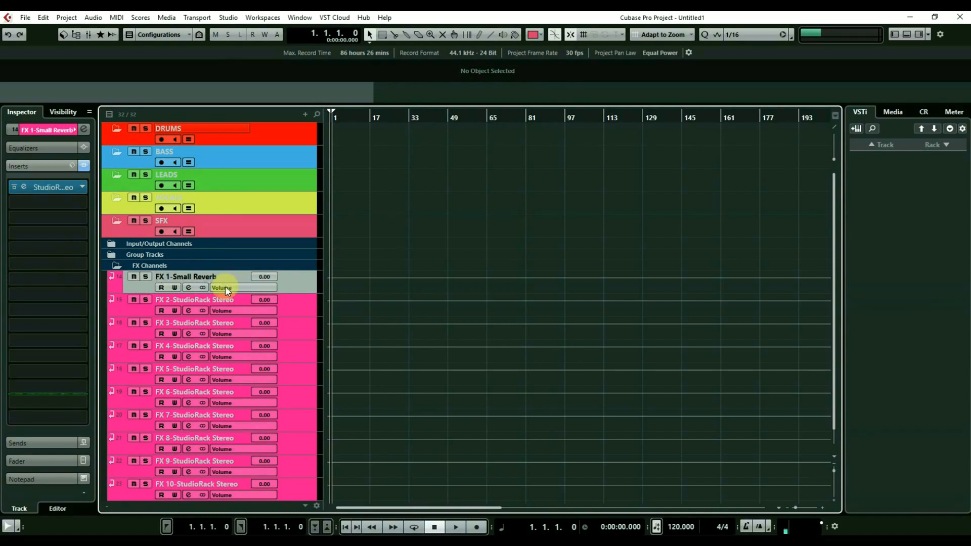
Rename the second FX channel track as "FX 2-Med Reverb"
{"action": "double_click", "coordinate": [194, 300]}
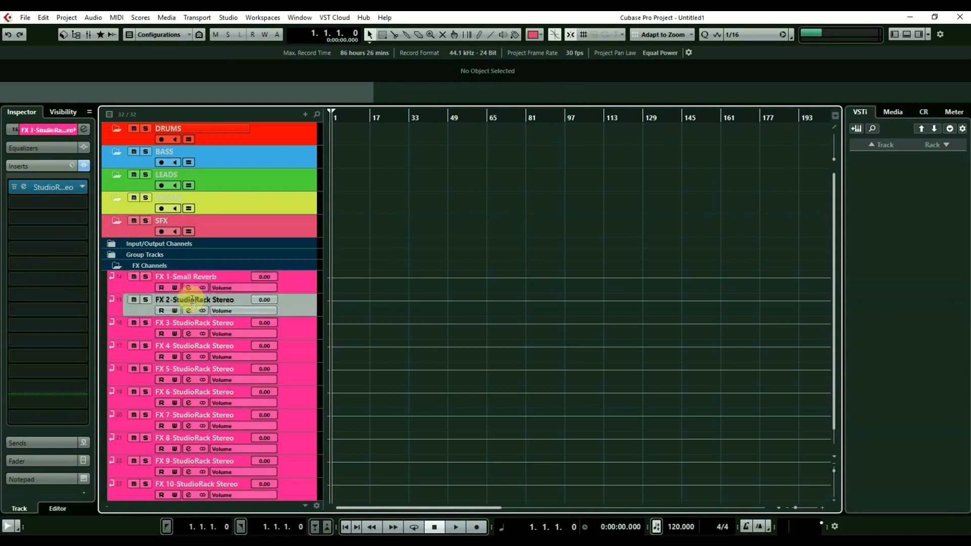
{"action": "left_click_drag", "start_coordinate": [175, 300], "coordinate": [266, 295]}
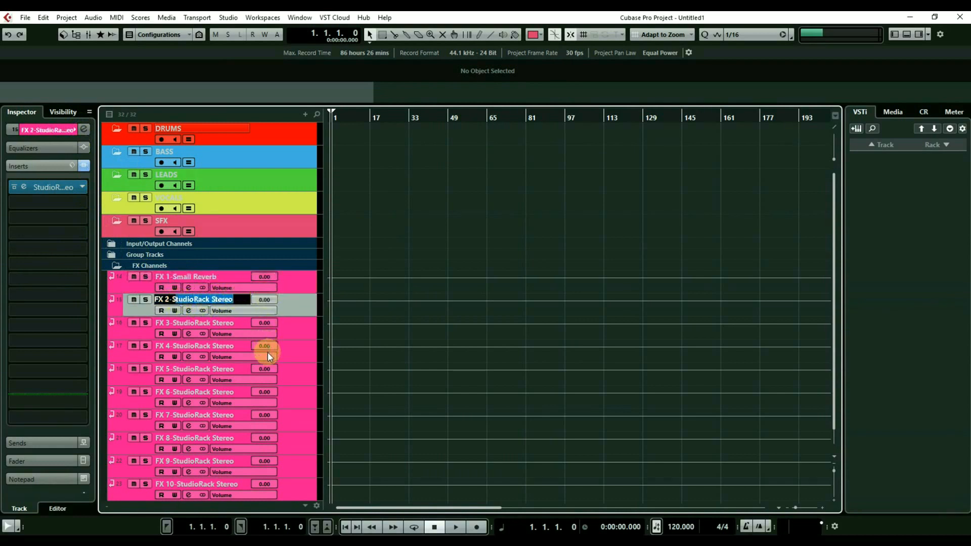
{"action": "key", "text": "BackSpace"}
{"action": "type", "text": "M"}
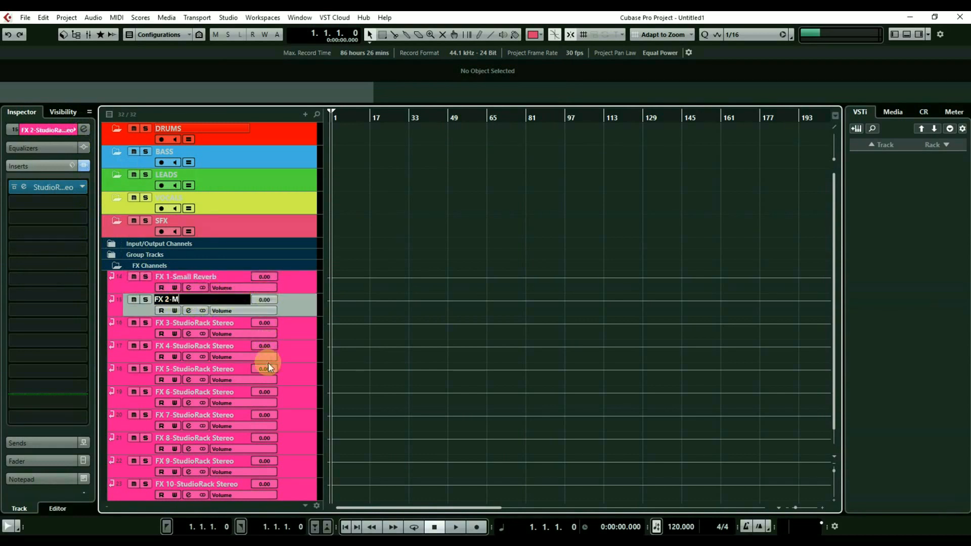
{"action": "type", "text": "ed Reverb"}
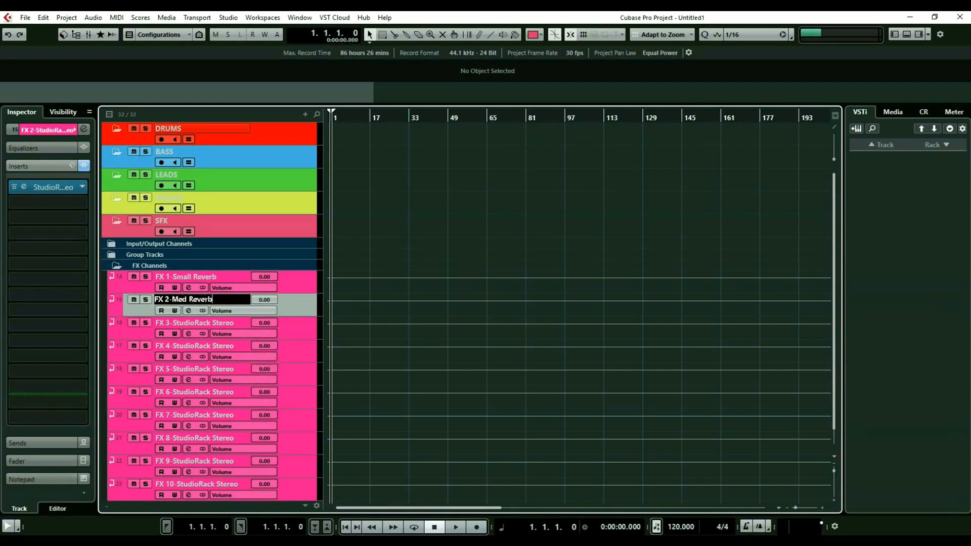
{"action": "key", "text": "Return"}
Rename the third FX channel track as "FX 3-Large Reverb"
{"action": "left_click", "coordinate": [196, 328]}
{"action": "double_click", "coordinate": [195, 323]}
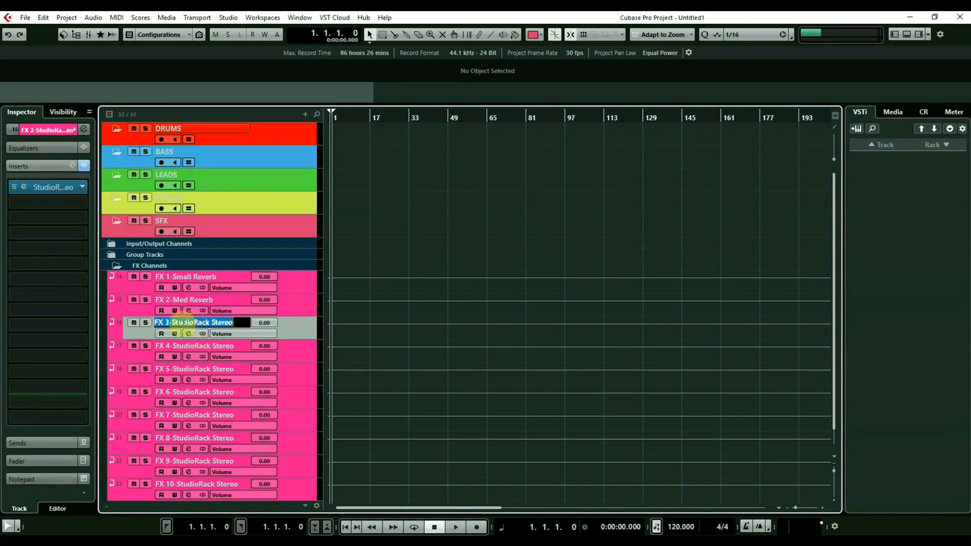
{"action": "left_click_drag", "start_coordinate": [172, 322], "coordinate": [233, 323]}
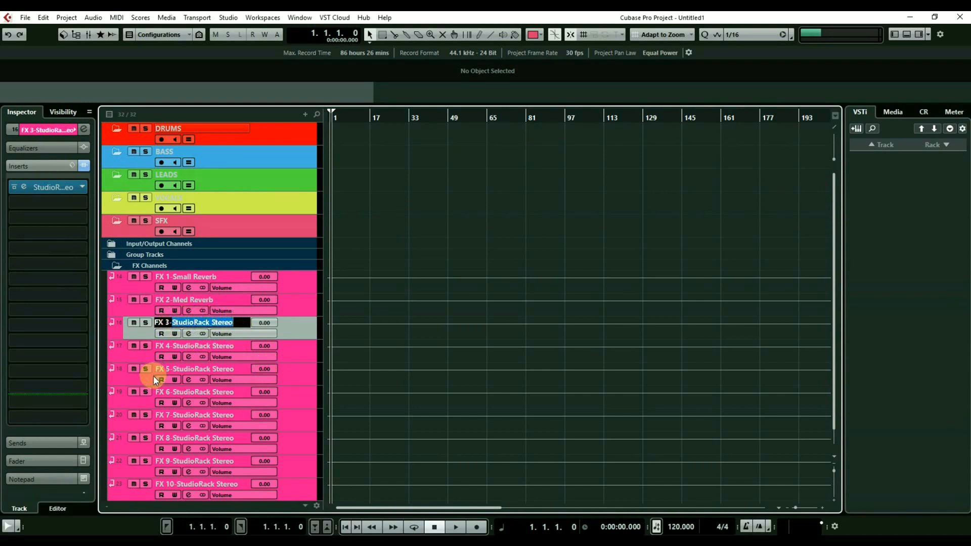
{"action": "type", "text": "Large Reverb"}
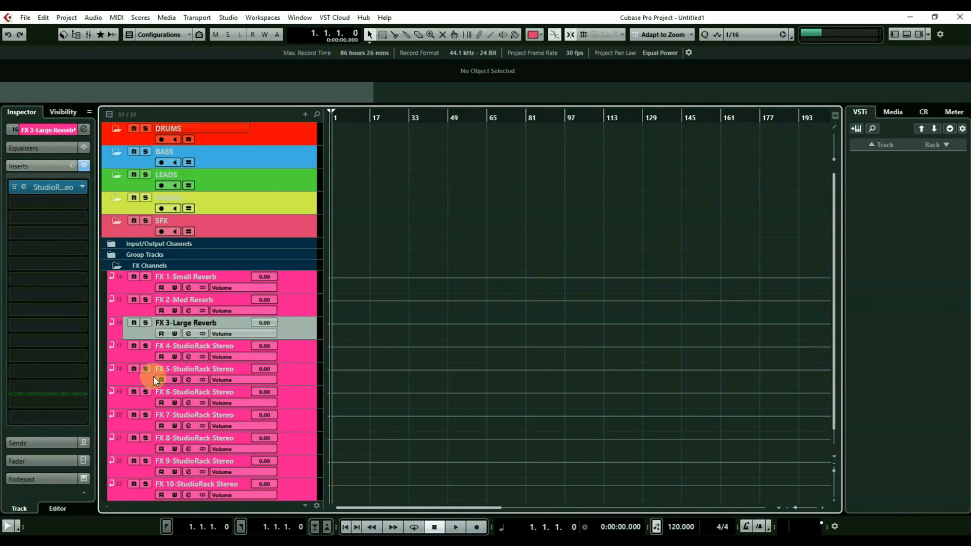
Rename the fourth FX channel track as "FX 4-AR Space"
{"action": "double_click", "coordinate": [191, 346]}
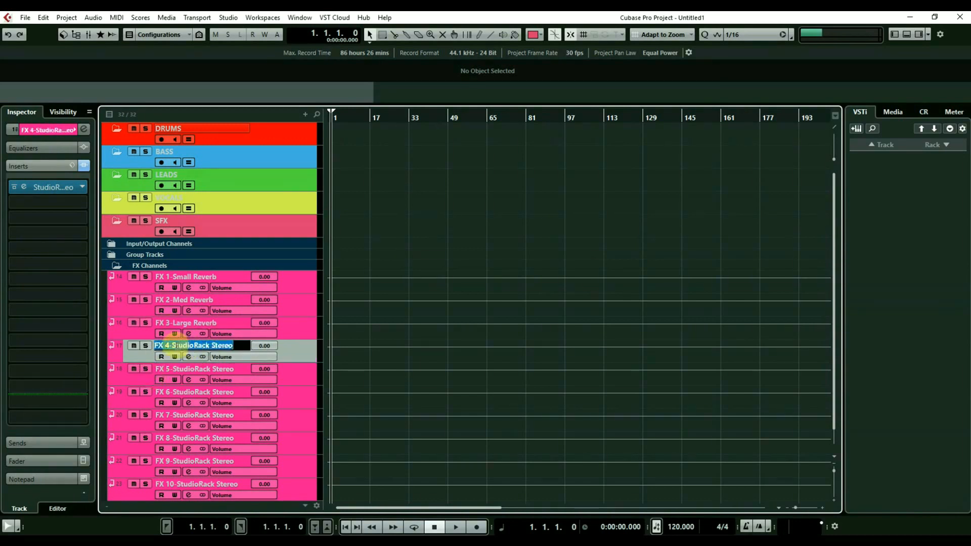
{"action": "left_click_drag", "start_coordinate": [171, 346], "coordinate": [234, 346]}
{"action": "type", "text": "S"}
{"action": "key", "text": "BackSpace"}
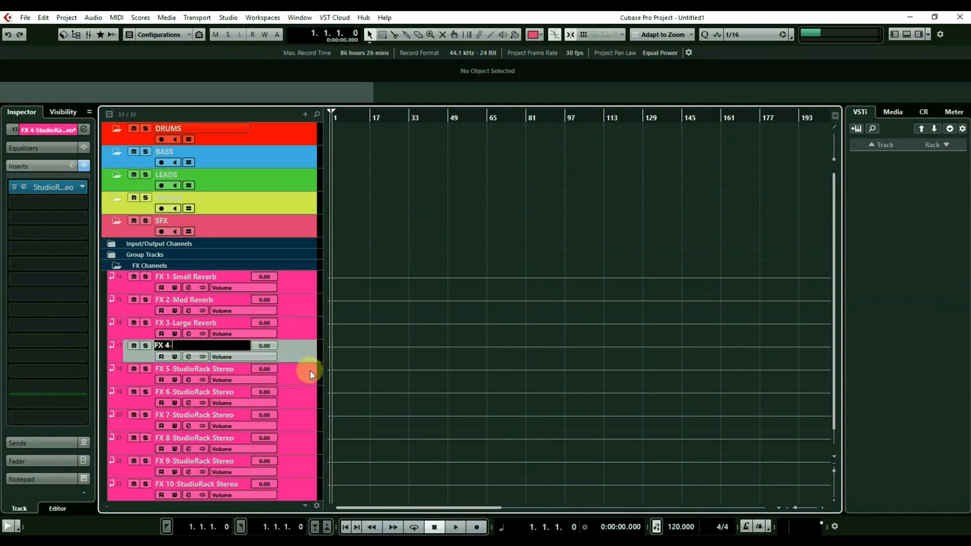
{"action": "type", "text": "AR Space"}
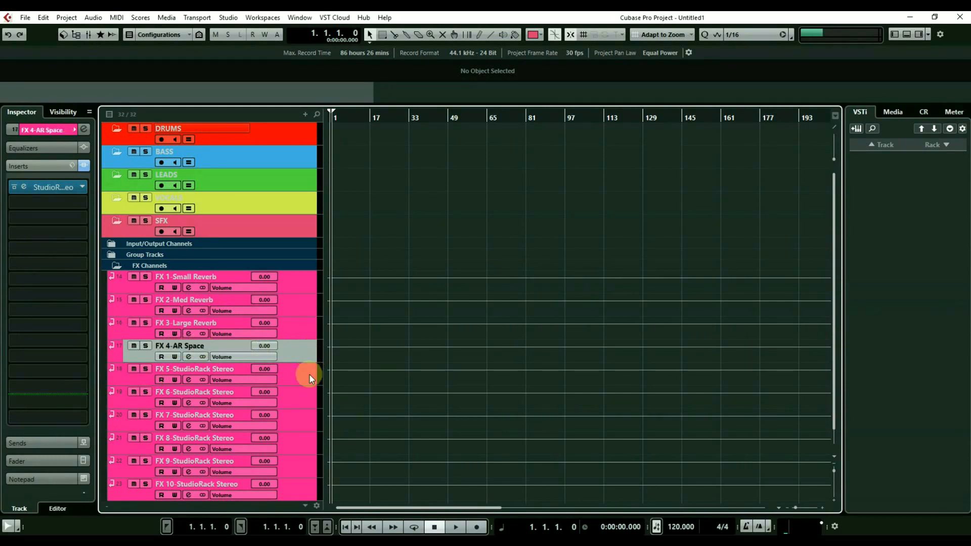
Rename the fifth FX channel track as "FX 5-32 Delay"
{"action": "left_click", "coordinate": [183, 368]}
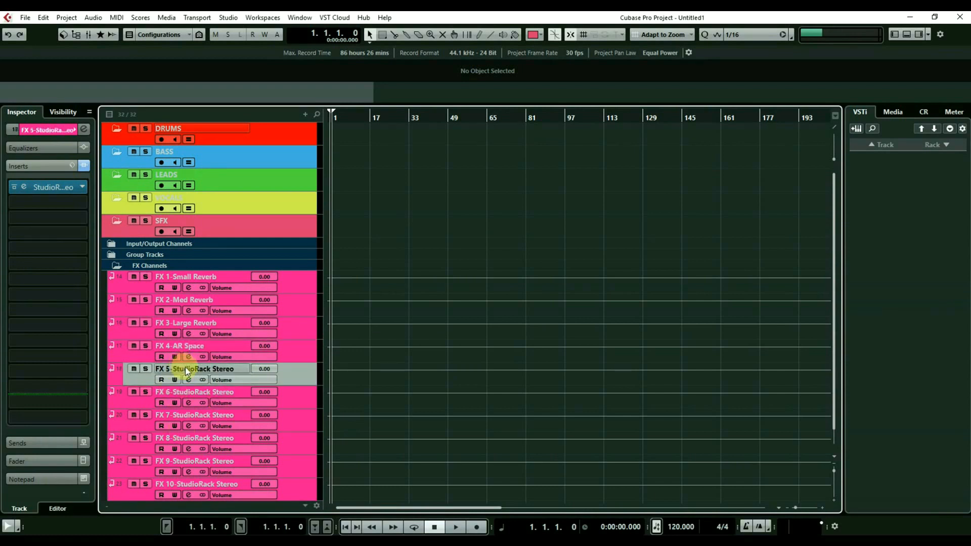
{"action": "double_click", "coordinate": [183, 369]}
{"action": "key", "text": "End"}
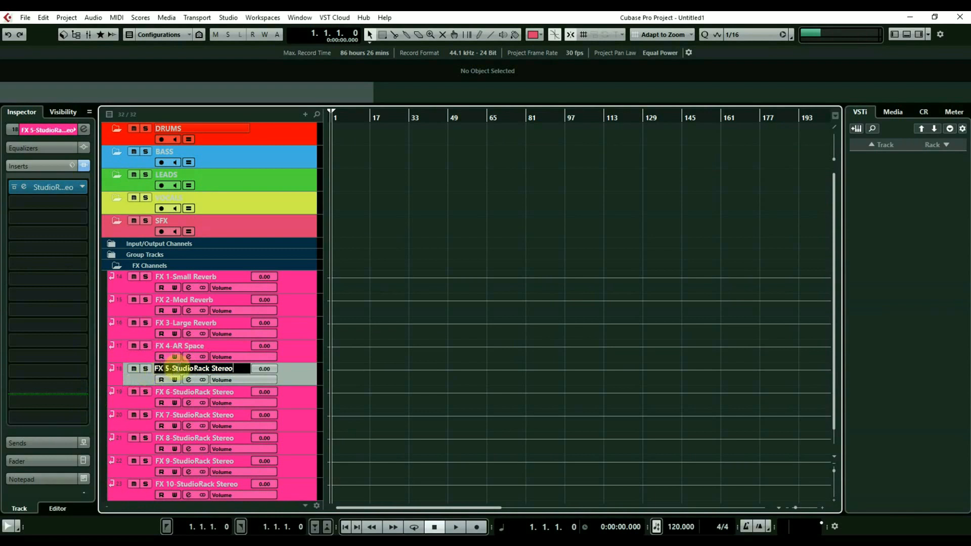
{"action": "key", "text": "BackSpace"}
{"action": "key", "text": "BackSpace"}
{"action": "key", "text": "BackSpace"}
{"action": "key", "text": "BackSpace"}
{"action": "key", "text": "BackSpace"}
{"action": "key", "text": "BackSpace"}
{"action": "key", "text": "BackSpace"}
{"action": "key", "text": "BackSpace"}
{"action": "key", "text": "BackSpace"}
{"action": "key", "text": "BackSpace"}
{"action": "key", "text": "BackSpace"}
{"action": "key", "text": "BackSpace"}
{"action": "key", "text": "BackSpace"}
{"action": "key", "text": "BackSpace"}
{"action": "key", "text": "BackSpace"}
{"action": "key", "text": "BackSpace"}
{"action": "key", "text": "BackSpace"}
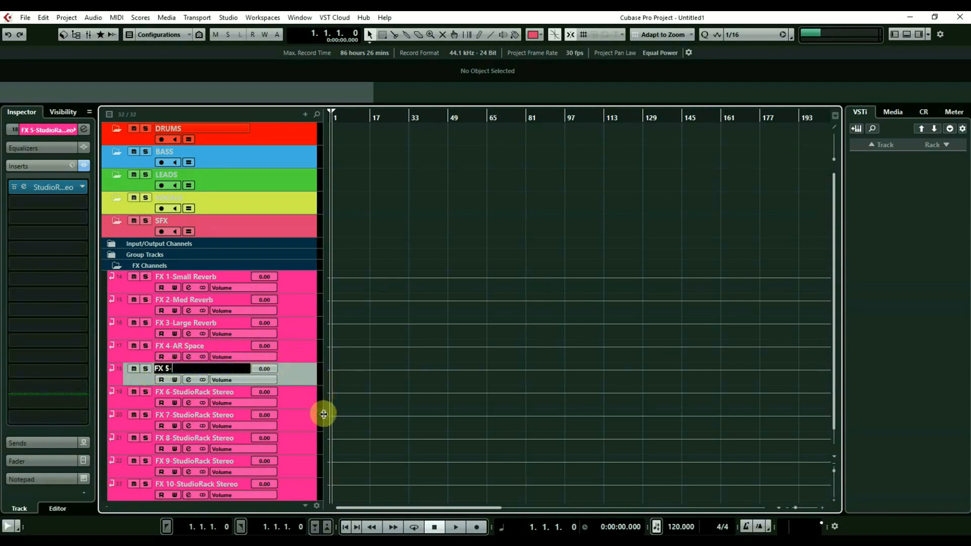
{"action": "type", "text": "32"}
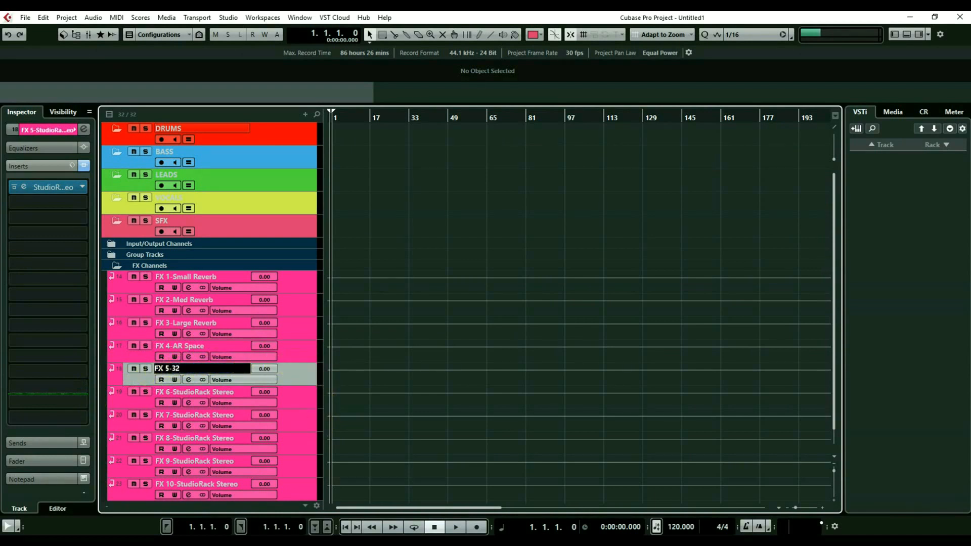
{"action": "type", "text": " Da"}
{"action": "type", "text": "ela"}
{"action": "type", "text": "y"}
{"action": "key", "text": "Return"}
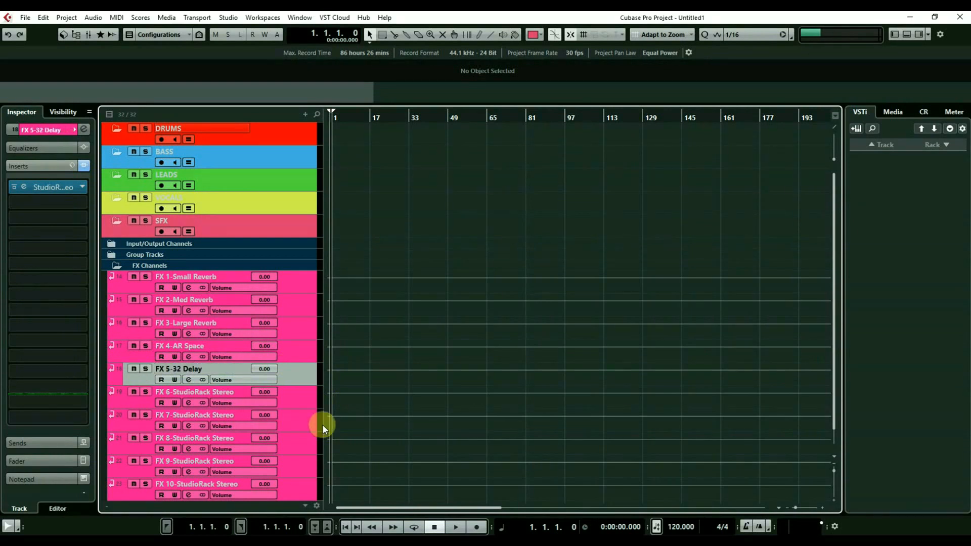
Rename the sixth FX channel track as "FX 6-1/8 Delay"
{"action": "double_click", "coordinate": [169, 393]}
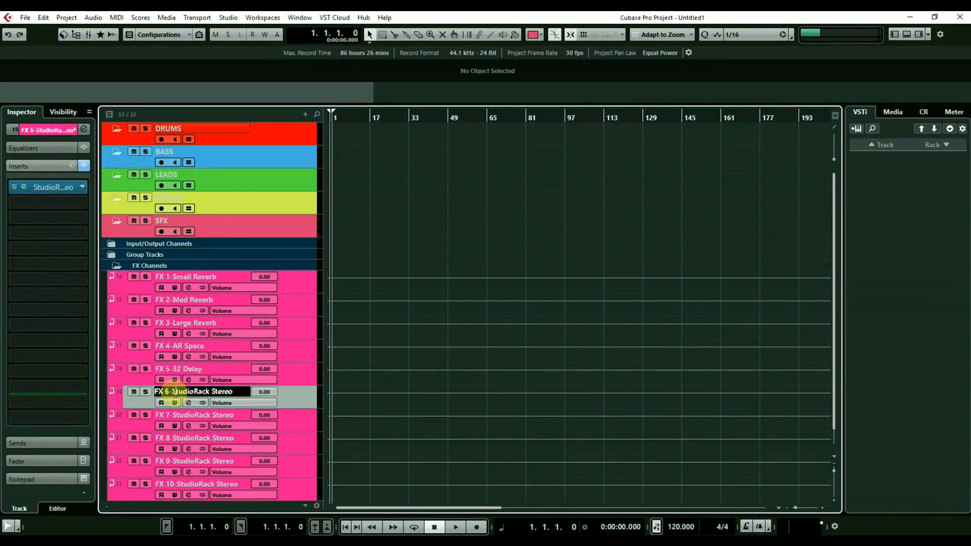
{"action": "left_click_drag", "start_coordinate": [173, 391], "coordinate": [286, 397]}
{"action": "key", "text": "BackSpace"}
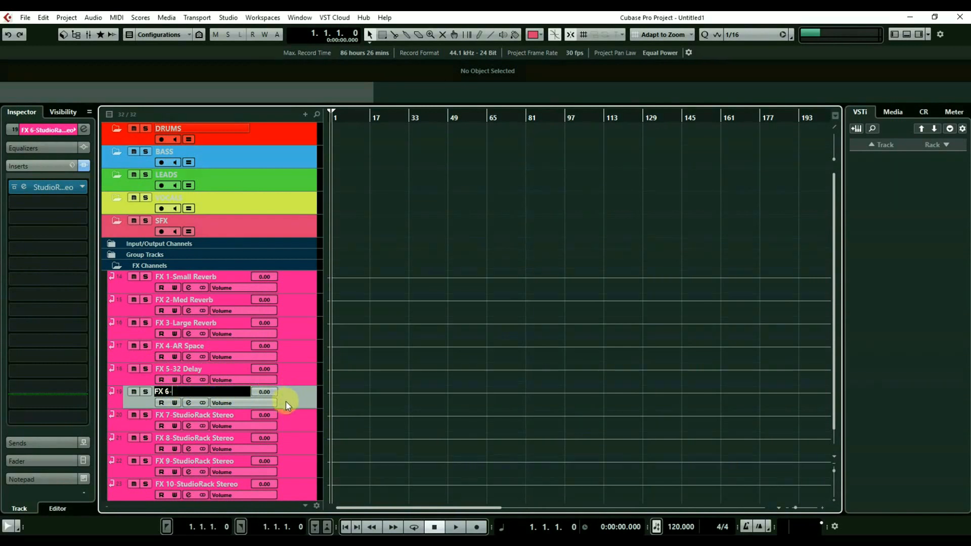
{"action": "type", "text": "1/8 d"}
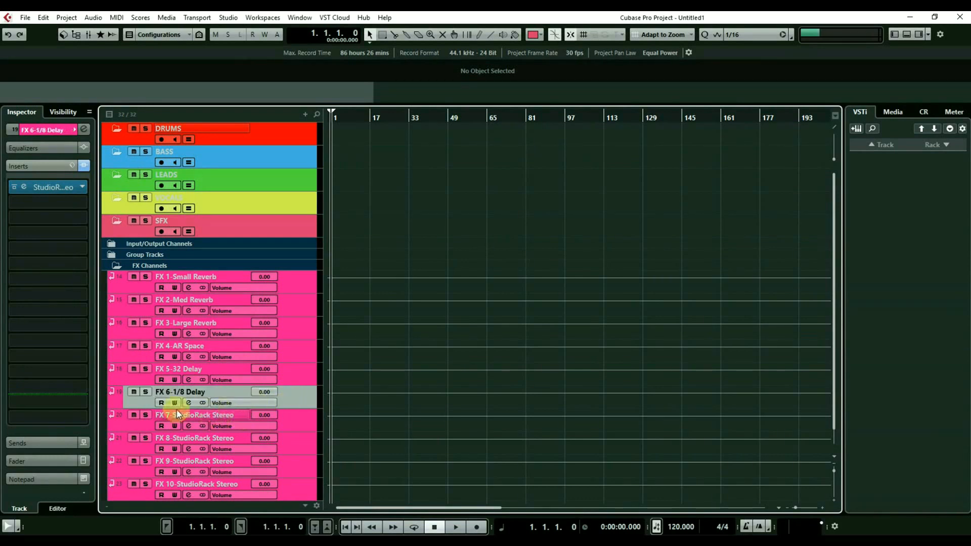
Rename the seventh FX channel track as "FX 7-1/4 Delay"
{"action": "key", "text": "Tab"}
{"action": "left_click_drag", "start_coordinate": [172, 415], "coordinate": [266, 411]}
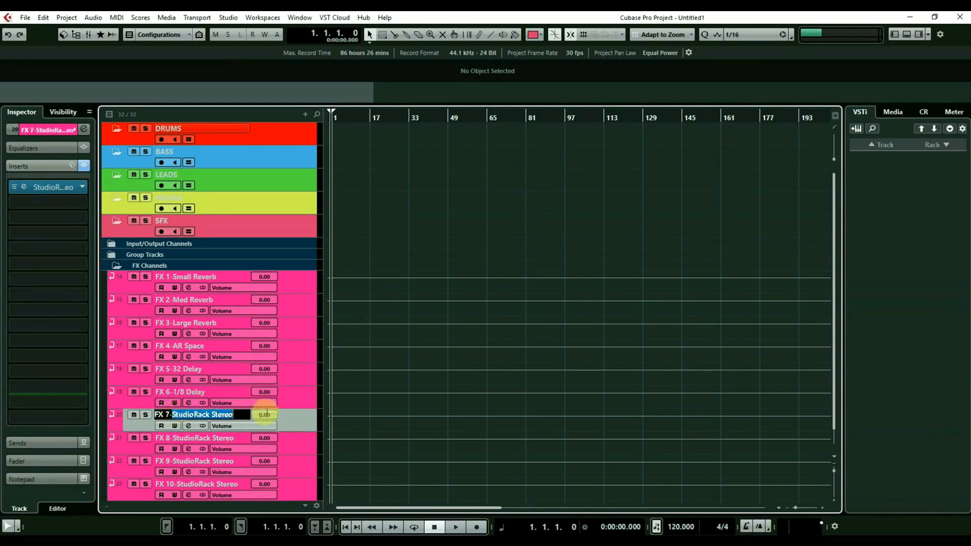
{"action": "type", "text": "1"}
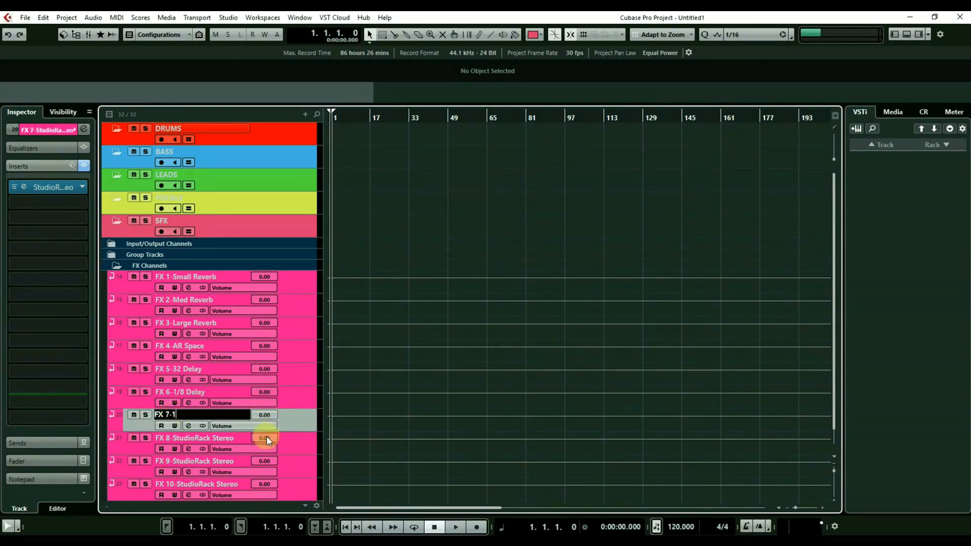
{"action": "type", "text": "/4 D"}
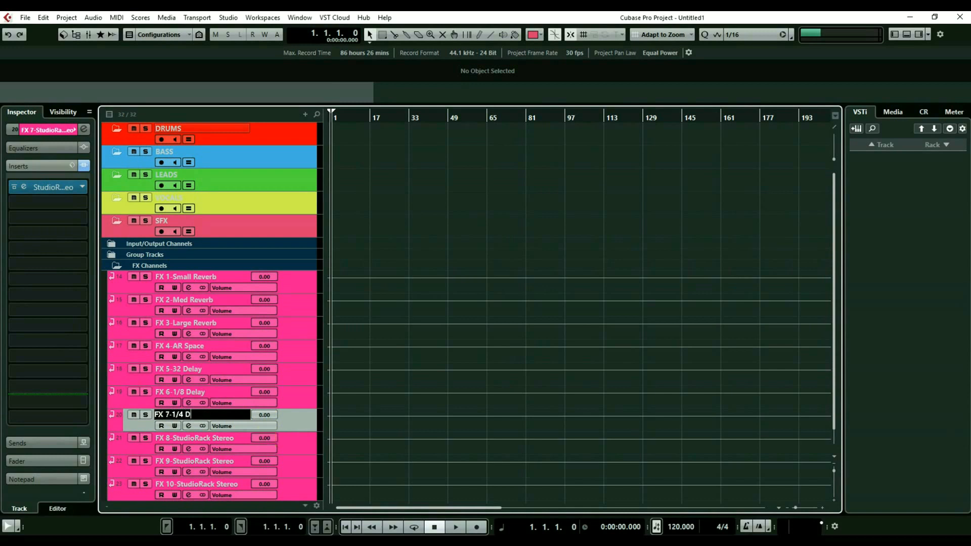
{"action": "type", "text": "elay"}
{"action": "key", "text": "Return"}
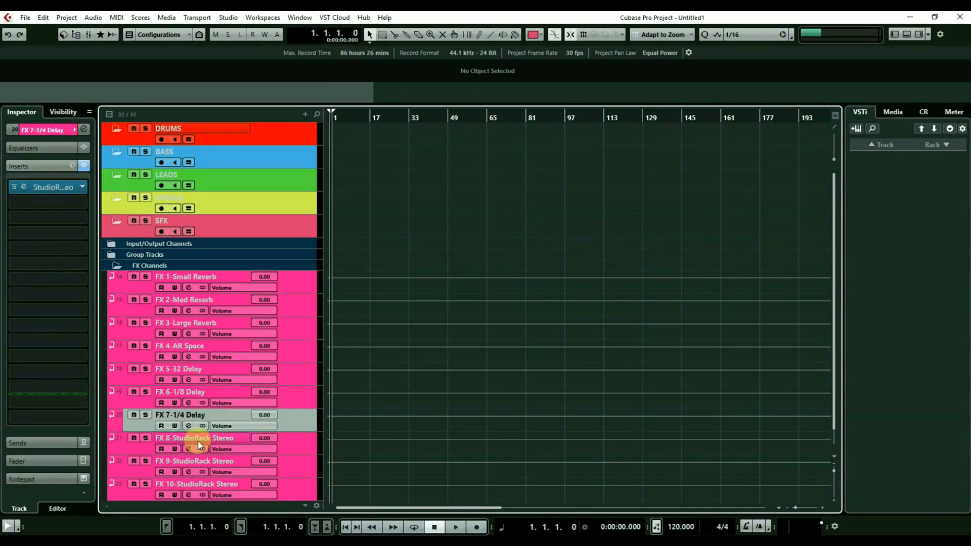
Rename the eighth FX channel track as "FX 8-1/2 Delay"
{"action": "double_click", "coordinate": [175, 438]}
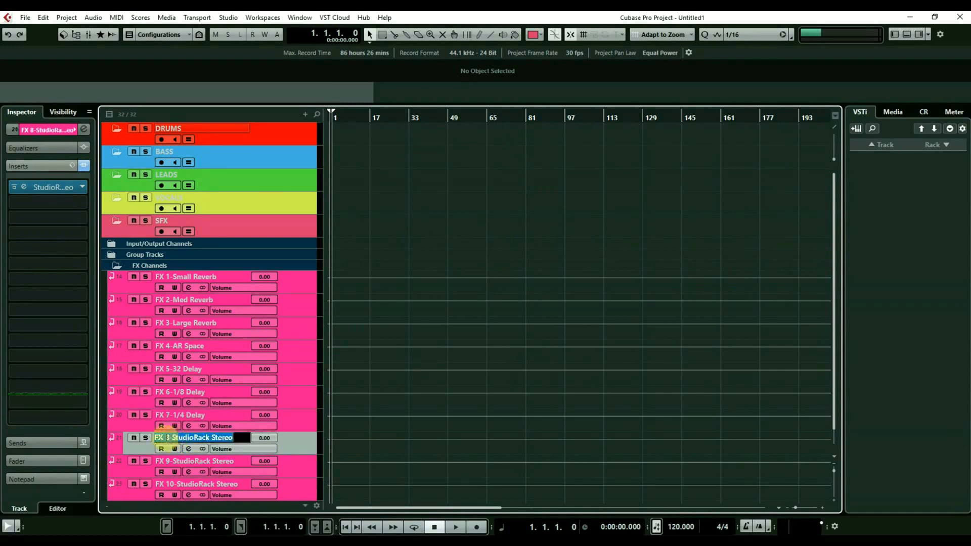
{"action": "type", "text": "FX 8-"}
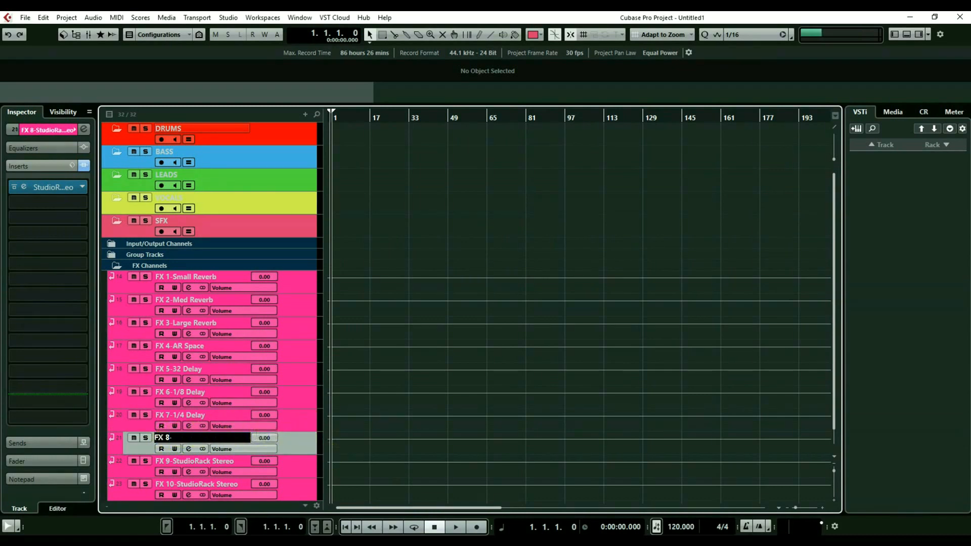
{"action": "type", "text": "1/2"}
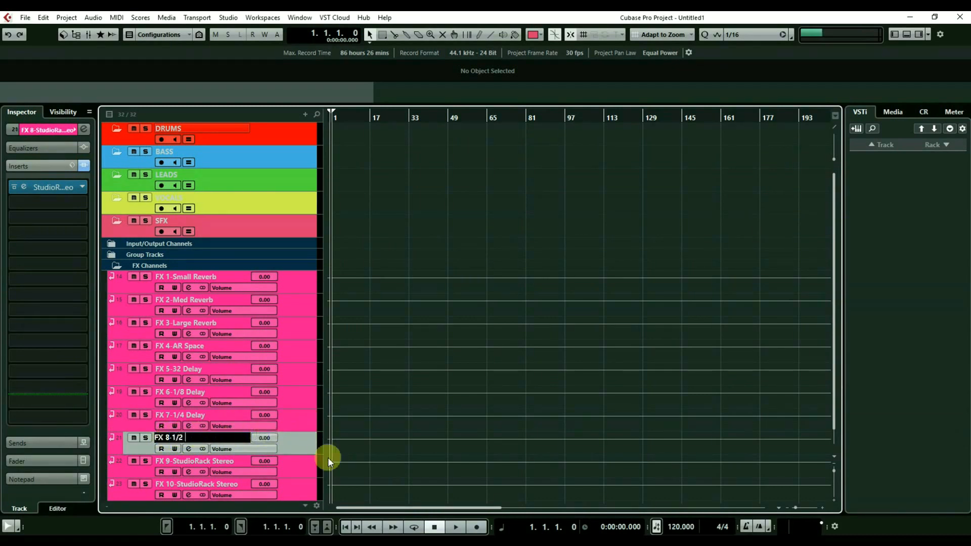
{"action": "type", "text": " Delay"}
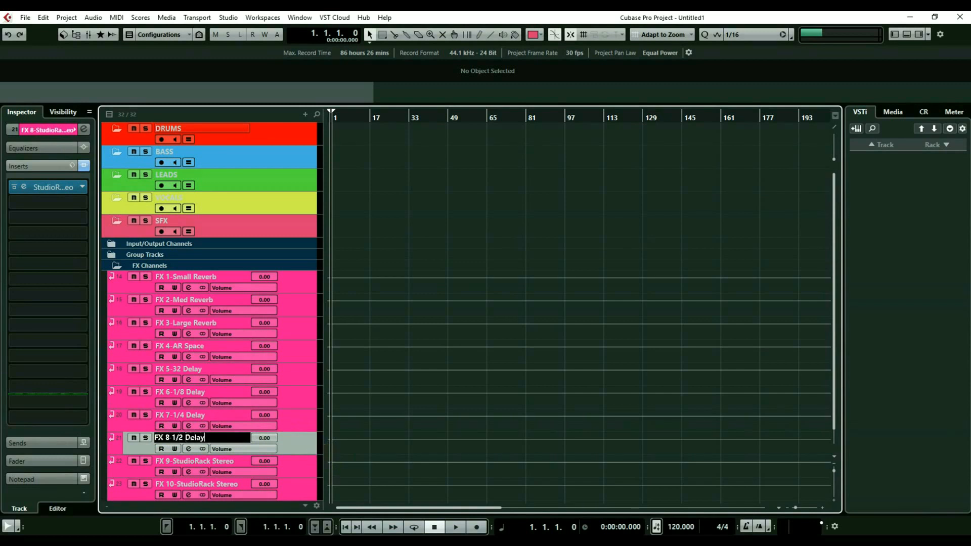
{"action": "key", "text": "Return"}
Rename the ninth FX channel track as "FX 9-1/1 Delay"
{"action": "scroll", "coordinate": [152, 250], "scroll_direction": "down", "scroll_amount": 1}
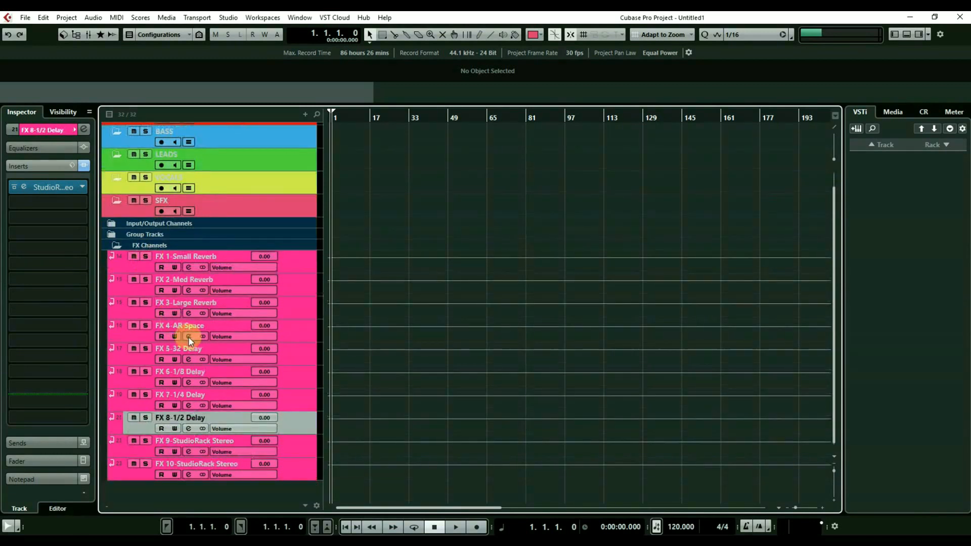
{"action": "left_click", "coordinate": [191, 447]}
{"action": "double_click", "coordinate": [191, 444]}
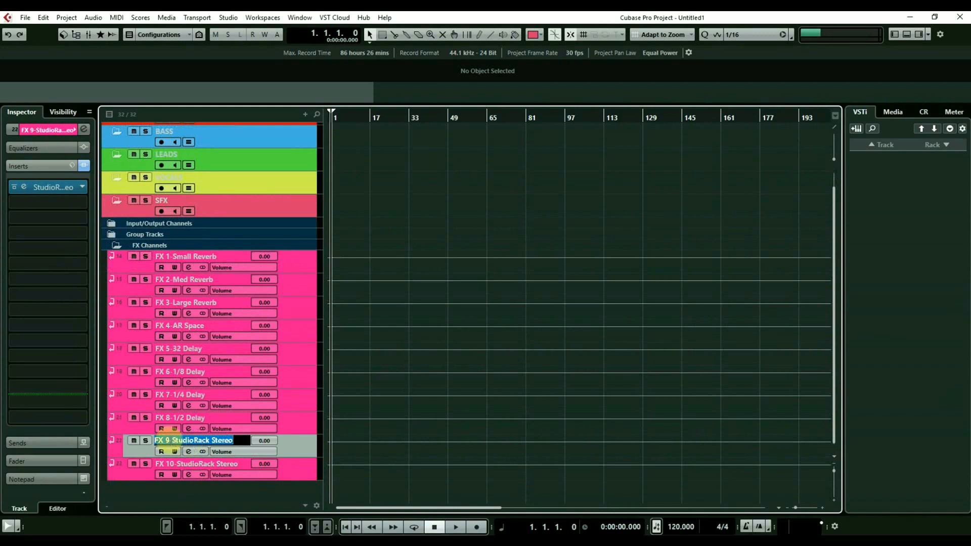
{"action": "left_click_drag", "start_coordinate": [172, 441], "coordinate": [253, 441]}
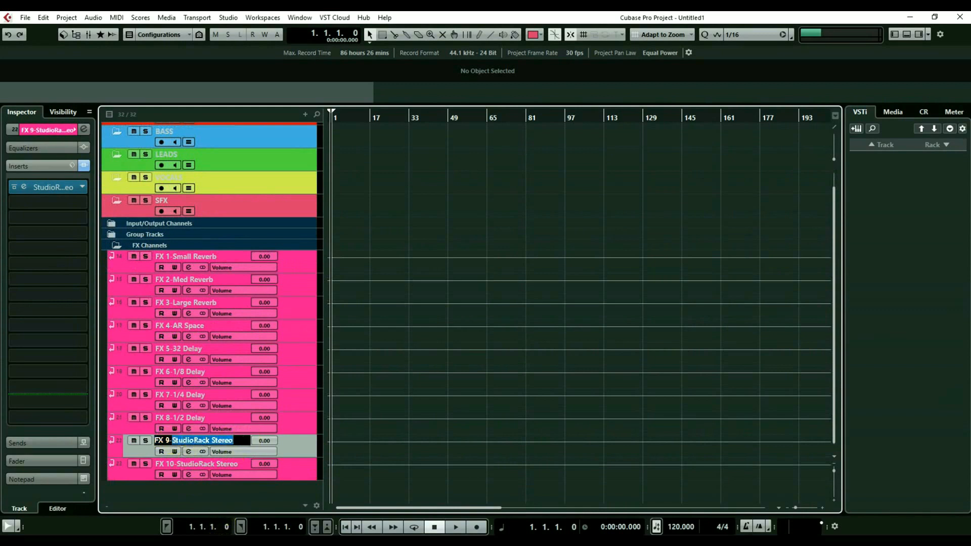
{"action": "key", "text": "BackSpace"}
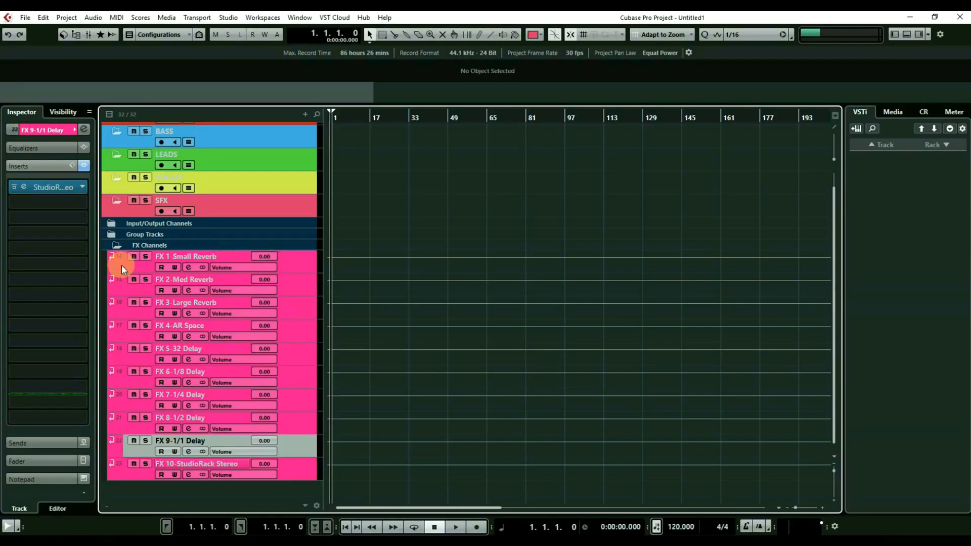
Open the StudioRack insert of FX 1-Small Reverb and load the Q10 equalizer into its first slot
{"action": "left_click", "coordinate": [182, 255]}
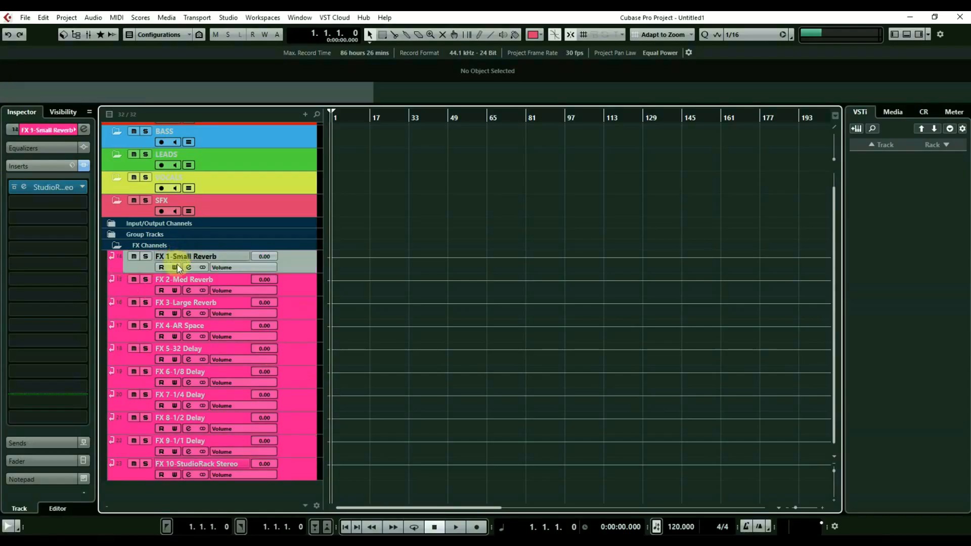
{"action": "left_click", "coordinate": [83, 130]}
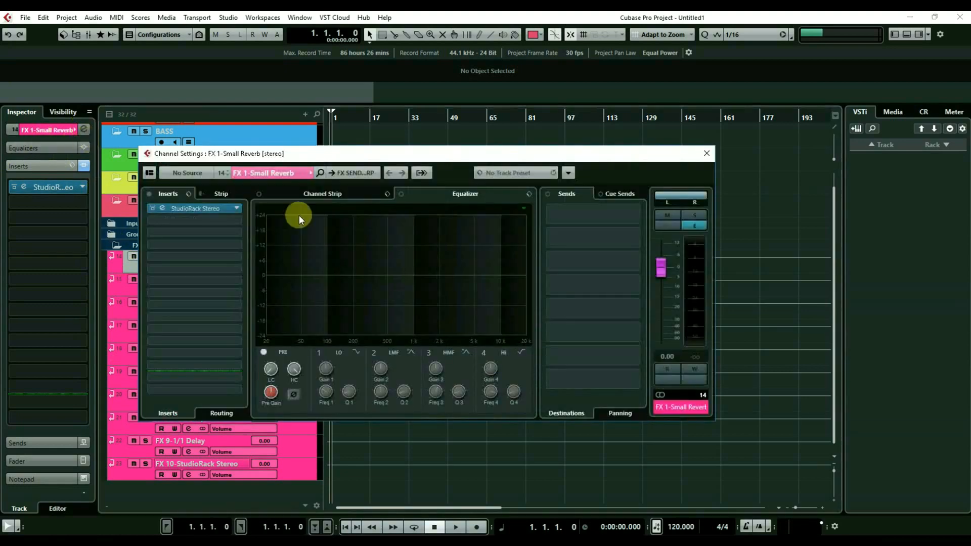
{"action": "left_click", "coordinate": [162, 209]}
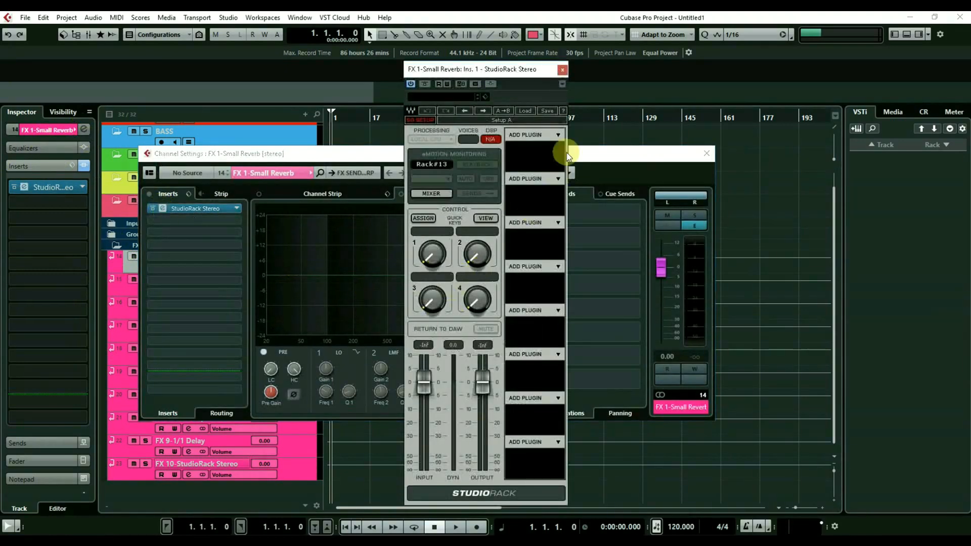
{"action": "left_click", "coordinate": [551, 132]}
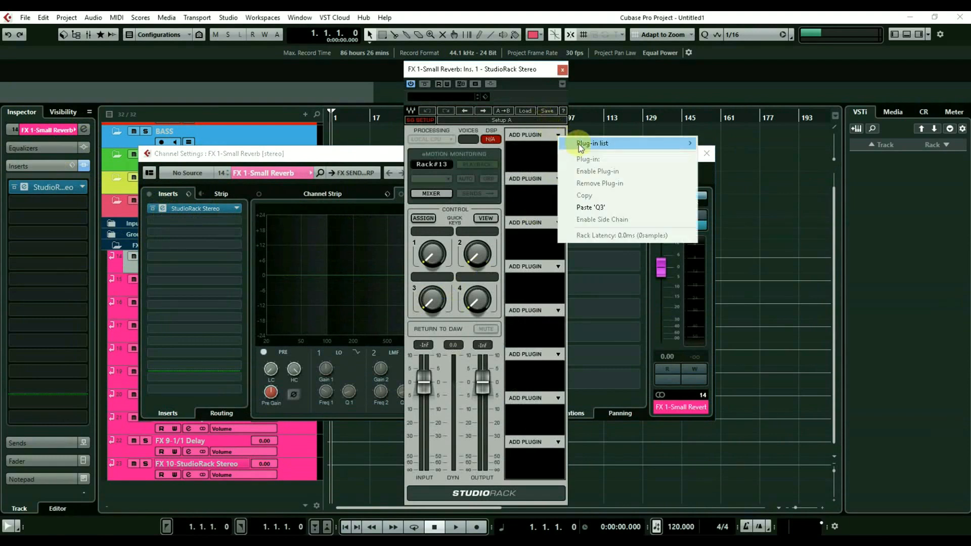
{"action": "mouse_move", "coordinate": [579, 143]}
{"action": "mouse_move", "coordinate": [728, 155]}
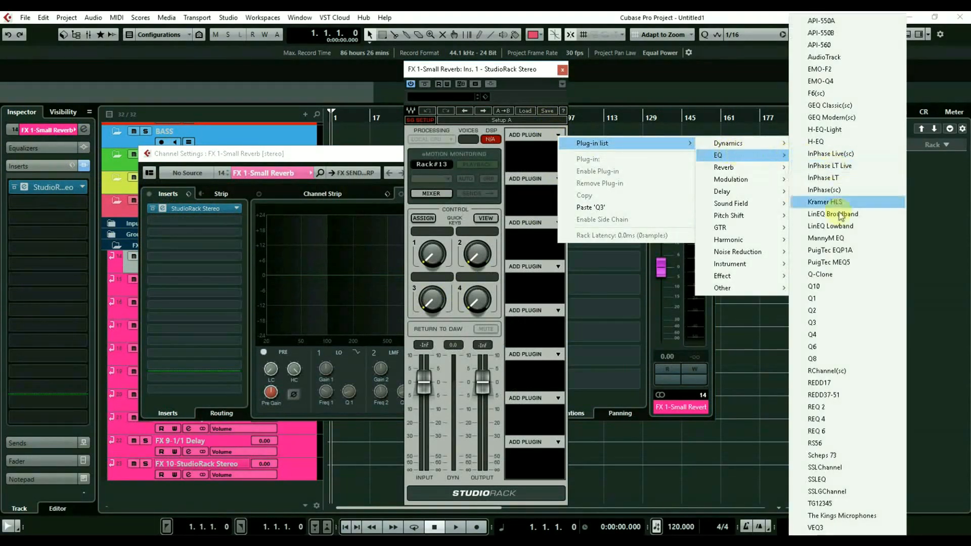
{"action": "left_click", "coordinate": [822, 287]}
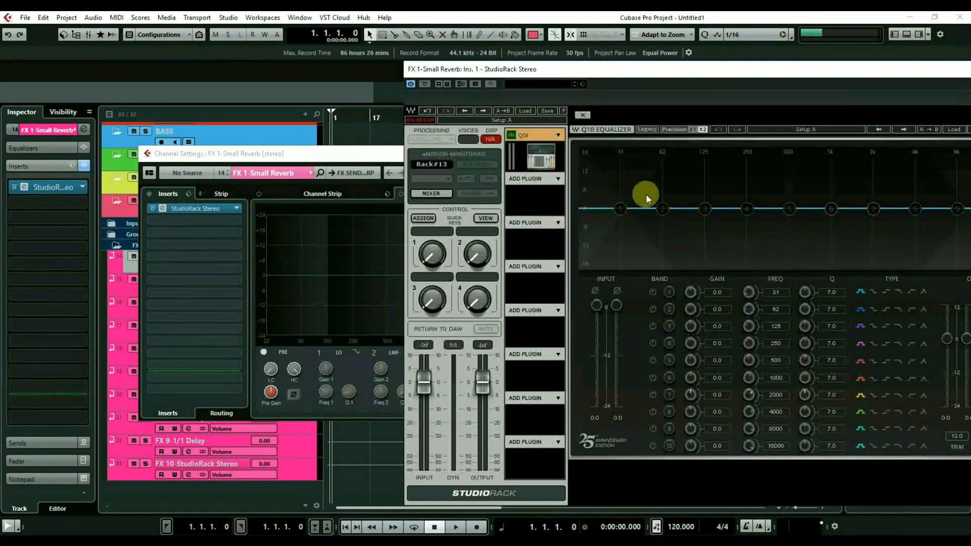
{"action": "left_click_drag", "start_coordinate": [712, 65], "coordinate": [575, 61]}
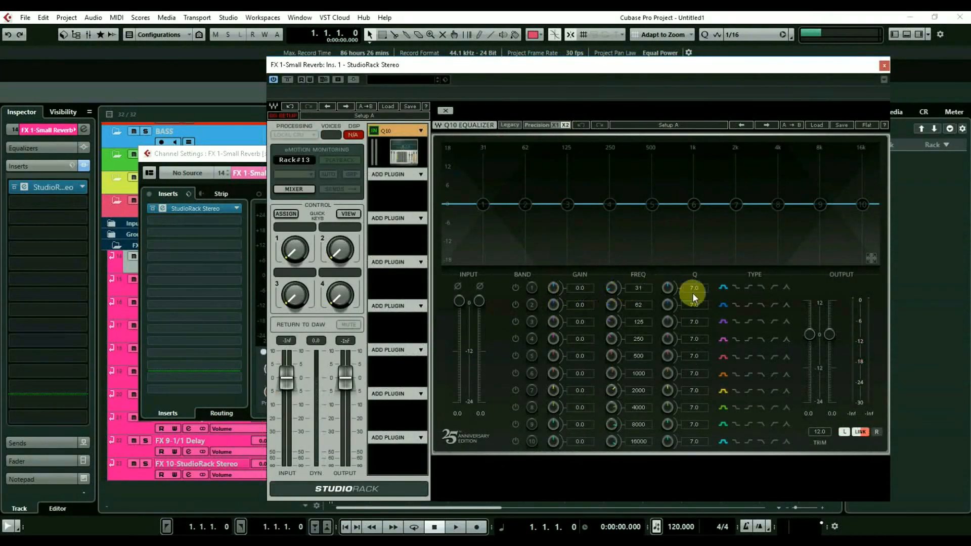
Set Q10 band 1 as a high-pass filter just below 500 Hz and band 10 as a low-pass filter at about 8294 Hz
{"action": "left_click", "coordinate": [774, 287]}
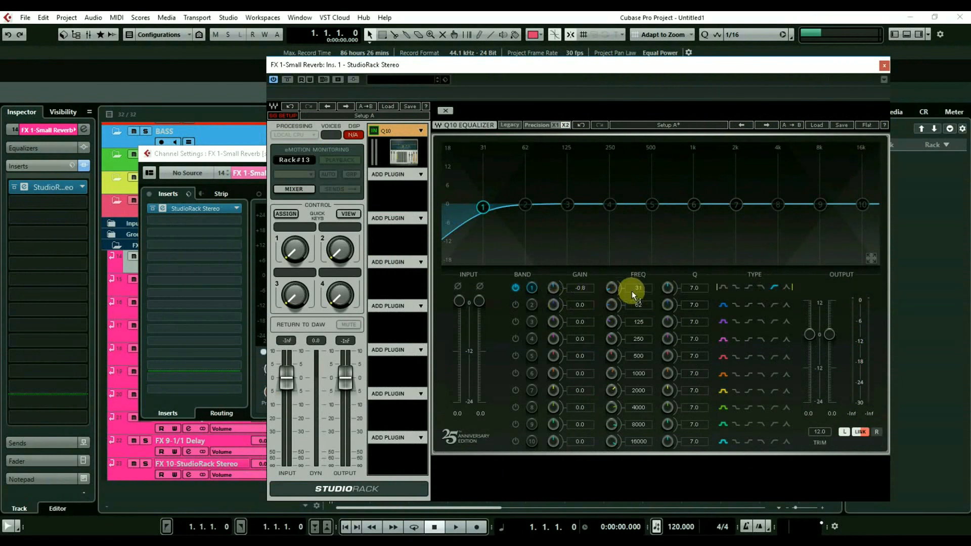
{"action": "left_click_drag", "start_coordinate": [632, 290], "coordinate": [632, 246]}
{"action": "left_click", "coordinate": [515, 441]}
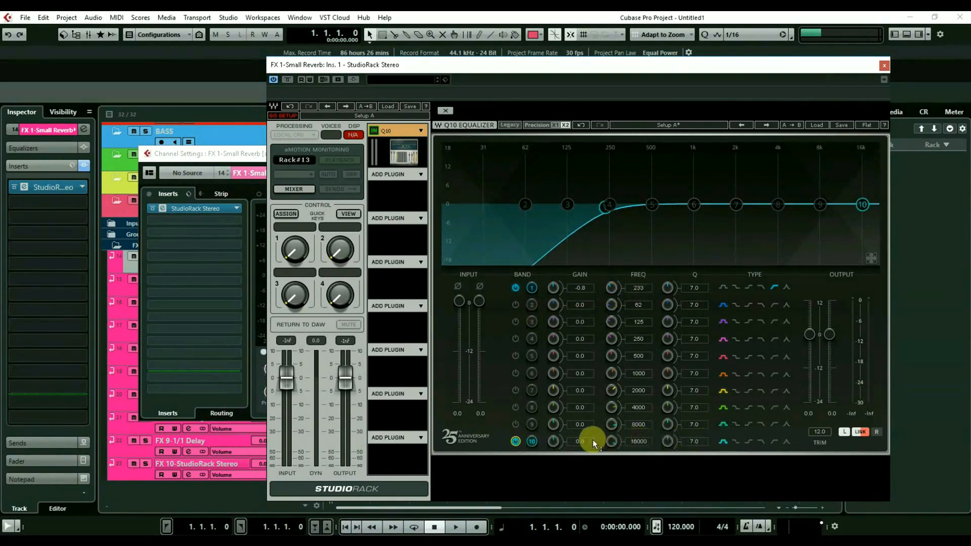
{"action": "left_click", "coordinate": [760, 441]}
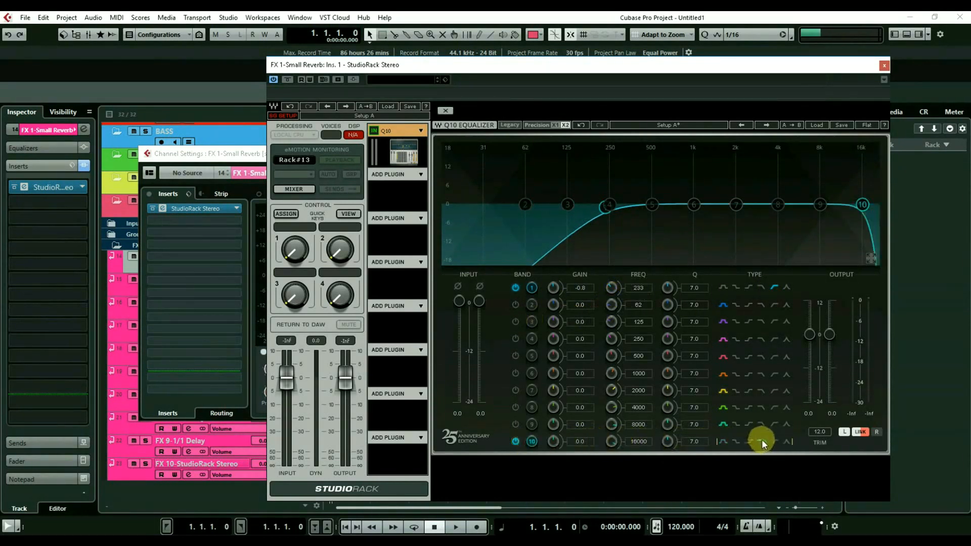
{"action": "left_click_drag", "start_coordinate": [611, 442], "coordinate": [611, 461]}
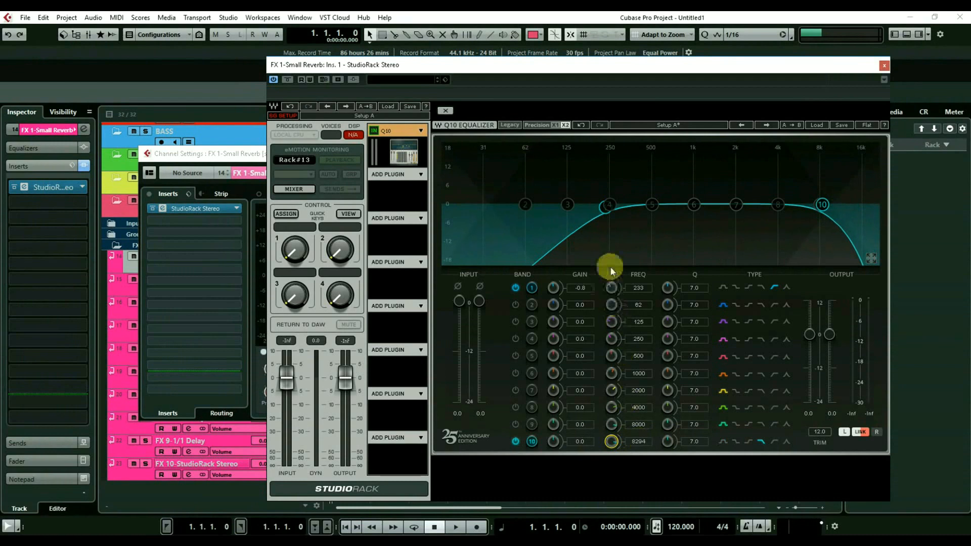
{"action": "left_click_drag", "start_coordinate": [611, 287], "coordinate": [611, 274]}
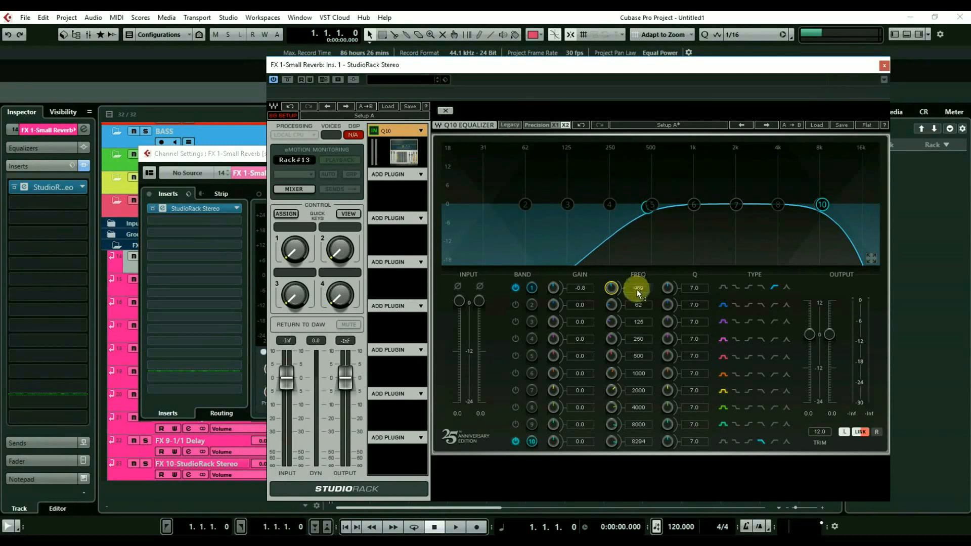
Add H-Reverb to the second slot of the rack and load its Vital Long user preset
{"action": "left_click", "coordinate": [421, 174]}
{"action": "mouse_move", "coordinate": [509, 179]}
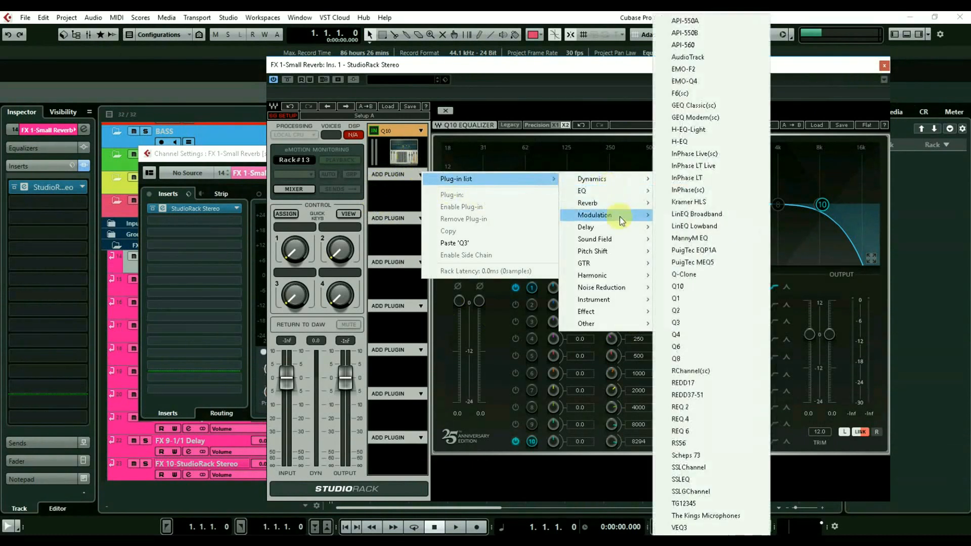
{"action": "mouse_move", "coordinate": [630, 210]}
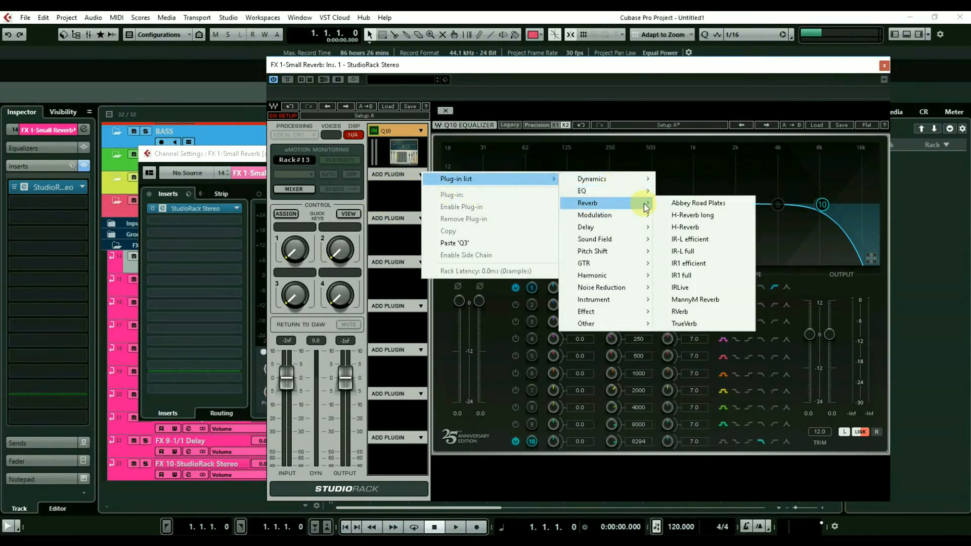
{"action": "left_click", "coordinate": [705, 227]}
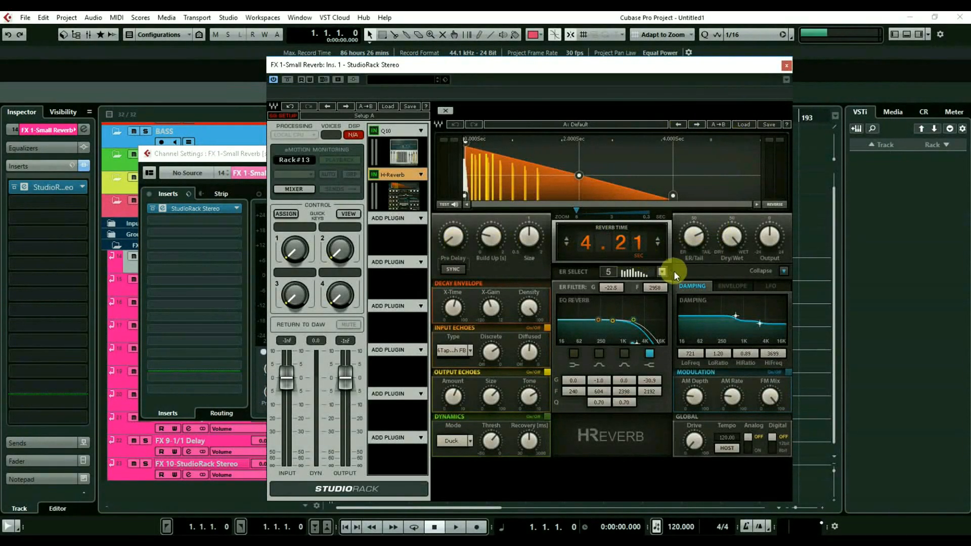
{"action": "left_click", "coordinate": [743, 129]}
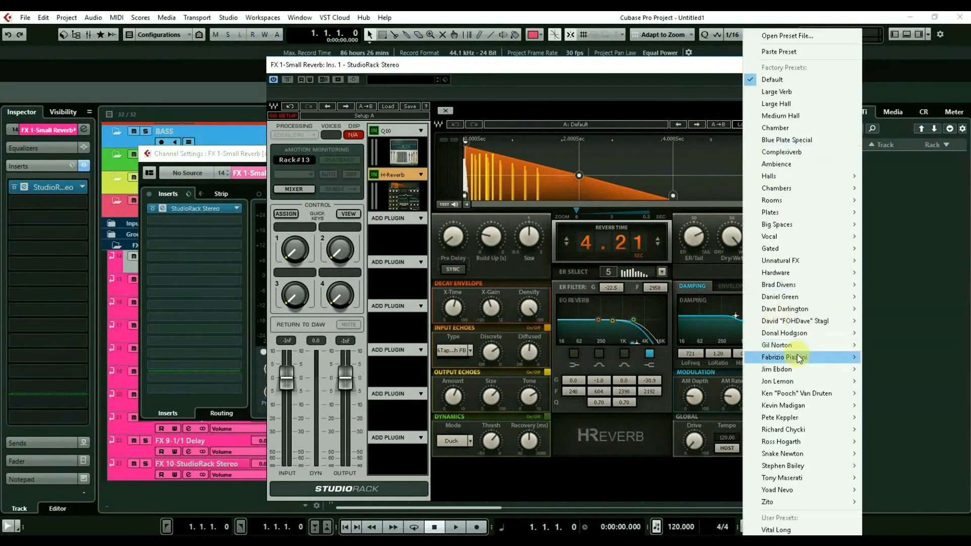
{"action": "left_click", "coordinate": [785, 529]}
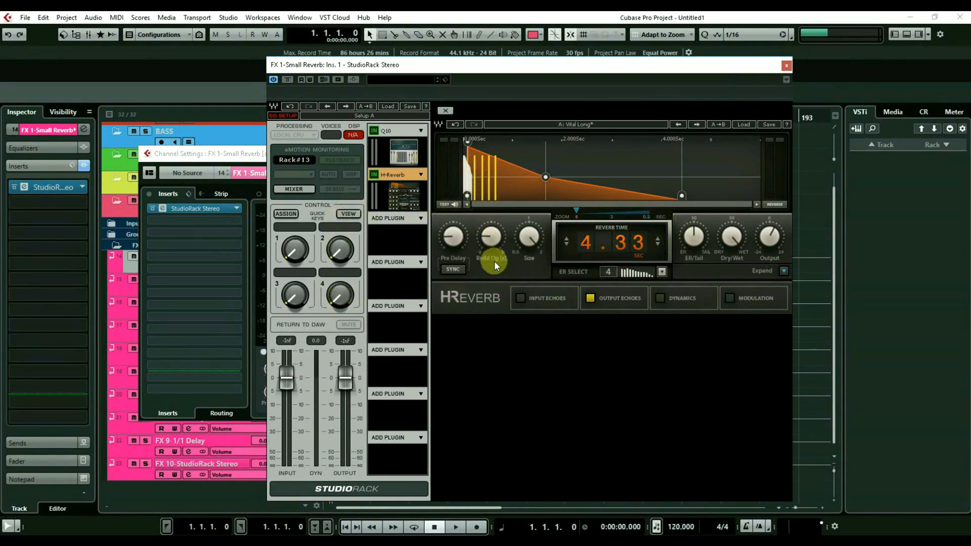
Give H-Reverb a smaller size, a 0.42-second reverb time and a centred output level
{"action": "left_click_drag", "start_coordinate": [454, 240], "coordinate": [529, 237]}
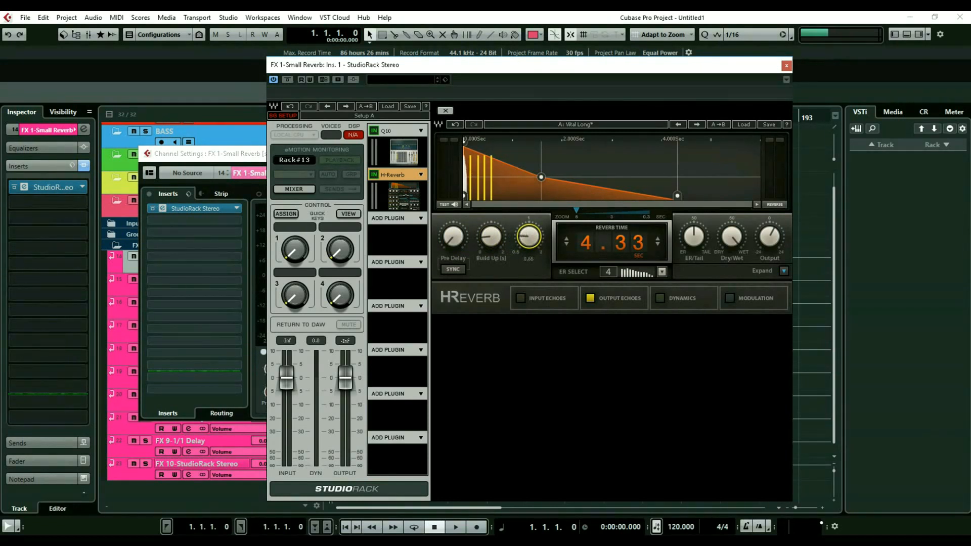
{"action": "left_click_drag", "start_coordinate": [580, 240], "coordinate": [580, 289]}
{"action": "left_click", "coordinate": [720, 242]}
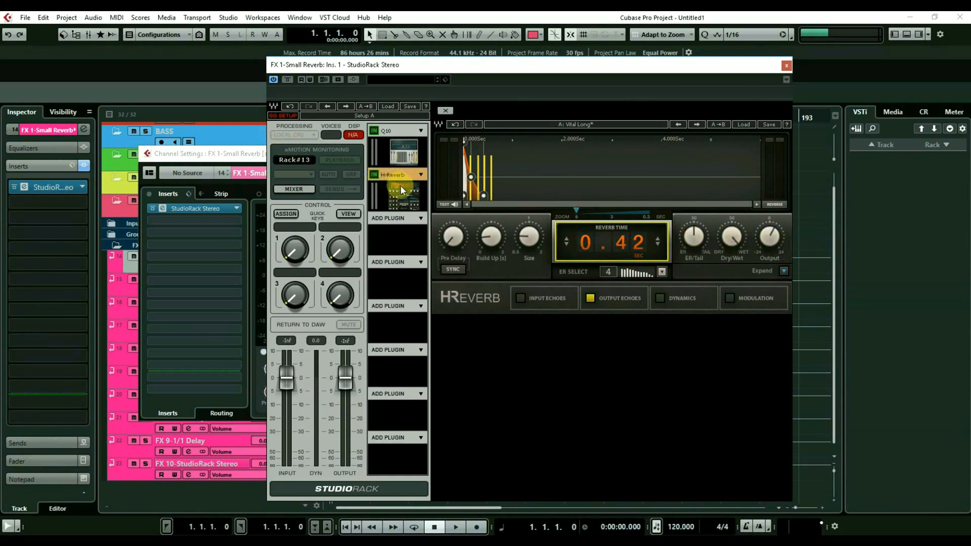
{"action": "left_click", "coordinate": [773, 239]}
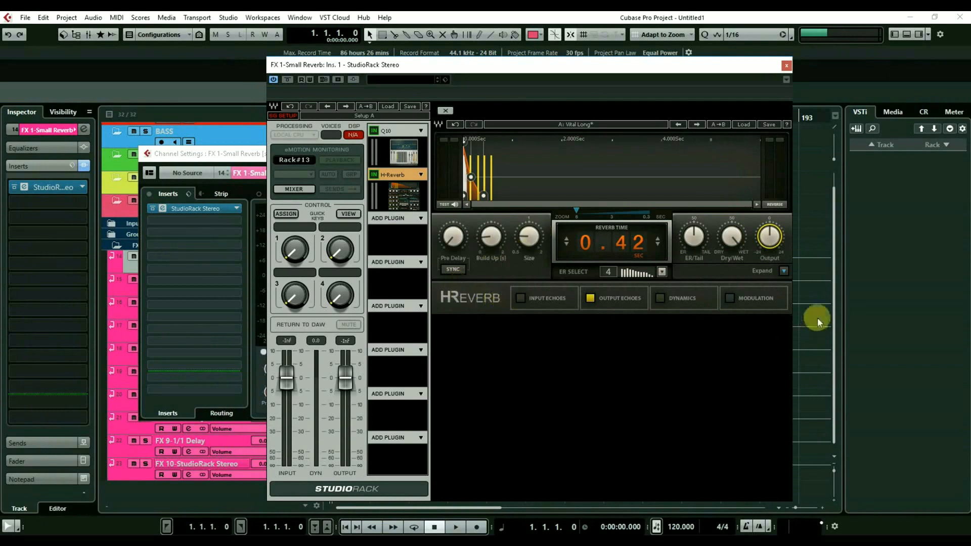
Expand the H-Reverb controls, adjust the output echoes' size and switch the output echoes off
{"action": "left_click", "coordinate": [589, 298]}
{"action": "left_click", "coordinate": [782, 272]}
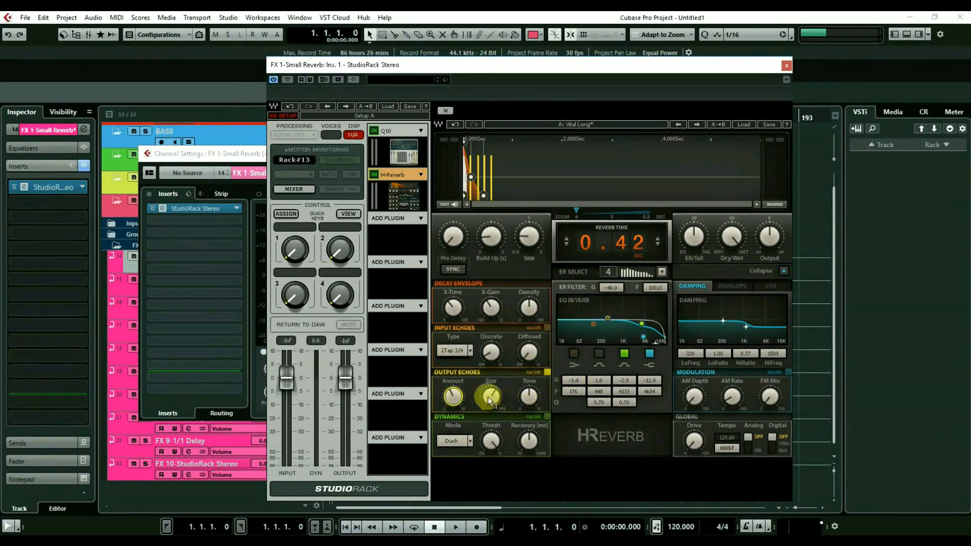
{"action": "left_click_drag", "start_coordinate": [489, 396], "coordinate": [508, 386]}
{"action": "left_click", "coordinate": [545, 373]}
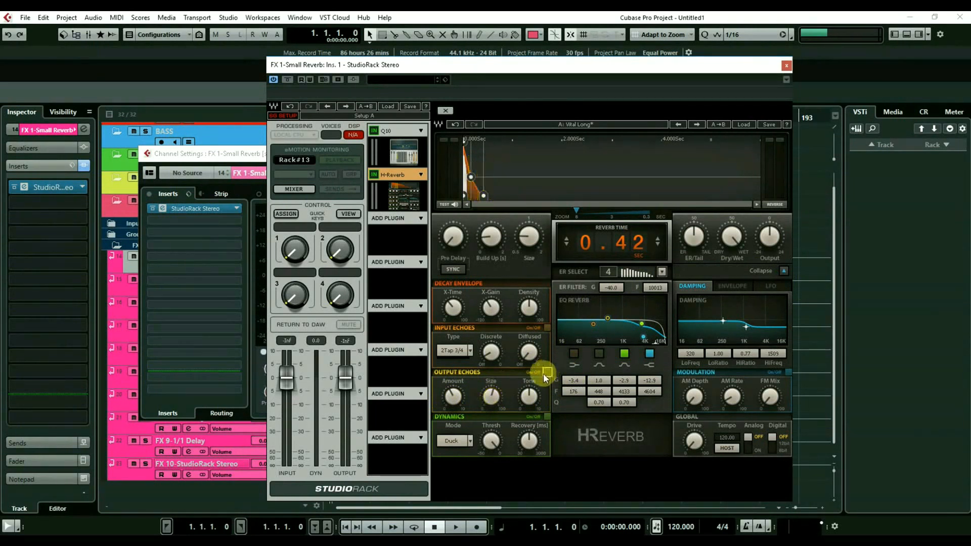
Select early-reflection pattern 1 in H-Reverb, raise the reverb EQ's green band to 1.0 dB at about 7499 Hz and cut the low band
{"action": "left_click", "coordinate": [653, 273]}
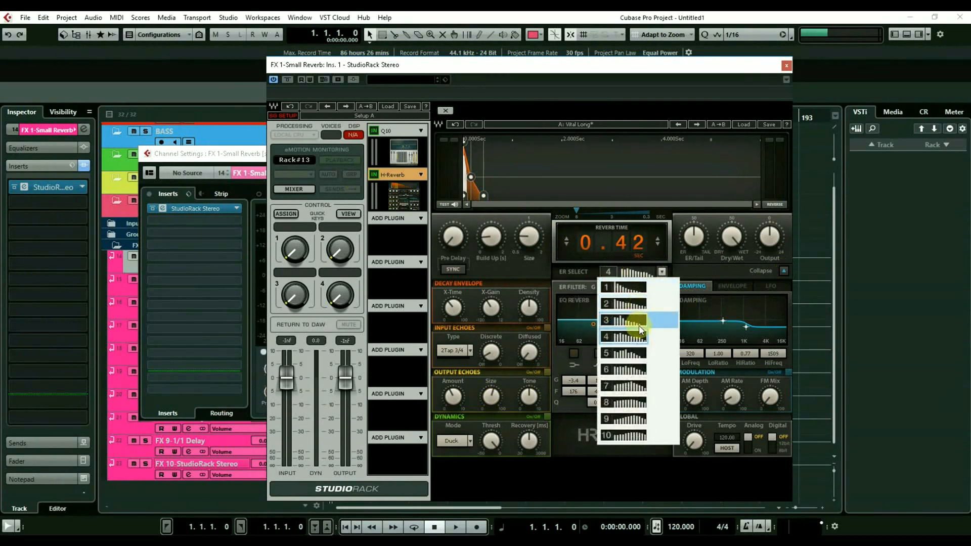
{"action": "left_click", "coordinate": [624, 288]}
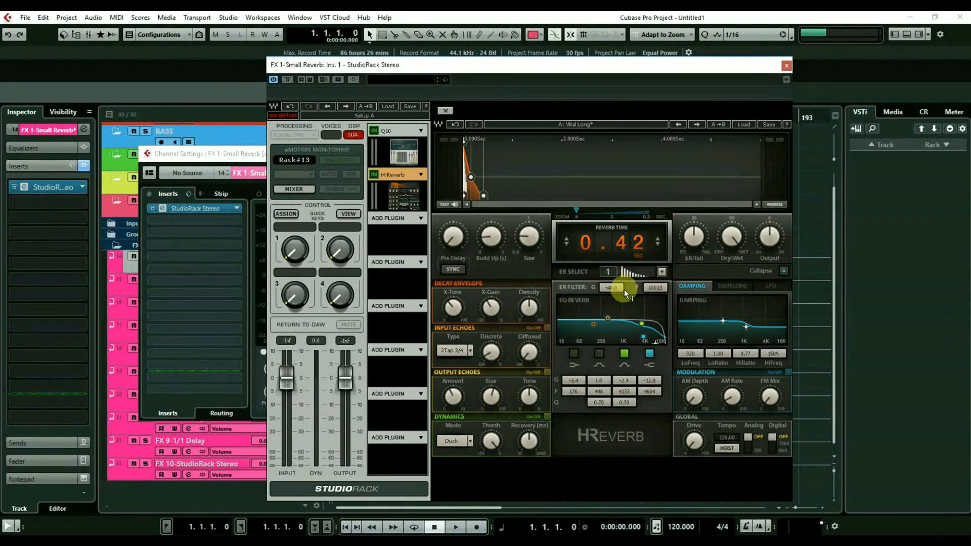
{"action": "left_click", "coordinate": [642, 323]}
{"action": "left_click_drag", "start_coordinate": [641, 323], "coordinate": [651, 318]}
{"action": "left_click_drag", "start_coordinate": [593, 323], "coordinate": [584, 342]}
Set H-Reverb's damping to about 232 Hz at 0.10 low and 8447 Hz at 0.75 high, and close the plug-in and channel settings windows
{"action": "left_click", "coordinate": [720, 322]}
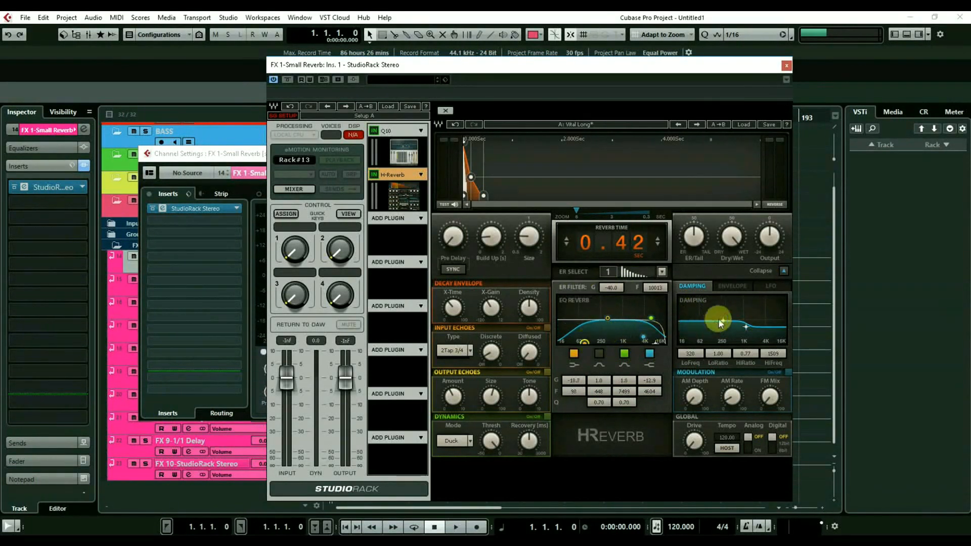
{"action": "left_click_drag", "start_coordinate": [748, 328], "coordinate": [769, 326]}
{"action": "left_click_drag", "start_coordinate": [720, 322], "coordinate": [716, 343]}
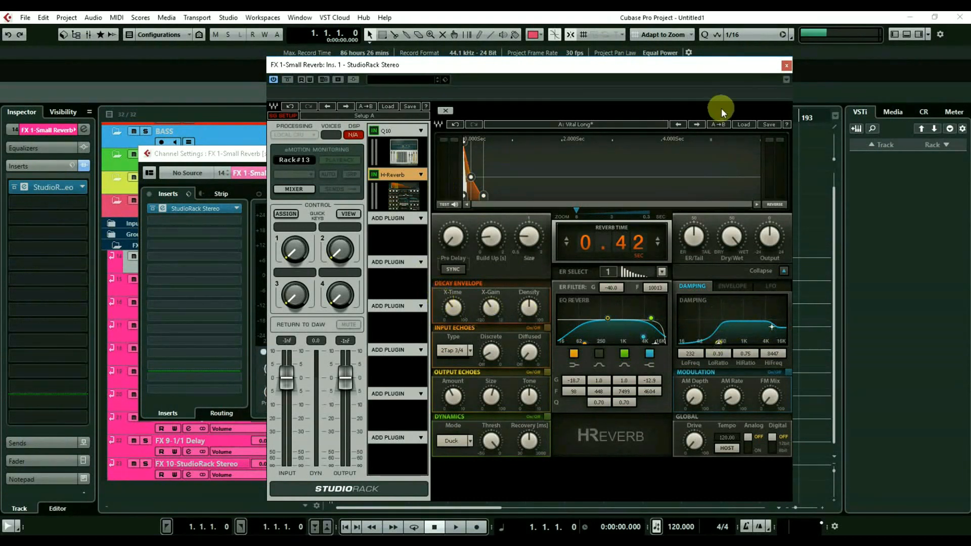
{"action": "left_click", "coordinate": [786, 66]}
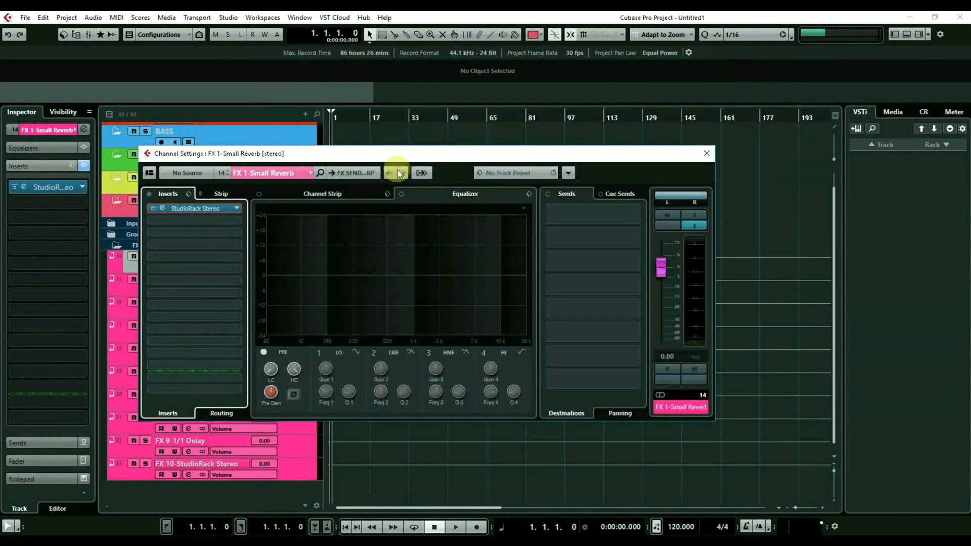
{"action": "left_click", "coordinate": [707, 152]}
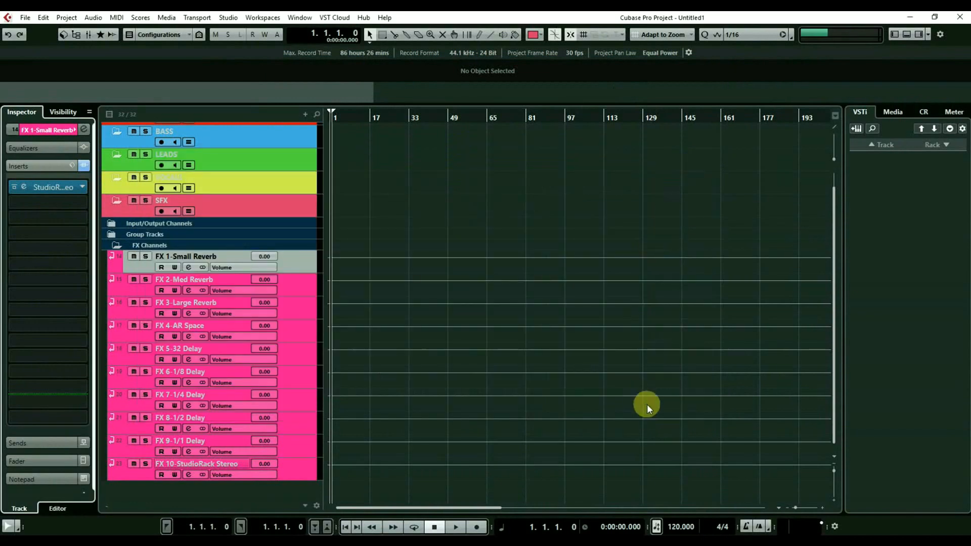
In the MixConsole, replace the StudioRack inserts on FX 2-Med Reverb, FX 3-Large Reverb and FX 4-AR Space with copies of FX 1's rack
{"action": "key", "text": "F3"}
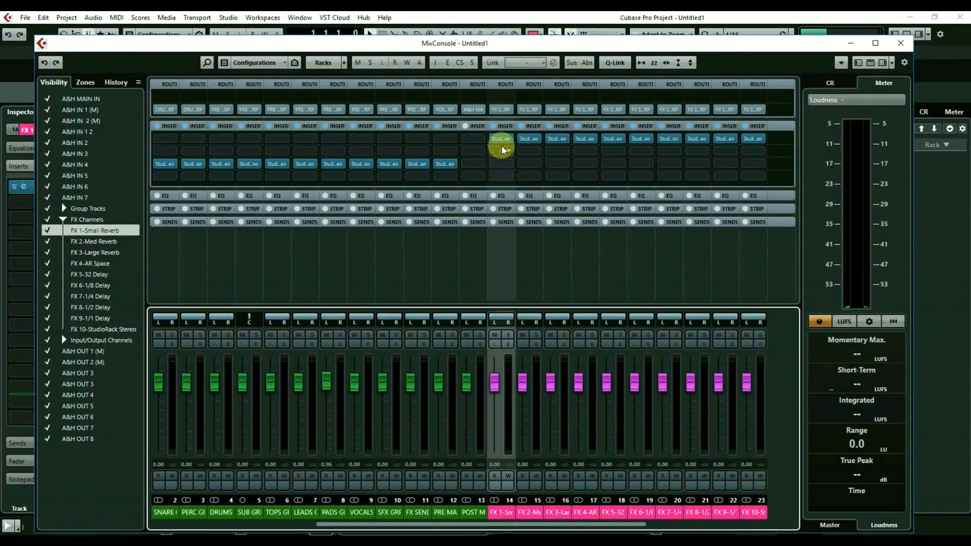
{"action": "left_click", "coordinate": [530, 138]}
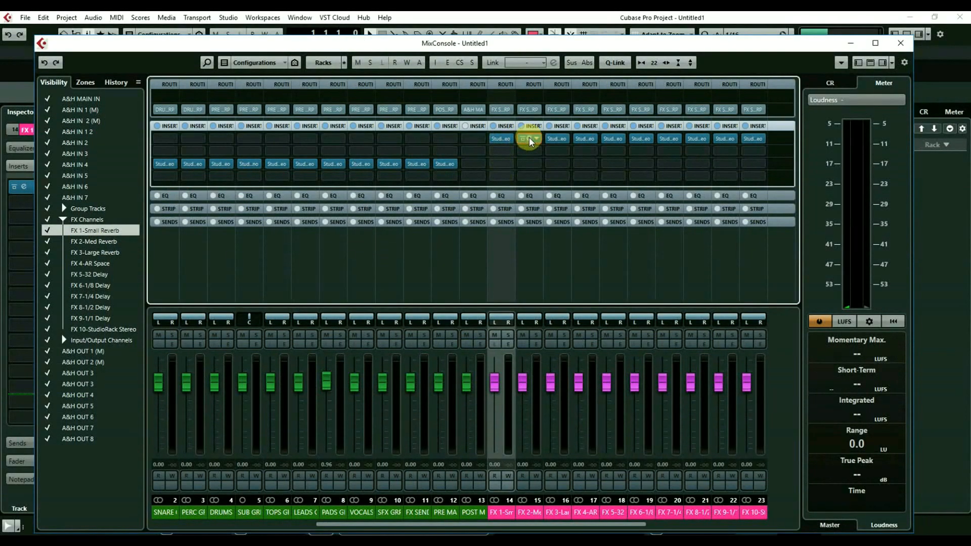
{"action": "left_click", "coordinate": [564, 70]}
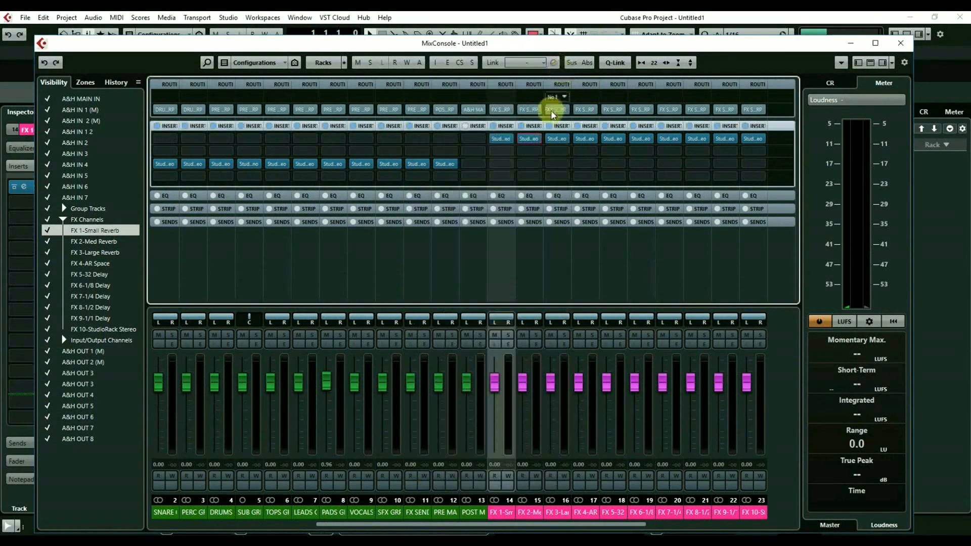
{"action": "left_click", "coordinate": [537, 139]}
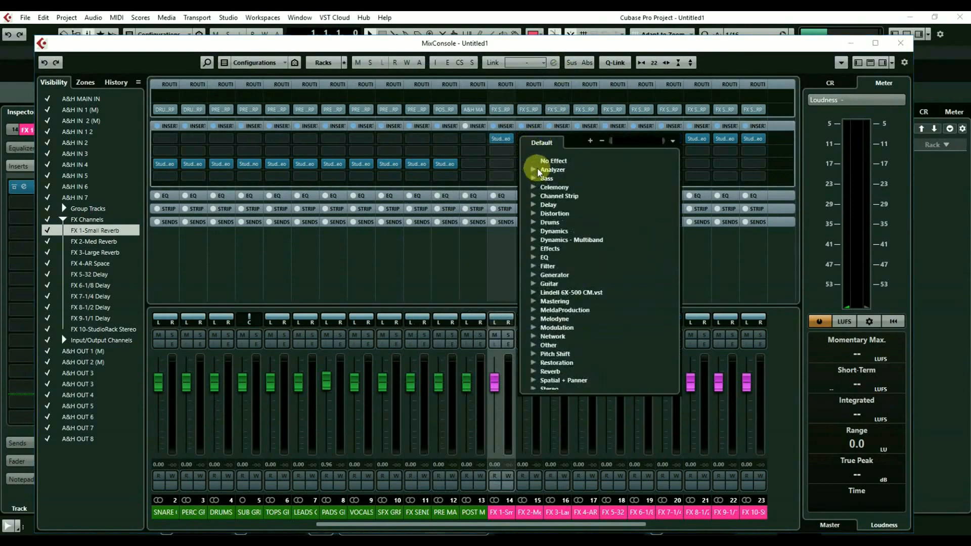
{"action": "left_click", "coordinate": [546, 160]}
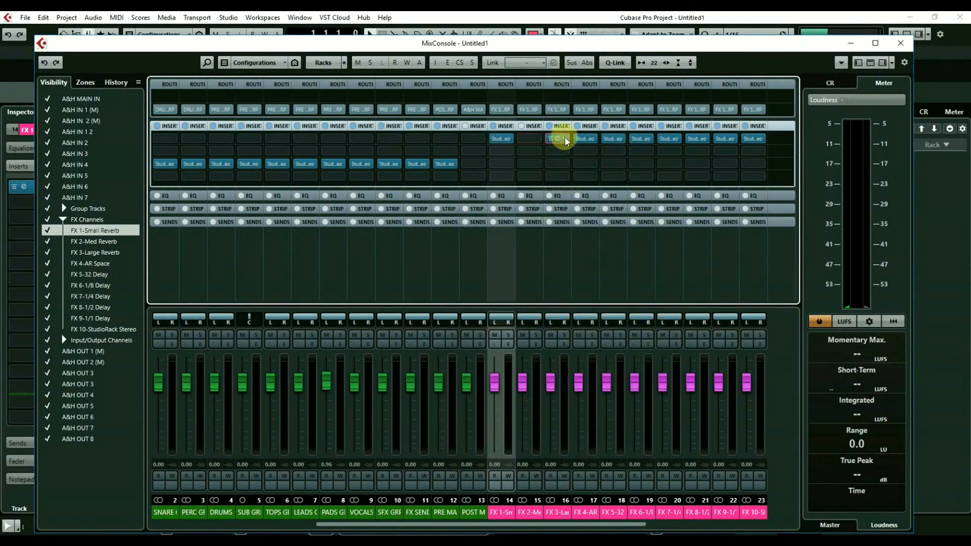
{"action": "left_click", "coordinate": [566, 141]}
{"action": "left_click", "coordinate": [569, 160]}
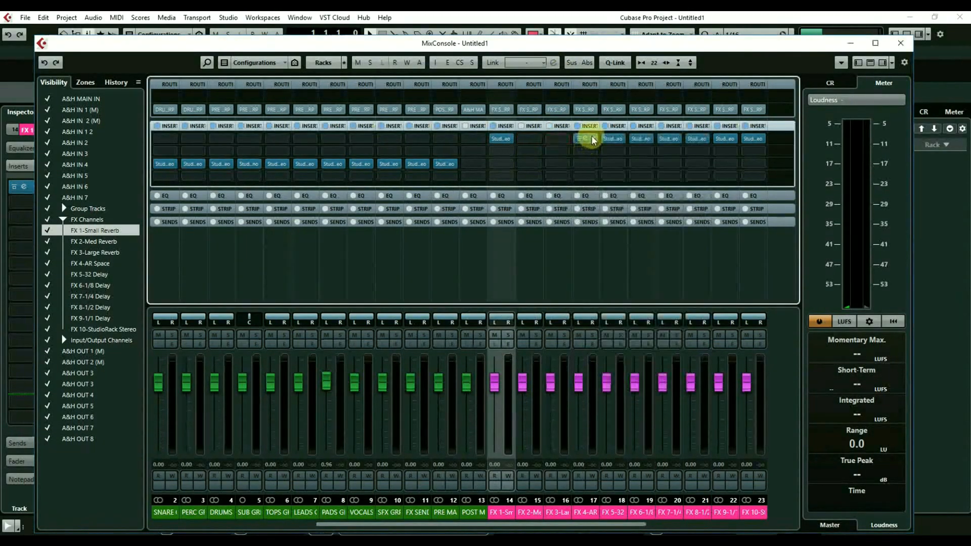
{"action": "left_click", "coordinate": [591, 140]}
{"action": "left_click", "coordinate": [597, 158]}
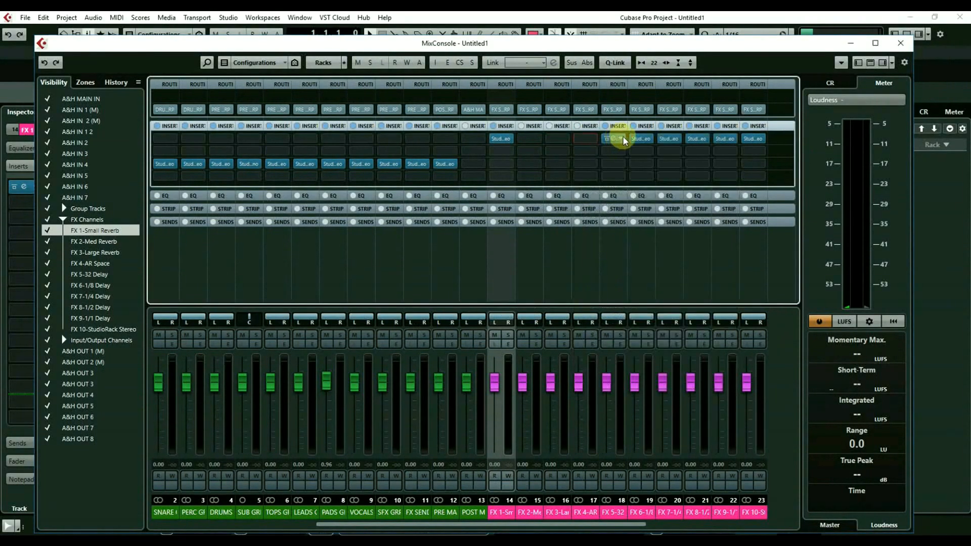
{"action": "left_click", "coordinate": [623, 140]}
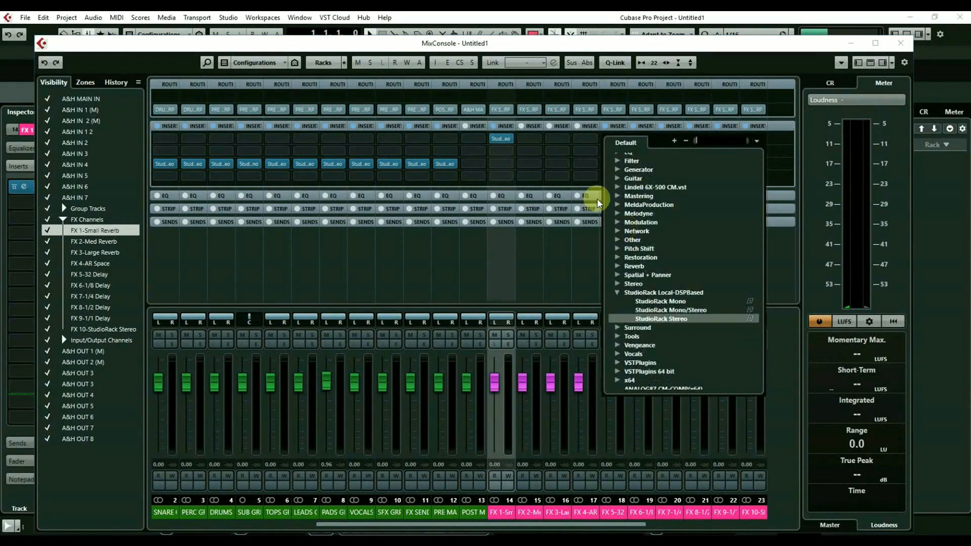
{"action": "left_click", "coordinate": [521, 143]}
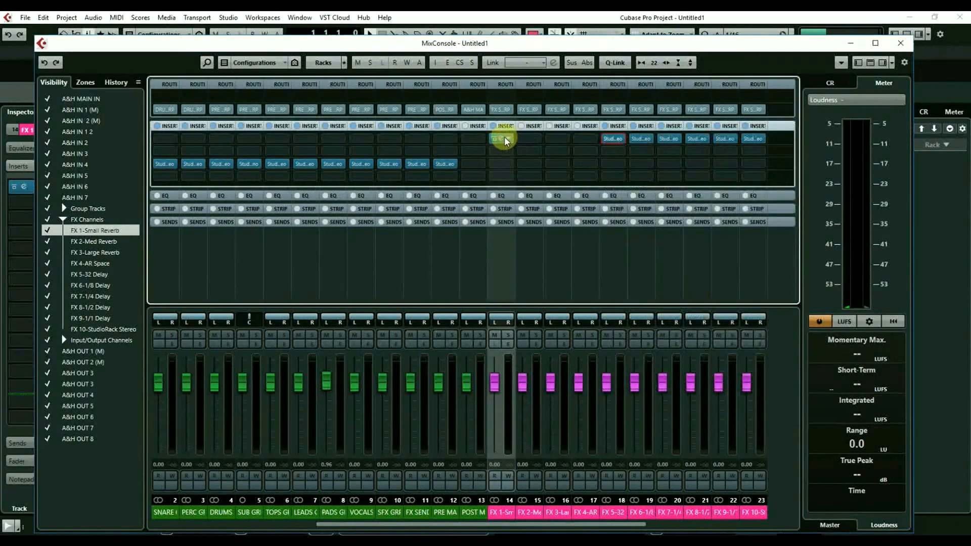
{"action": "left_click_drag", "start_coordinate": [508, 142], "coordinate": [585, 137]}
In FX 2-Med Reverb's H-Reverb, raise the pre-delay slightly, set a 1.35-second reverb time and increase the build-up and size
{"action": "left_click", "coordinate": [531, 141]}
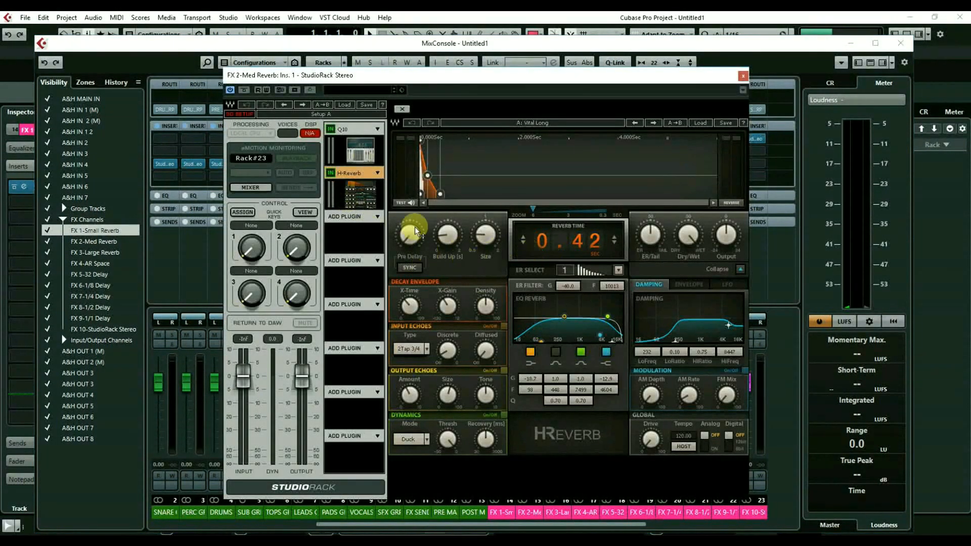
{"action": "left_click_drag", "start_coordinate": [409, 235], "coordinate": [410, 229]}
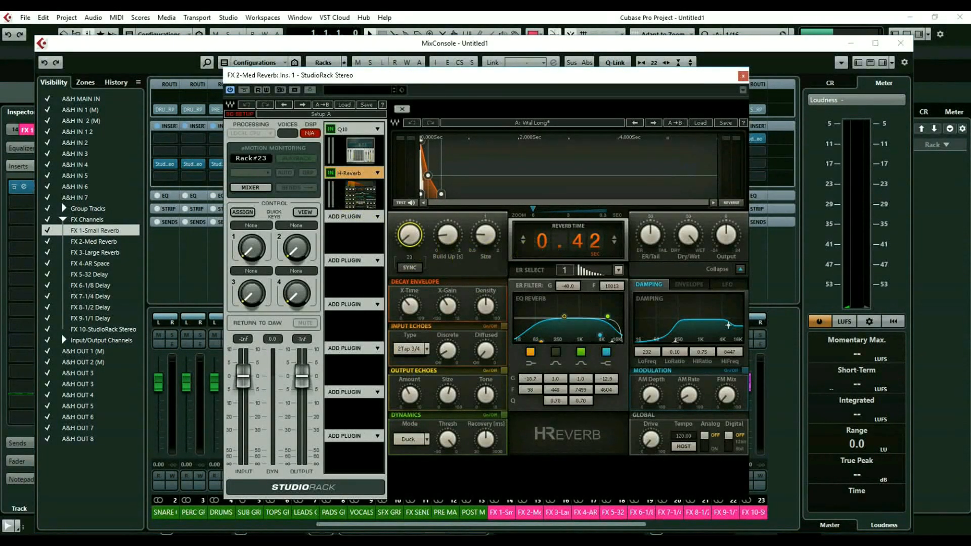
{"action": "left_click_drag", "start_coordinate": [541, 238], "coordinate": [541, 198]}
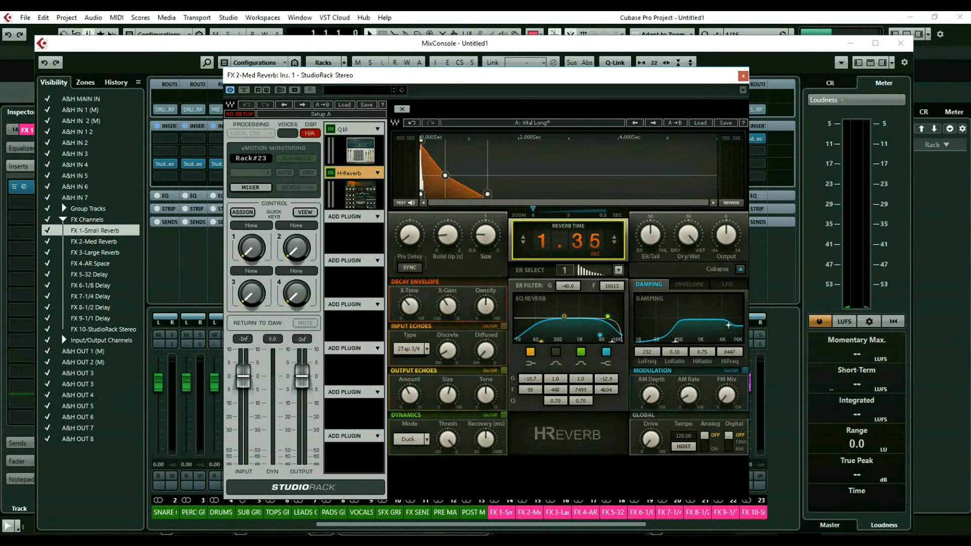
{"action": "left_click_drag", "start_coordinate": [456, 240], "coordinate": [485, 232]}
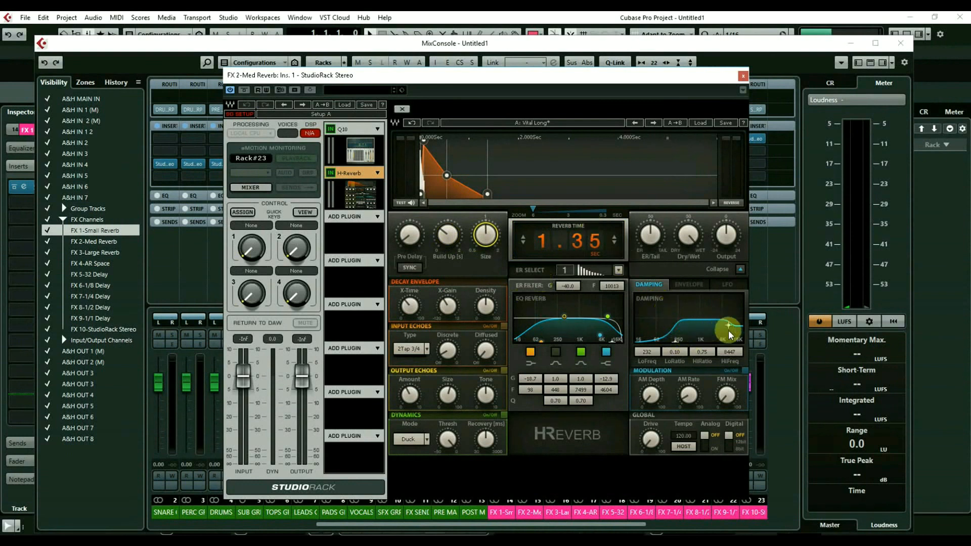
Set FX 2's high damping to about 6237 Hz at 0.66 and its EQ high cut to -14.7 dB at about 3441 Hz, and close the rack
{"action": "left_click_drag", "start_coordinate": [728, 333], "coordinate": [722, 327]}
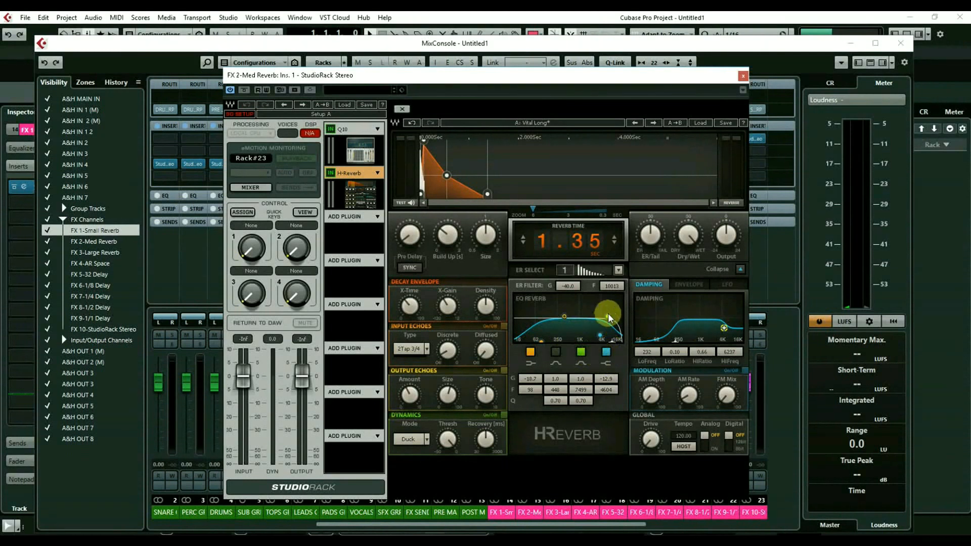
{"action": "left_click_drag", "start_coordinate": [600, 335], "coordinate": [596, 337]}
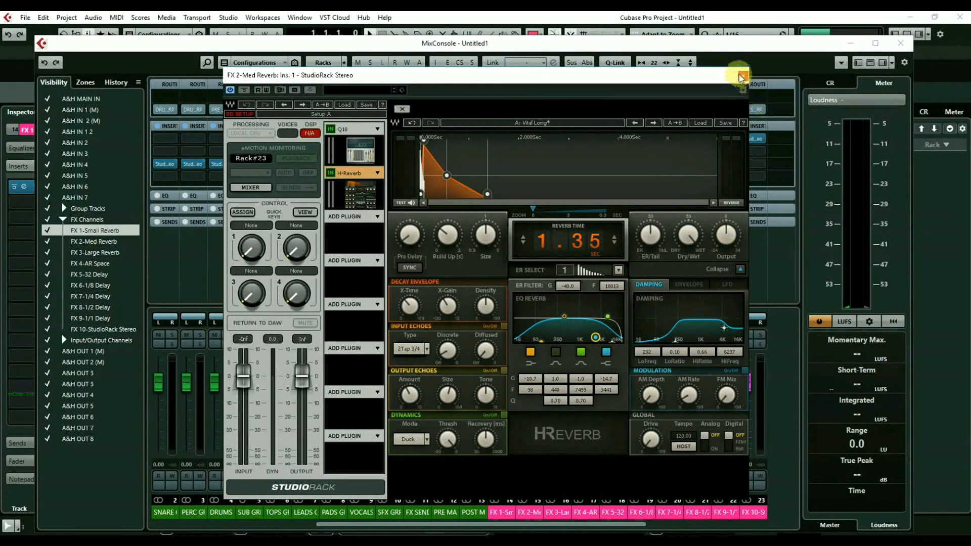
{"action": "left_click", "coordinate": [742, 77]}
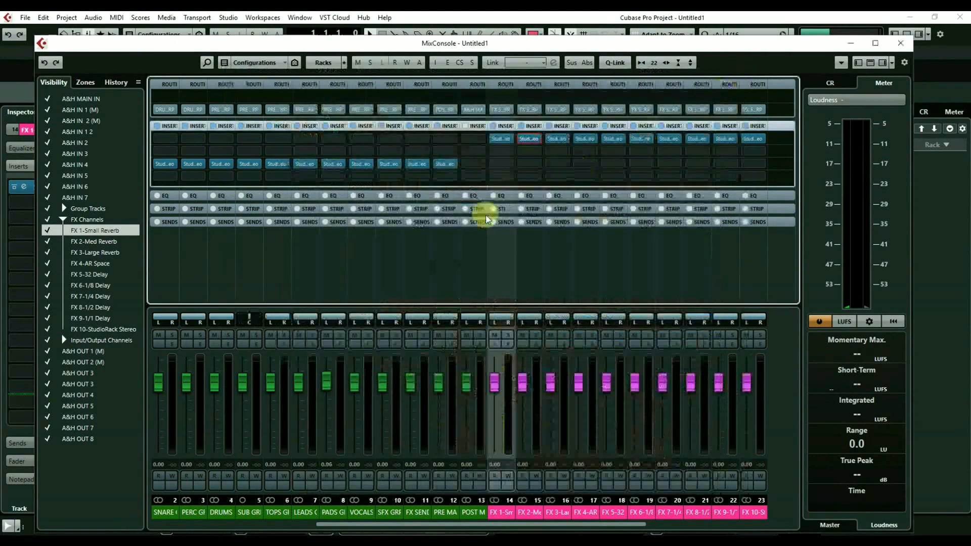
In FX 3-Large Reverb's H-Reverb, set a 4.07-second reverb time and increase the pre-delay, build-up and size
{"action": "left_click", "coordinate": [557, 138]}
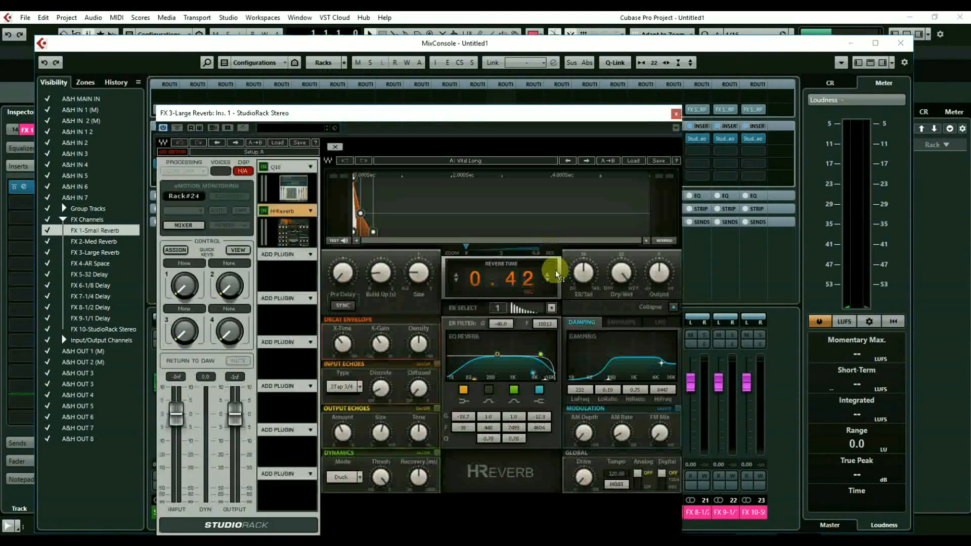
{"action": "left_click_drag", "start_coordinate": [484, 278], "coordinate": [484, 237]}
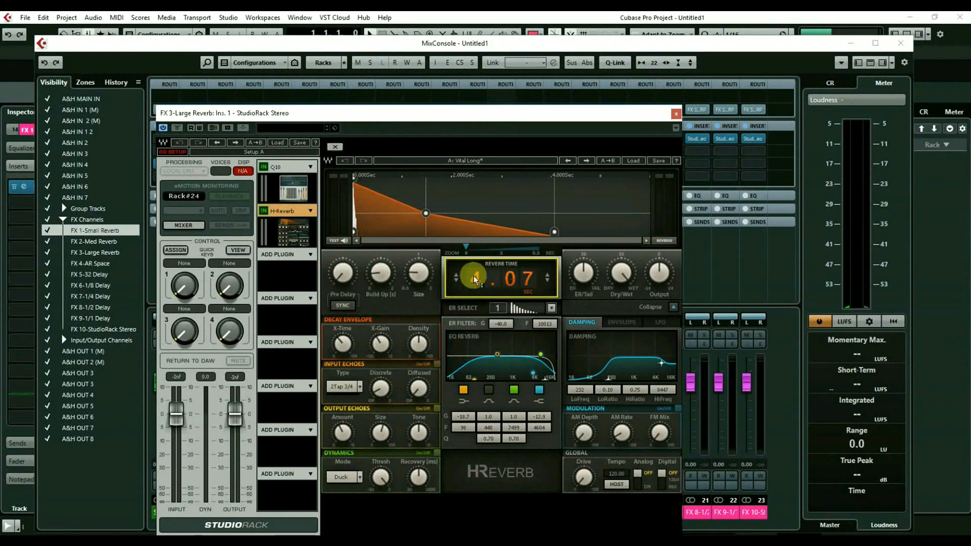
{"action": "mouse_move", "coordinate": [354, 270]}
{"action": "left_click_drag", "start_coordinate": [354, 270], "coordinate": [382, 285]}
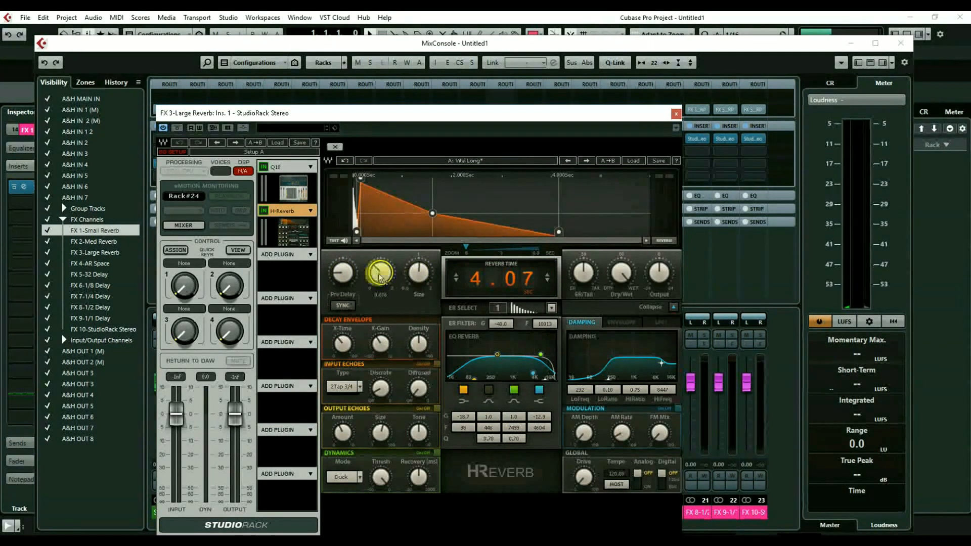
{"action": "left_click", "coordinate": [360, 179]}
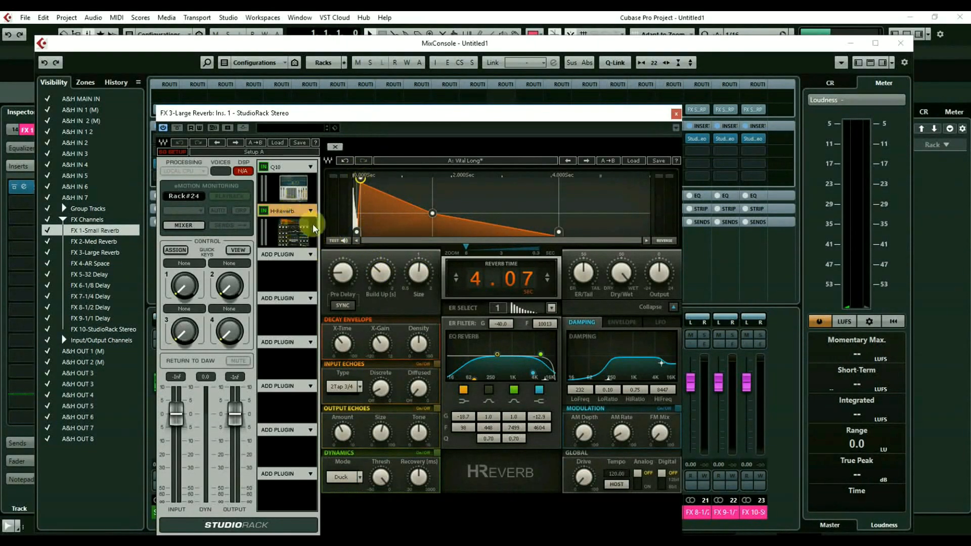
Set FX 3's EQ high cut to about -15.6 dB at 2919 Hz, lower the high-frequency damping ratio and close the rack
{"action": "left_click_drag", "start_coordinate": [533, 373], "coordinate": [526, 376]}
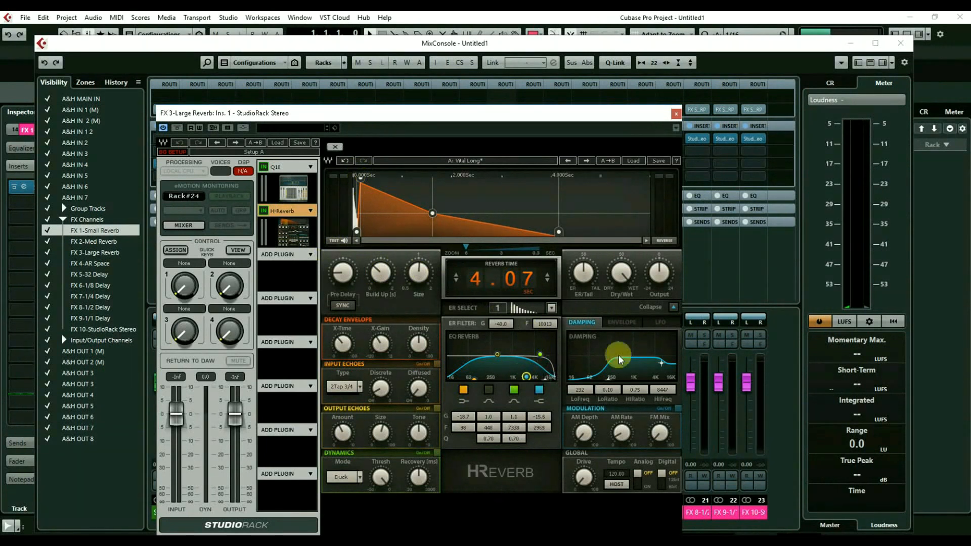
{"action": "left_click_drag", "start_coordinate": [658, 359], "coordinate": [656, 377]}
{"action": "left_click", "coordinate": [677, 115]}
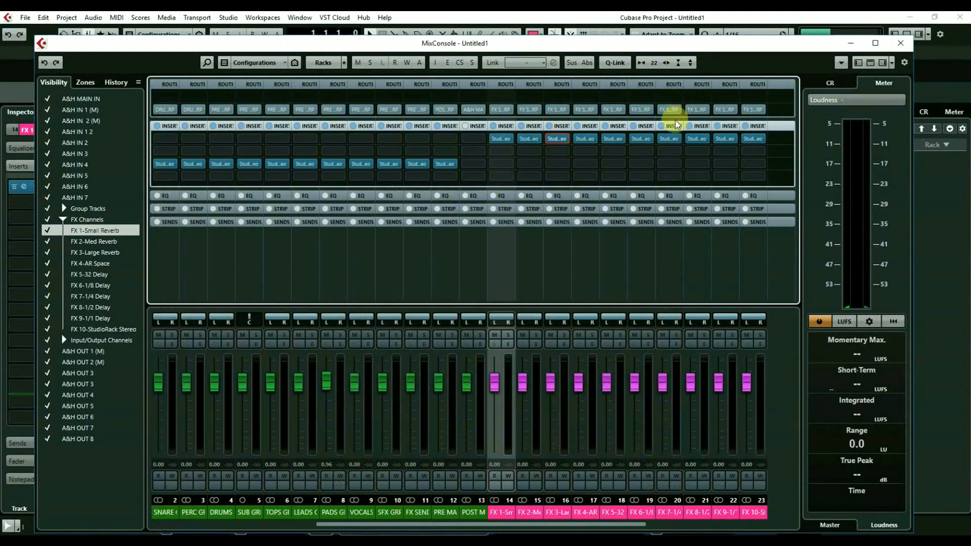
Replace H-Reverb with the Abbey Road Plates reverb in the second slot of FX 4-AR Space's rack
{"action": "left_click", "coordinate": [584, 140]}
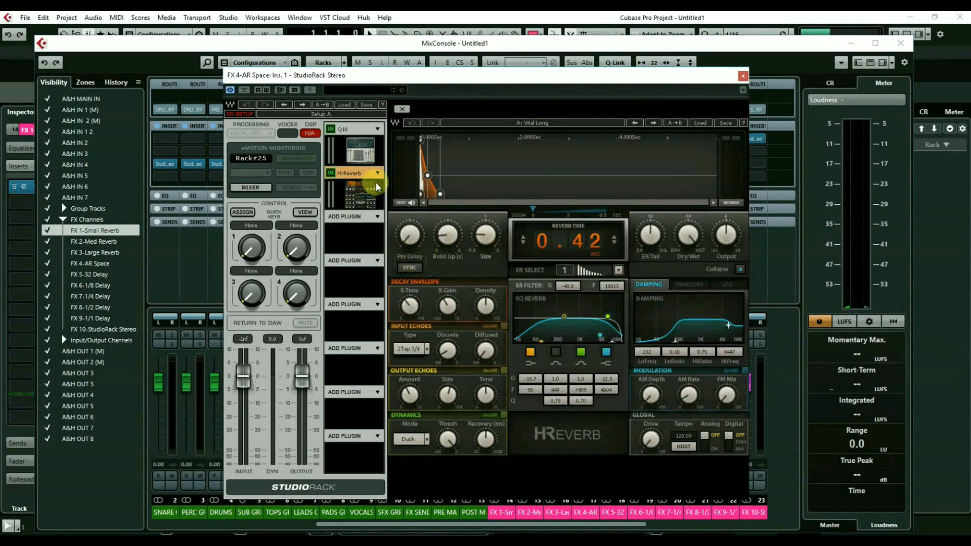
{"action": "left_click", "coordinate": [377, 174]}
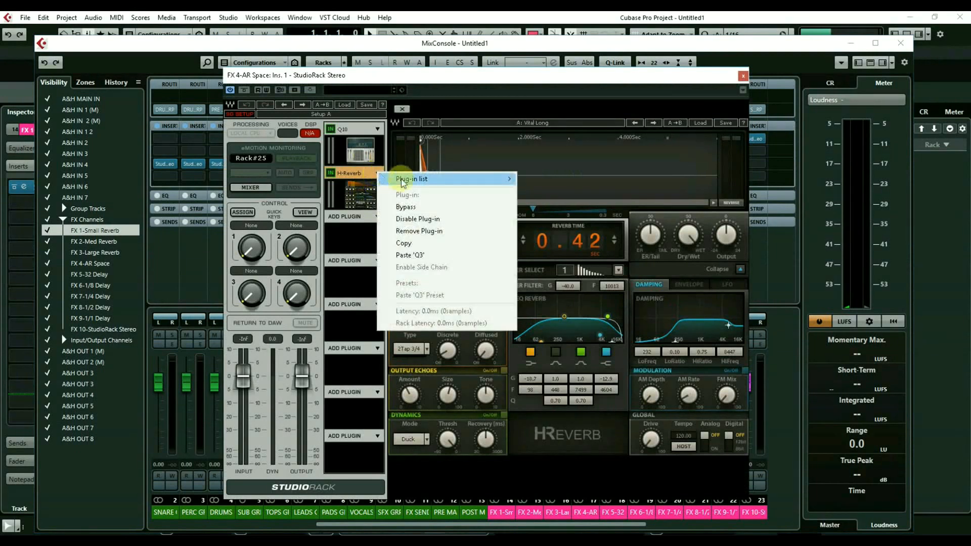
{"action": "mouse_move", "coordinate": [445, 180]}
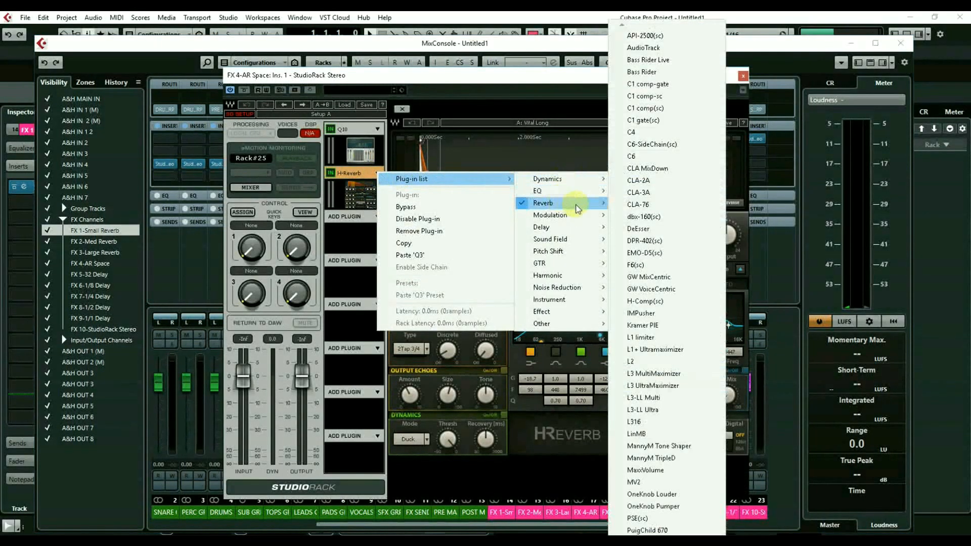
{"action": "mouse_move", "coordinate": [605, 208]}
{"action": "left_click", "coordinate": [650, 203]}
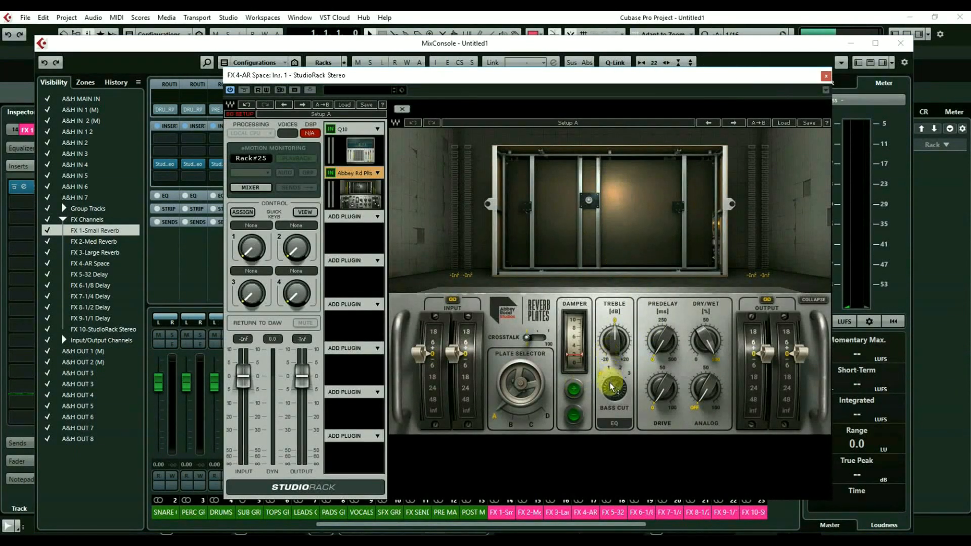
Adjust the Abbey Road Plates' bass cut and damper, choose plate D, raise the drive and lower the dry/wet mix
{"action": "left_click_drag", "start_coordinate": [614, 387], "coordinate": [601, 433]}
{"action": "left_click", "coordinate": [574, 416]}
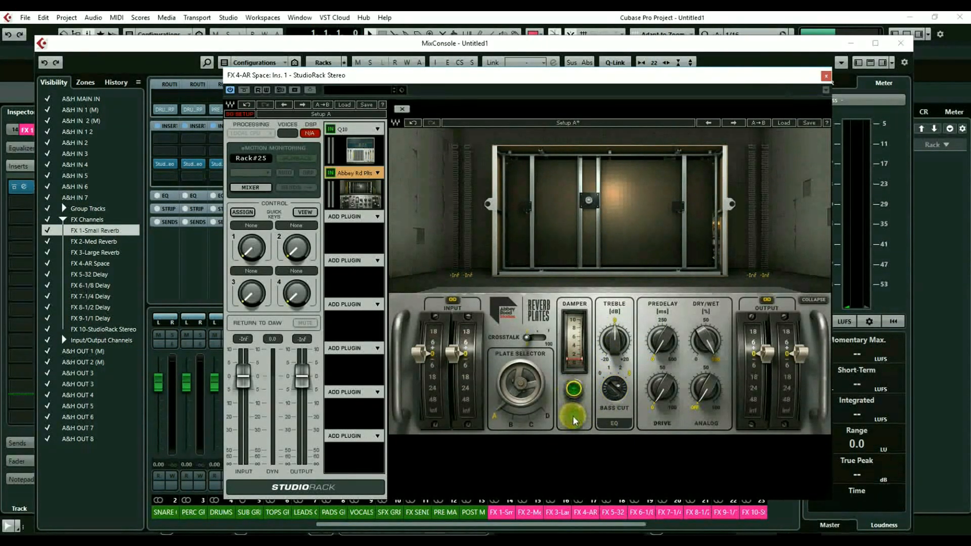
{"action": "left_click_drag", "start_coordinate": [600, 331], "coordinate": [600, 341]}
{"action": "left_click", "coordinate": [543, 417]}
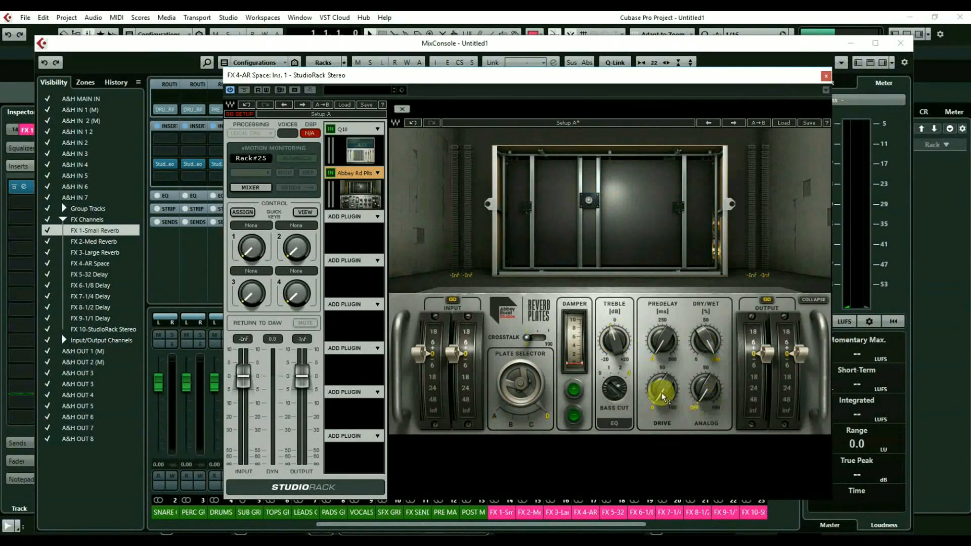
{"action": "left_click_drag", "start_coordinate": [661, 394], "coordinate": [706, 364]}
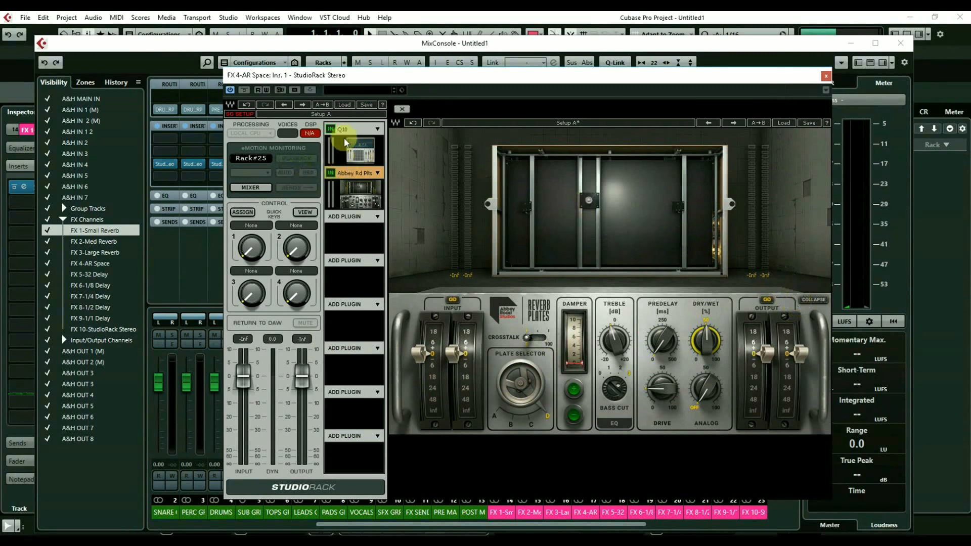
Check FX 4-AR Space's Q10 EQ, close the rack and move the StudioRack inserts of FX 5 through FX 10 to the second slot
{"action": "left_click", "coordinate": [361, 148]}
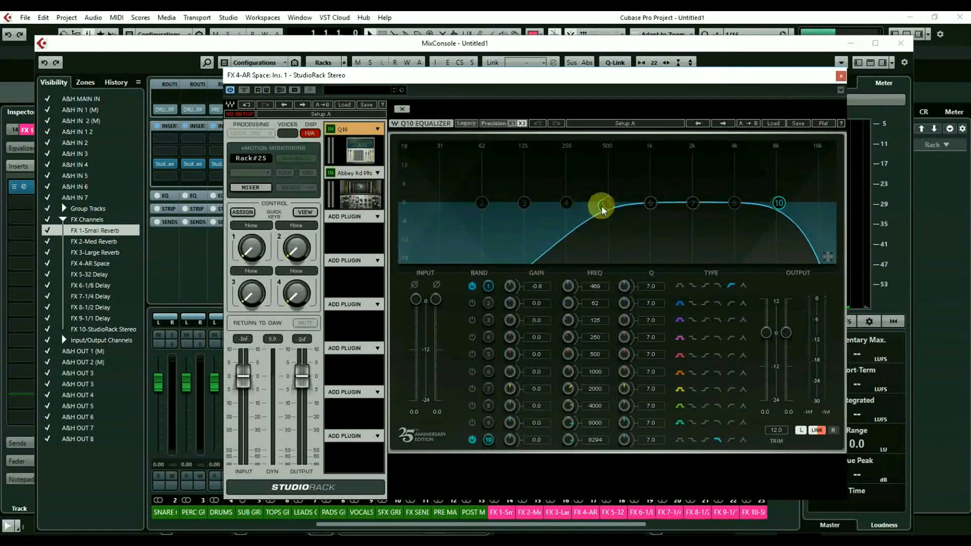
{"action": "left_click", "coordinate": [840, 75]}
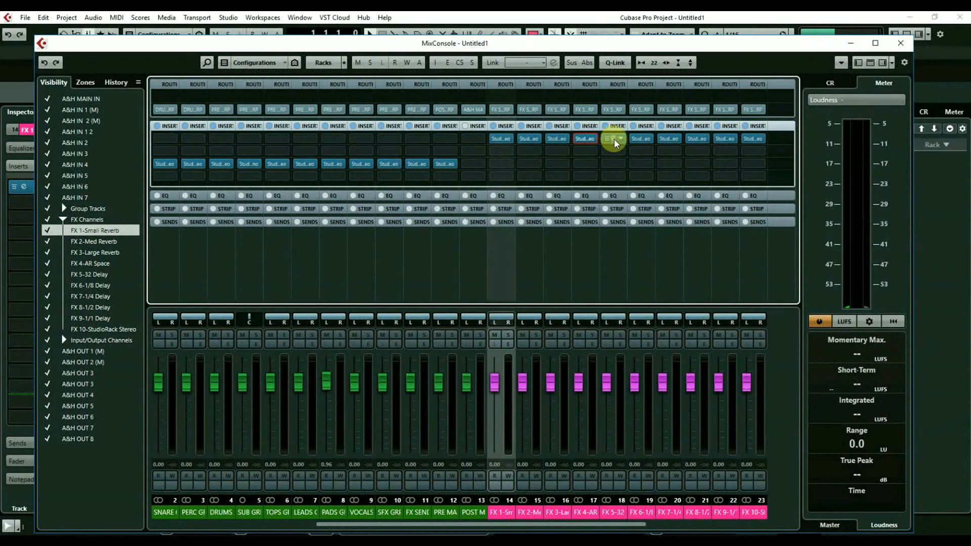
{"action": "left_click_drag", "start_coordinate": [616, 139], "coordinate": [755, 152]}
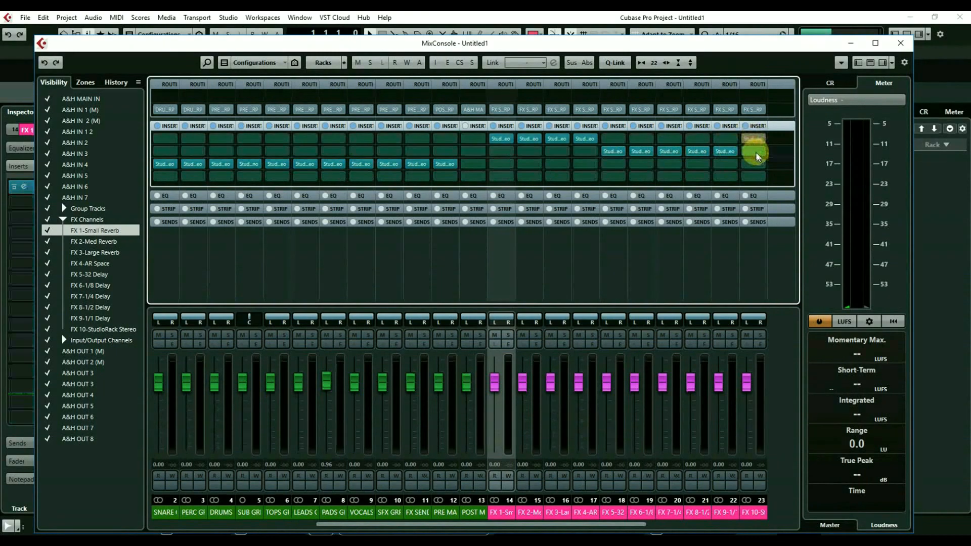
Find the delay plug-ins and load PingPongDelay into the first insert slot of FX 5-32 Delay
{"action": "left_click", "coordinate": [614, 139]}
{"action": "type", "text": "delay"}
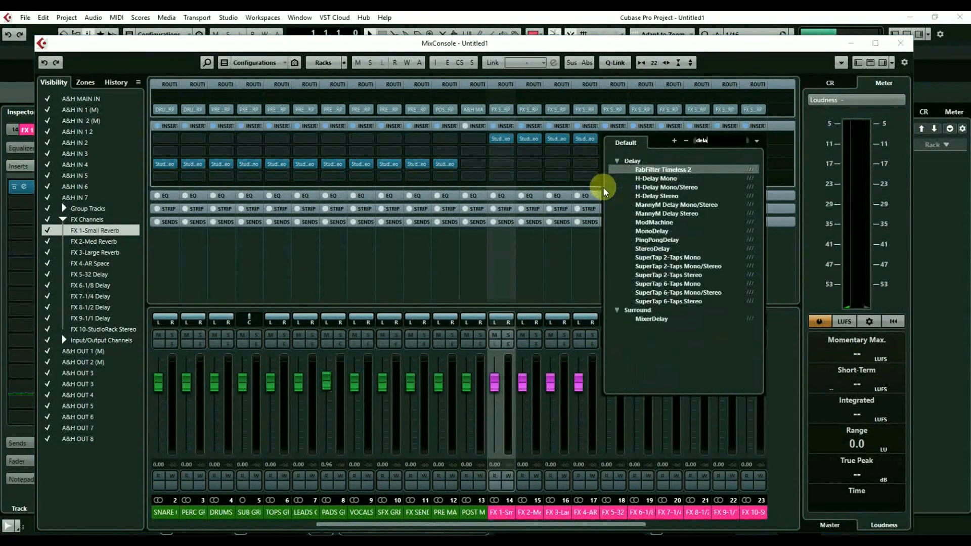
{"action": "left_click", "coordinate": [675, 239]}
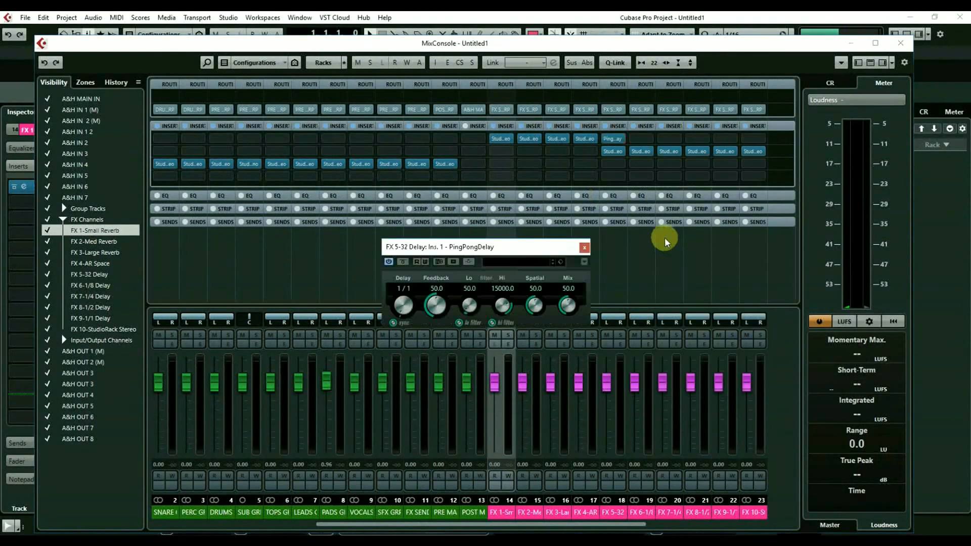
Set FX 5's PingPongDelay to 1/32, low filter about 326.5, high filter about 10206 and mix 100, and close it
{"action": "left_click_drag", "start_coordinate": [406, 303], "coordinate": [406, 307]}
{"action": "left_click", "coordinate": [469, 302]}
{"action": "left_click_drag", "start_coordinate": [468, 305], "coordinate": [503, 328]}
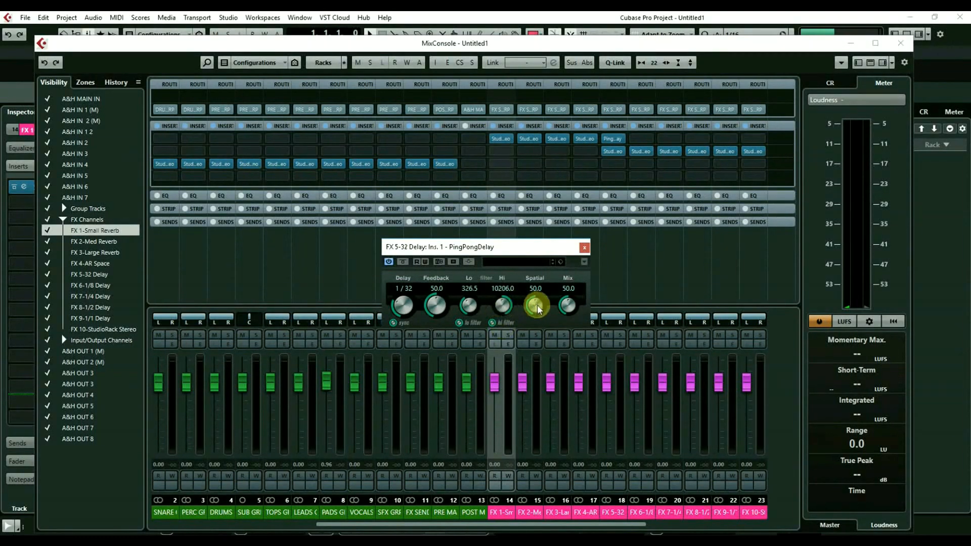
{"action": "left_click_drag", "start_coordinate": [566, 309], "coordinate": [568, 305]}
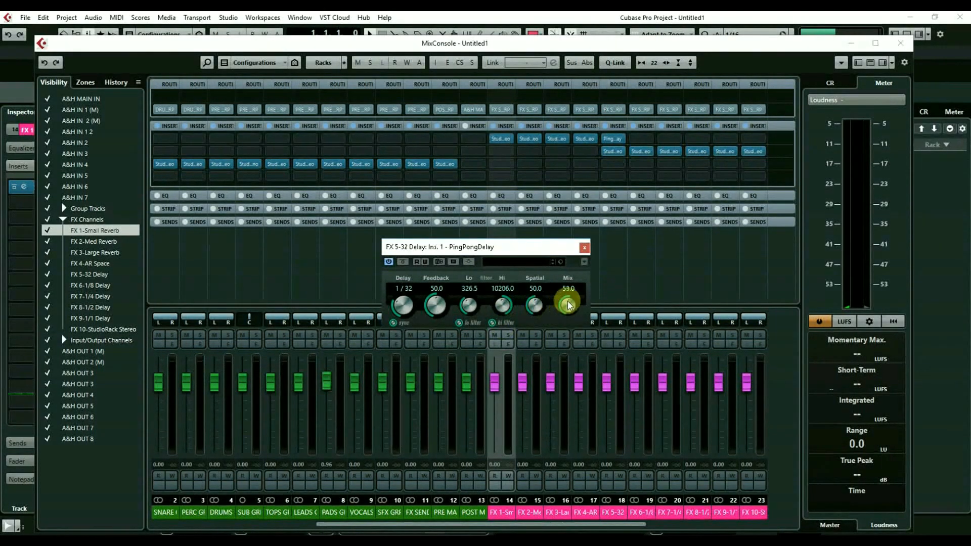
{"action": "left_click", "coordinate": [584, 248]}
Copy PingPongDelay to FX 6-1/8 Delay's first slot and set delay 1/8, high filter about 10112 and spatial about 61.5
{"action": "mouse_move", "coordinate": [649, 153]}
{"action": "left_mouse_down"}
{"action": "mouse_move", "coordinate": [611, 141]}
{"action": "mouse_move", "coordinate": [654, 137]}
{"action": "mouse_move", "coordinate": [639, 139]}
{"action": "left_mouse_up"}
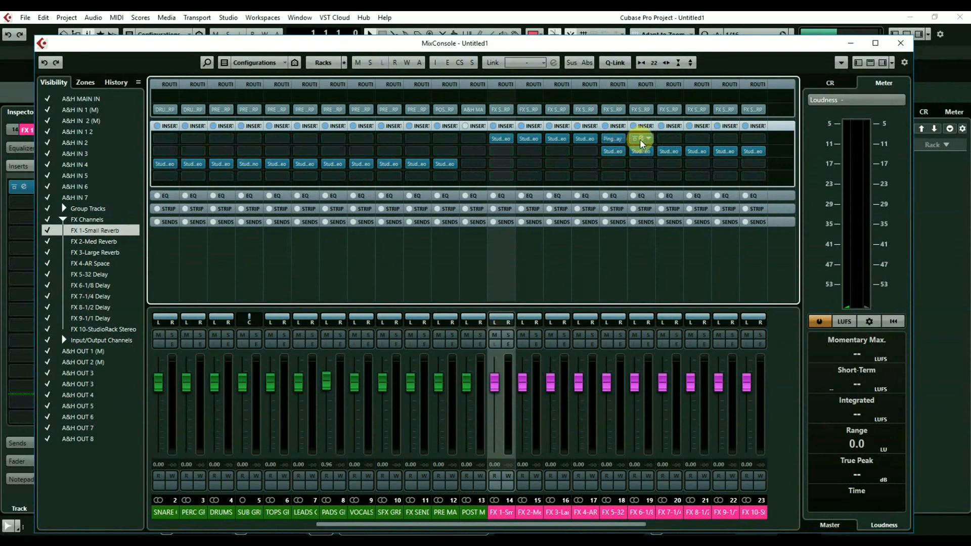
{"action": "left_click", "coordinate": [639, 138]}
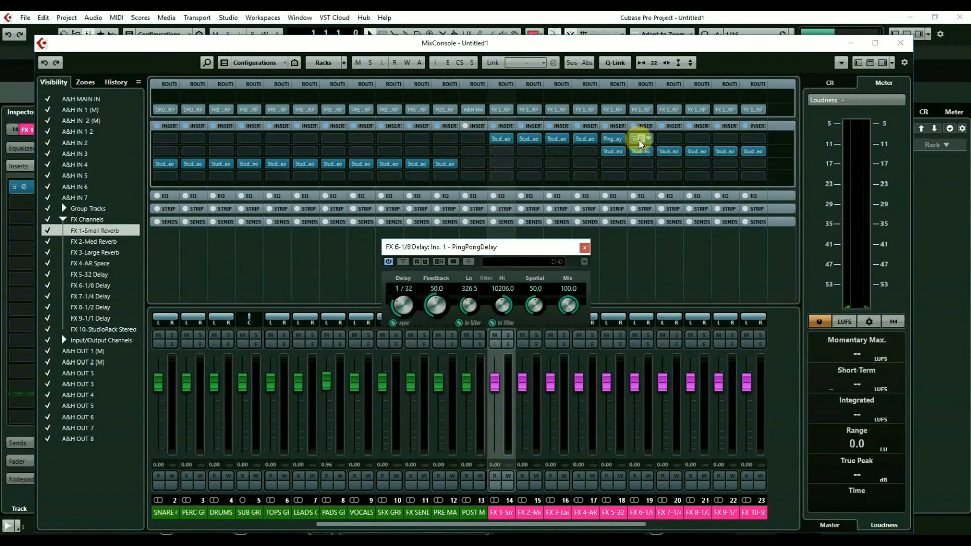
{"action": "left_click_drag", "start_coordinate": [400, 310], "coordinate": [409, 301]}
{"action": "left_click_drag", "start_coordinate": [502, 305], "coordinate": [532, 299]}
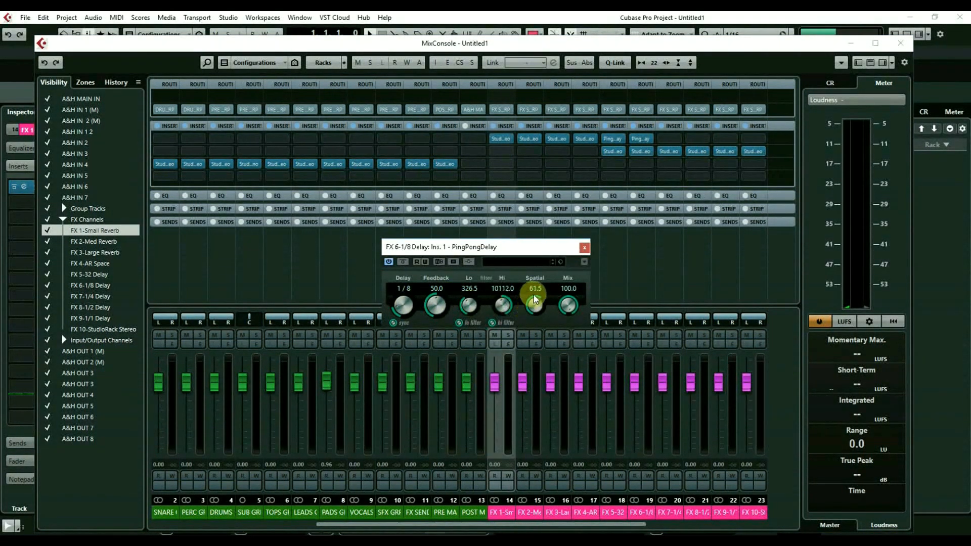
{"action": "left_click", "coordinate": [584, 249]}
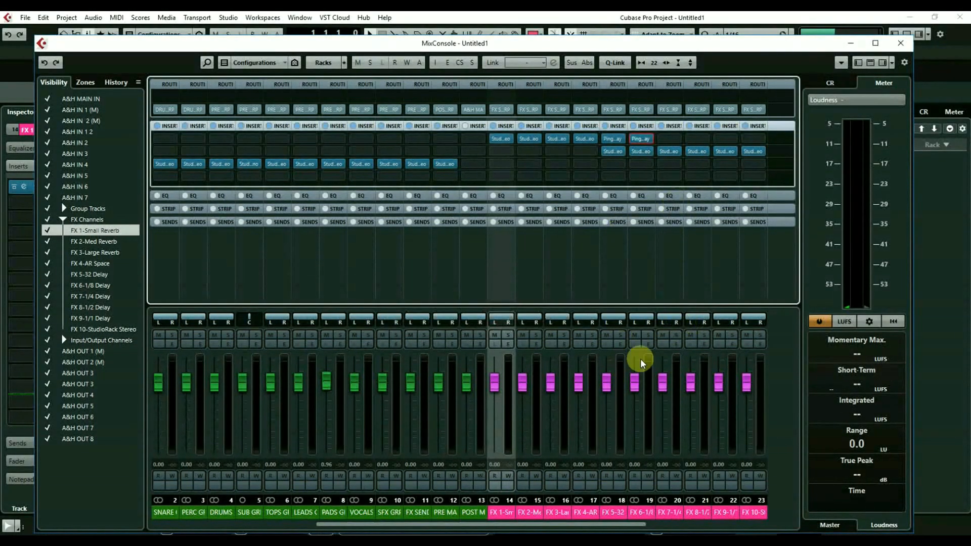
Open FX 7-1/4 Delay's StudioRack and load the Q10 equalizer into its first plug-in slot
{"action": "left_click", "coordinate": [664, 151]}
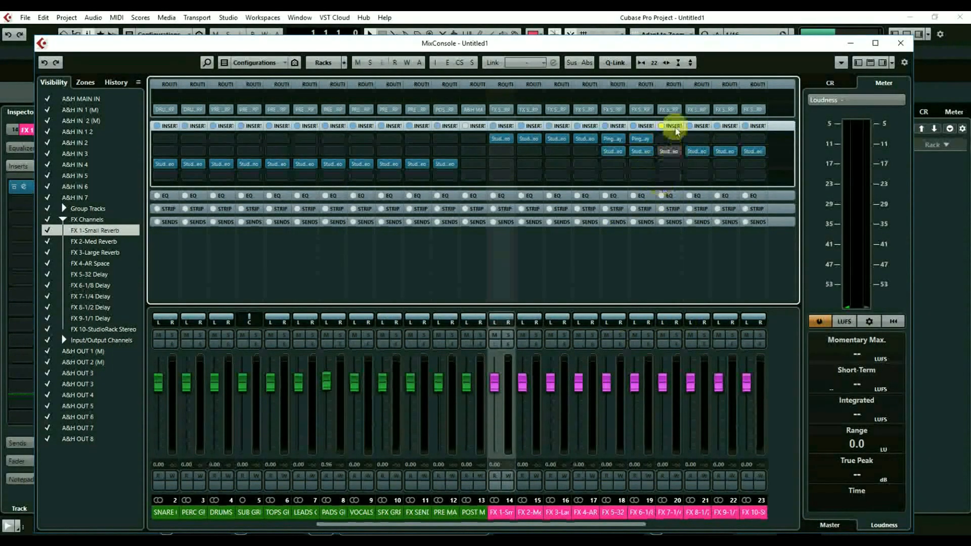
{"action": "left_click", "coordinate": [669, 150]}
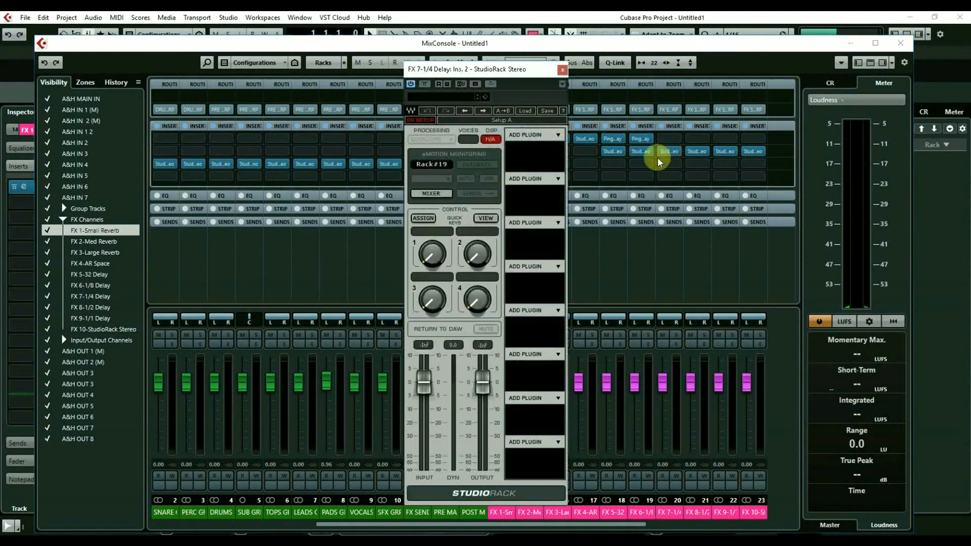
{"action": "left_click", "coordinate": [557, 135]}
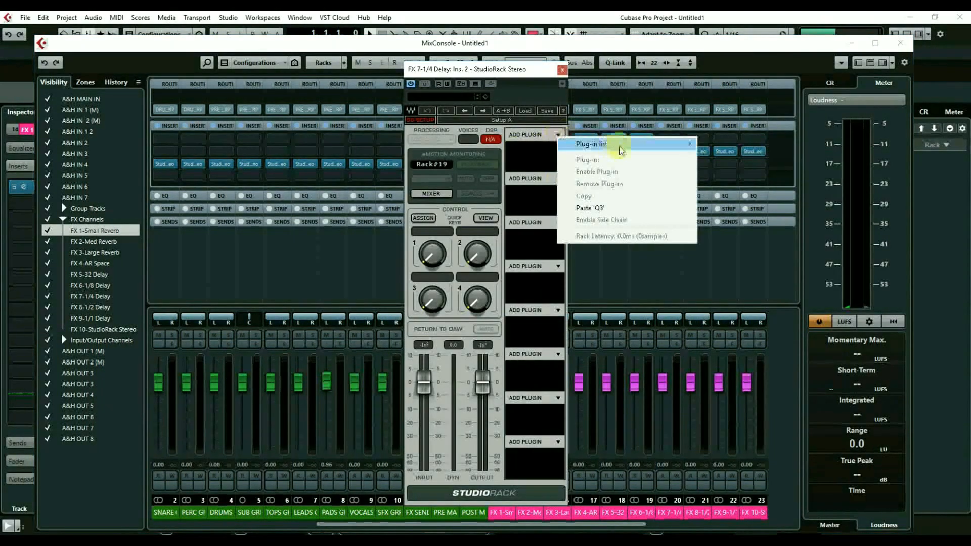
{"action": "mouse_move", "coordinate": [687, 144]}
{"action": "mouse_move", "coordinate": [721, 155]}
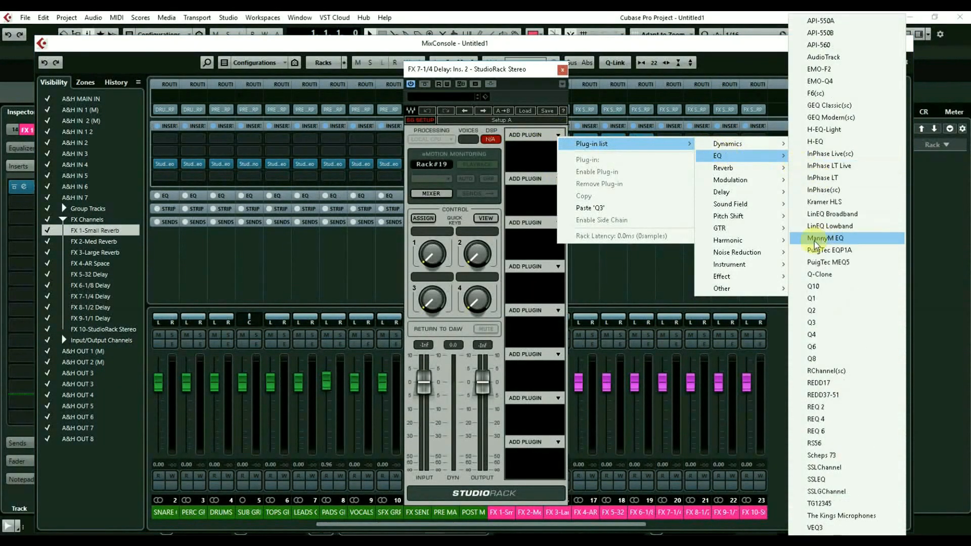
{"action": "left_click", "coordinate": [814, 287]}
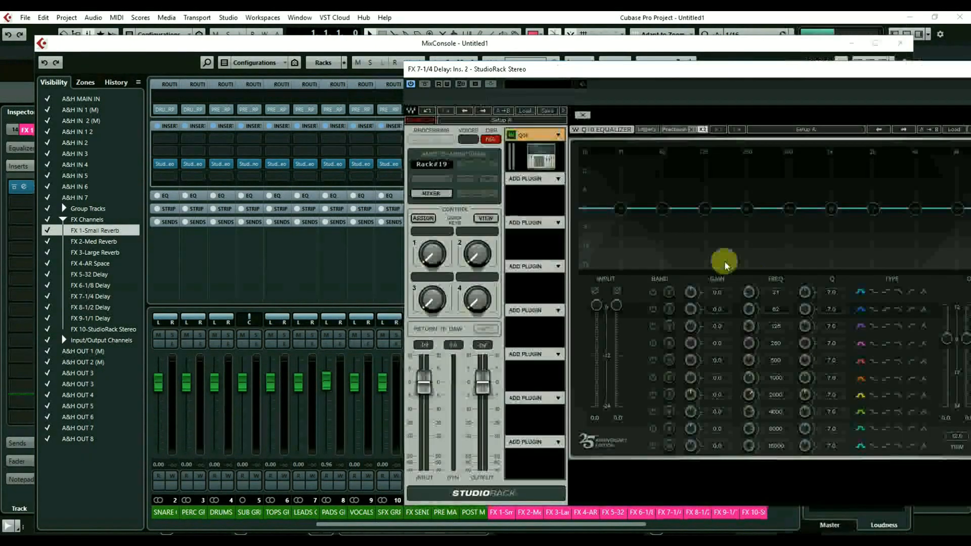
Shape FX 7's Q10 with a band 1 low cut at about 408 Hz and a band 10 high cut at about 8415 Hz
{"action": "left_click", "coordinate": [908, 292]}
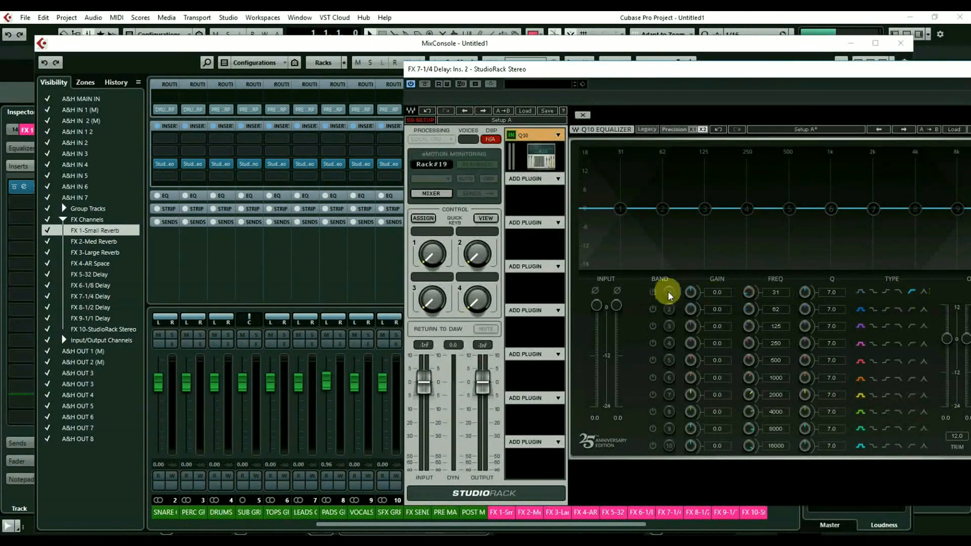
{"action": "left_click_drag", "start_coordinate": [620, 209], "coordinate": [748, 254]}
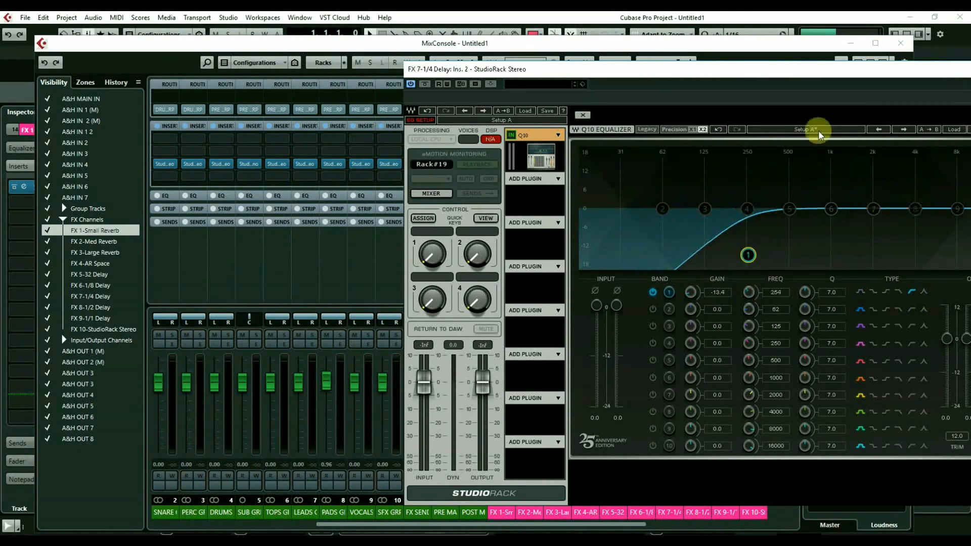
{"action": "left_click_drag", "start_coordinate": [762, 75], "coordinate": [642, 69]}
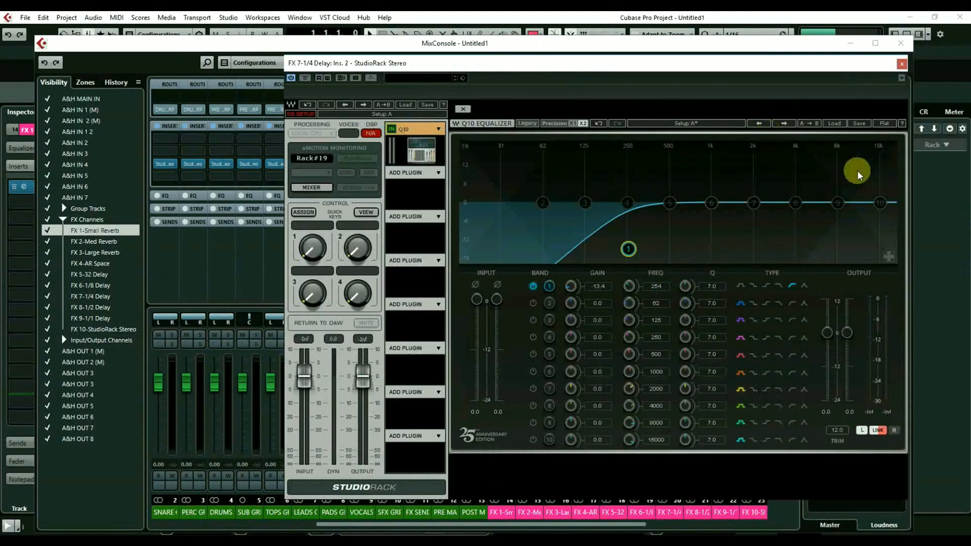
{"action": "left_click_drag", "start_coordinate": [885, 201], "coordinate": [871, 238]}
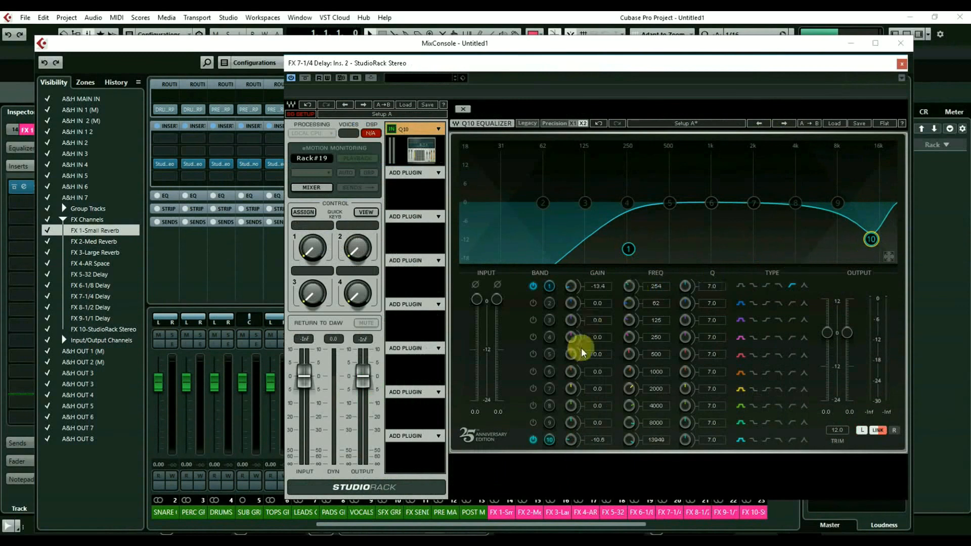
{"action": "left_click", "coordinate": [778, 440]}
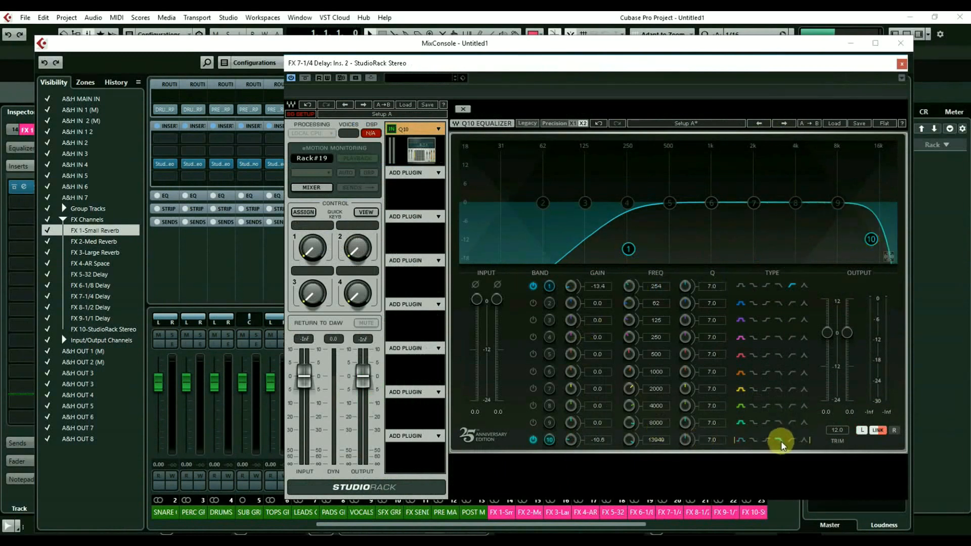
{"action": "left_click_drag", "start_coordinate": [651, 439], "coordinate": [650, 459]}
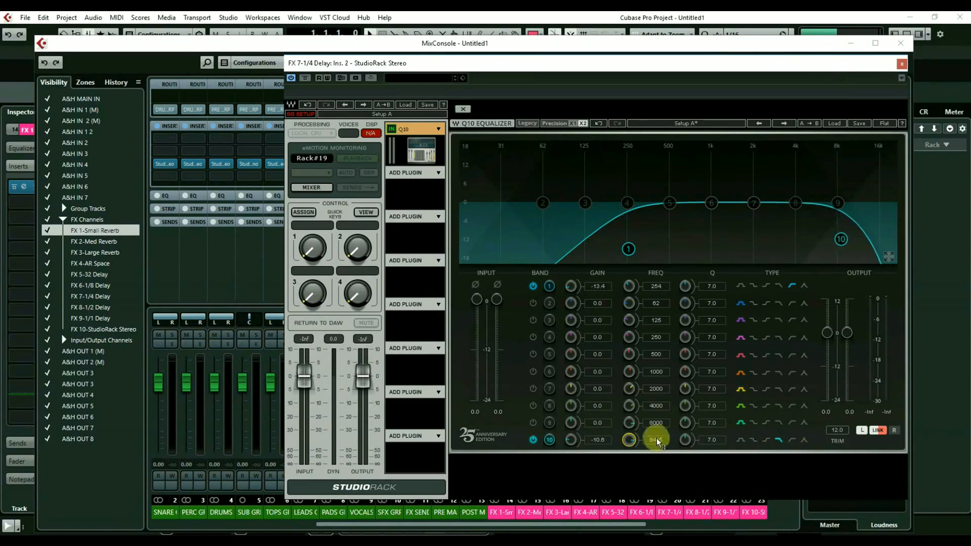
{"action": "left_click_drag", "start_coordinate": [655, 291], "coordinate": [655, 281]}
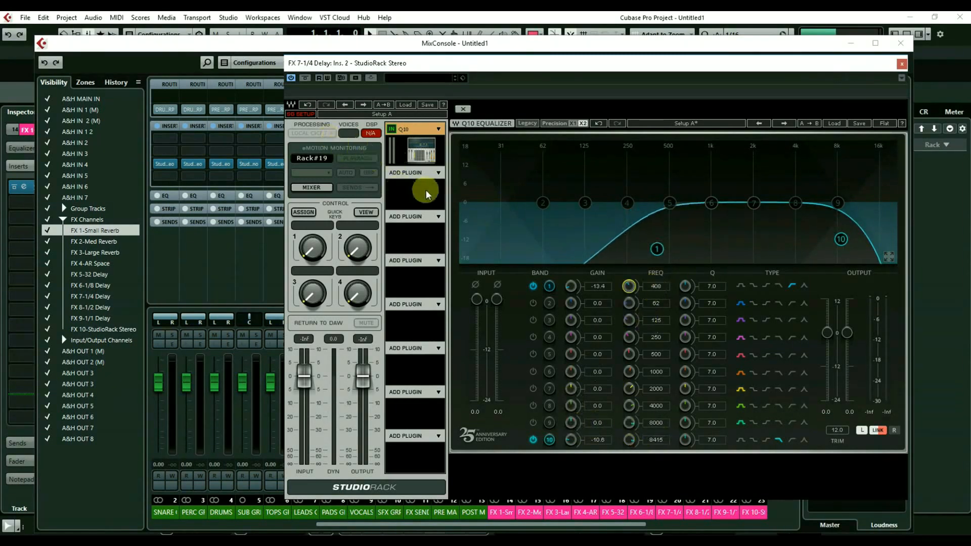
Load the H-Delay plug-in into the second slot of FX 7-1/4 Delay's rack
{"action": "left_click", "coordinate": [438, 174]}
{"action": "mouse_move", "coordinate": [567, 180]}
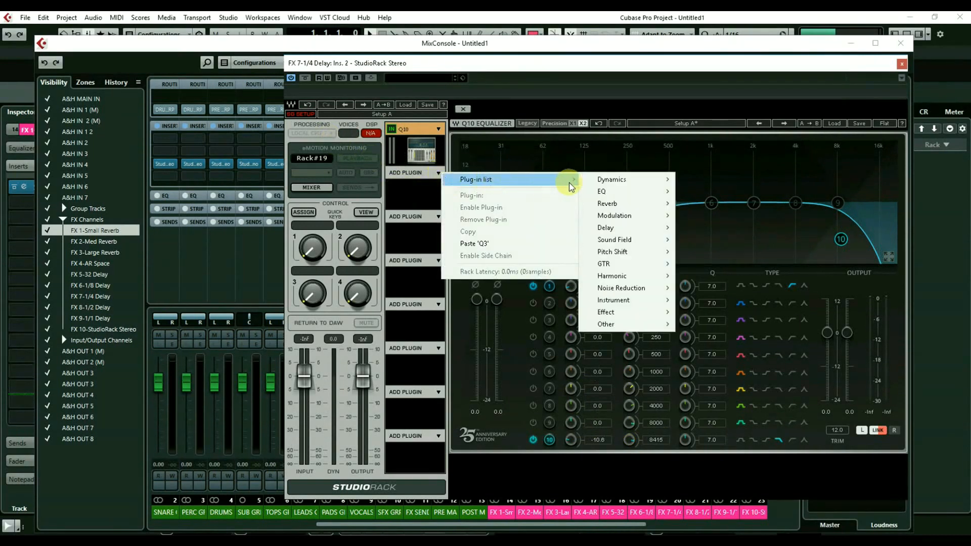
{"action": "mouse_move", "coordinate": [656, 226]}
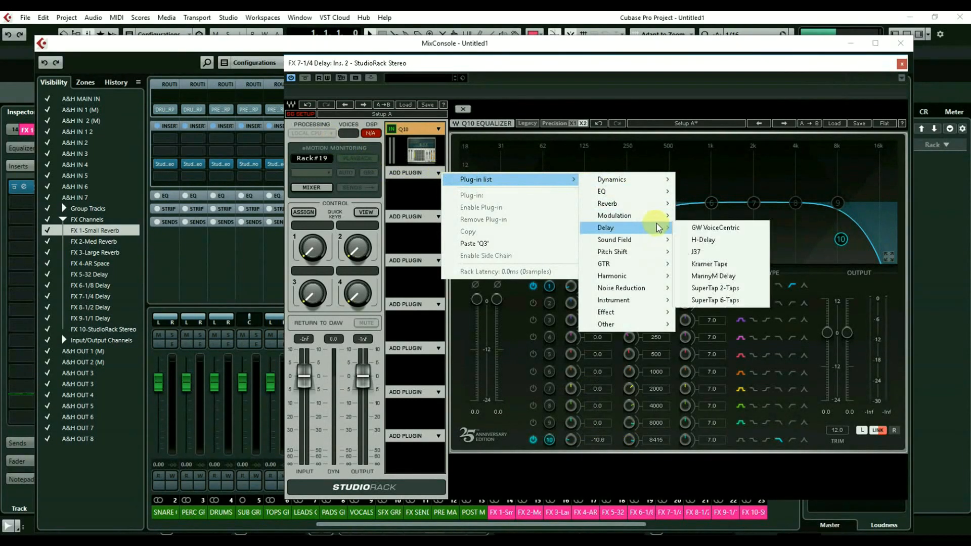
{"action": "left_click", "coordinate": [715, 240]}
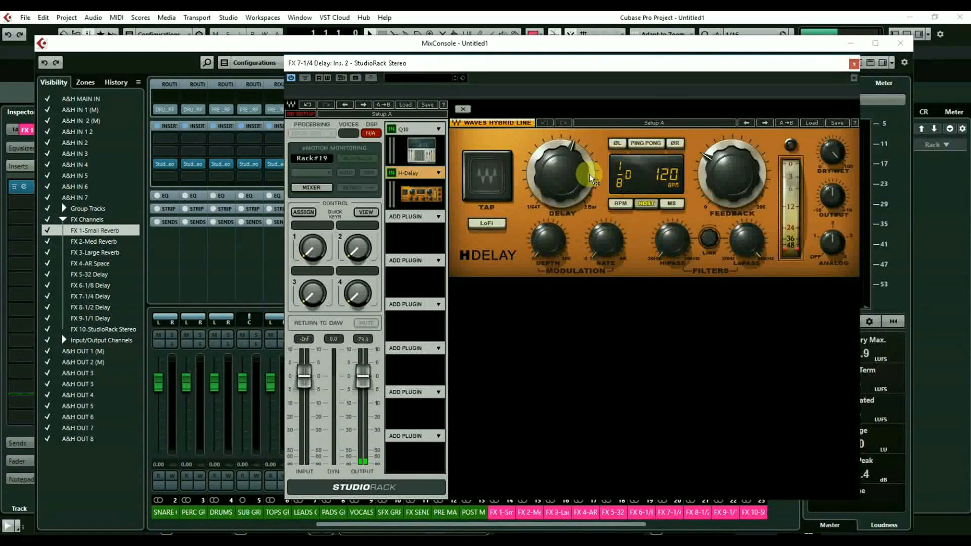
Set H-Delay to a 1/4 delay time, adjust its high-pass and low-pass filters, and close FX 7's rack
{"action": "mouse_move", "coordinate": [560, 174]}
{"action": "left_mouse_down"}
{"action": "mouse_move", "coordinate": [560, 185]}
{"action": "mouse_move", "coordinate": [560, 161]}
{"action": "left_mouse_up"}
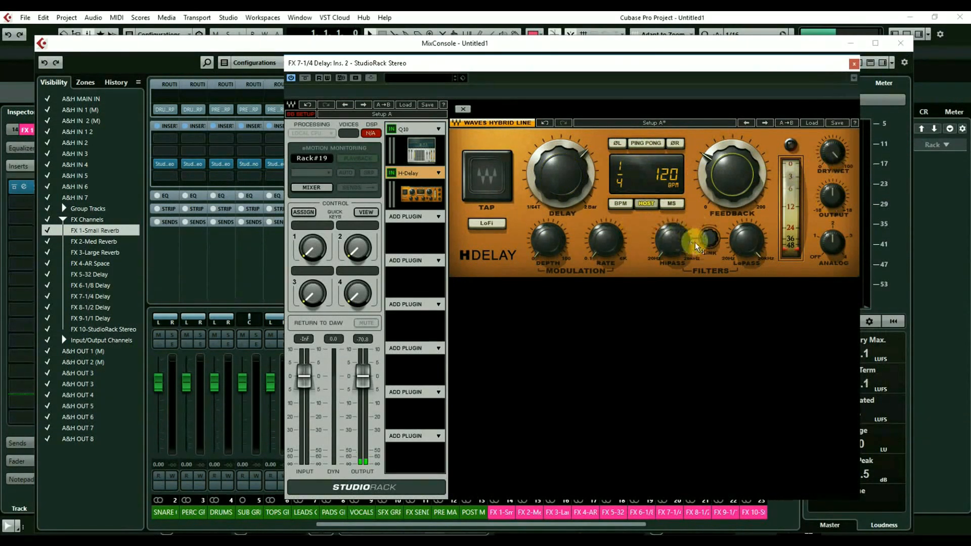
{"action": "left_click_drag", "start_coordinate": [678, 242], "coordinate": [678, 242]}
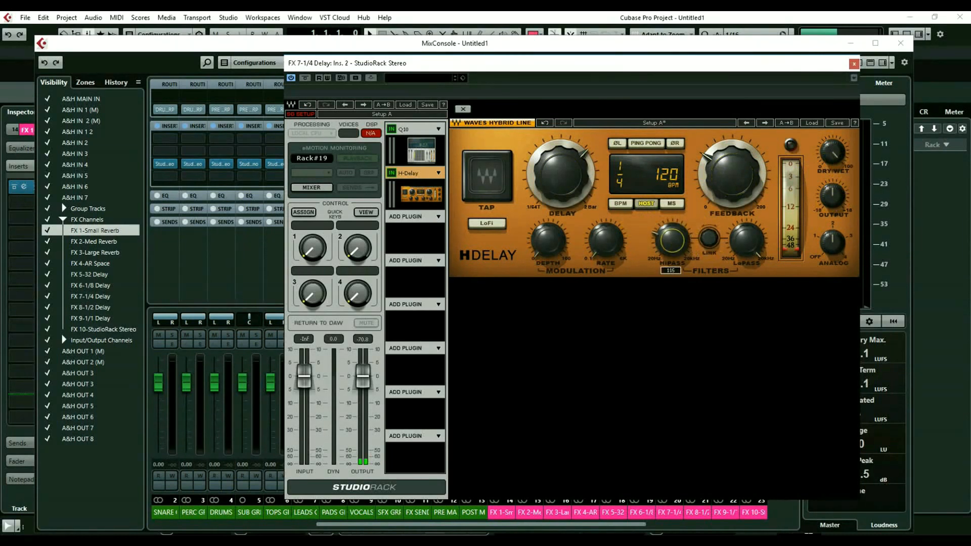
{"action": "left_click_drag", "start_coordinate": [678, 240], "coordinate": [678, 236]}
{"action": "left_click_drag", "start_coordinate": [752, 244], "coordinate": [752, 261]}
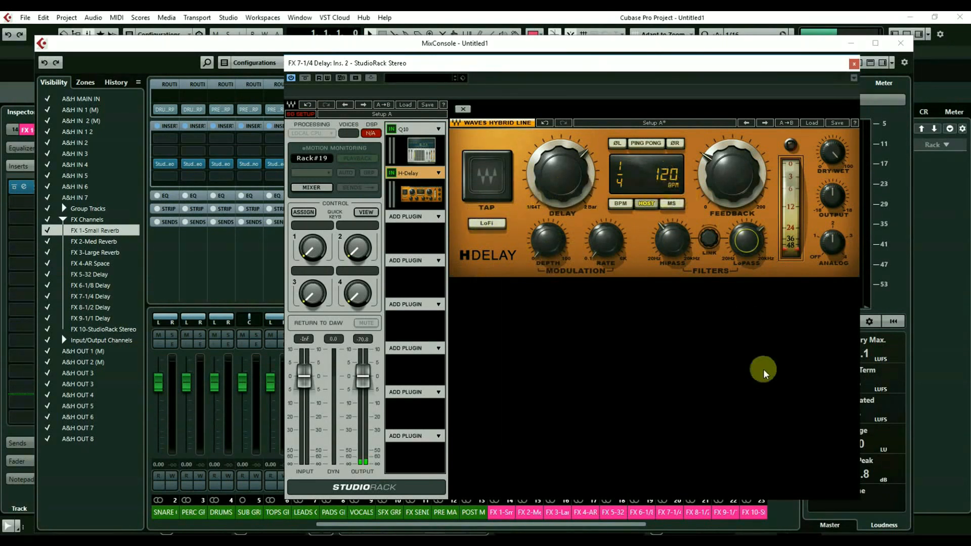
{"action": "left_click", "coordinate": [854, 64]}
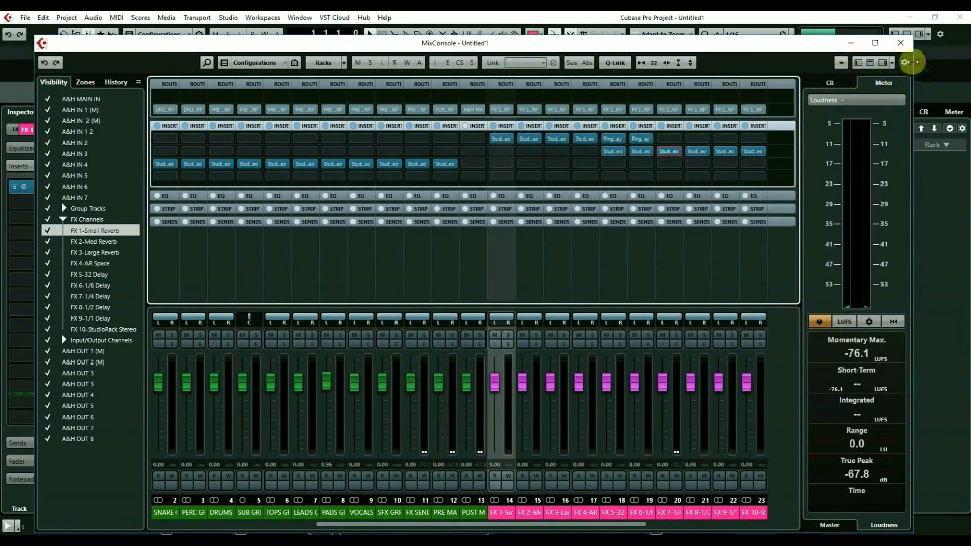
Close the mixer and set the project tempo to 176 BPM
{"action": "left_click", "coordinate": [900, 43]}
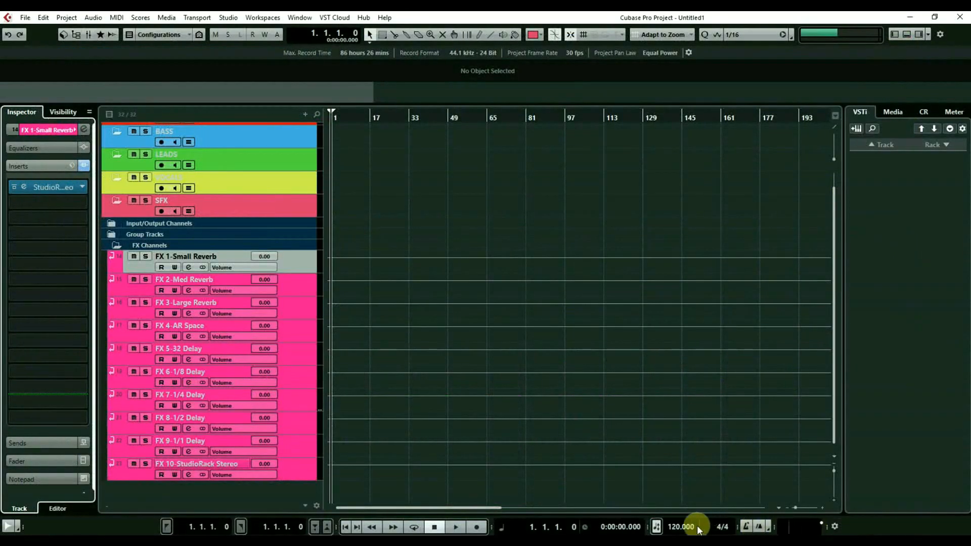
{"action": "double_click", "coordinate": [678, 526]}
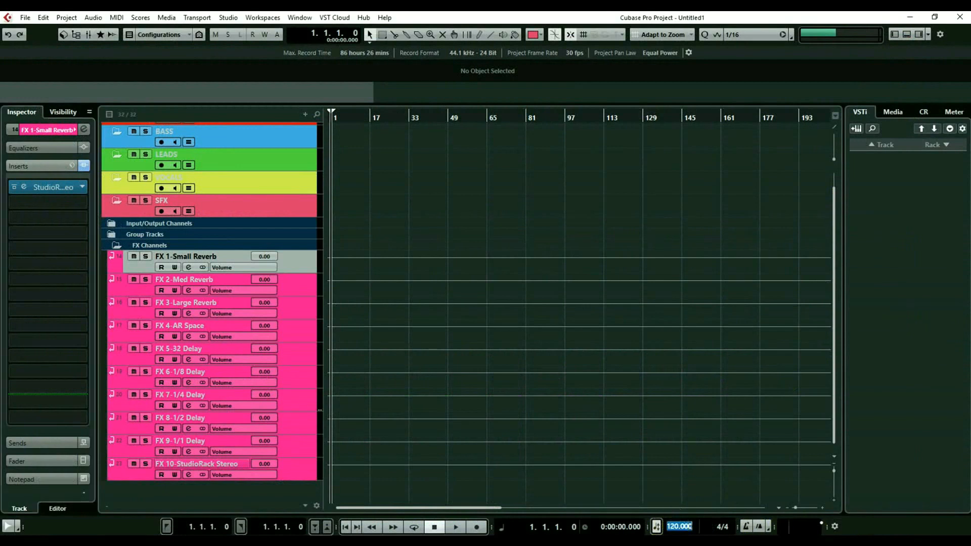
{"action": "type", "text": "176"}
{"action": "key", "text": "Return"}
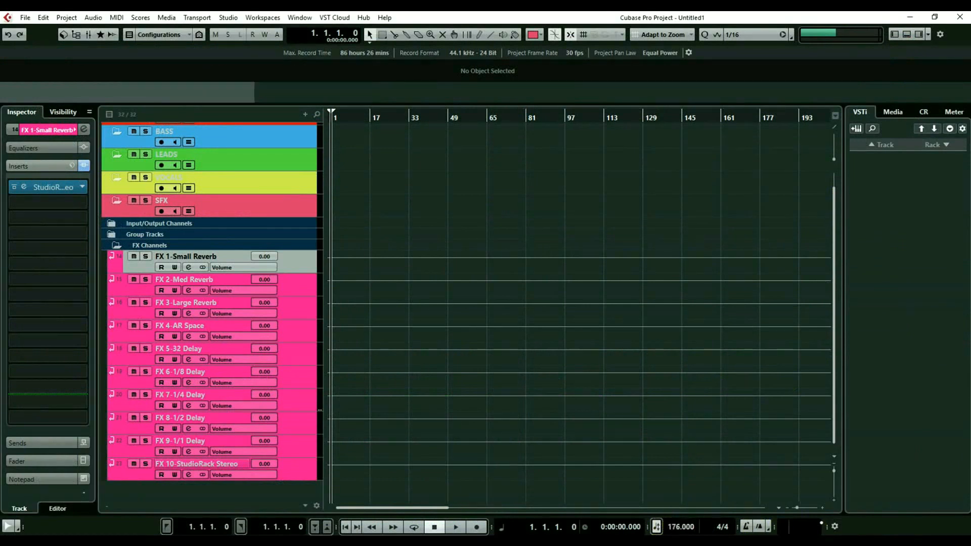
Start a project backup and create and select a 9.5 ALLEN&HEATH DEFAULT folder inside 9.5-ONWARDS as its destination
{"action": "left_click", "coordinate": [25, 17]}
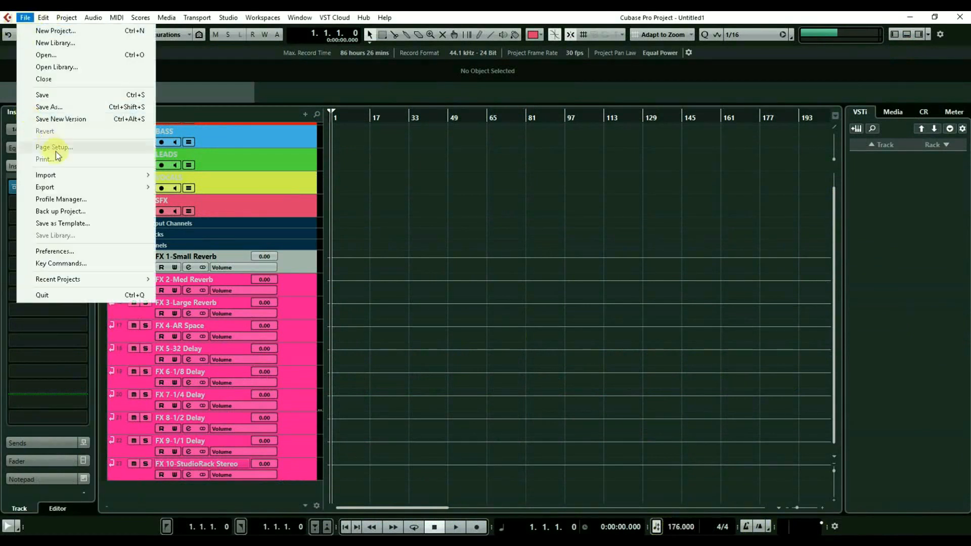
{"action": "left_click", "coordinate": [105, 216]}
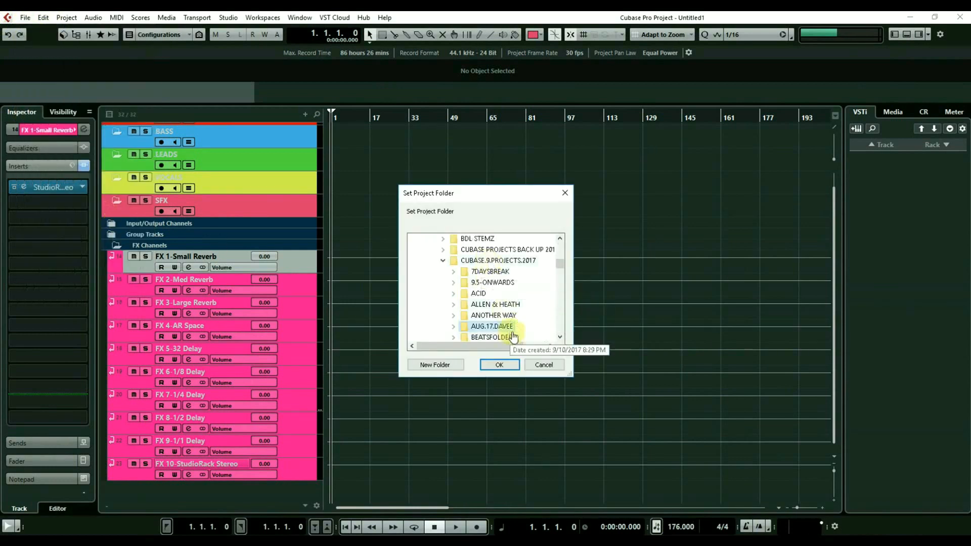
{"action": "left_click", "coordinate": [500, 284]}
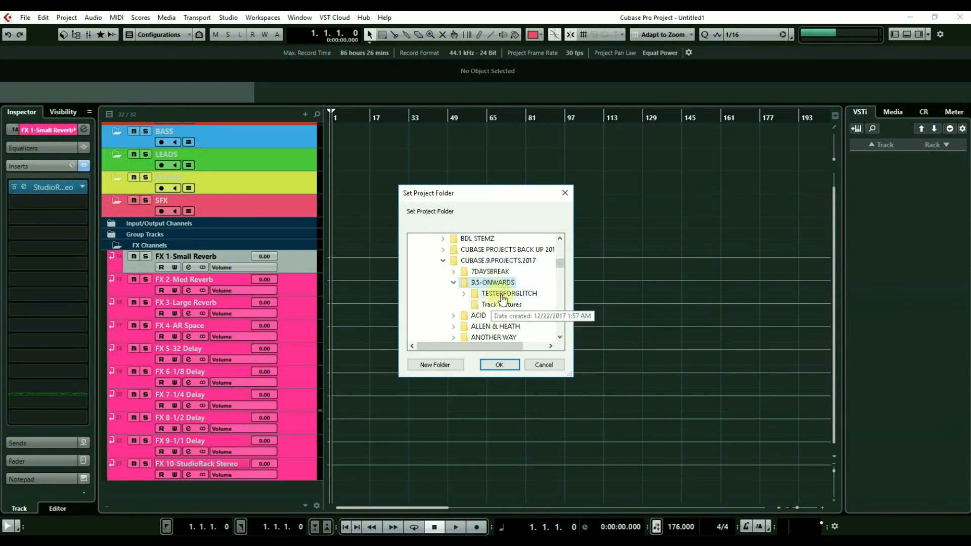
{"action": "left_click", "coordinate": [435, 365]}
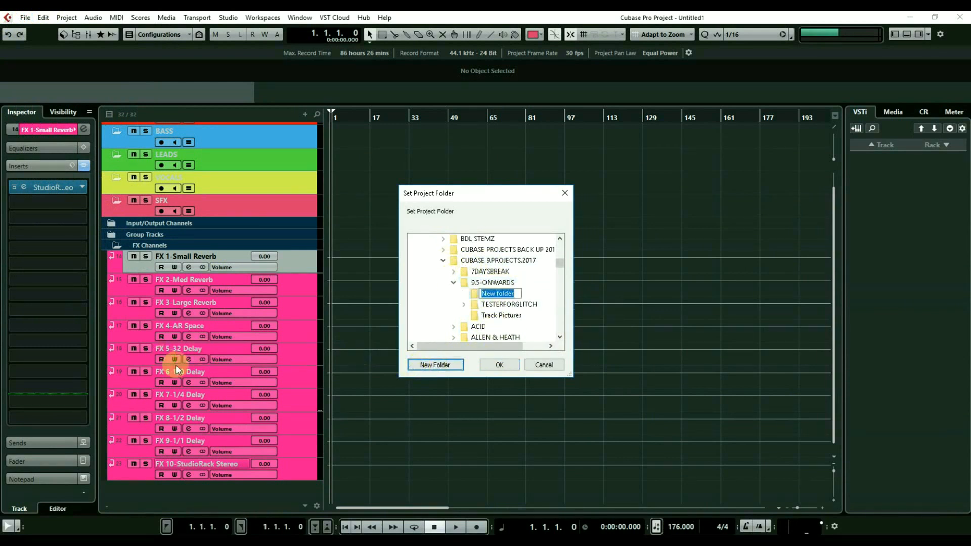
{"action": "type", "text": "9.5"}
{"action": "type", "text": " default"}
{"action": "key", "text": "BackSpace"}
{"action": "key", "text": "BackSpace"}
{"action": "key", "text": "BackSpace"}
{"action": "key", "text": "BackSpace"}
{"action": "key", "text": "BackSpace"}
{"action": "key", "text": "BackSpace"}
{"action": "key", "text": "BackSpace"}
{"action": "type", "text": "ALLEN&HEATH DE"}
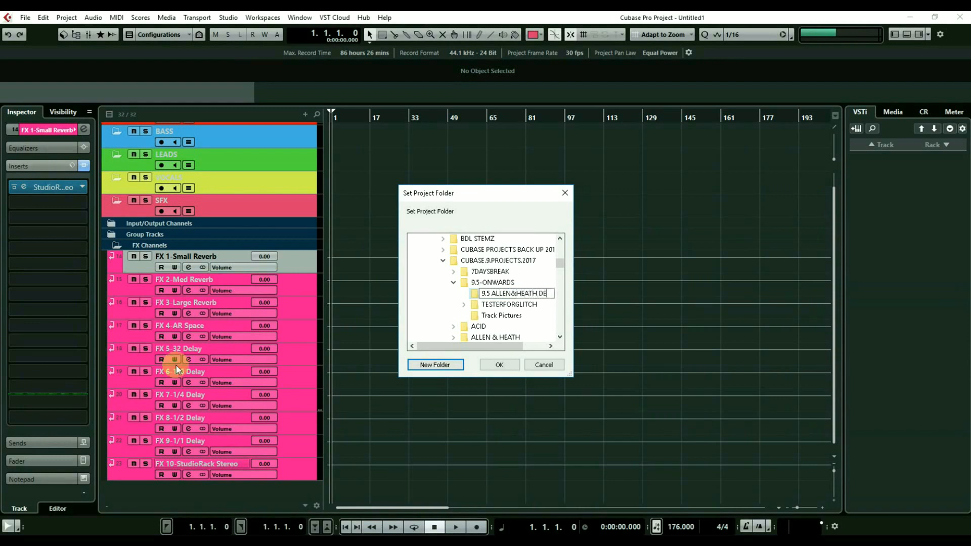
{"action": "type", "text": "FAULT"}
{"action": "key", "text": "Return"}
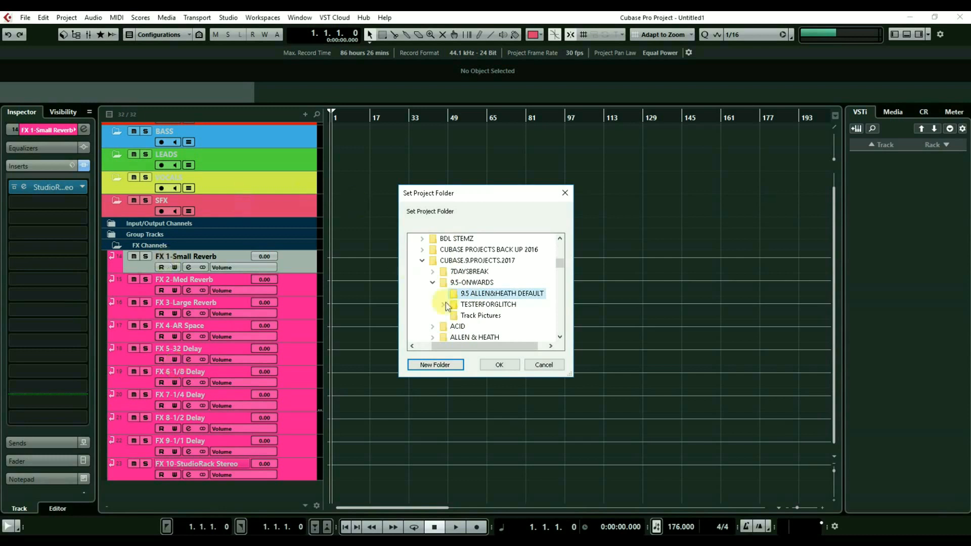
{"action": "left_click", "coordinate": [499, 364]}
Name the backup project 9.5 AH DEFAULT and complete the backup
{"action": "left_click", "coordinate": [442, 244]}
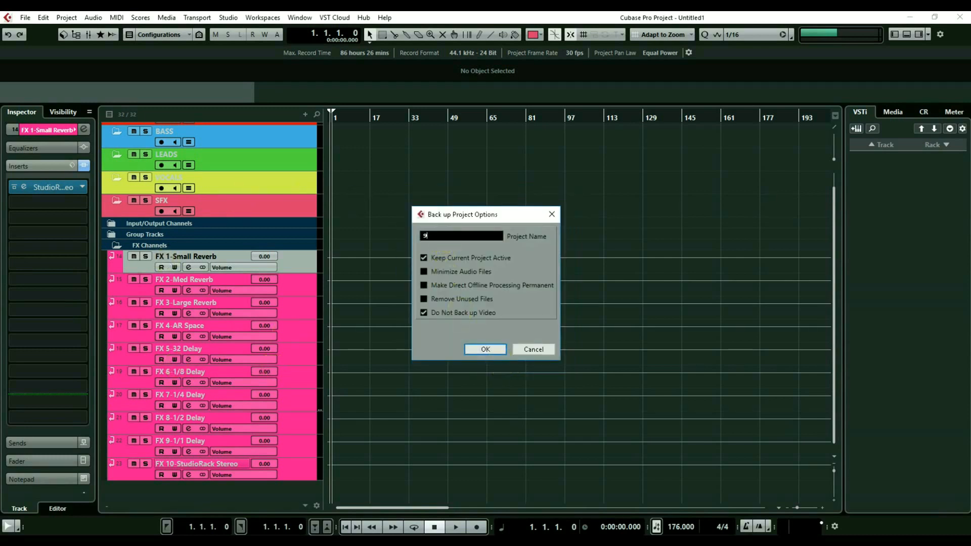
{"action": "type", "text": "9.5 A&H DEFAULT"}
{"action": "left_click", "coordinate": [486, 350]}
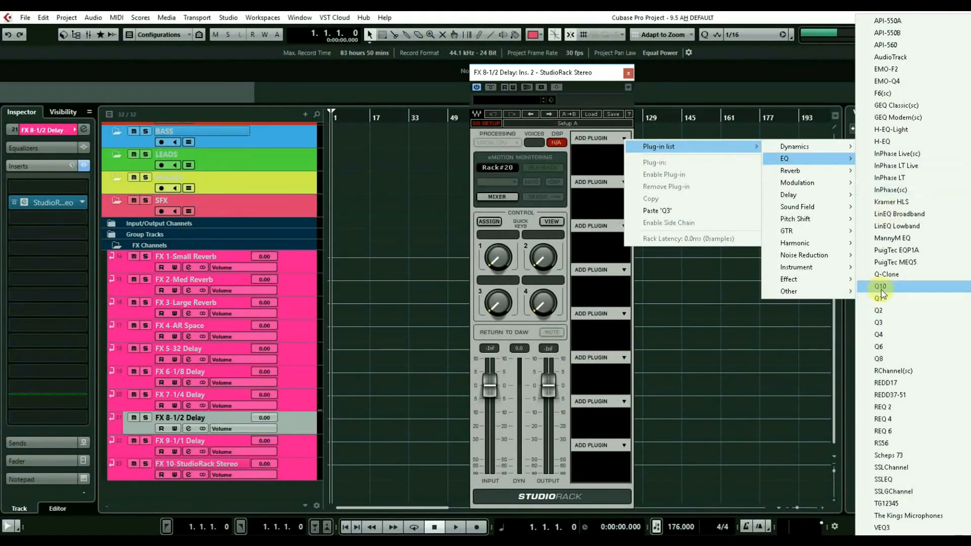
Load Q10 in FX 8-1/2 Delay's first rack slot with a band 1 low cut at about 341 Hz and band 10 high cut at about 5339 Hz
{"action": "left_click", "coordinate": [880, 289]}
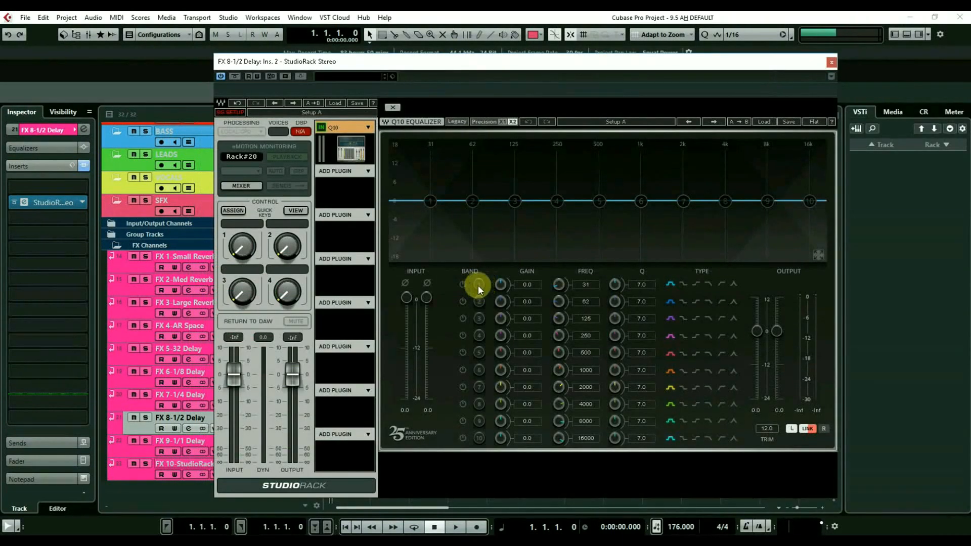
{"action": "left_click", "coordinate": [462, 284]}
{"action": "left_click", "coordinate": [718, 282]}
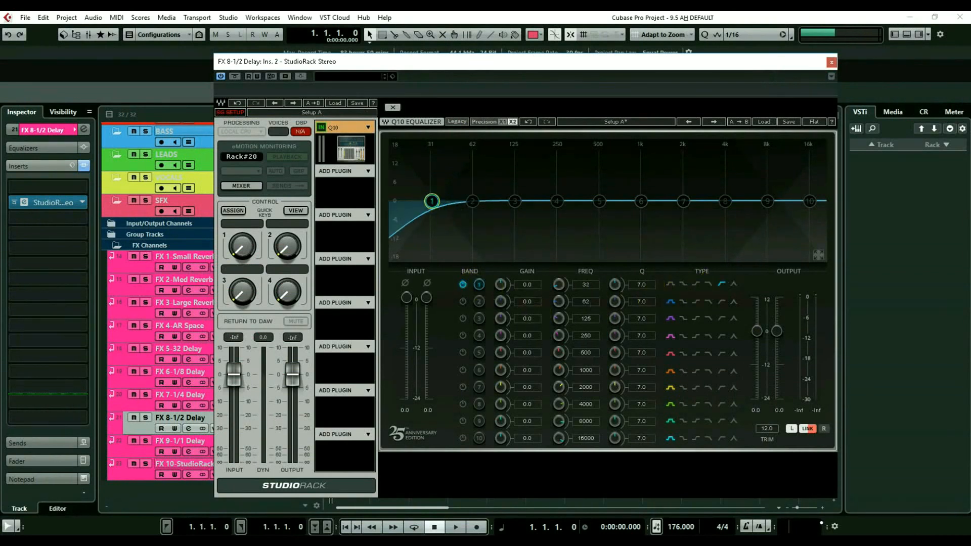
{"action": "left_click_drag", "start_coordinate": [430, 201], "coordinate": [551, 198]}
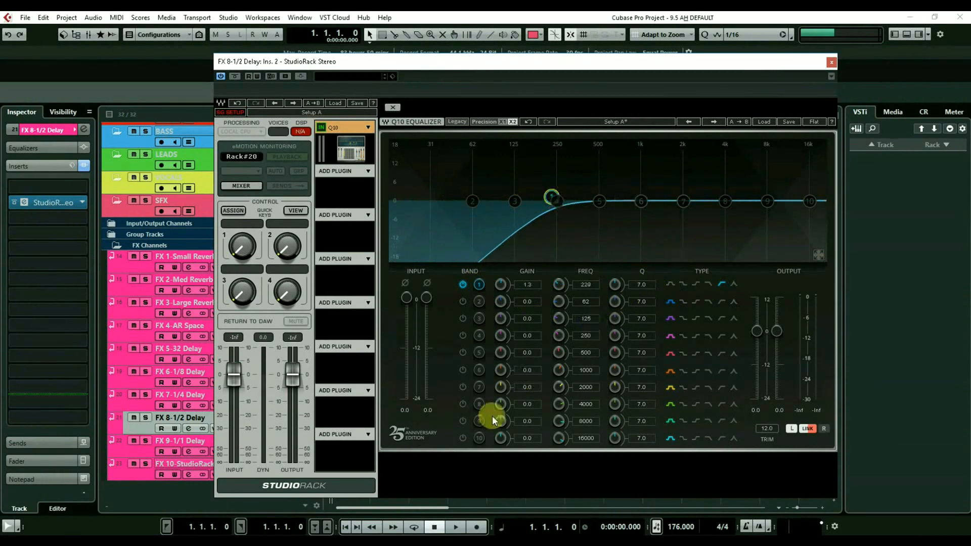
{"action": "left_click", "coordinate": [463, 438]}
{"action": "left_click", "coordinate": [708, 438]}
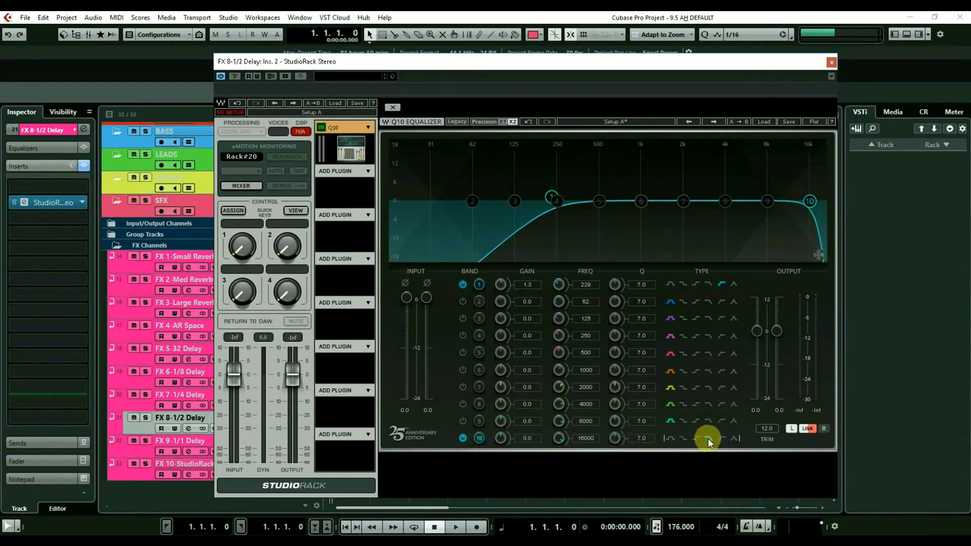
{"action": "left_click_drag", "start_coordinate": [801, 214], "coordinate": [744, 203]}
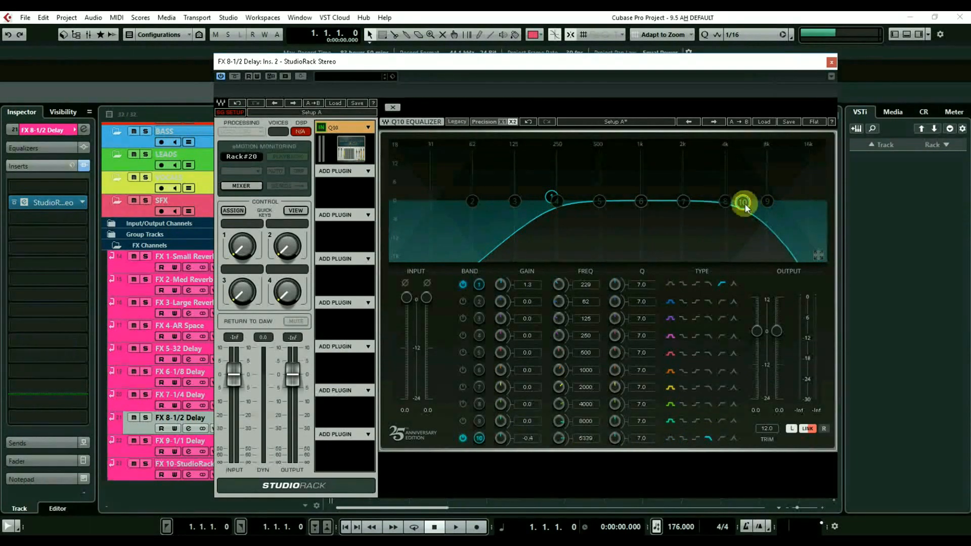
{"action": "left_click_drag", "start_coordinate": [593, 217], "coordinate": [575, 196]}
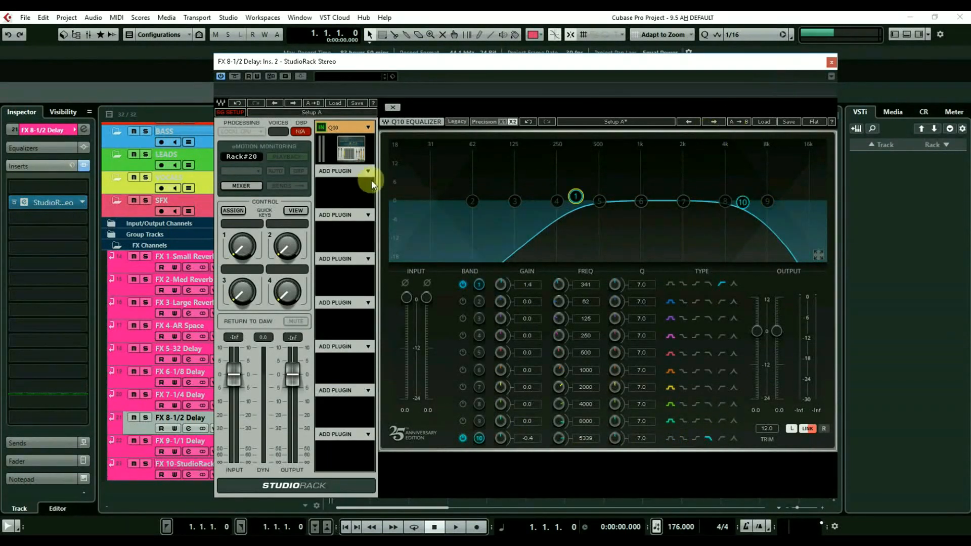
Load the MannyM Delay plug-in into the second slot of FX 8-1/2 Delay's rack
{"action": "left_click", "coordinate": [367, 175]}
{"action": "mouse_move", "coordinate": [487, 181]}
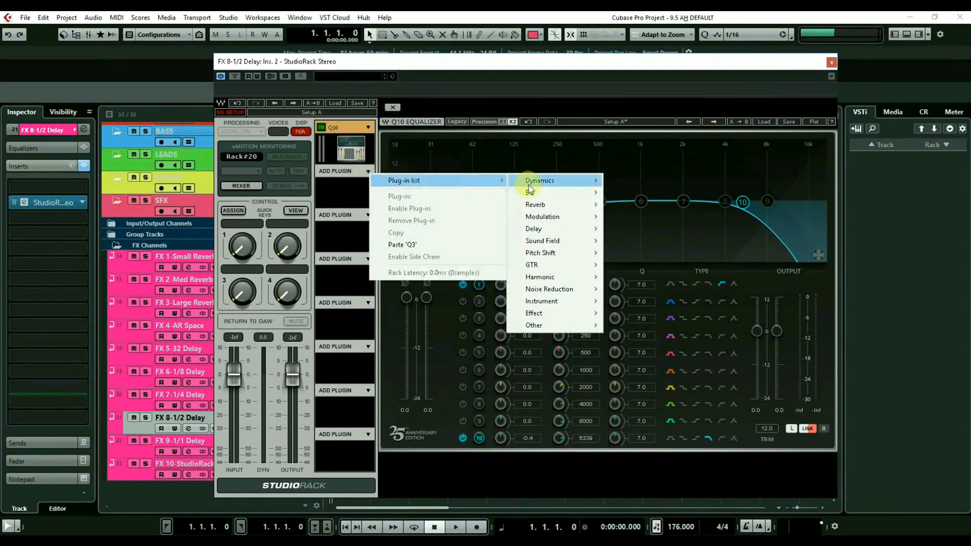
{"action": "mouse_move", "coordinate": [584, 230]}
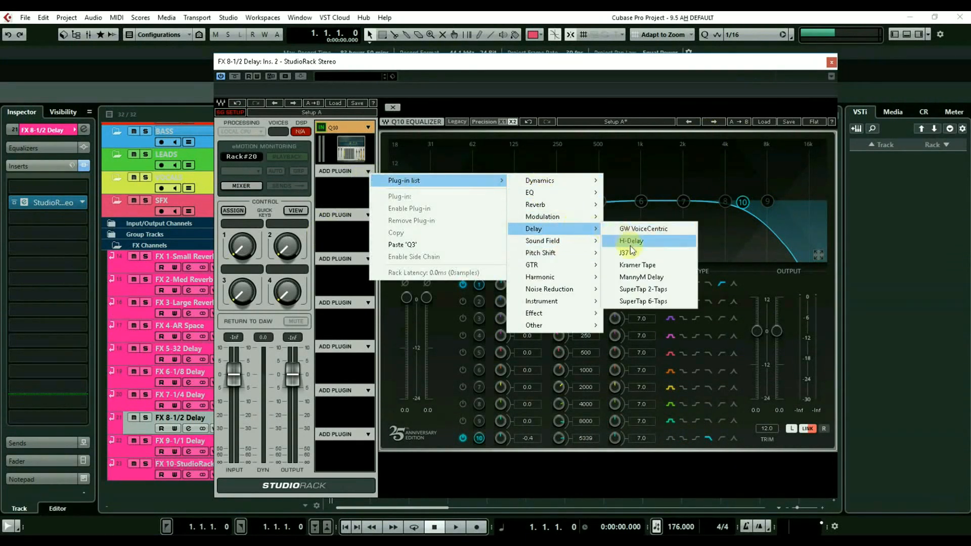
{"action": "left_click", "coordinate": [661, 276]}
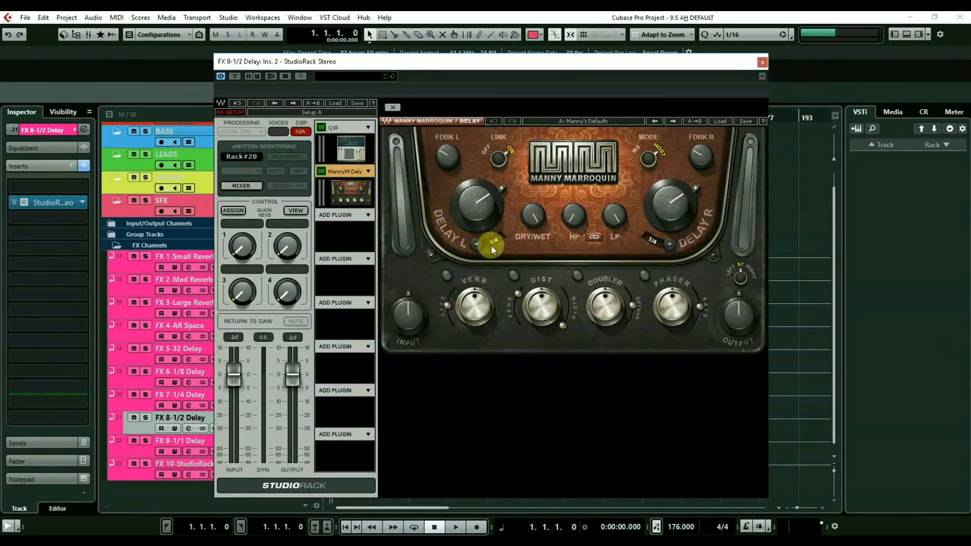
Set the MannyM Delay's right delay time to 1/2D, turn Link off, and set the left delay time to 1/2
{"action": "left_click", "coordinate": [492, 247]}
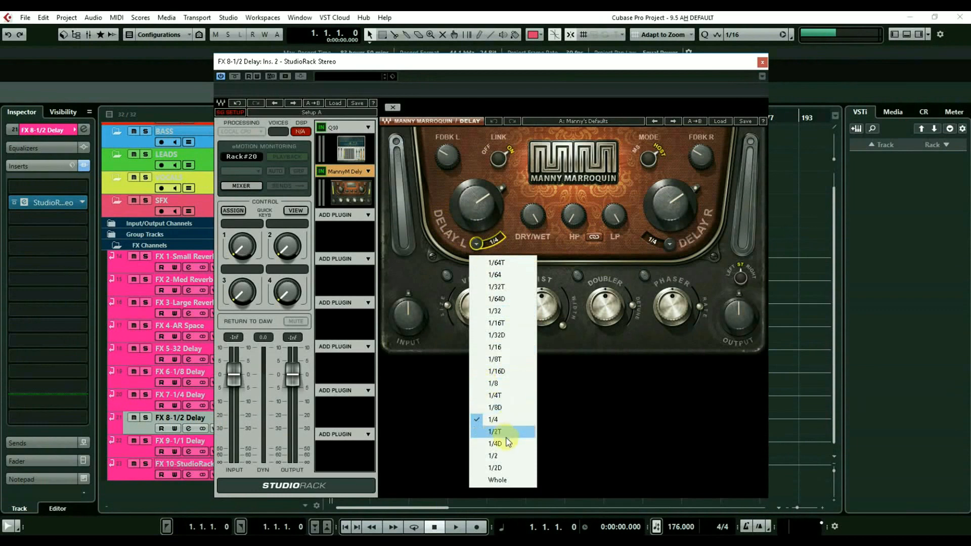
{"action": "left_click", "coordinate": [493, 455]}
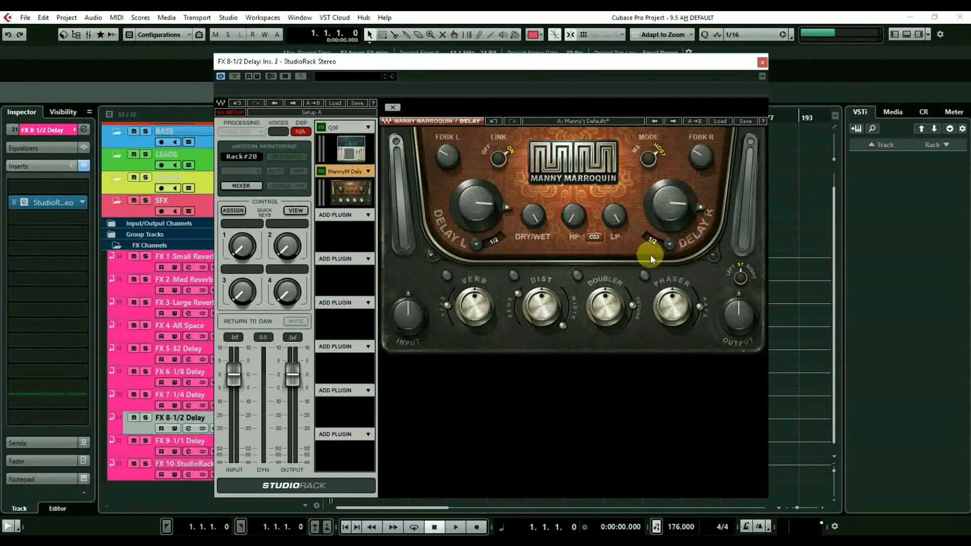
{"action": "left_click", "coordinate": [667, 244]}
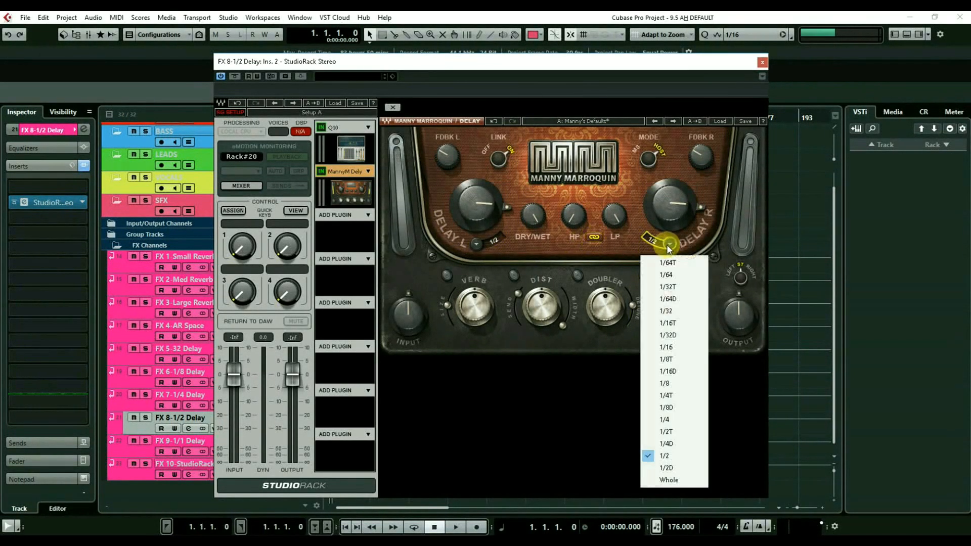
{"action": "left_click", "coordinate": [668, 468]}
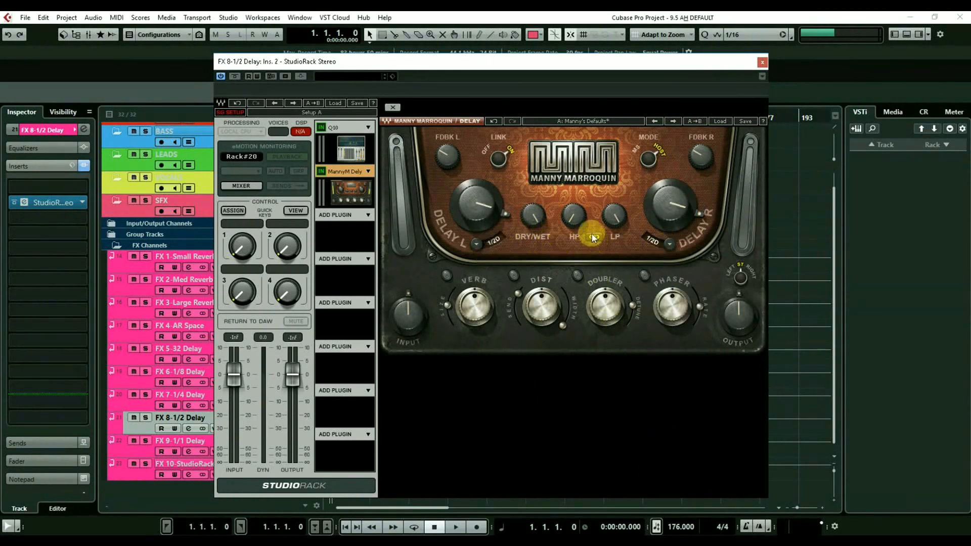
{"action": "left_click", "coordinate": [498, 159]}
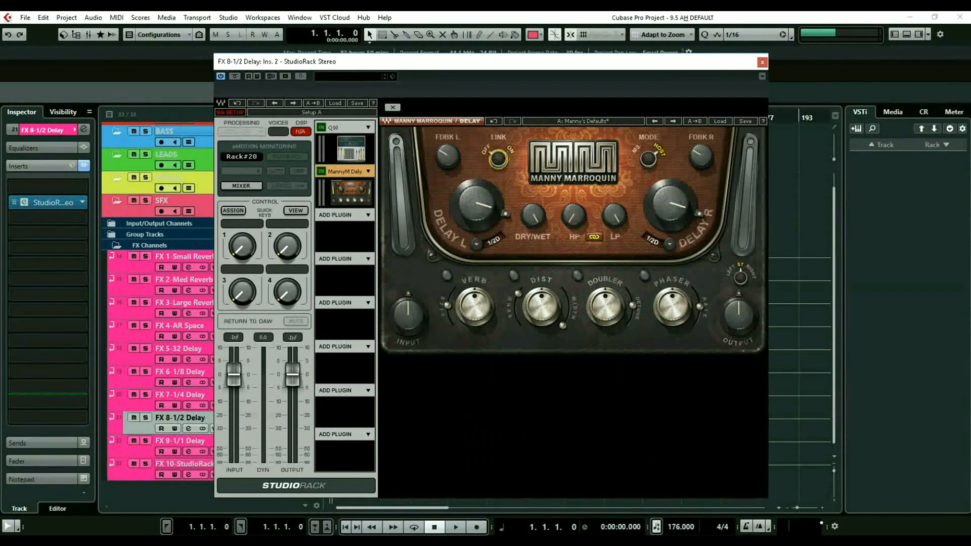
{"action": "left_click", "coordinate": [478, 245]}
{"action": "left_click", "coordinate": [506, 458]}
Raise the MannyM Delay's high-pass filter and lower its low-pass filter, keeping Dry/Wet at 100
{"action": "left_click", "coordinate": [529, 219]}
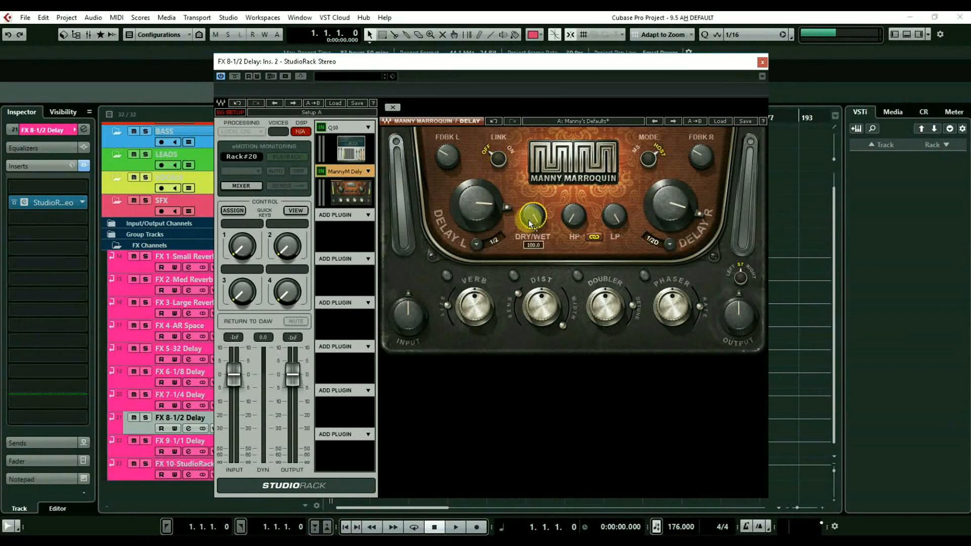
{"action": "left_click", "coordinate": [573, 219]}
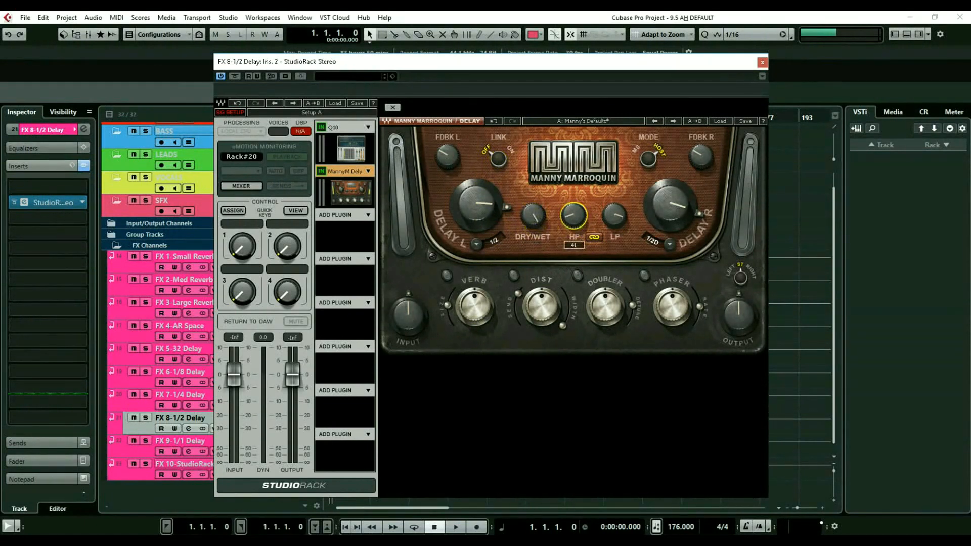
{"action": "left_click", "coordinate": [614, 218]}
{"action": "left_click_drag", "start_coordinate": [615, 219], "coordinate": [574, 207]}
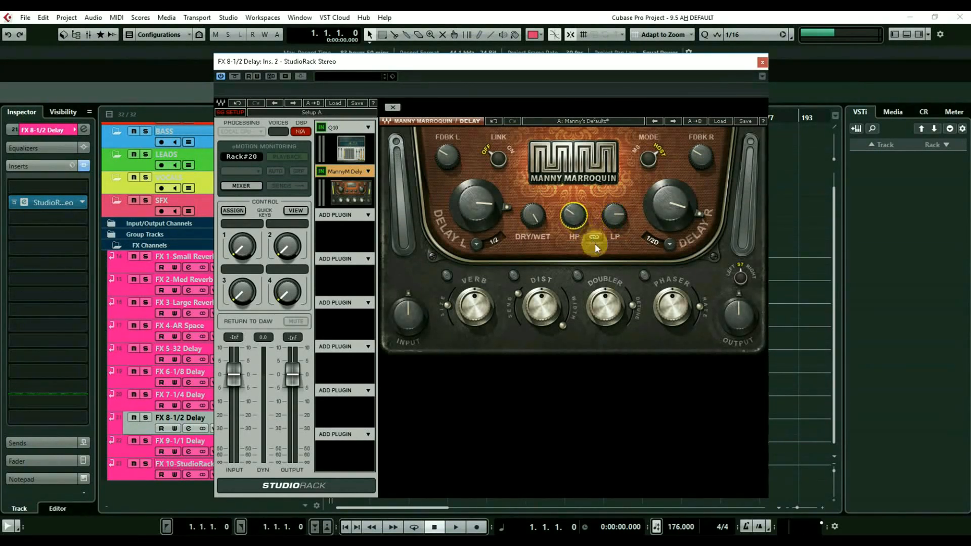
{"action": "left_click", "coordinate": [594, 237]}
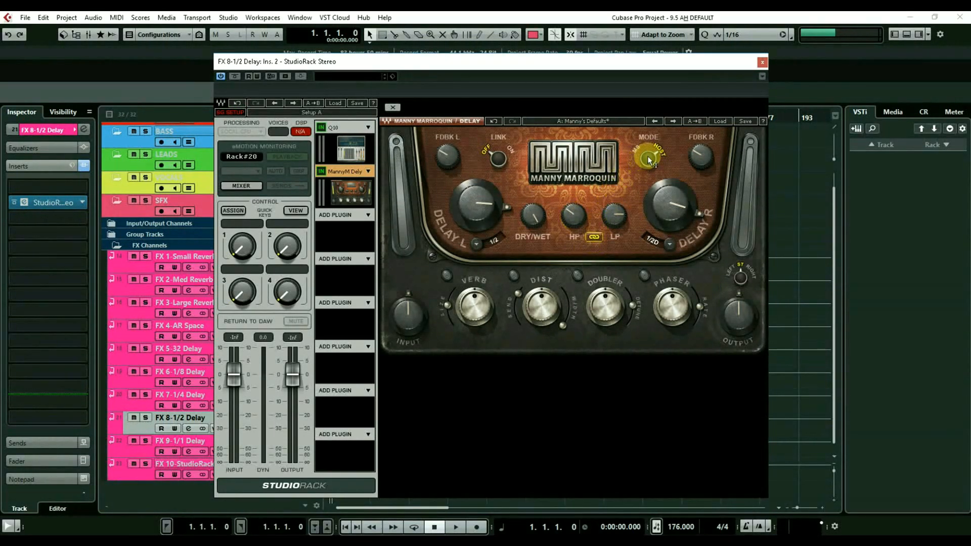
Raise both feedback amounts, the right one to about 42.8, and set the right delay time to 1/2D with Link off
{"action": "left_click_drag", "start_coordinate": [701, 152], "coordinate": [702, 150]}
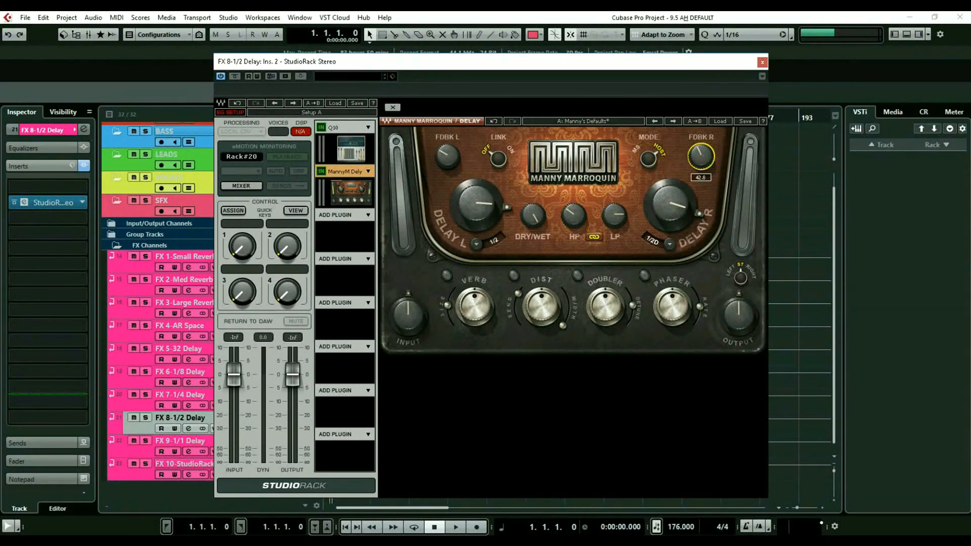
{"action": "left_click_drag", "start_coordinate": [447, 155], "coordinate": [447, 152]}
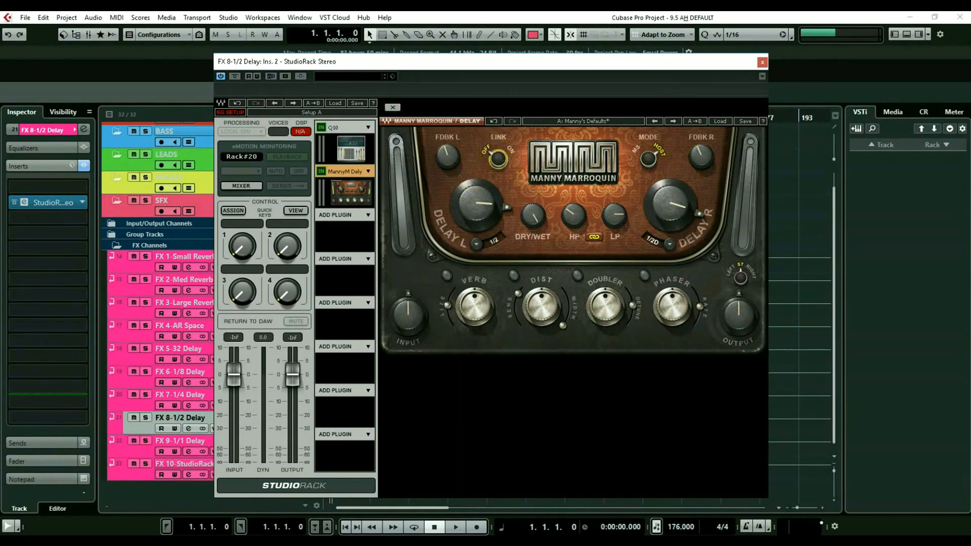
{"action": "left_click", "coordinate": [497, 160]}
{"action": "left_click", "coordinate": [660, 242]}
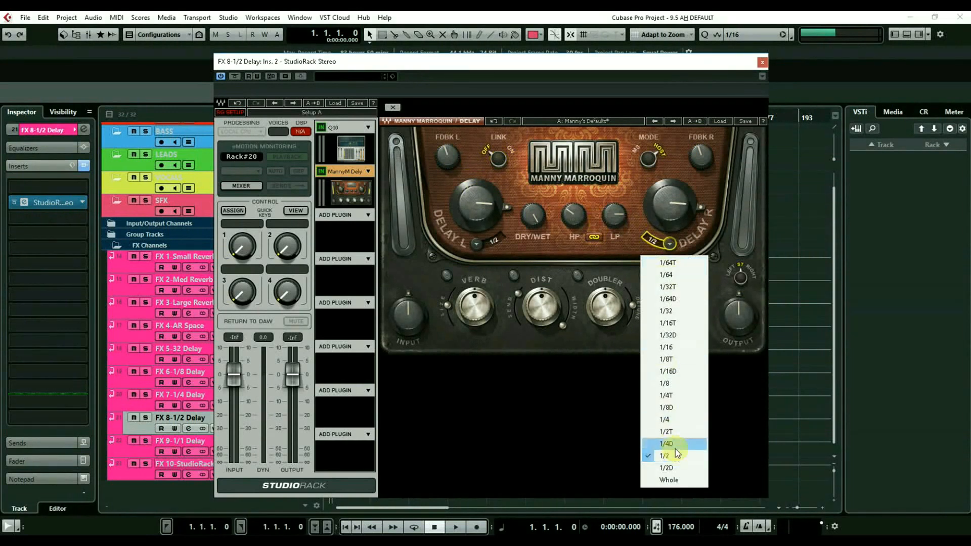
{"action": "left_click", "coordinate": [673, 468]}
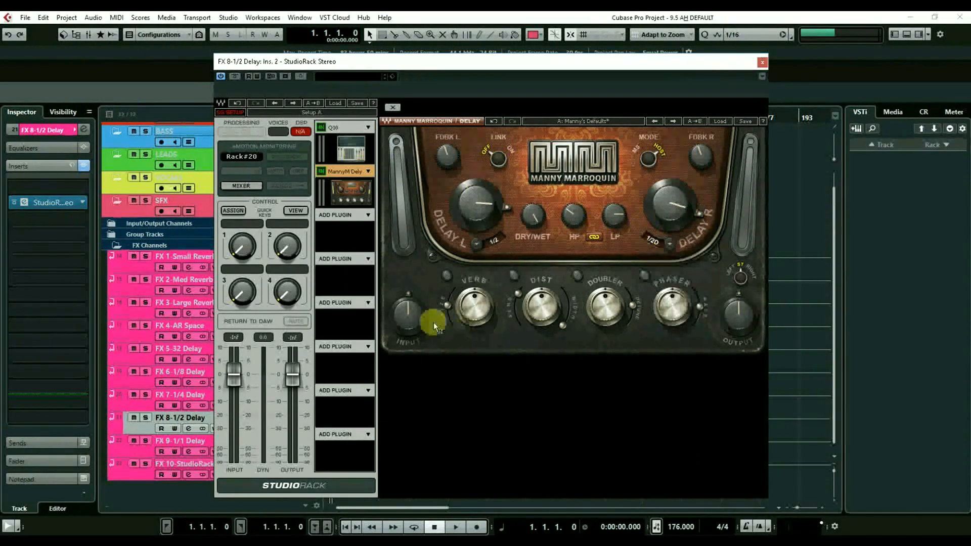
Enable the delay's Verb and Dist effects, setting the distortion sensitivity to about 26.1 and adjusting its width
{"action": "left_click", "coordinate": [445, 275]}
{"action": "left_click_drag", "start_coordinate": [468, 310], "coordinate": [447, 302]}
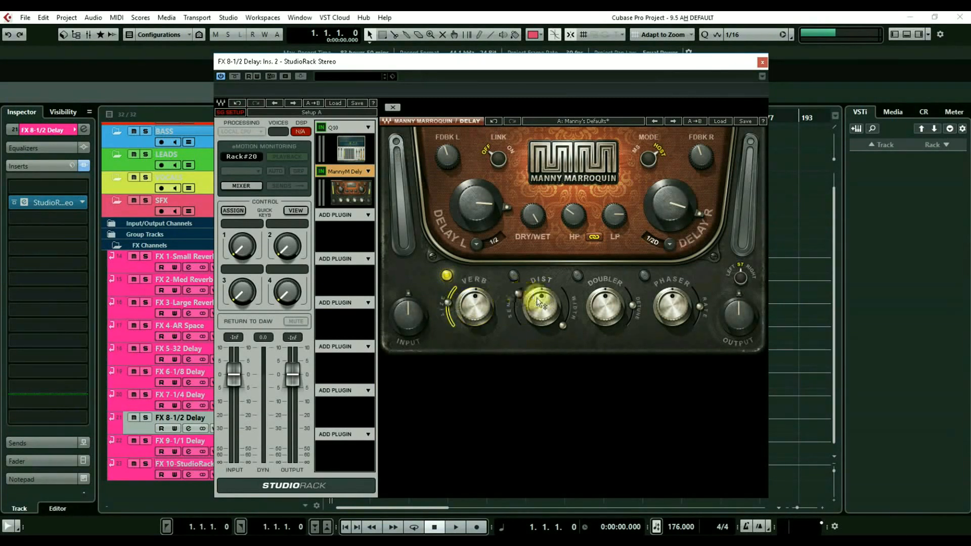
{"action": "left_click_drag", "start_coordinate": [520, 291], "coordinate": [522, 327]}
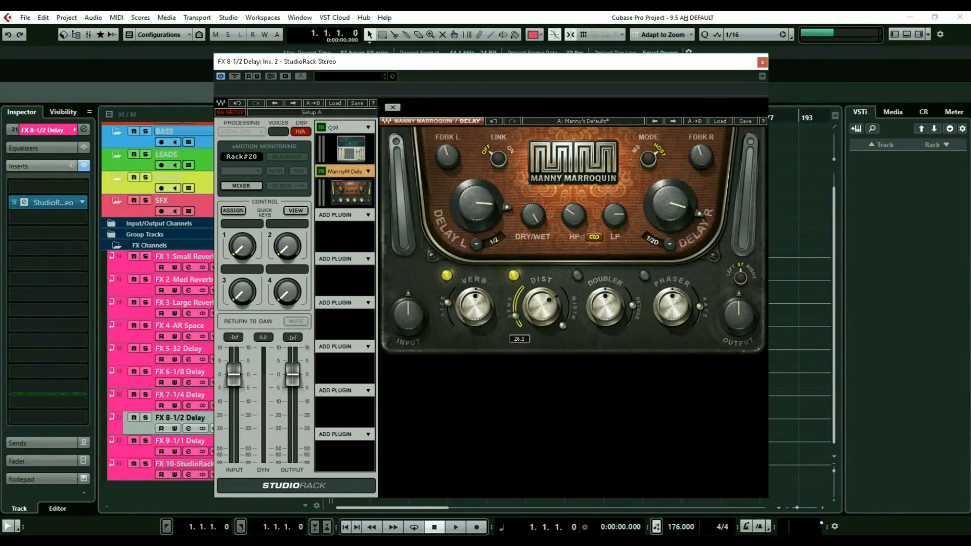
{"action": "left_click_drag", "start_coordinate": [562, 325], "coordinate": [568, 316]}
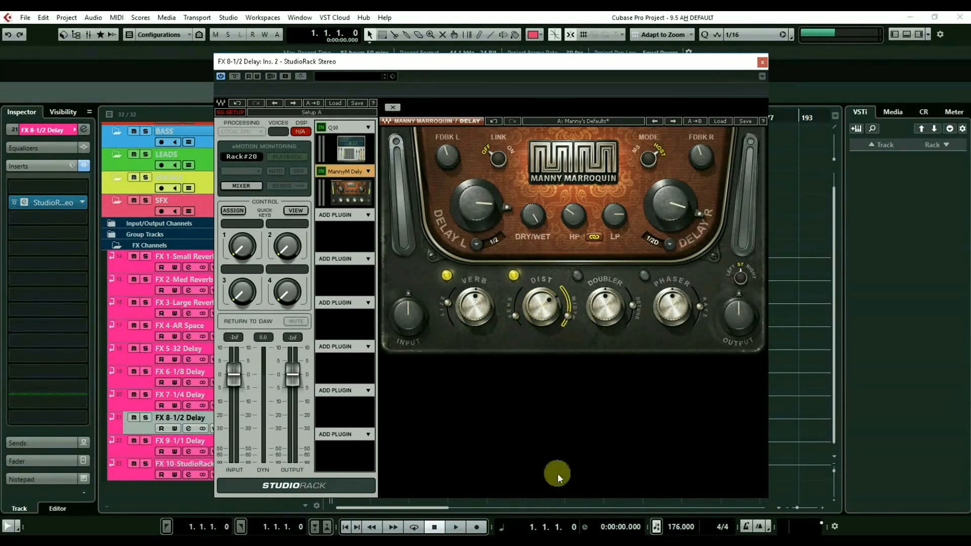
Enable the delay's Phaser effect, reduce its amount and rate, and bring FX 8's Q10 back into view
{"action": "left_click", "coordinate": [641, 276]}
{"action": "left_click_drag", "start_coordinate": [666, 308], "coordinate": [666, 340]}
{"action": "left_click_drag", "start_coordinate": [710, 298], "coordinate": [710, 329]}
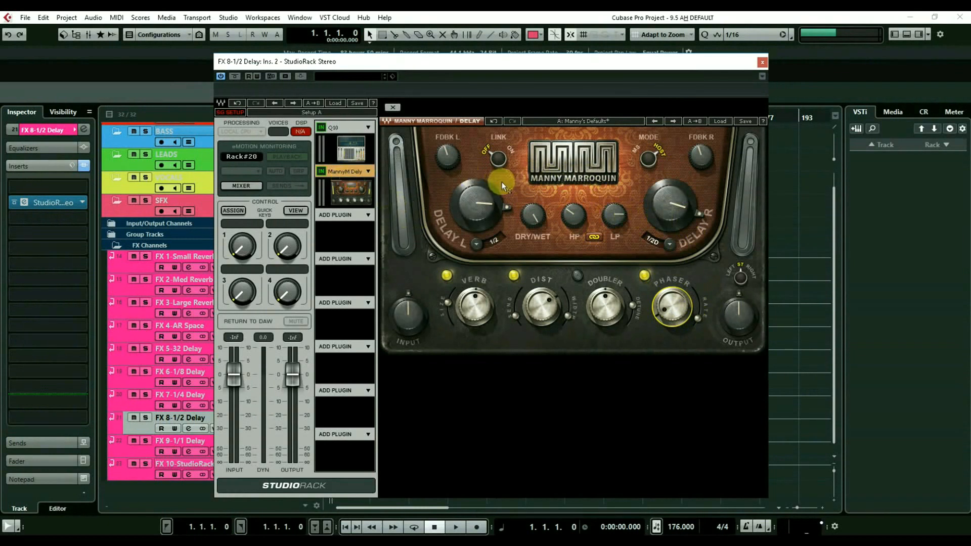
{"action": "left_click", "coordinate": [354, 150]}
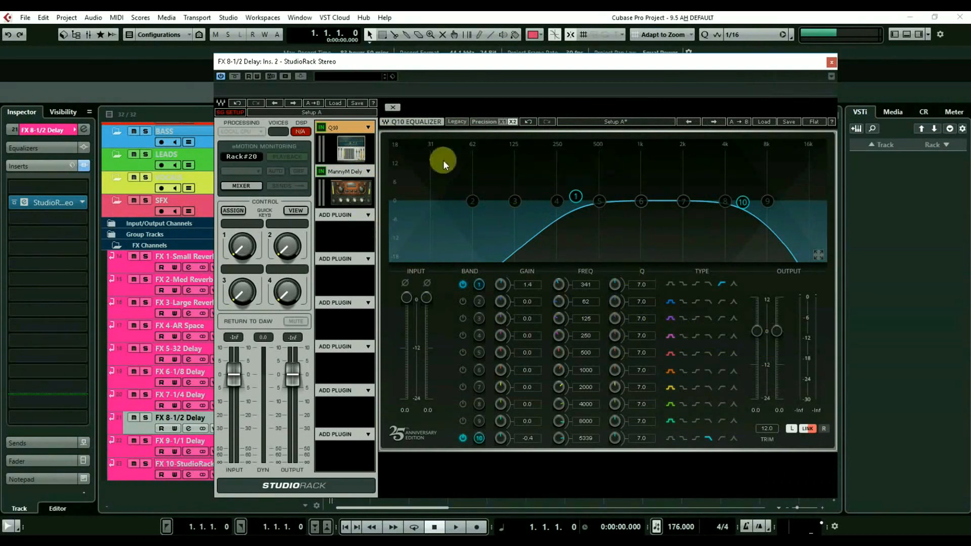
Add the H-Comp compressor to the third StudioRack slot on FX 8, after the MannyM Delay
{"action": "left_click", "coordinate": [339, 196]}
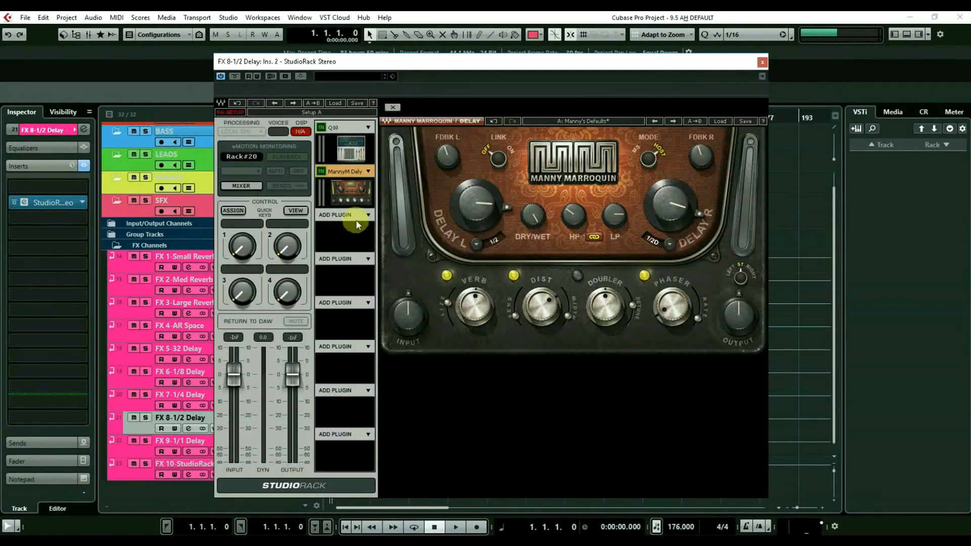
{"action": "left_click", "coordinate": [356, 218]}
{"action": "mouse_move", "coordinate": [509, 226]}
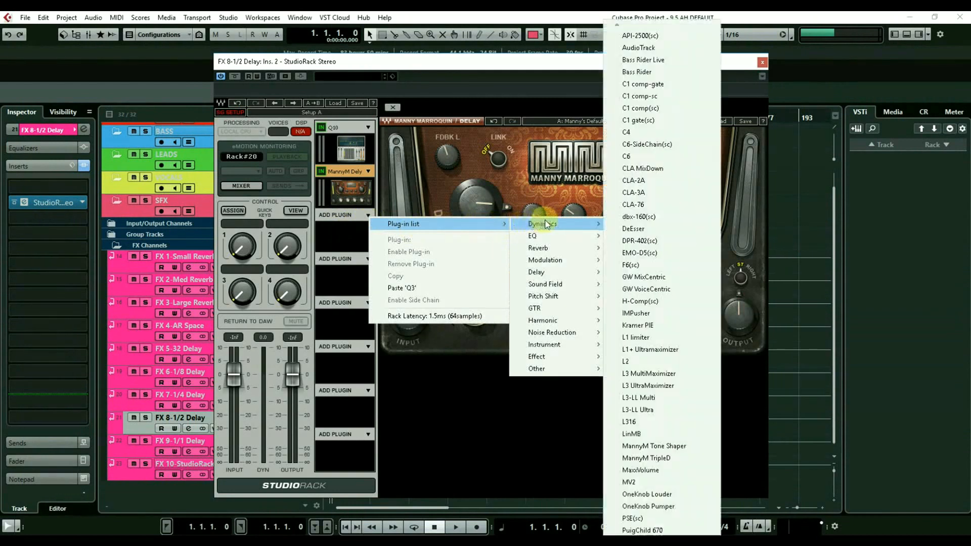
{"action": "mouse_move", "coordinate": [605, 234]}
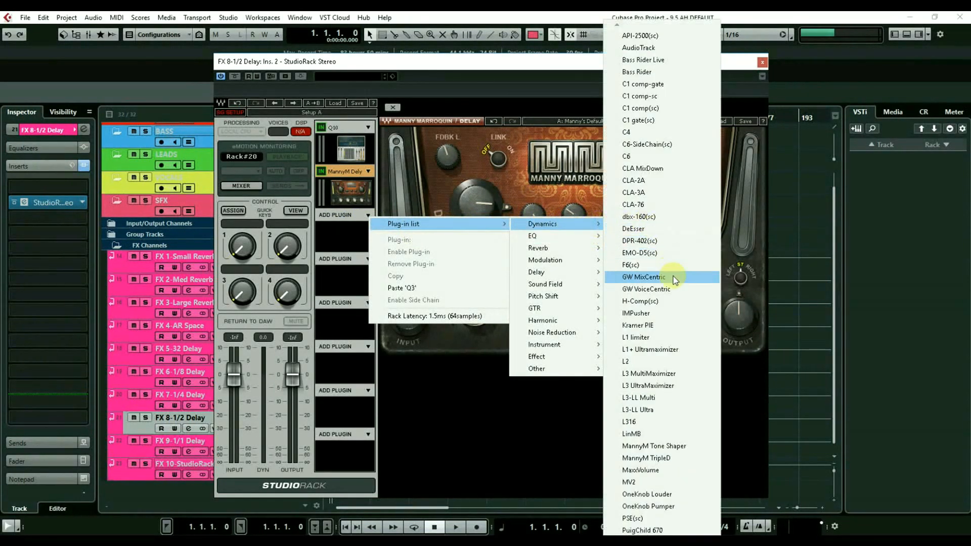
{"action": "left_click", "coordinate": [667, 301]}
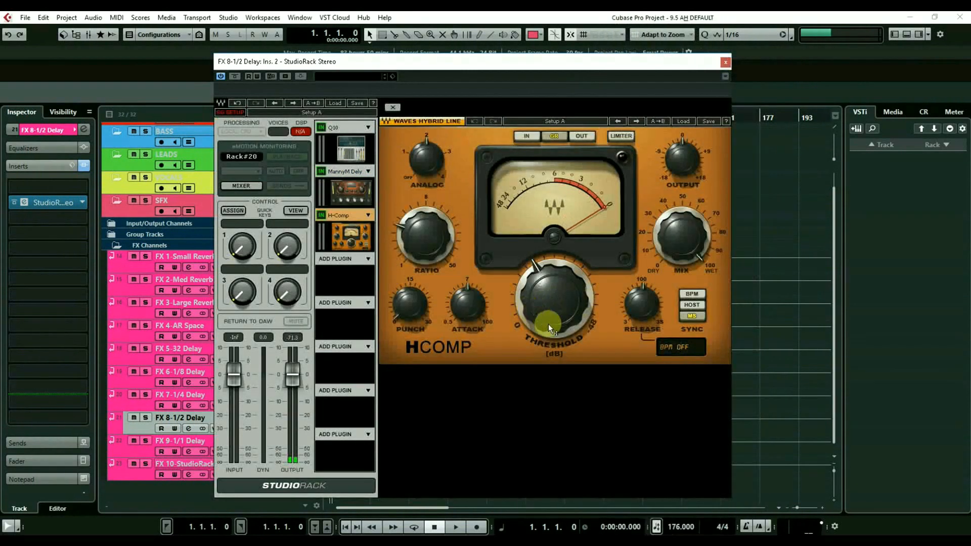
Adjust H-Comp's Analog and Ratio settings and fine-tune its Threshold
{"action": "mouse_move", "coordinate": [542, 307]}
{"action": "left_click_drag", "start_coordinate": [429, 173], "coordinate": [429, 164]}
{"action": "left_click_drag", "start_coordinate": [420, 228], "coordinate": [420, 249]}
{"action": "left_click_drag", "start_coordinate": [534, 309], "coordinate": [534, 289]}
{"action": "left_click_drag", "start_coordinate": [554, 300], "coordinate": [554, 283]}
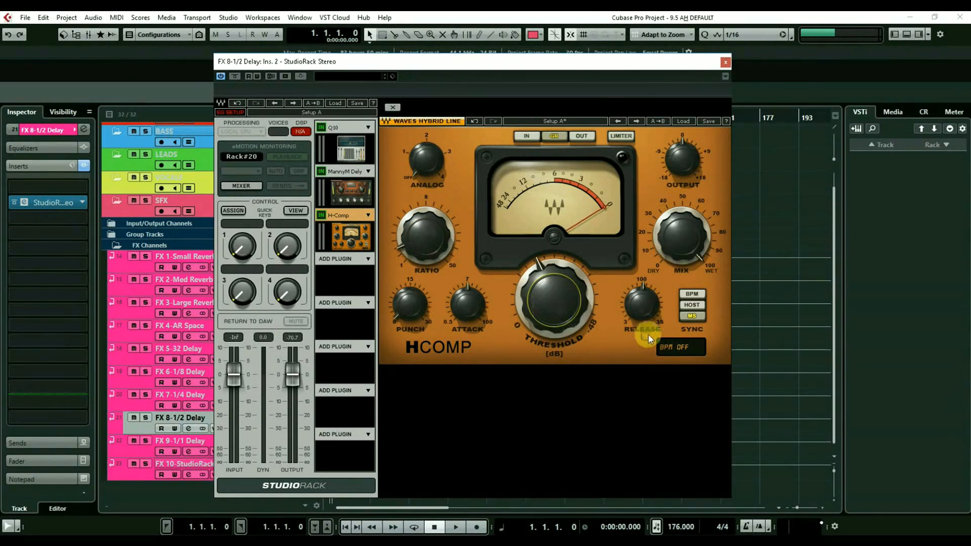
Sync H-Comp to the host tempo, adjust its Release and Attack, and close FX 8's StudioRack
{"action": "left_click", "coordinate": [690, 305]}
{"action": "left_click_drag", "start_coordinate": [641, 304], "coordinate": [641, 304]}
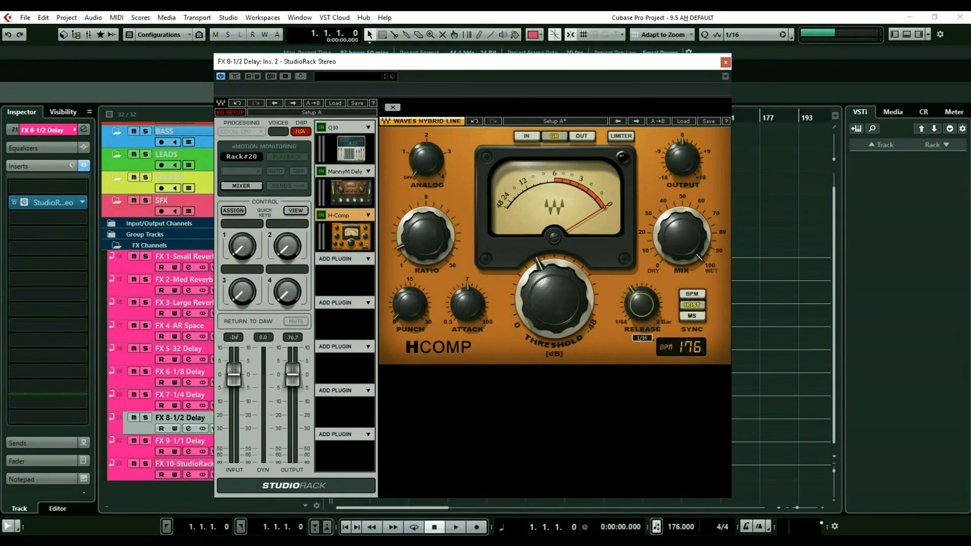
{"action": "left_click_drag", "start_coordinate": [641, 303], "coordinate": [641, 302]}
{"action": "left_click", "coordinate": [407, 306]}
{"action": "left_click_drag", "start_coordinate": [466, 306], "coordinate": [466, 306]}
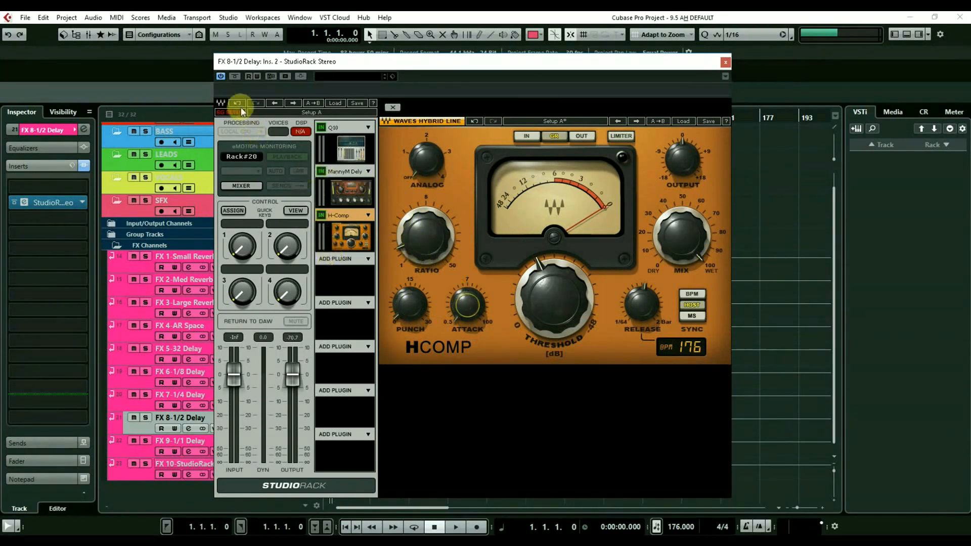
{"action": "left_click", "coordinate": [725, 63]}
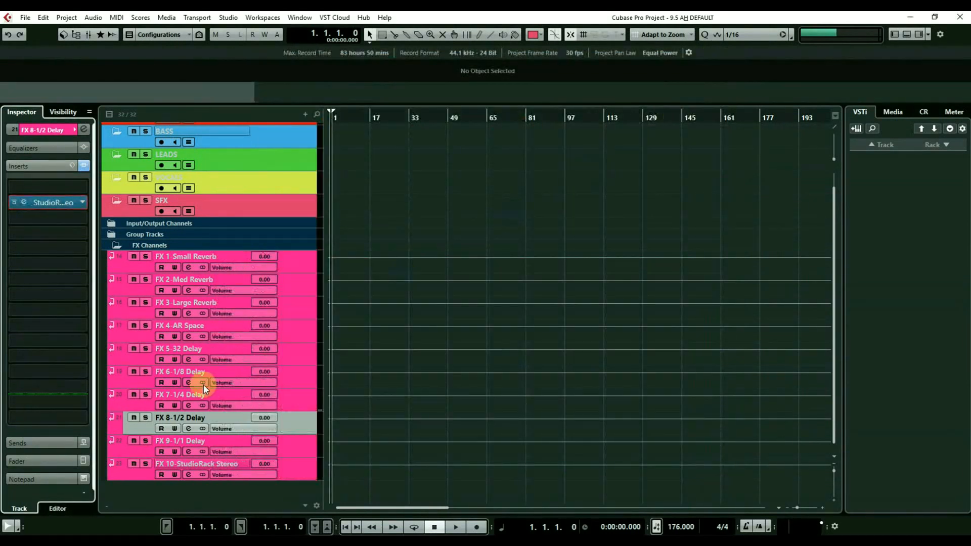
Open the StudioRack on FX 9-1/1 Delay and load H-Delay into its second plug-in slot
{"action": "left_click", "coordinate": [192, 439]}
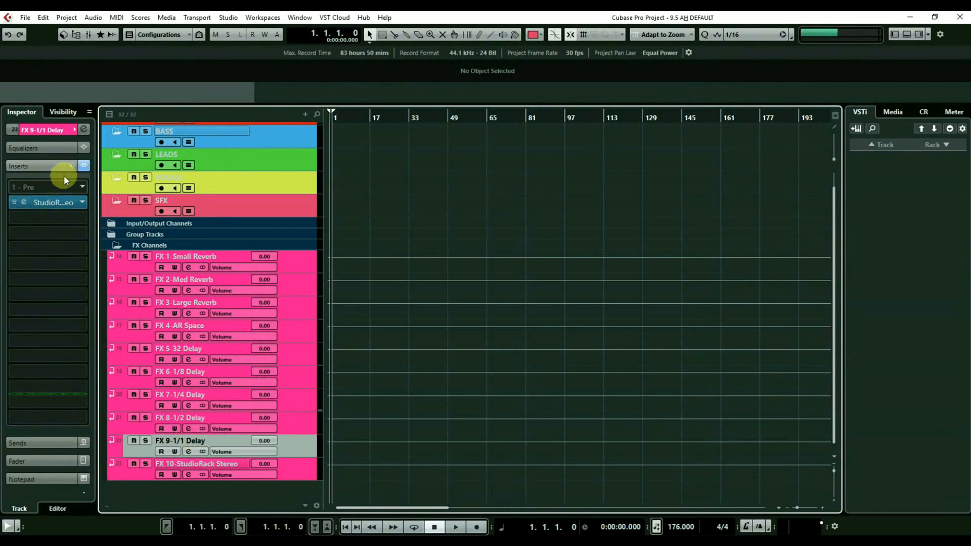
{"action": "left_click", "coordinate": [82, 127]}
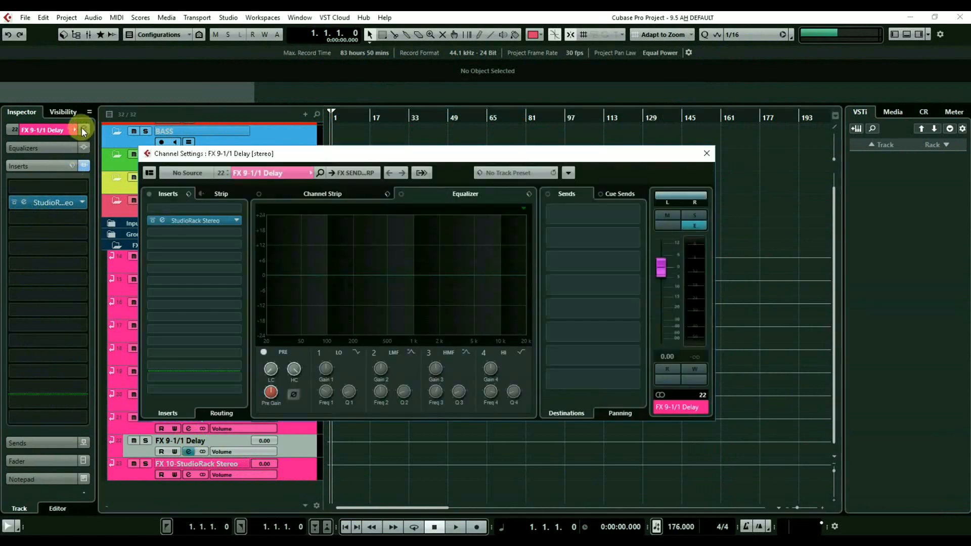
{"action": "left_click", "coordinate": [162, 220]}
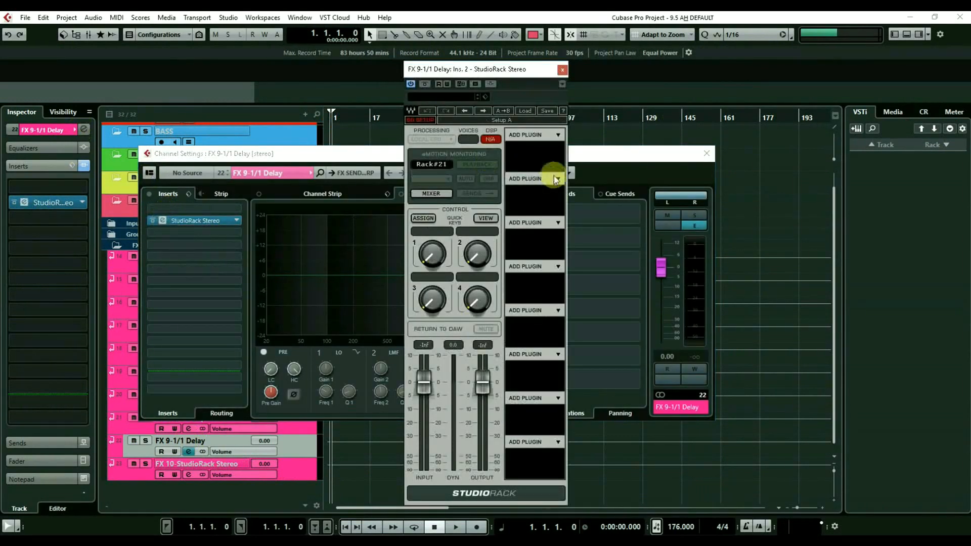
{"action": "left_click", "coordinate": [557, 179]}
{"action": "mouse_move", "coordinate": [693, 191]}
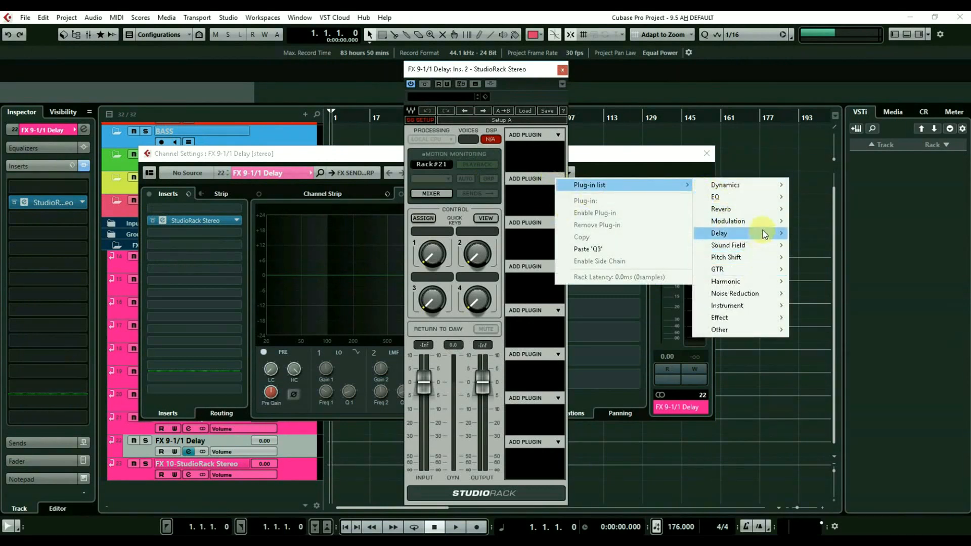
{"action": "mouse_move", "coordinate": [764, 235]}
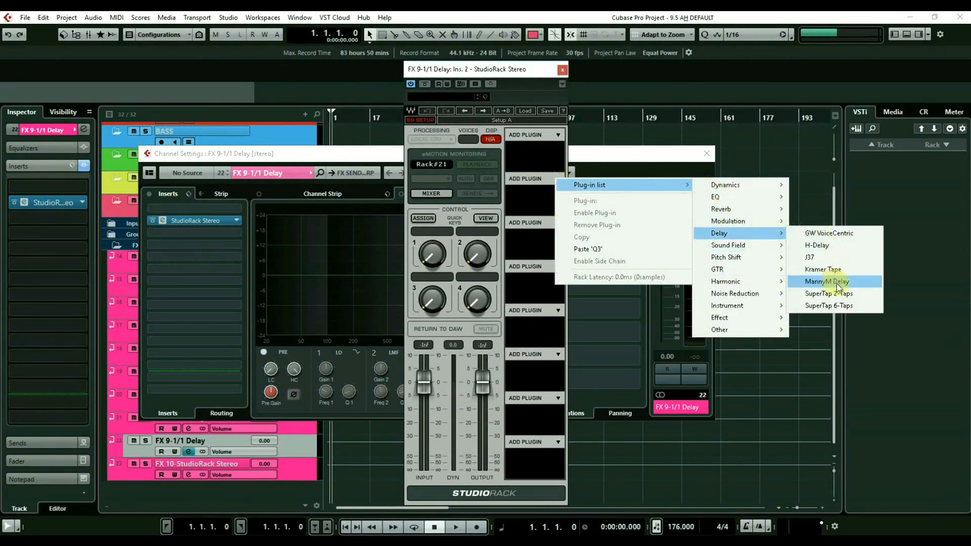
{"action": "left_click", "coordinate": [828, 247]}
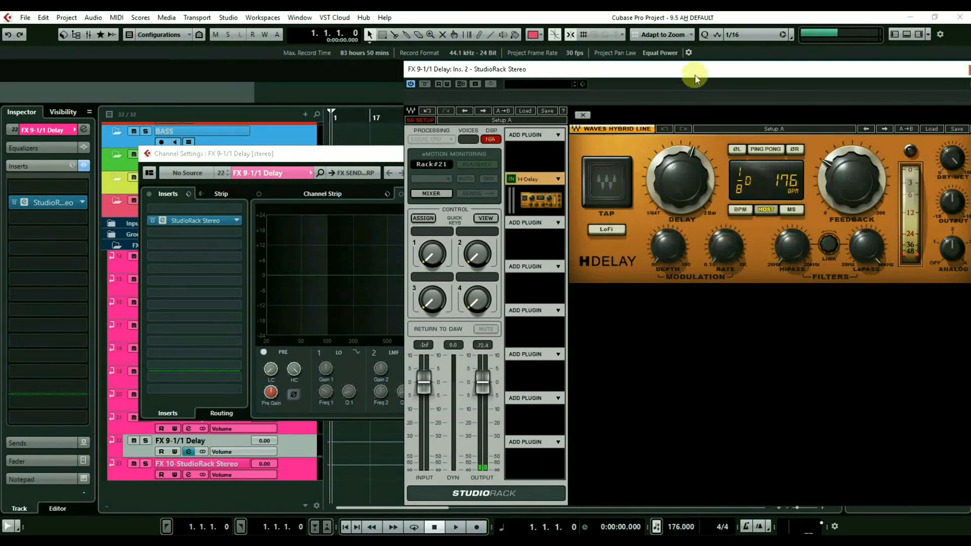
{"action": "left_click_drag", "start_coordinate": [695, 77], "coordinate": [562, 78]}
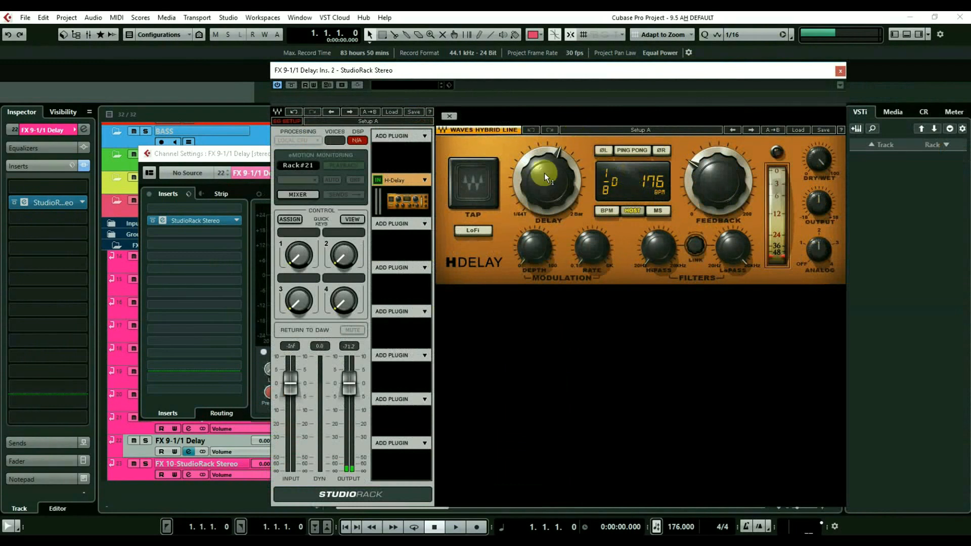
Set FX 9's H-Delay time to 1 bar, enable Ping Pong and LoFi, and lower its low-pass filter
{"action": "left_click_drag", "start_coordinate": [544, 173], "coordinate": [544, 121]}
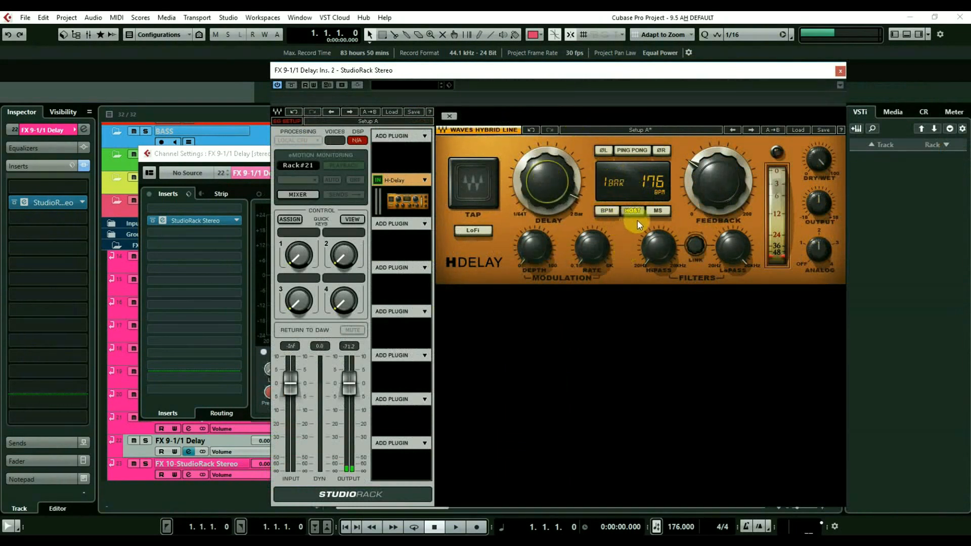
{"action": "left_click", "coordinate": [633, 151]}
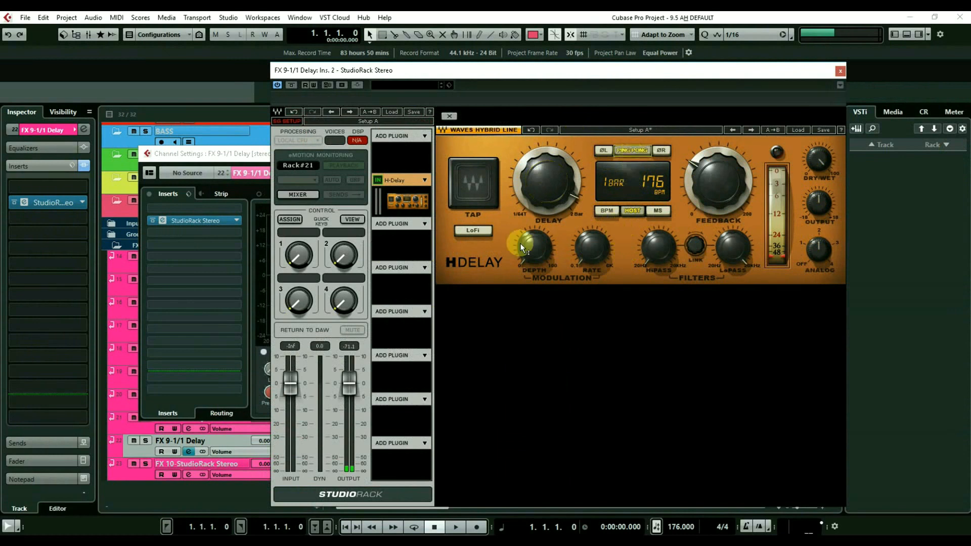
{"action": "left_click", "coordinate": [484, 231]}
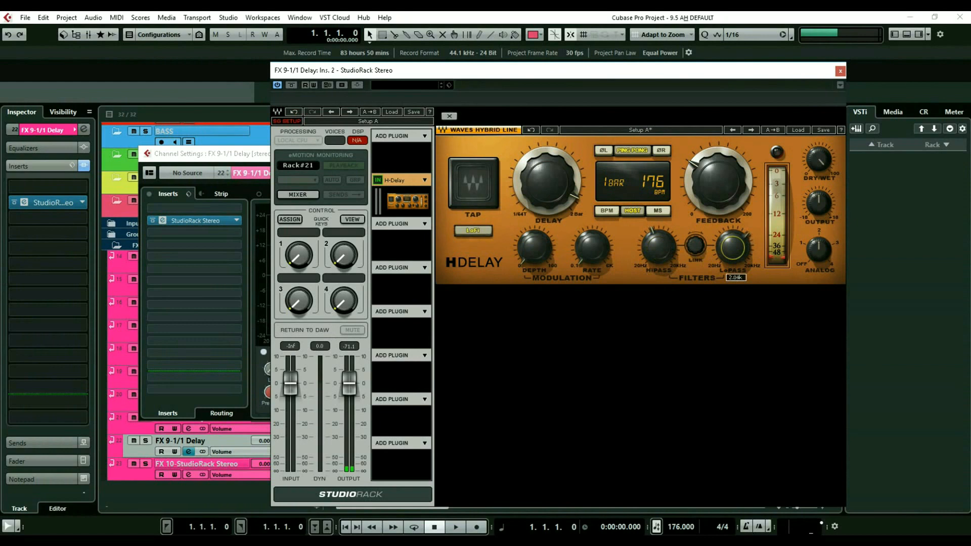
Raise the H-Delay's feedback slightly, lower its Analog setting, and close FX 9's rack and channel settings
{"action": "left_click_drag", "start_coordinate": [699, 167], "coordinate": [699, 160]}
{"action": "left_click_drag", "start_coordinate": [822, 251], "coordinate": [822, 258]}
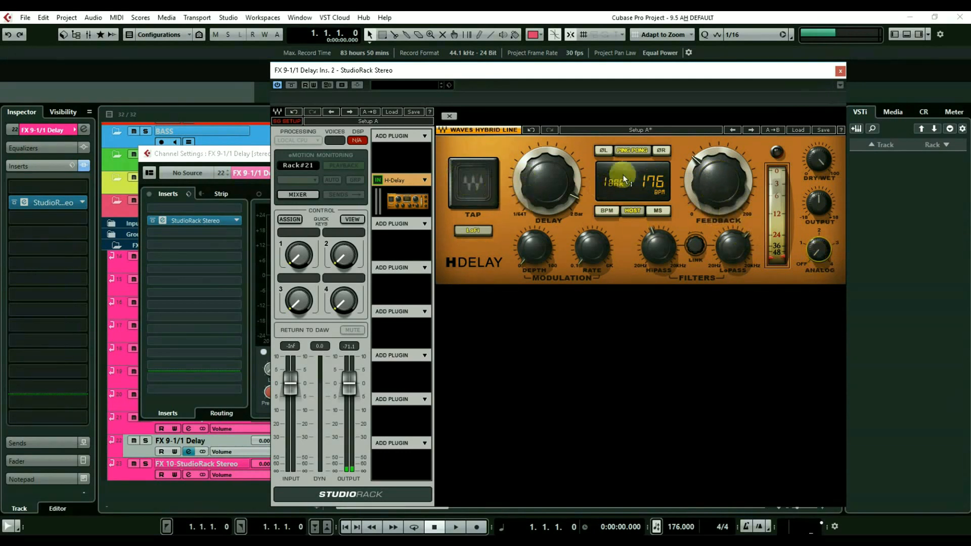
{"action": "left_click", "coordinate": [838, 72]}
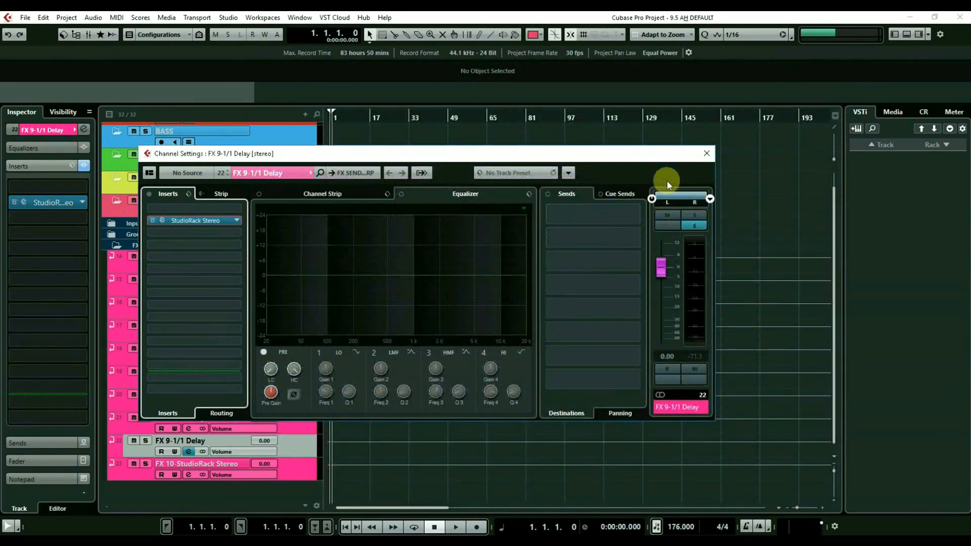
{"action": "left_click", "coordinate": [706, 153]}
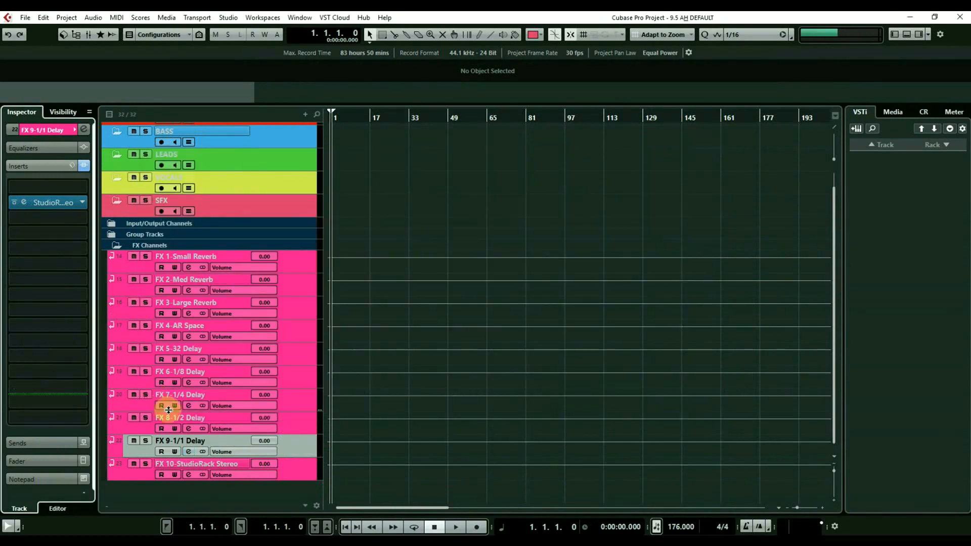
Review the StudioRack plug-in chains on FX 8-1/2 Delay and FX 7-1/4 Delay
{"action": "left_click", "coordinate": [191, 422]}
{"action": "left_click", "coordinate": [24, 202]}
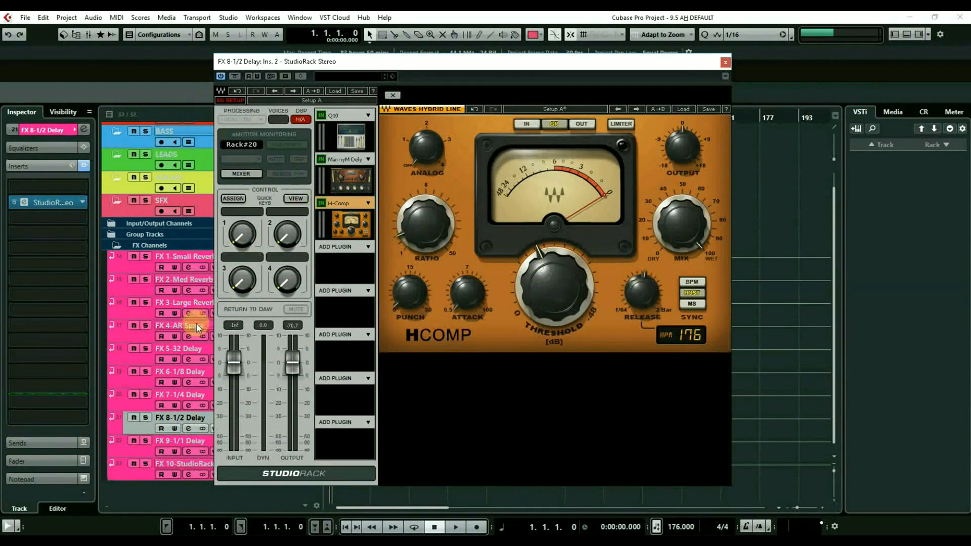
{"action": "left_click", "coordinate": [183, 399]}
{"action": "left_click", "coordinate": [25, 202]}
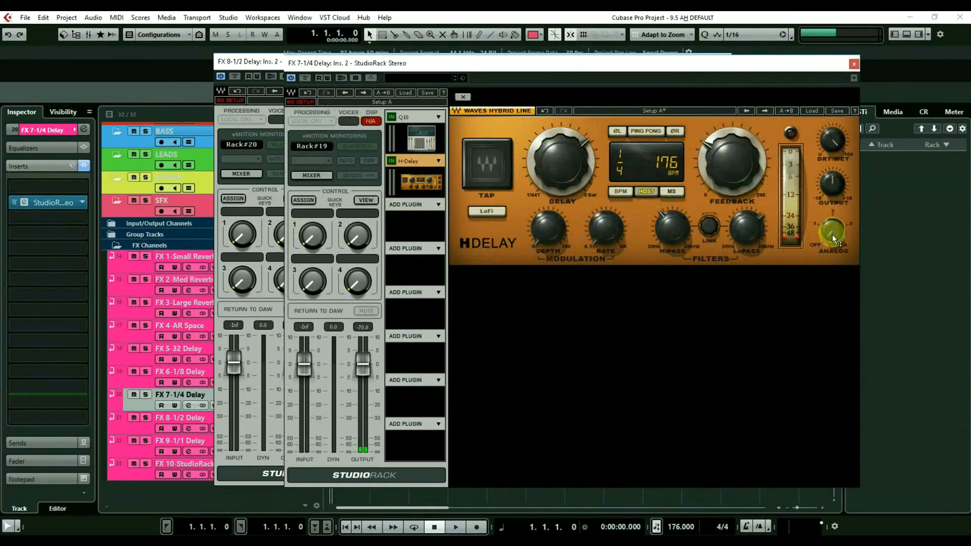
{"action": "left_click", "coordinate": [853, 64]}
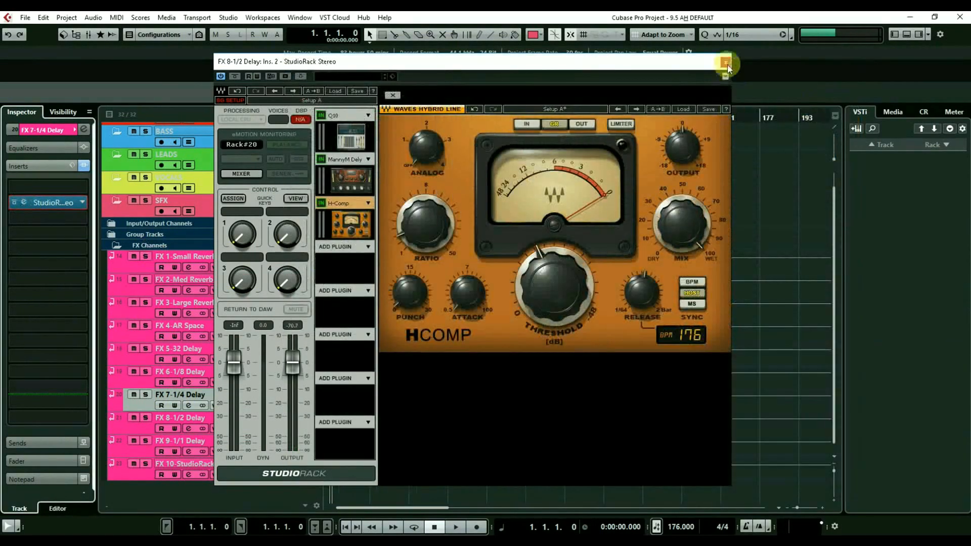
{"action": "left_click", "coordinate": [725, 63]}
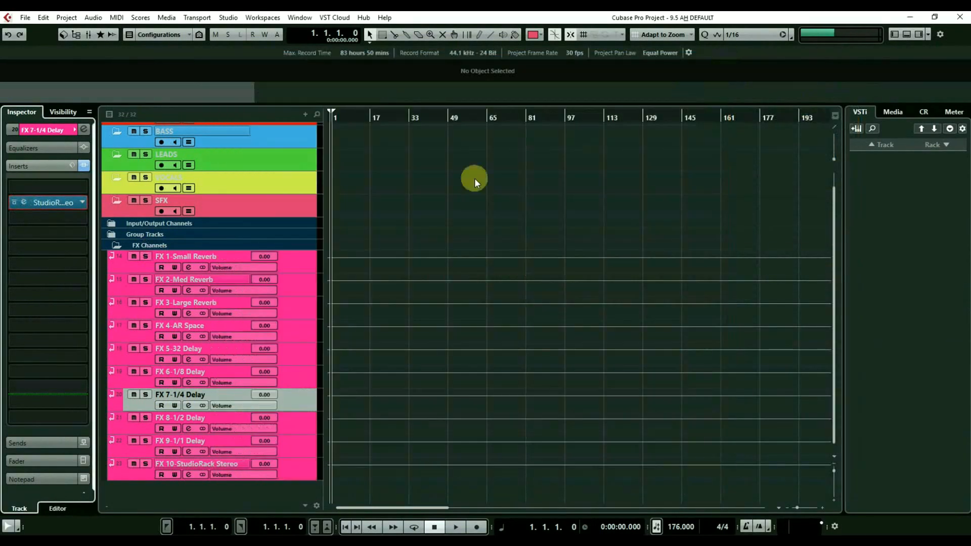
Open the StudioRack on FX 10 and load the Reel ADT modulation plug-in into its second slot
{"action": "left_click", "coordinate": [197, 462]}
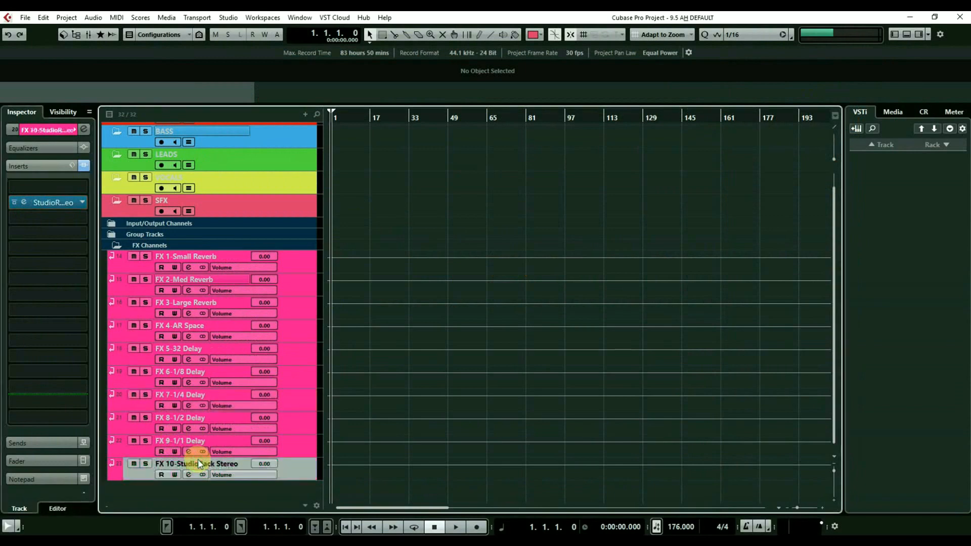
{"action": "left_click", "coordinate": [23, 203]}
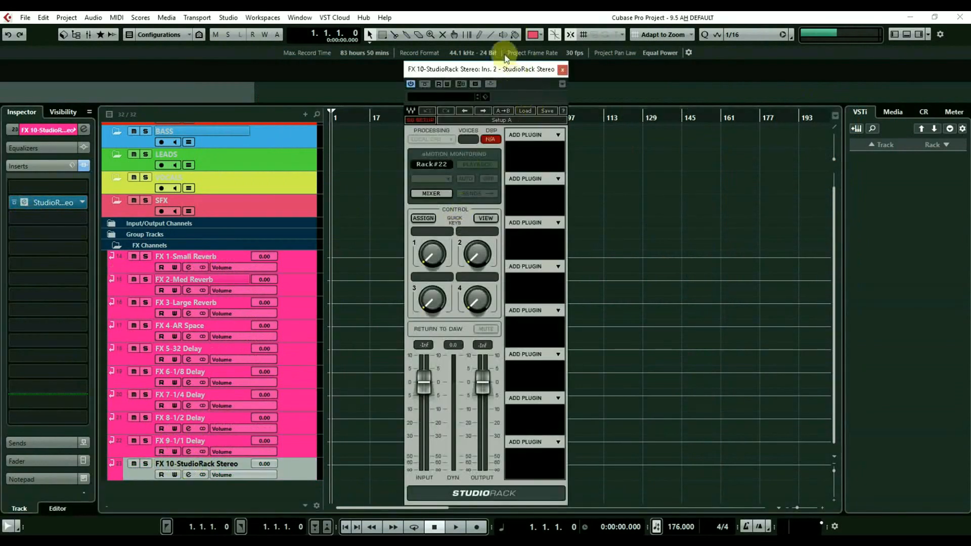
{"action": "left_click_drag", "start_coordinate": [514, 70], "coordinate": [571, 71]}
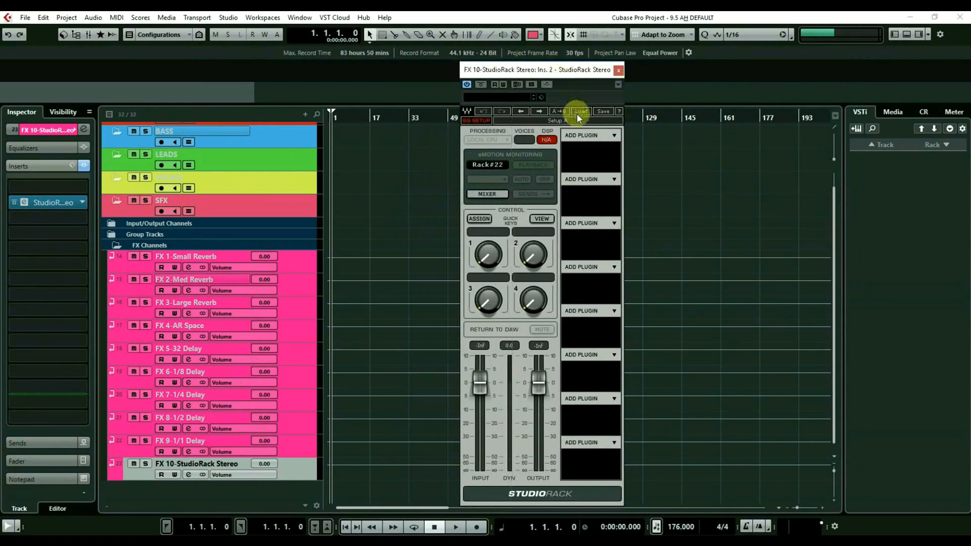
{"action": "left_click", "coordinate": [614, 135]}
{"action": "left_click", "coordinate": [593, 150]}
{"action": "left_click", "coordinate": [613, 180]}
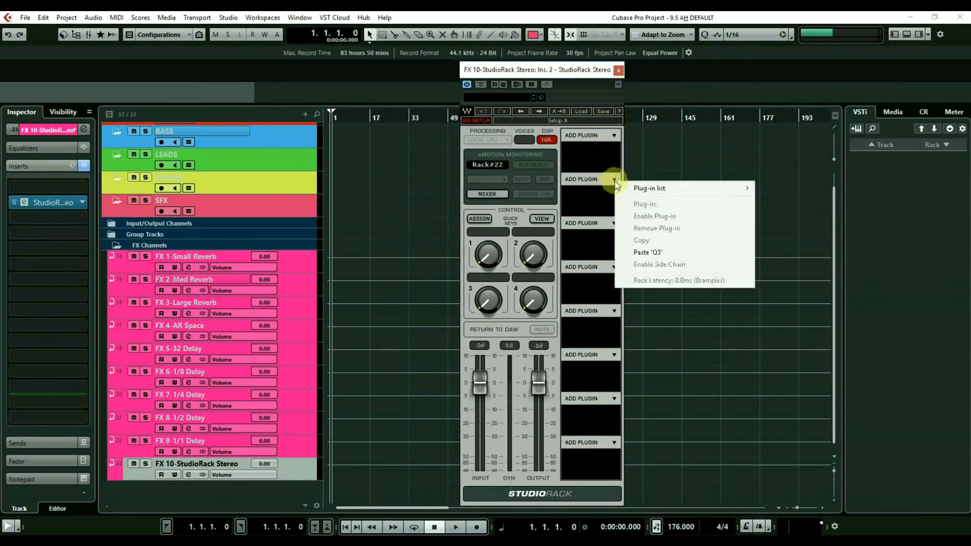
{"action": "mouse_move", "coordinate": [702, 189]}
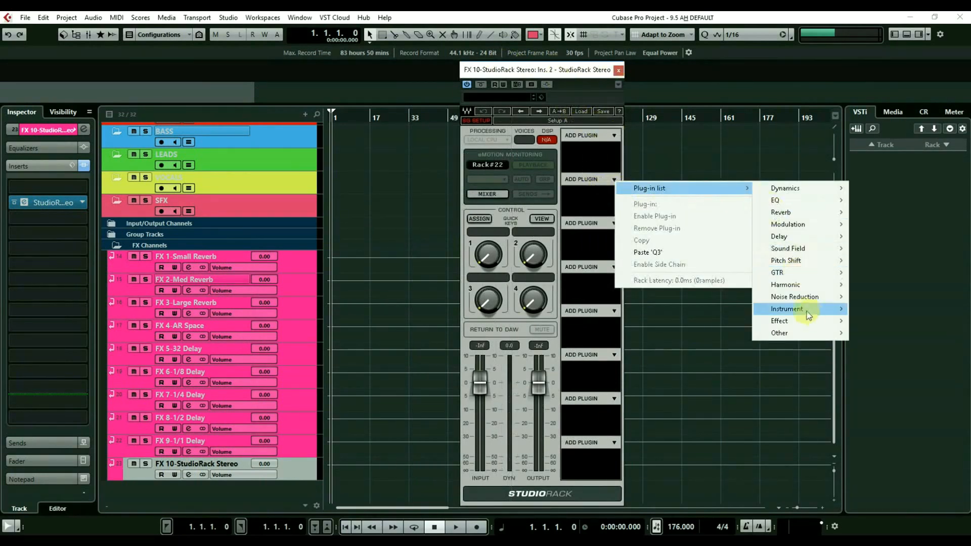
{"action": "mouse_move", "coordinate": [799, 300]}
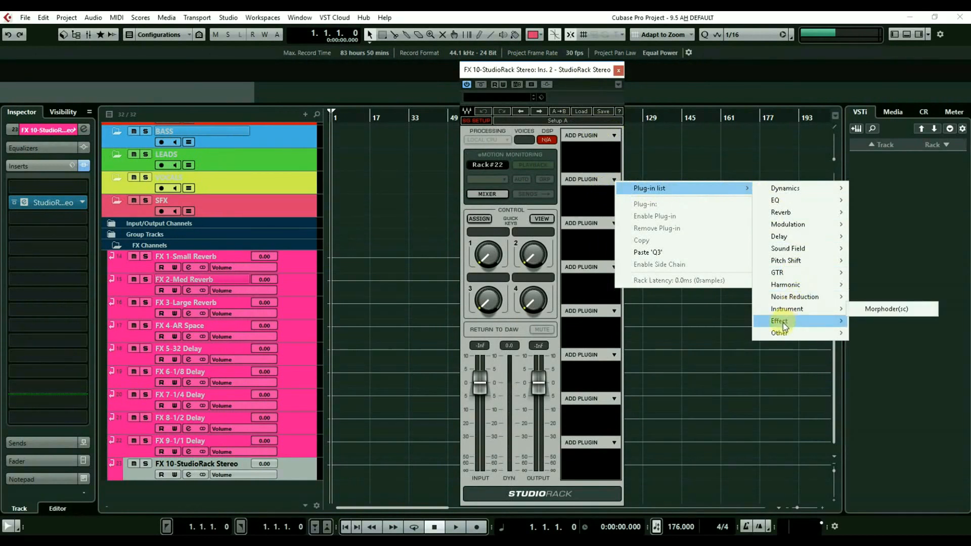
{"action": "mouse_move", "coordinate": [781, 321]}
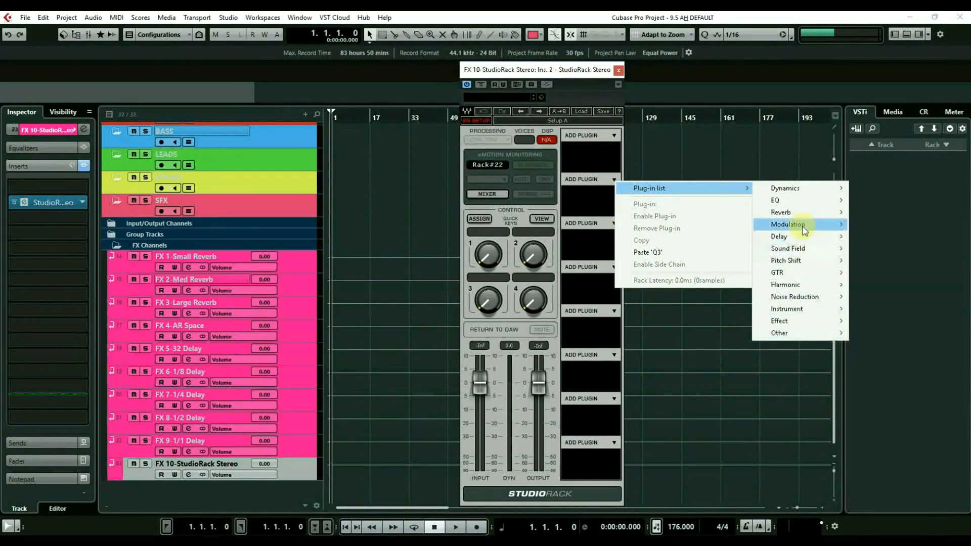
{"action": "mouse_move", "coordinate": [841, 232]}
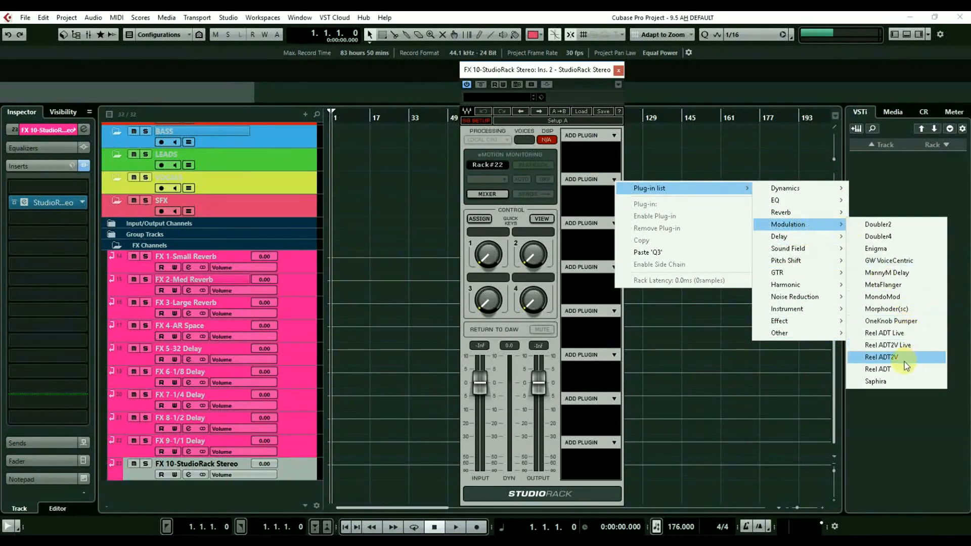
{"action": "left_click", "coordinate": [880, 369]}
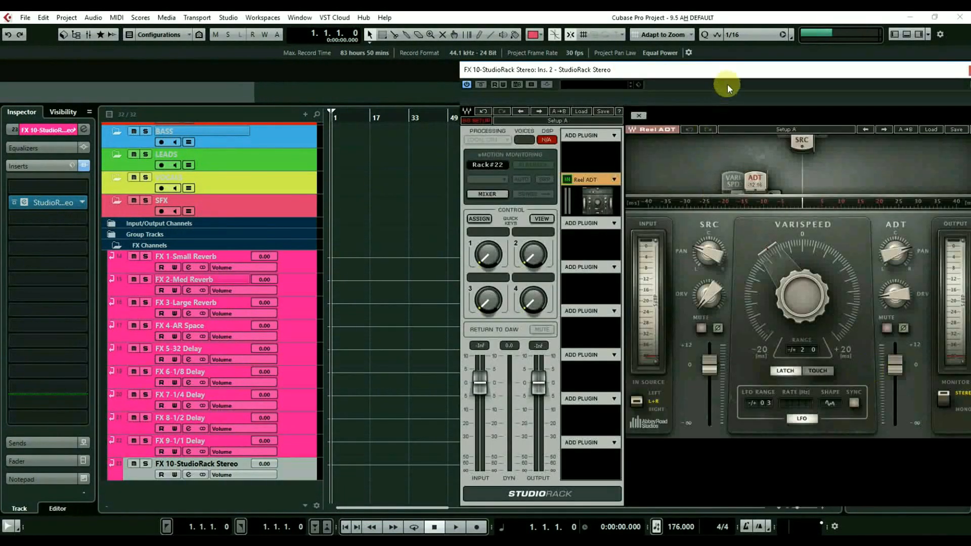
{"action": "left_click_drag", "start_coordinate": [700, 71], "coordinate": [504, 63]}
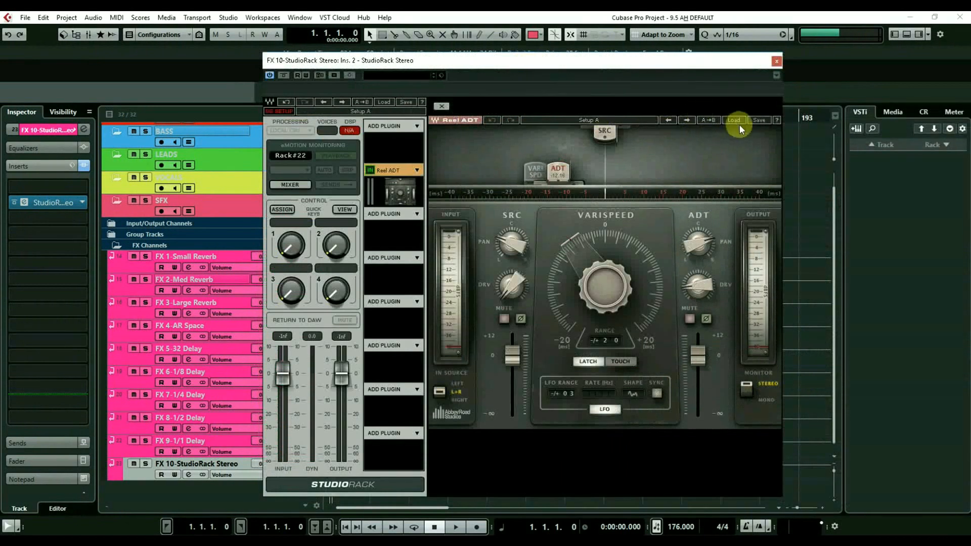
Load the WarmThickness user preset in FX 10's Reel ADT, reduce the varispeed range to 2 ms, and raise the LFO range
{"action": "left_click", "coordinate": [736, 121]}
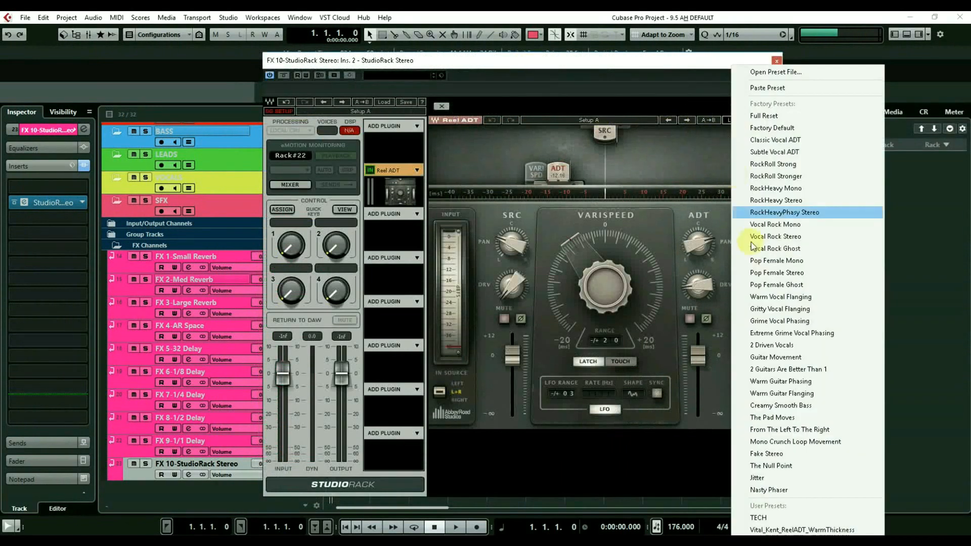
{"action": "left_click", "coordinate": [791, 530]}
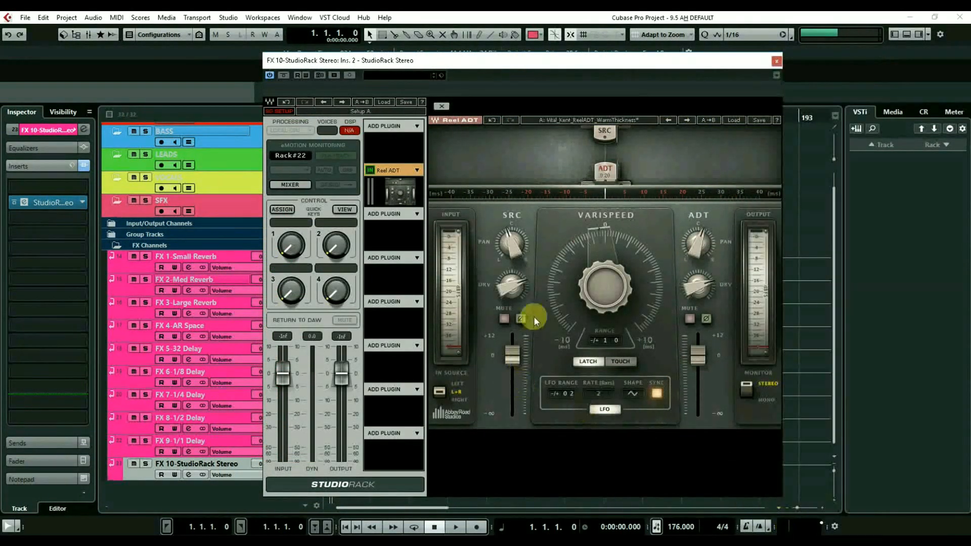
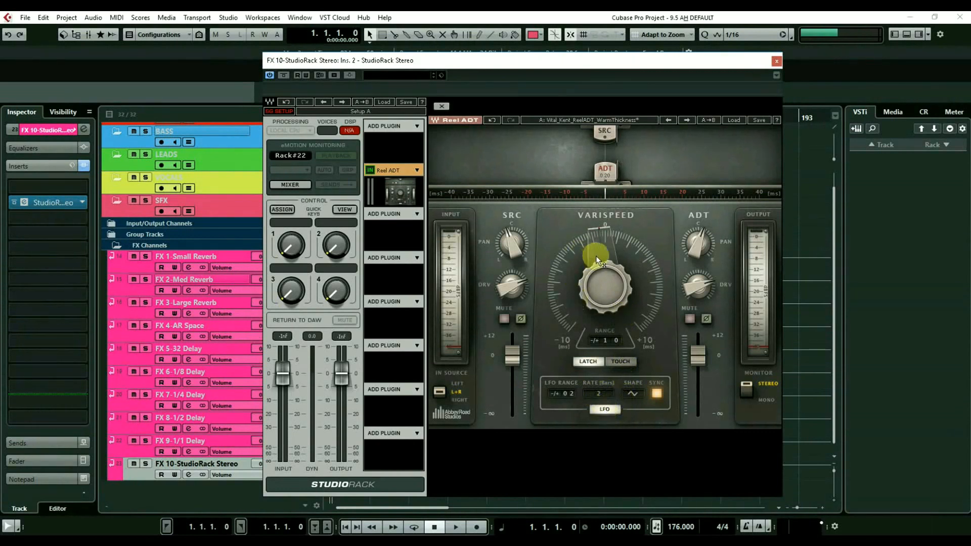
{"action": "mouse_move", "coordinate": [596, 256]}
{"action": "left_mouse_down"}
{"action": "mouse_move", "coordinate": [595, 289]}
{"action": "mouse_move", "coordinate": [595, 213]}
{"action": "left_mouse_up"}
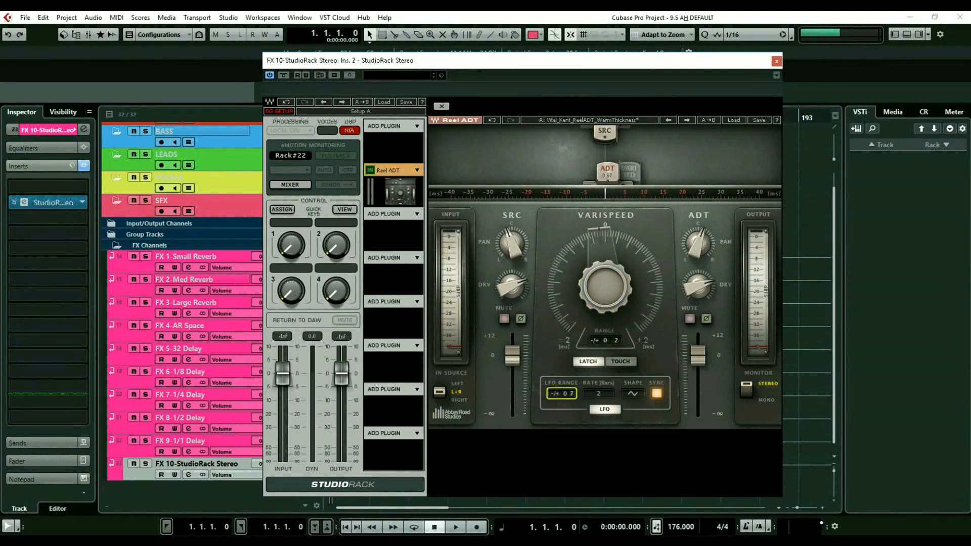
{"action": "left_click", "coordinate": [570, 393]}
{"action": "left_click", "coordinate": [700, 245]}
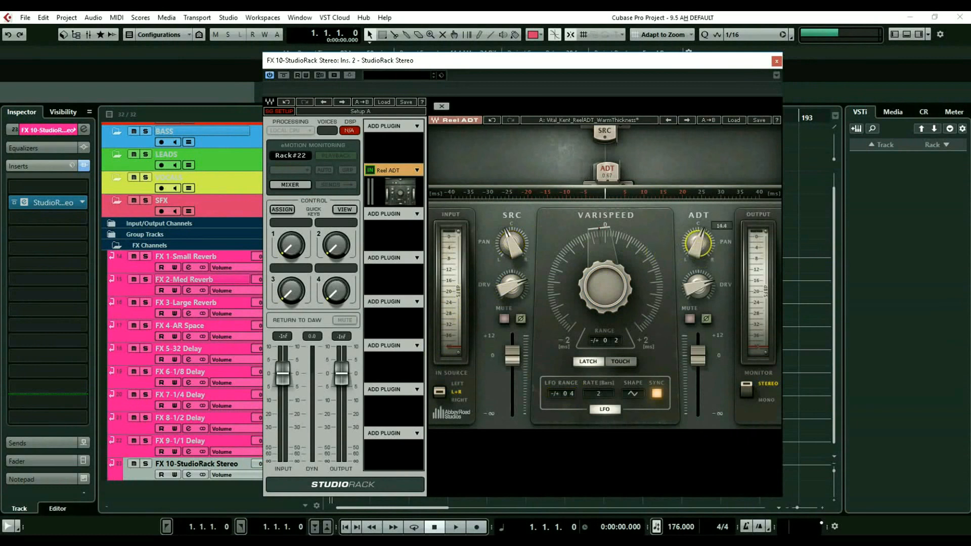
{"action": "left_click", "coordinate": [512, 243]}
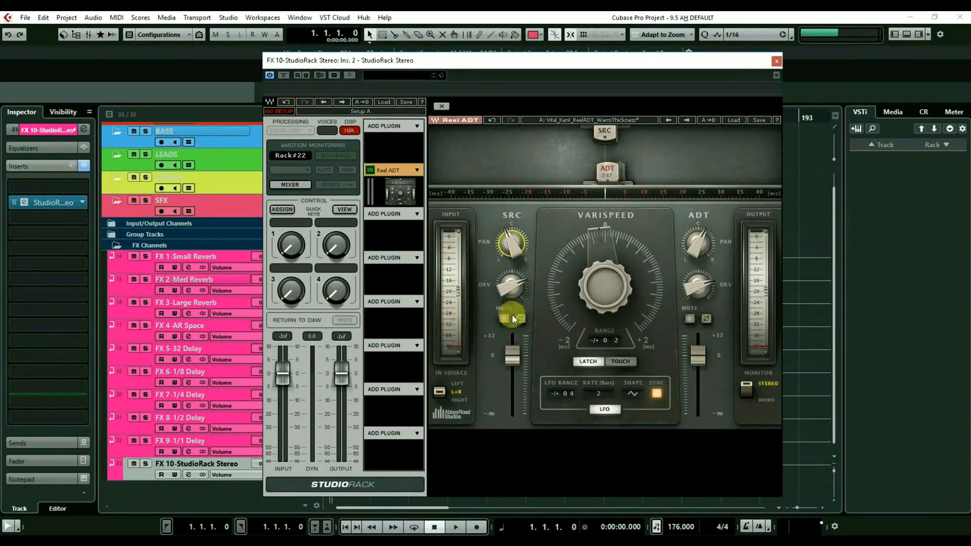
{"action": "left_click", "coordinate": [746, 395]}
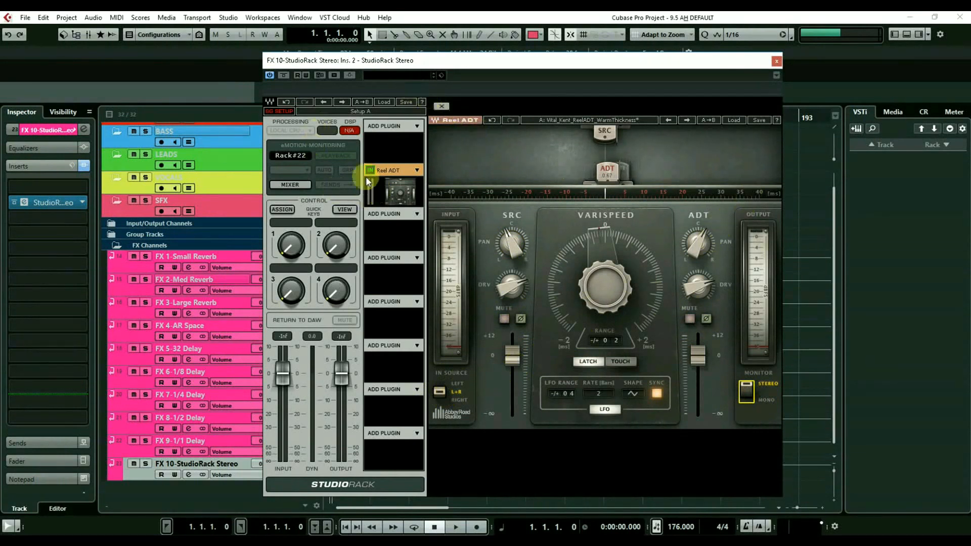
{"action": "left_click", "coordinate": [778, 62]}
Rename the FX 10 channel as FX 10-ADT
{"action": "double_click", "coordinate": [171, 464]}
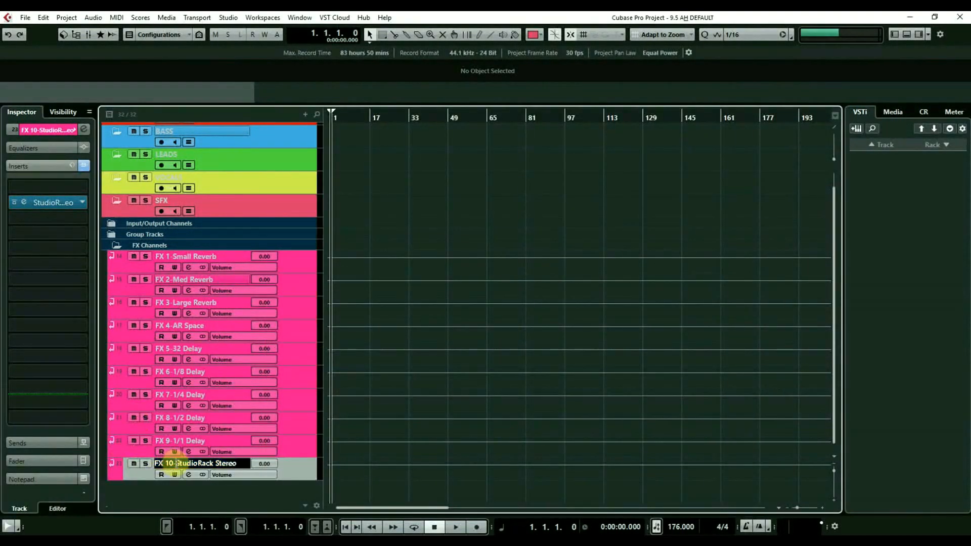
{"action": "left_click_drag", "start_coordinate": [176, 463], "coordinate": [292, 492]}
{"action": "type", "text": "ADT"}
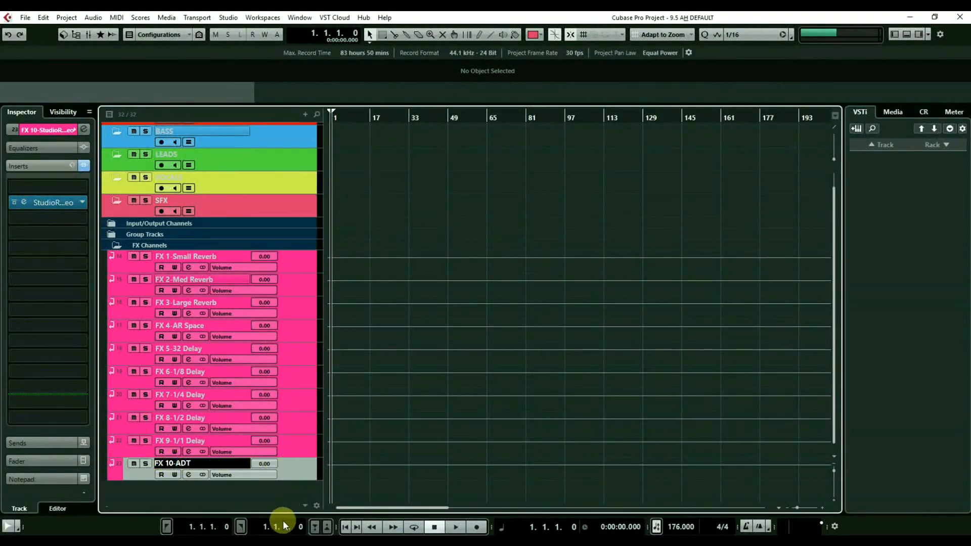
{"action": "key", "text": "Return"}
Duplicate the FX 10-ADT channel and rename the copy FX 10-Vintage Exciter
{"action": "key", "text": "ctrl+d"}
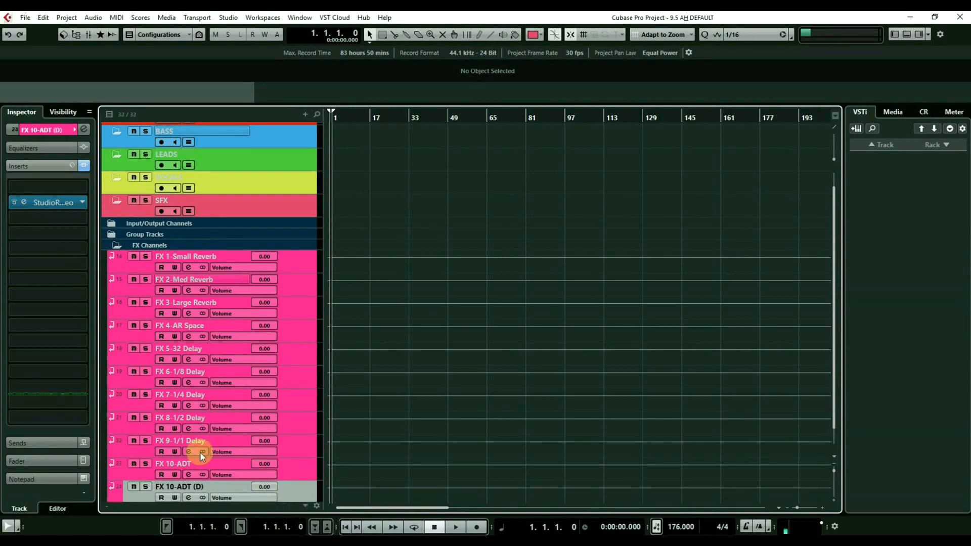
{"action": "scroll", "coordinate": [202, 459], "scroll_direction": "down", "scroll_amount": 1}
{"action": "double_click", "coordinate": [178, 464]}
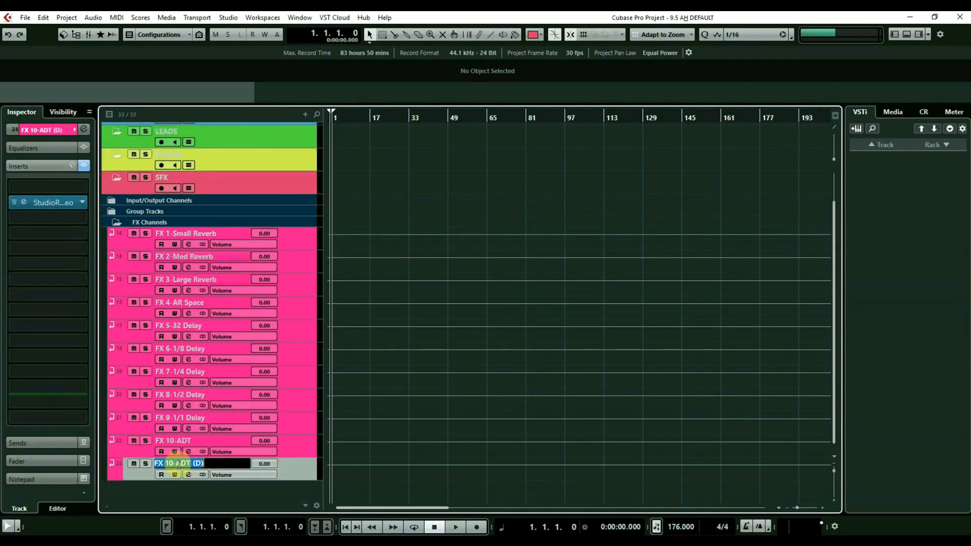
{"action": "left_click_drag", "start_coordinate": [176, 464], "coordinate": [225, 477]}
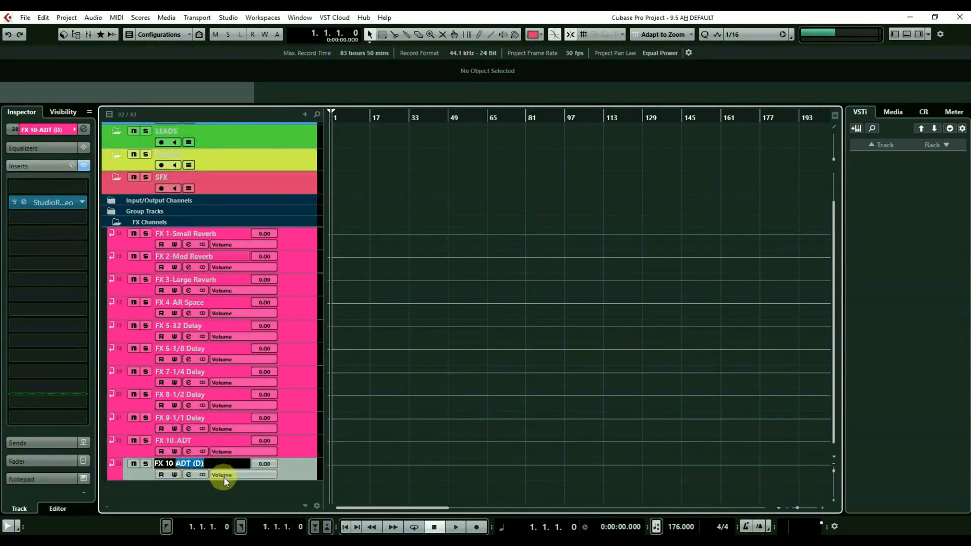
{"action": "type", "text": "Vin"}
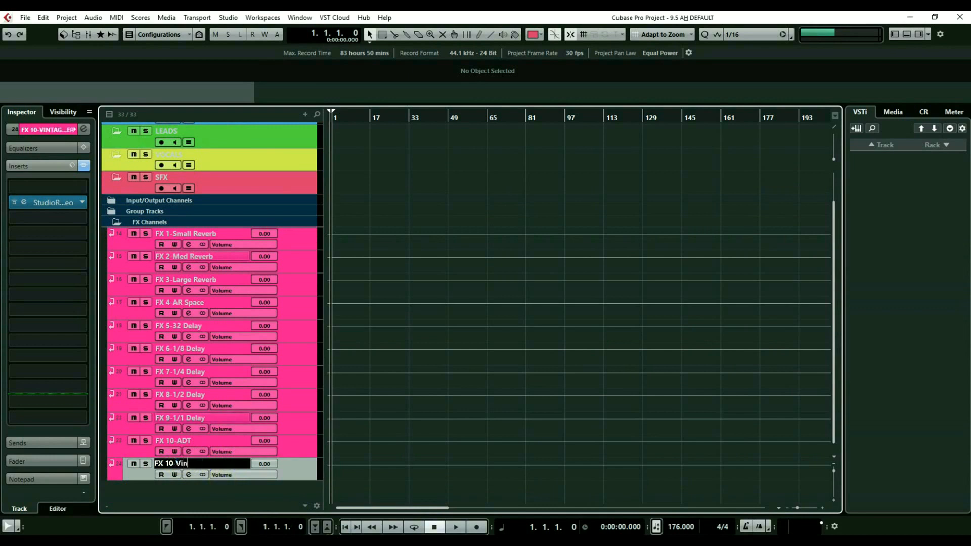
{"action": "type", "text": "tage Exciter"}
{"action": "key", "text": "Return"}
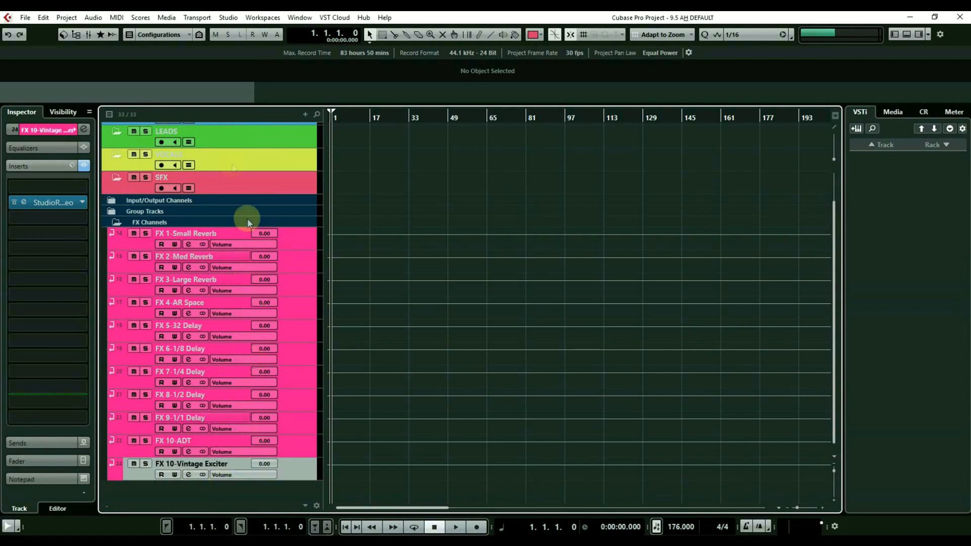
Replace Reel ADT with the Aphex Vintage Exciter in the duplicated channel's StudioRack, and set its Mode to AX
{"action": "left_click", "coordinate": [23, 202]}
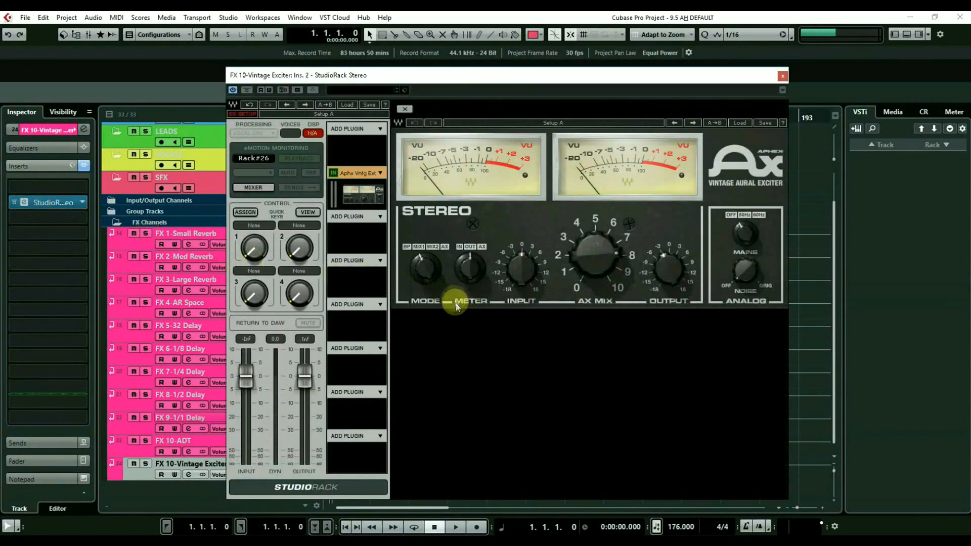
{"action": "left_click", "coordinate": [427, 267]}
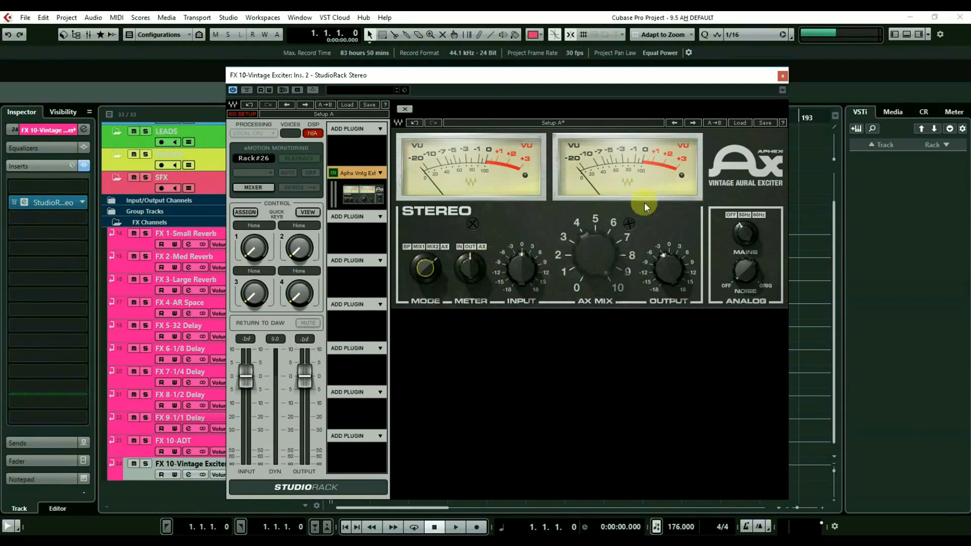
{"action": "left_click", "coordinate": [744, 233]}
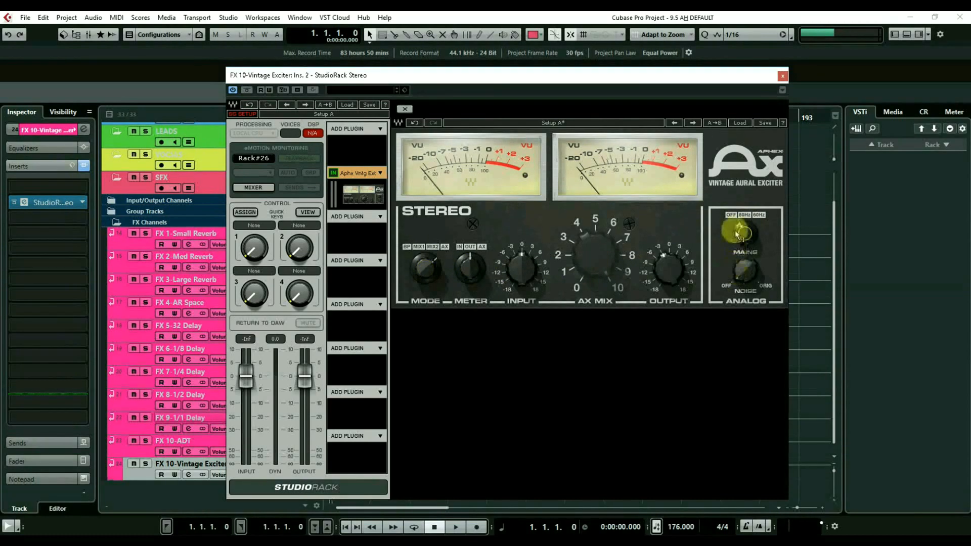
{"action": "left_click", "coordinate": [747, 275]}
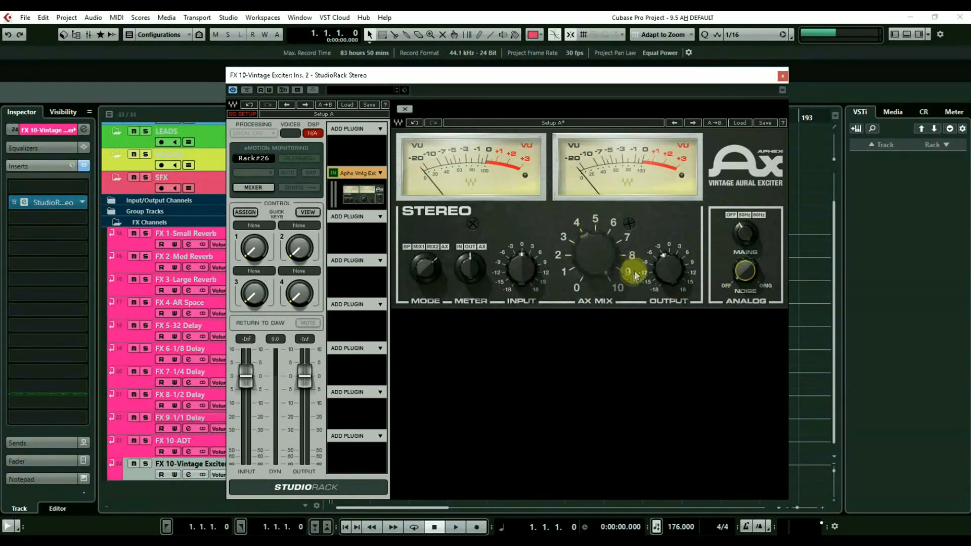
{"action": "left_click", "coordinate": [666, 274]}
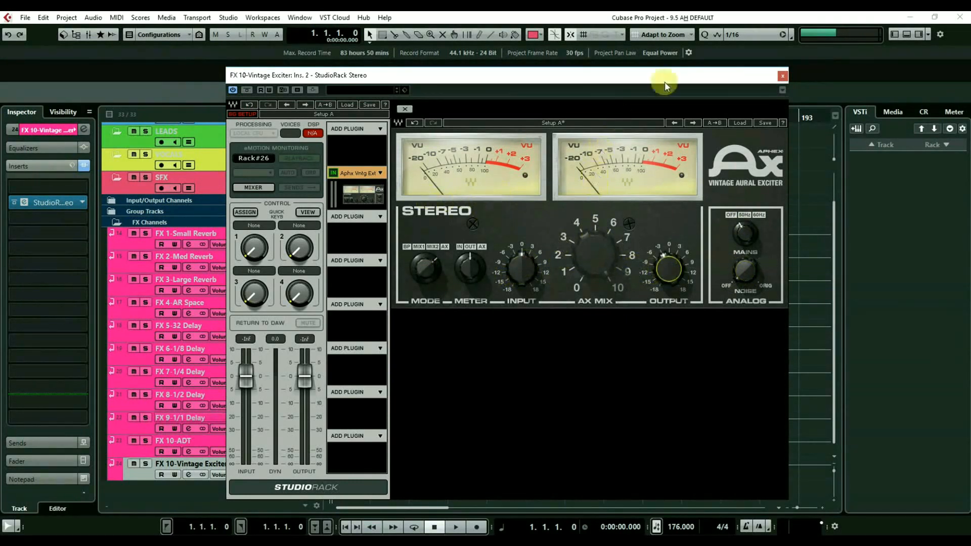
{"action": "left_click", "coordinate": [781, 77]}
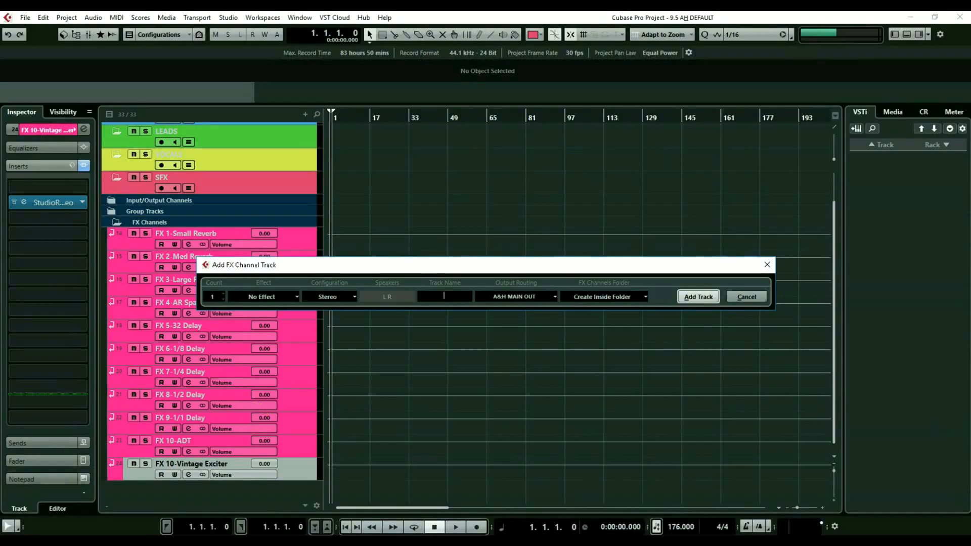
Add a stereo FX channel named Distortion, routed to FX SENDS GRP, with FabFilter Saturn as its effect
{"action": "type", "text": "Distortion"}
{"action": "left_click", "coordinate": [522, 297]}
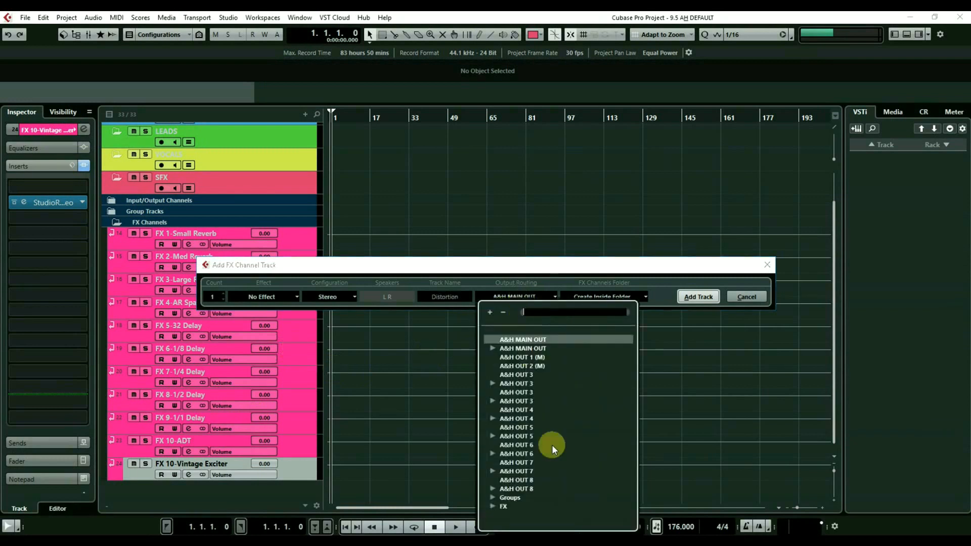
{"action": "left_click", "coordinate": [493, 497]}
{"action": "scroll", "coordinate": [516, 493], "scroll_direction": "down", "scroll_amount": 2}
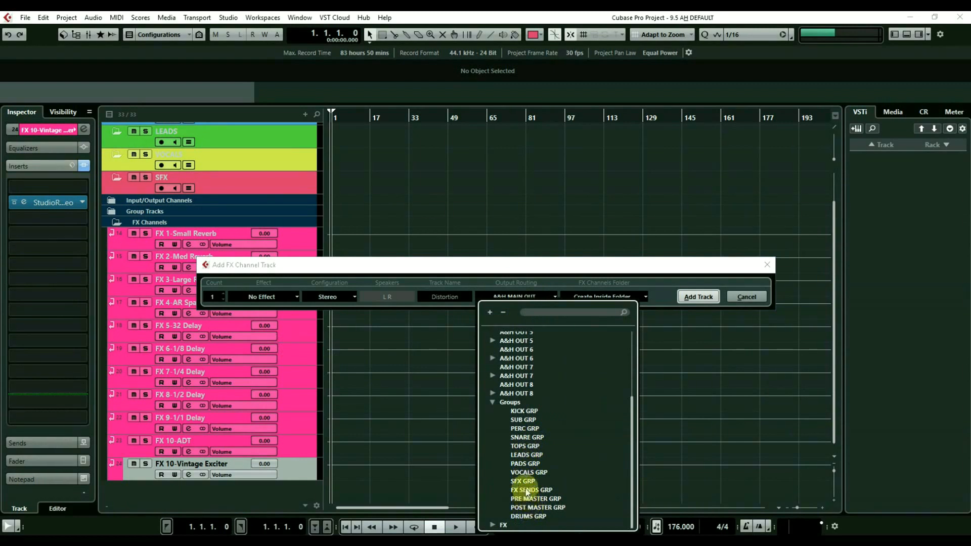
{"action": "left_click", "coordinate": [526, 491]}
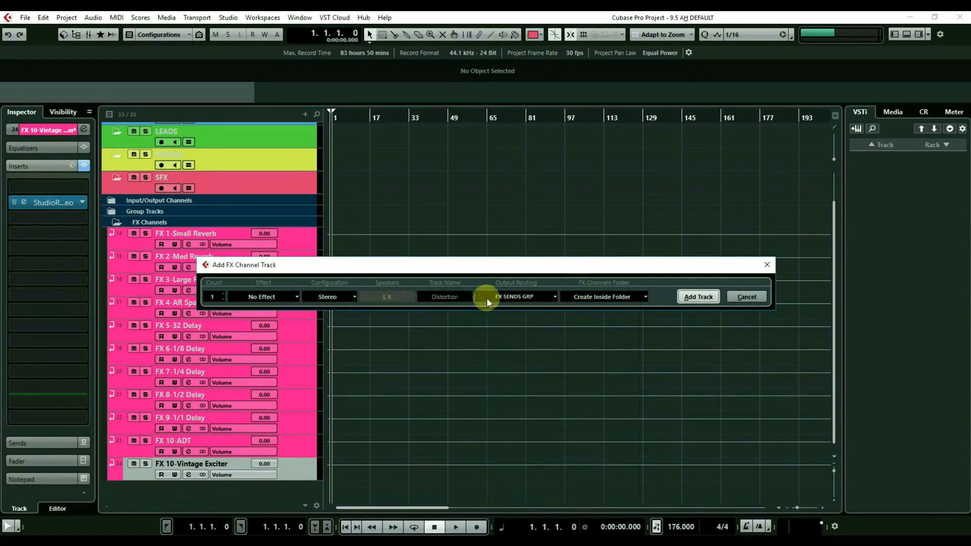
{"action": "left_click", "coordinate": [261, 296]}
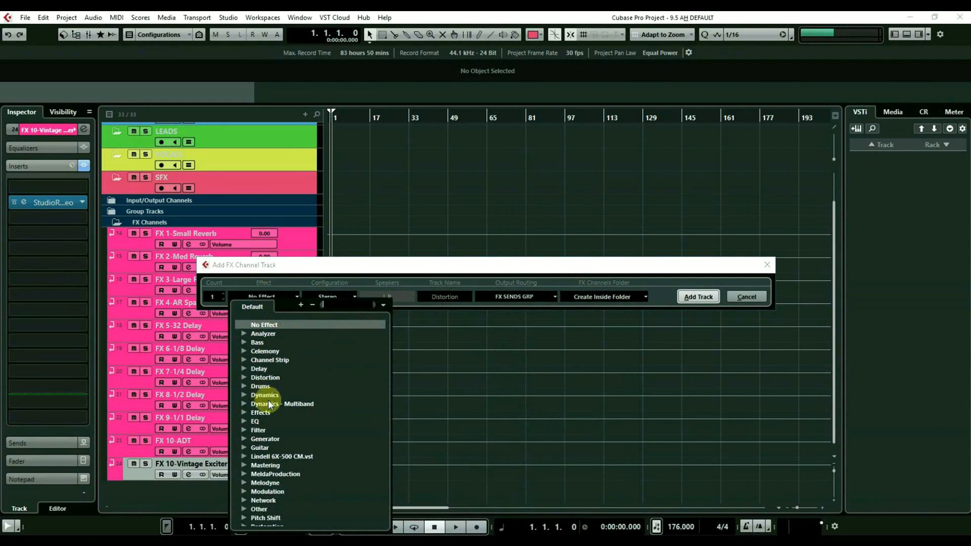
{"action": "left_click", "coordinate": [240, 377]}
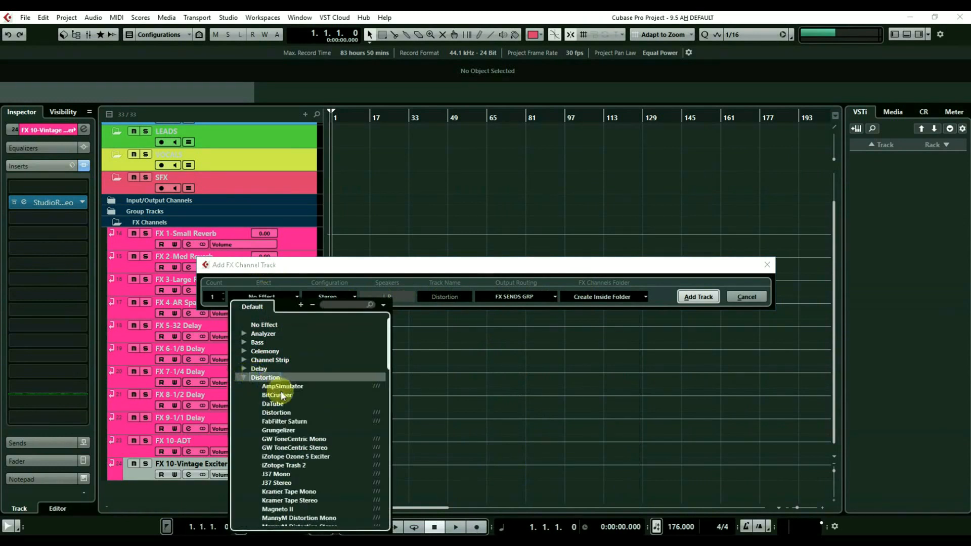
{"action": "scroll", "coordinate": [287, 402], "scroll_direction": "down", "scroll_amount": 3}
{"action": "left_click", "coordinate": [290, 338]}
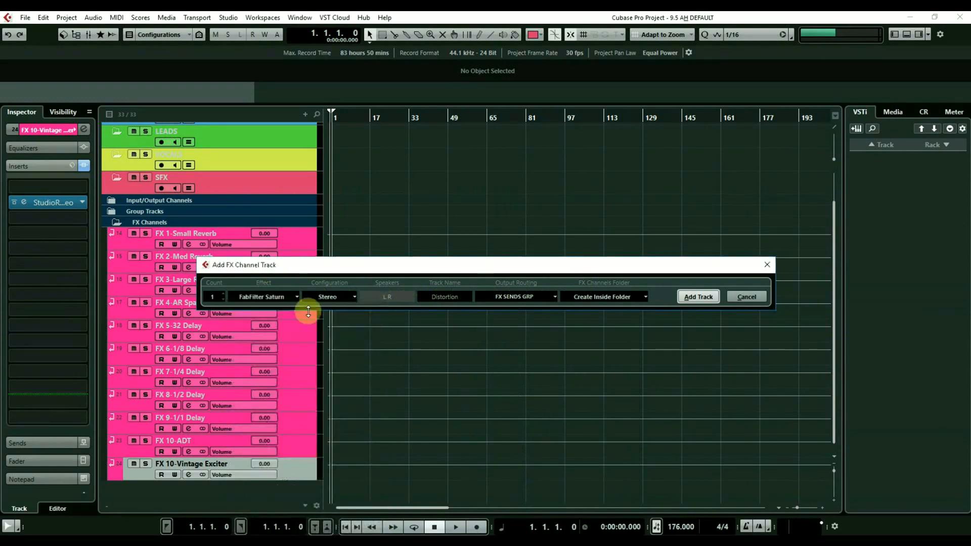
{"action": "left_click", "coordinate": [696, 297]}
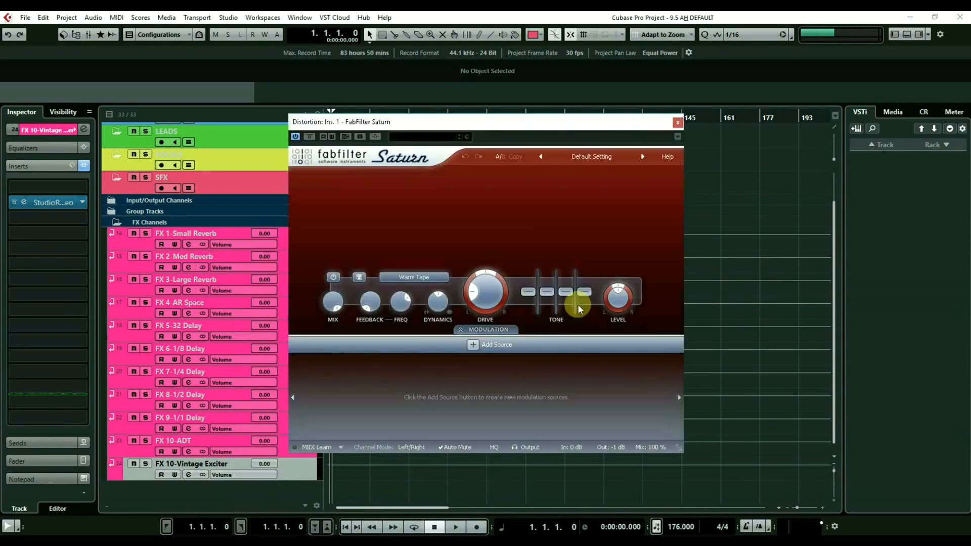
Set Saturn to Broken Tube, increase its drive, and slightly raise the two upper tone bands
{"action": "left_click_drag", "start_coordinate": [554, 124], "coordinate": [646, 134]}
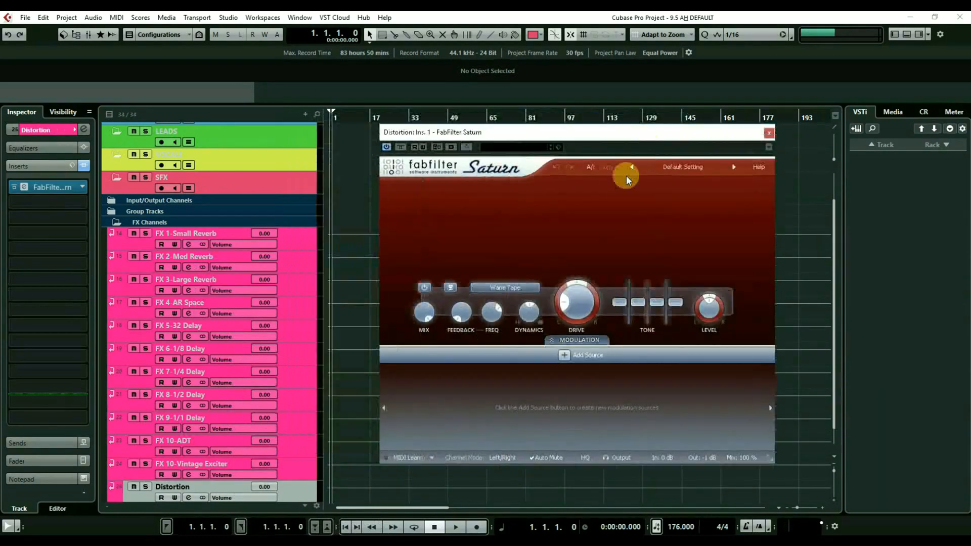
{"action": "left_click", "coordinate": [507, 287]}
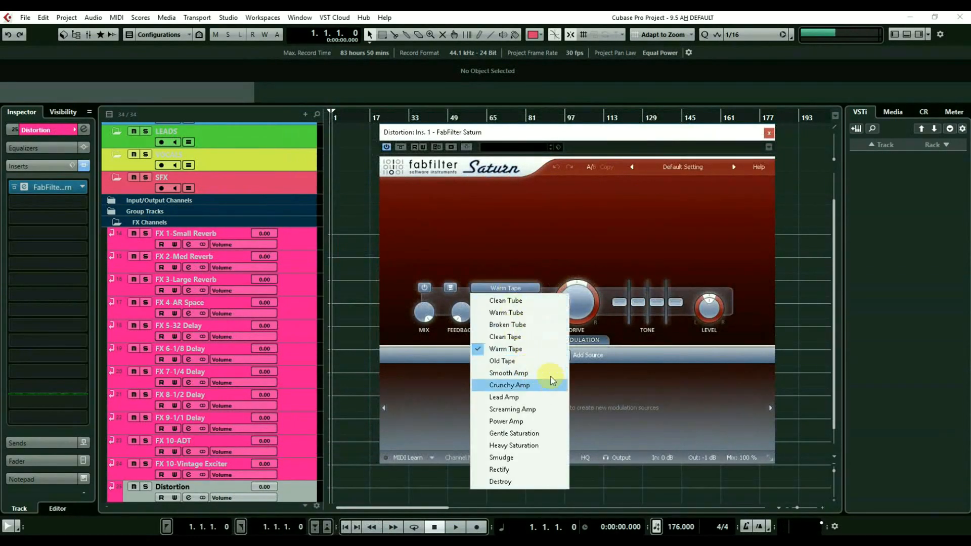
{"action": "left_click", "coordinate": [518, 326]}
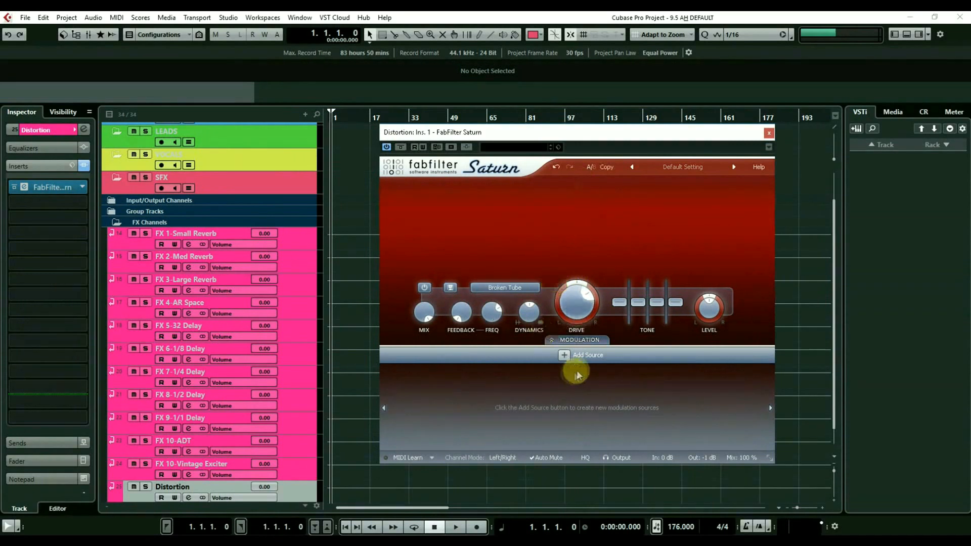
{"action": "left_click_drag", "start_coordinate": [678, 305], "coordinate": [659, 297]}
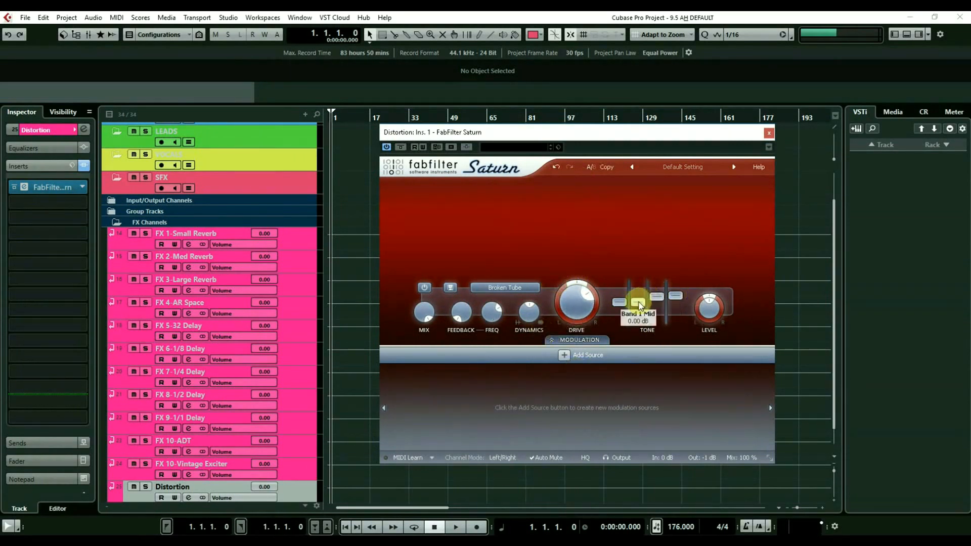
{"action": "left_click", "coordinate": [768, 132]}
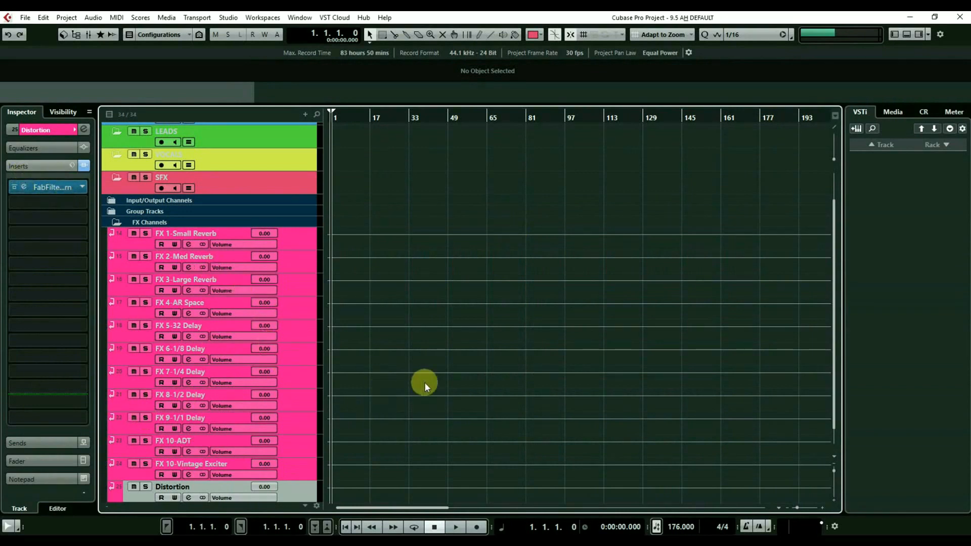
Collapse the FX Channels folder in the track list, keep Group Tracks collapsed, and save the project
{"action": "scroll", "coordinate": [277, 353], "scroll_direction": "up", "scroll_amount": 2}
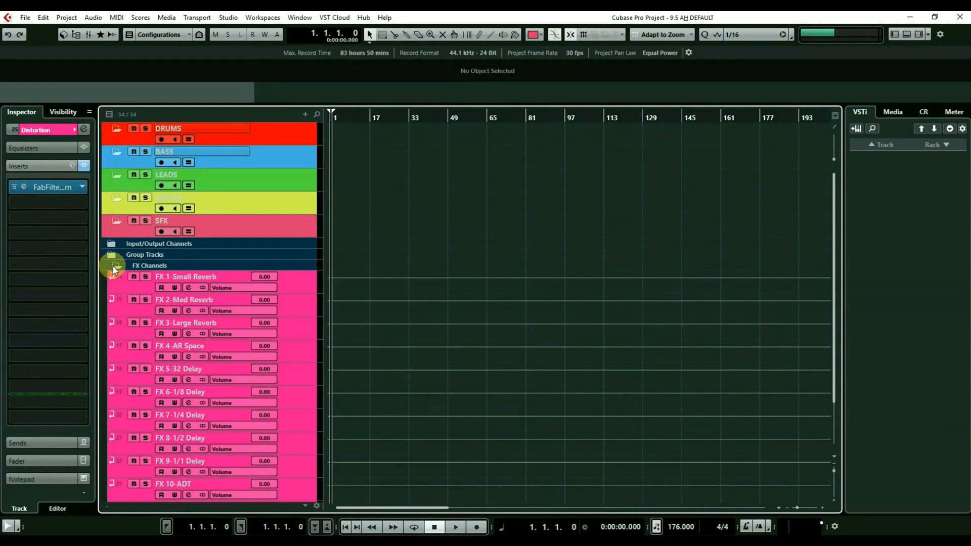
{"action": "left_click", "coordinate": [113, 267]}
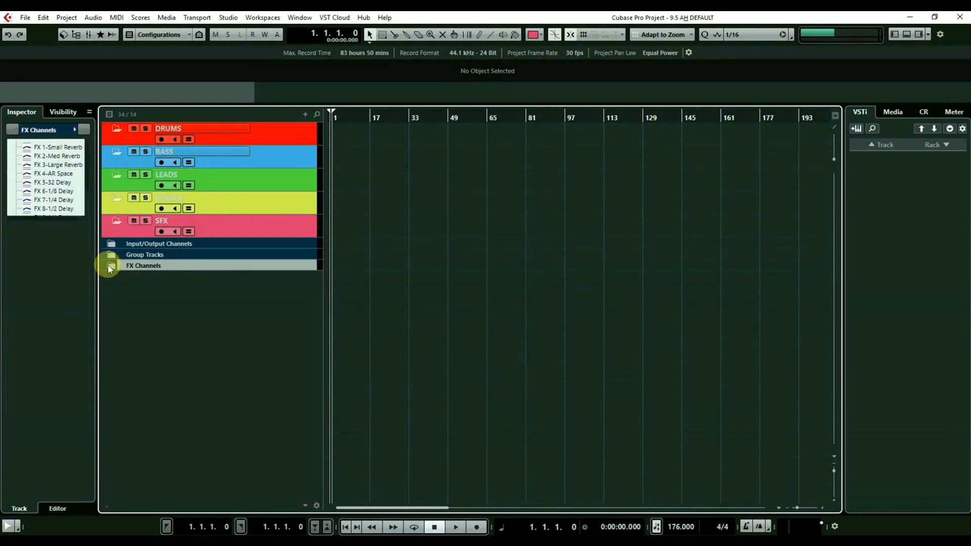
{"action": "left_click", "coordinate": [111, 255]}
{"action": "scroll", "coordinate": [354, 324], "scroll_direction": "up", "scroll_amount": 3}
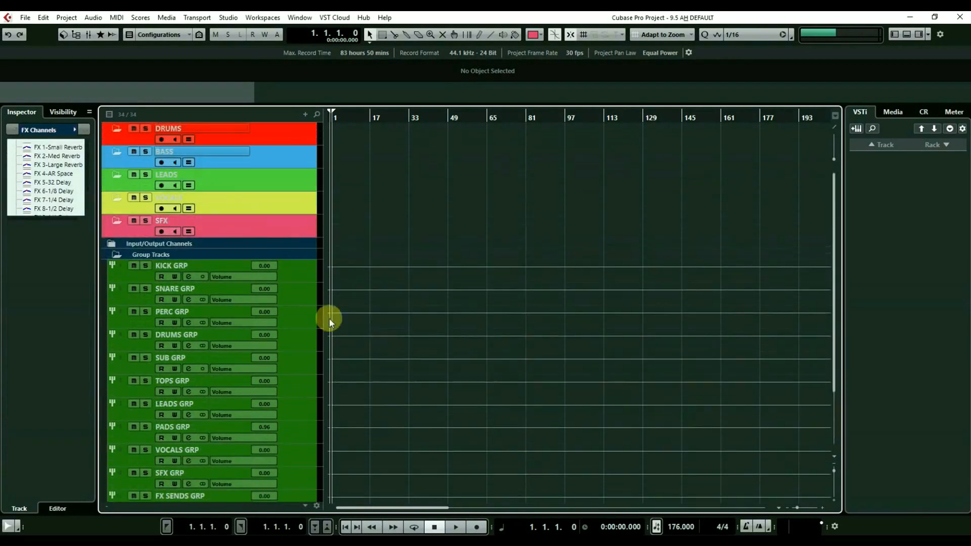
{"action": "left_click", "coordinate": [116, 256]}
{"action": "left_click", "coordinate": [112, 266]}
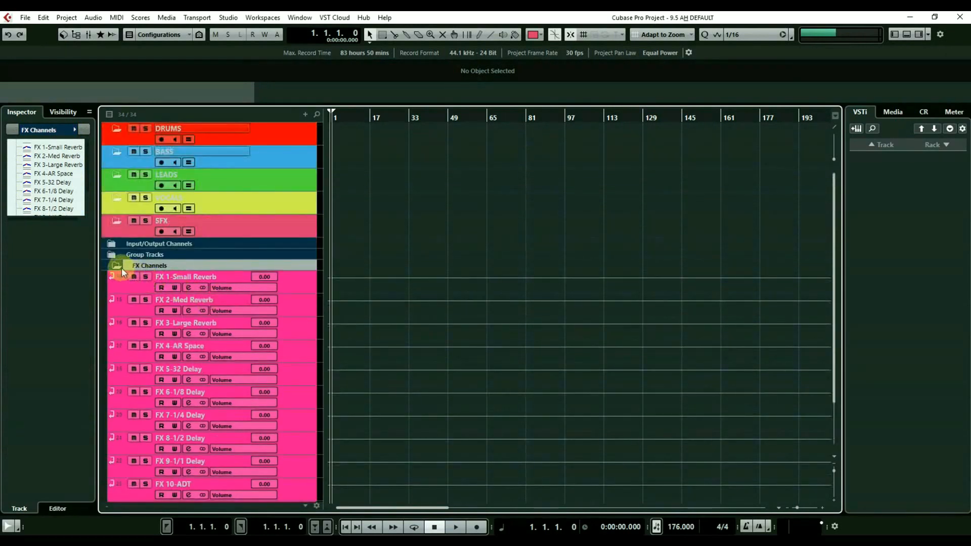
{"action": "left_click", "coordinate": [117, 266]}
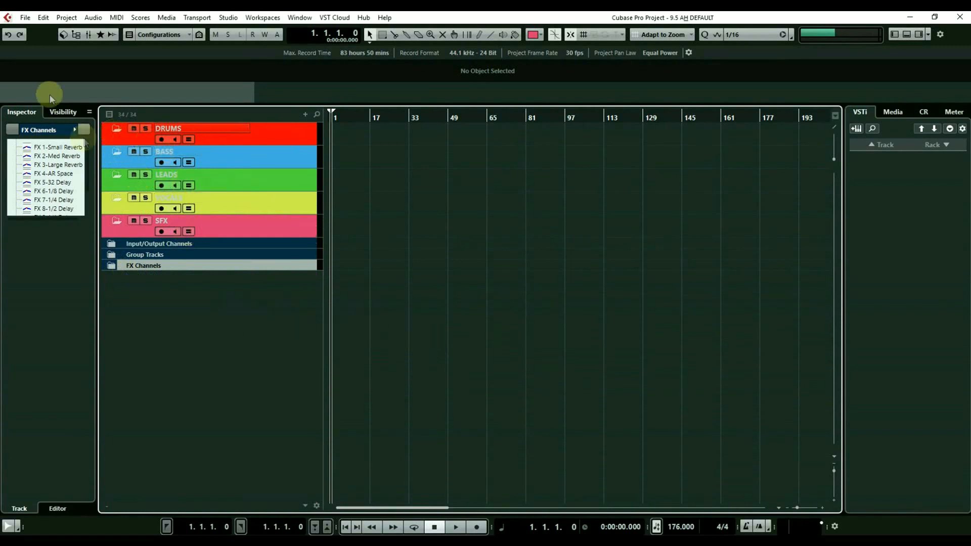
{"action": "left_click", "coordinate": [24, 17]}
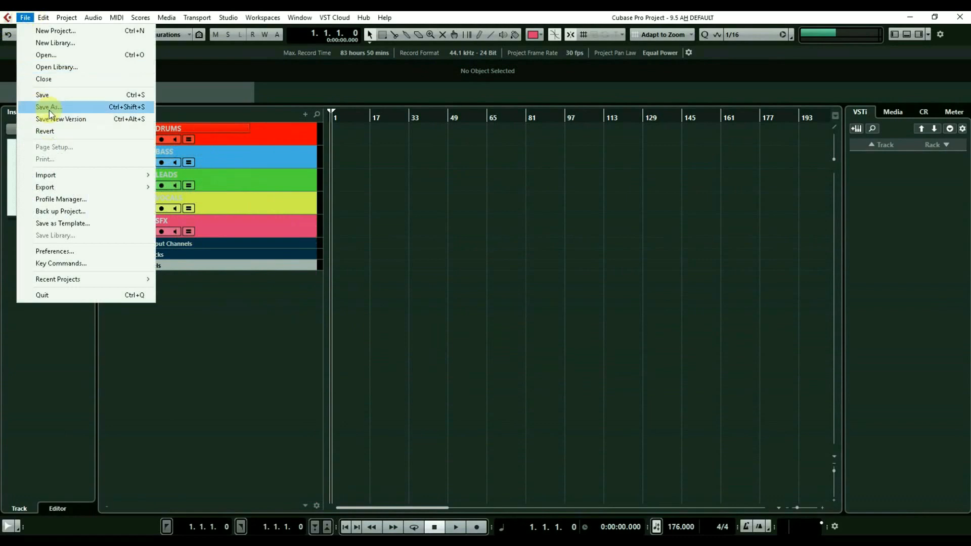
{"action": "left_click", "coordinate": [44, 95]}
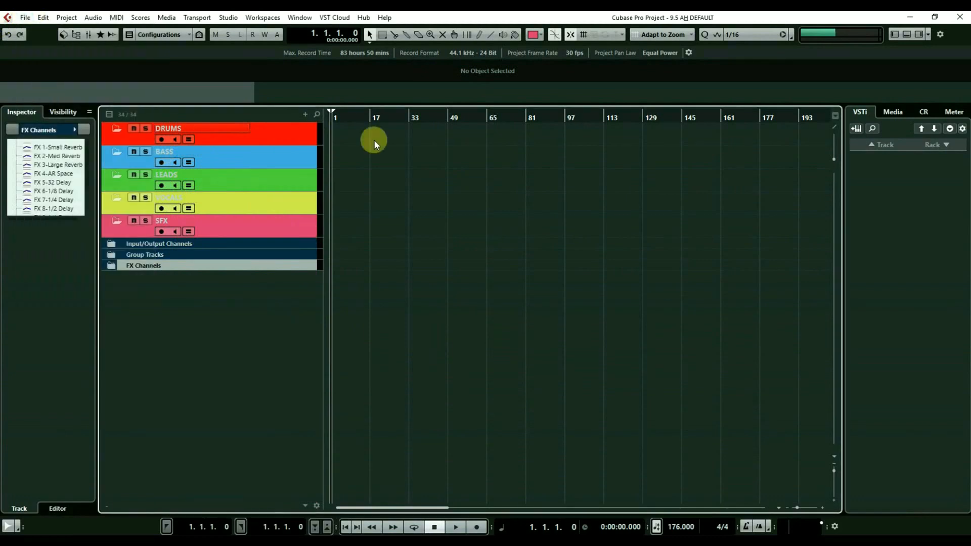